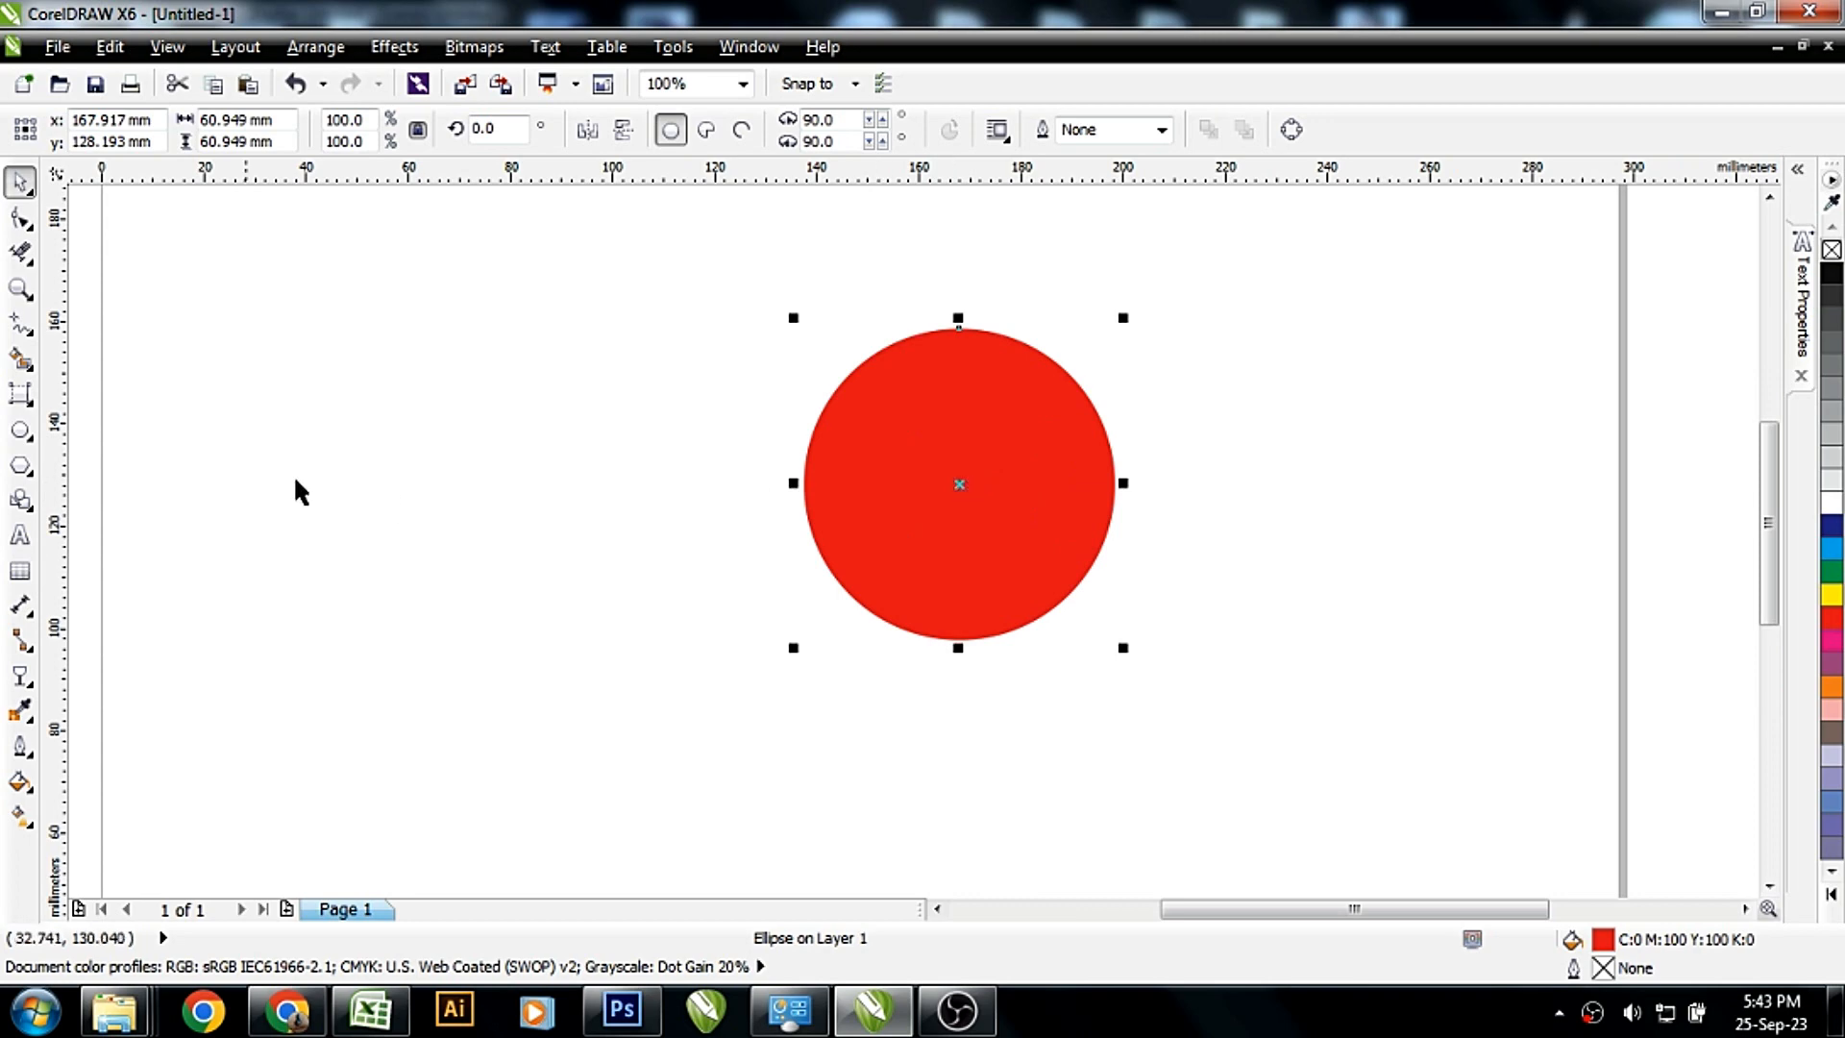
# Draw a closed four-point beak outline with the Freehand tool, overlapping the red circle's right edge and projecting about 10 mm beyond it
pyautogui.click(20, 323)
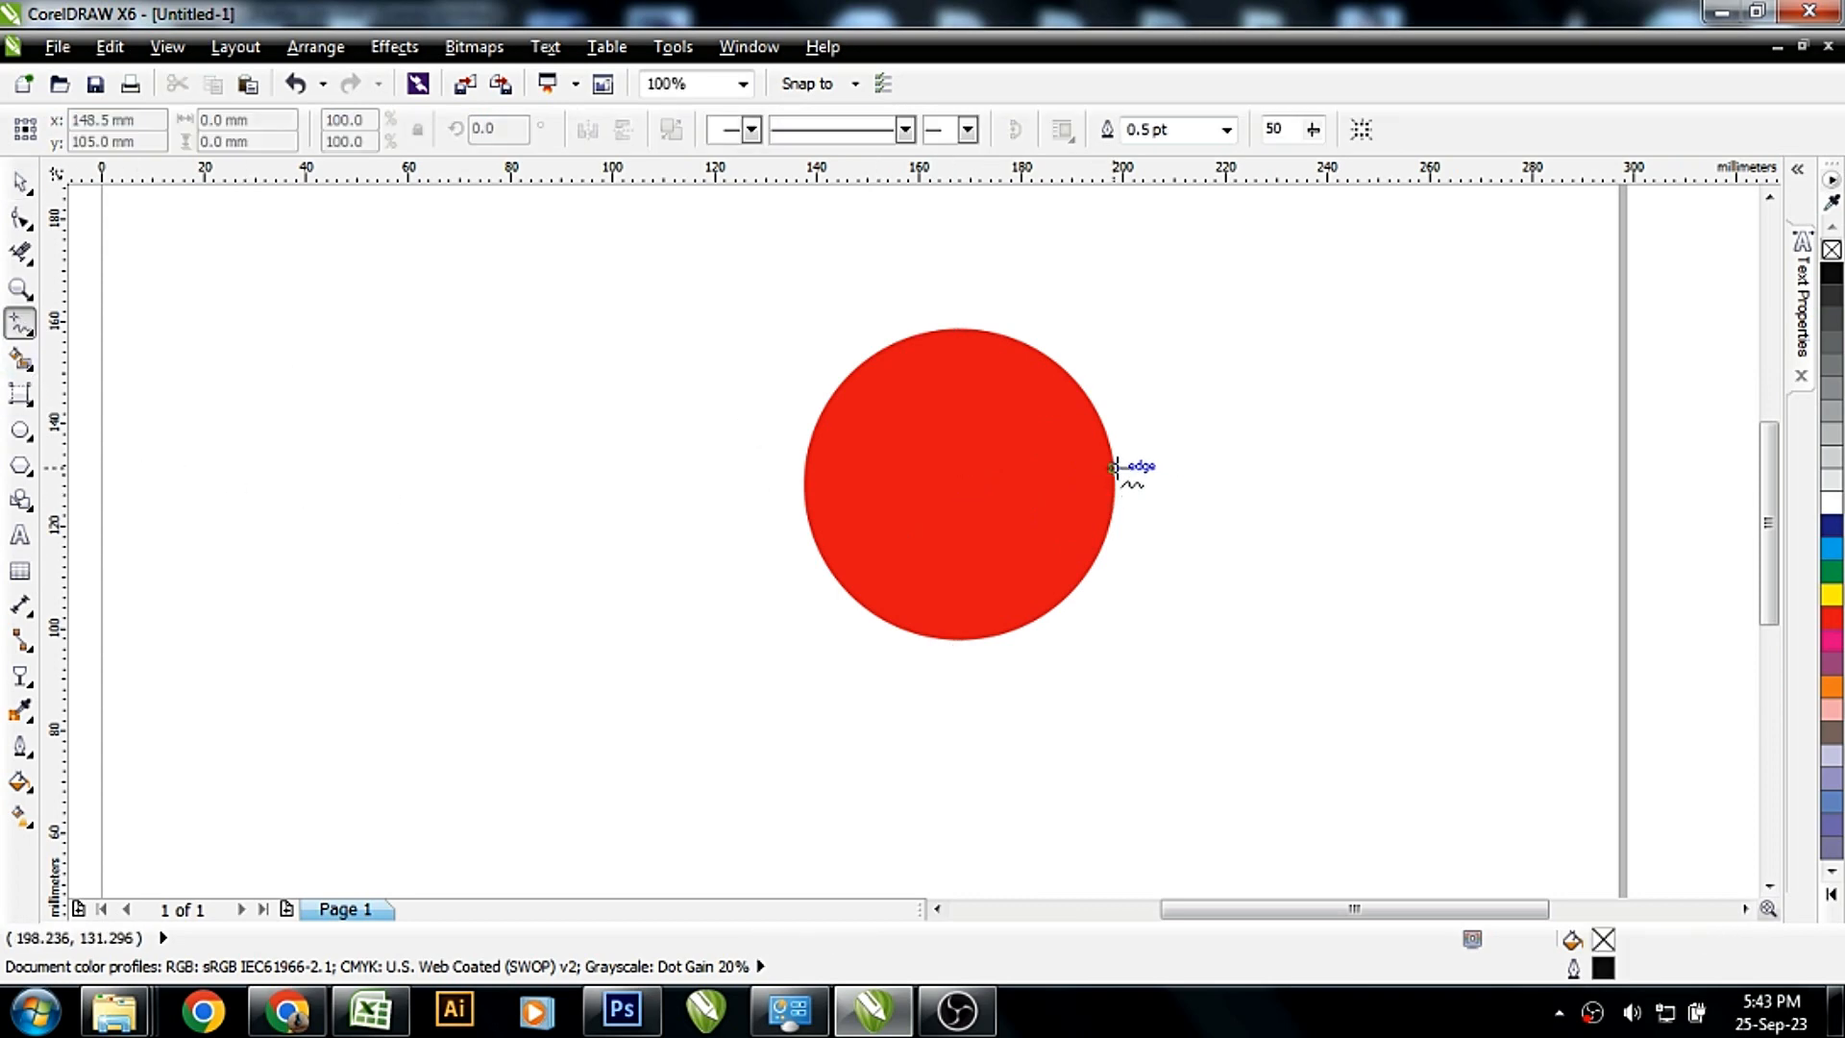
pyautogui.click(1113, 468)
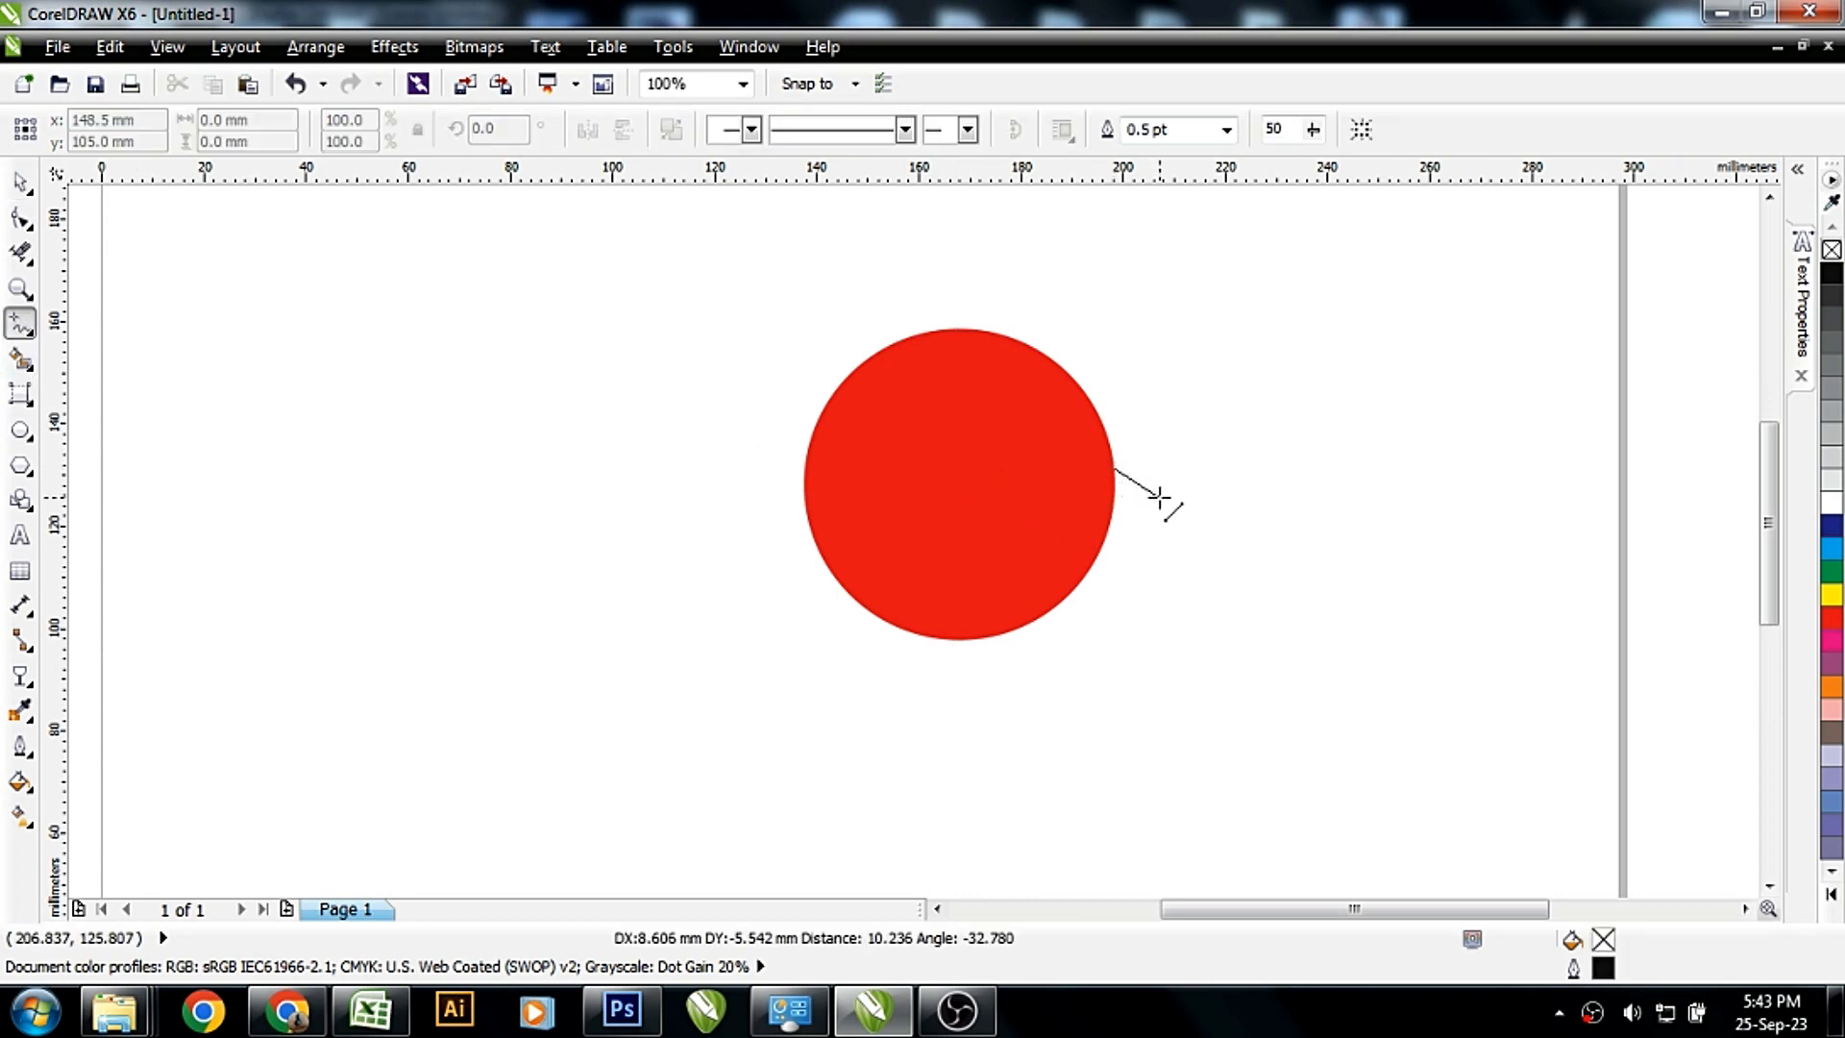
pyautogui.click(1163, 502)
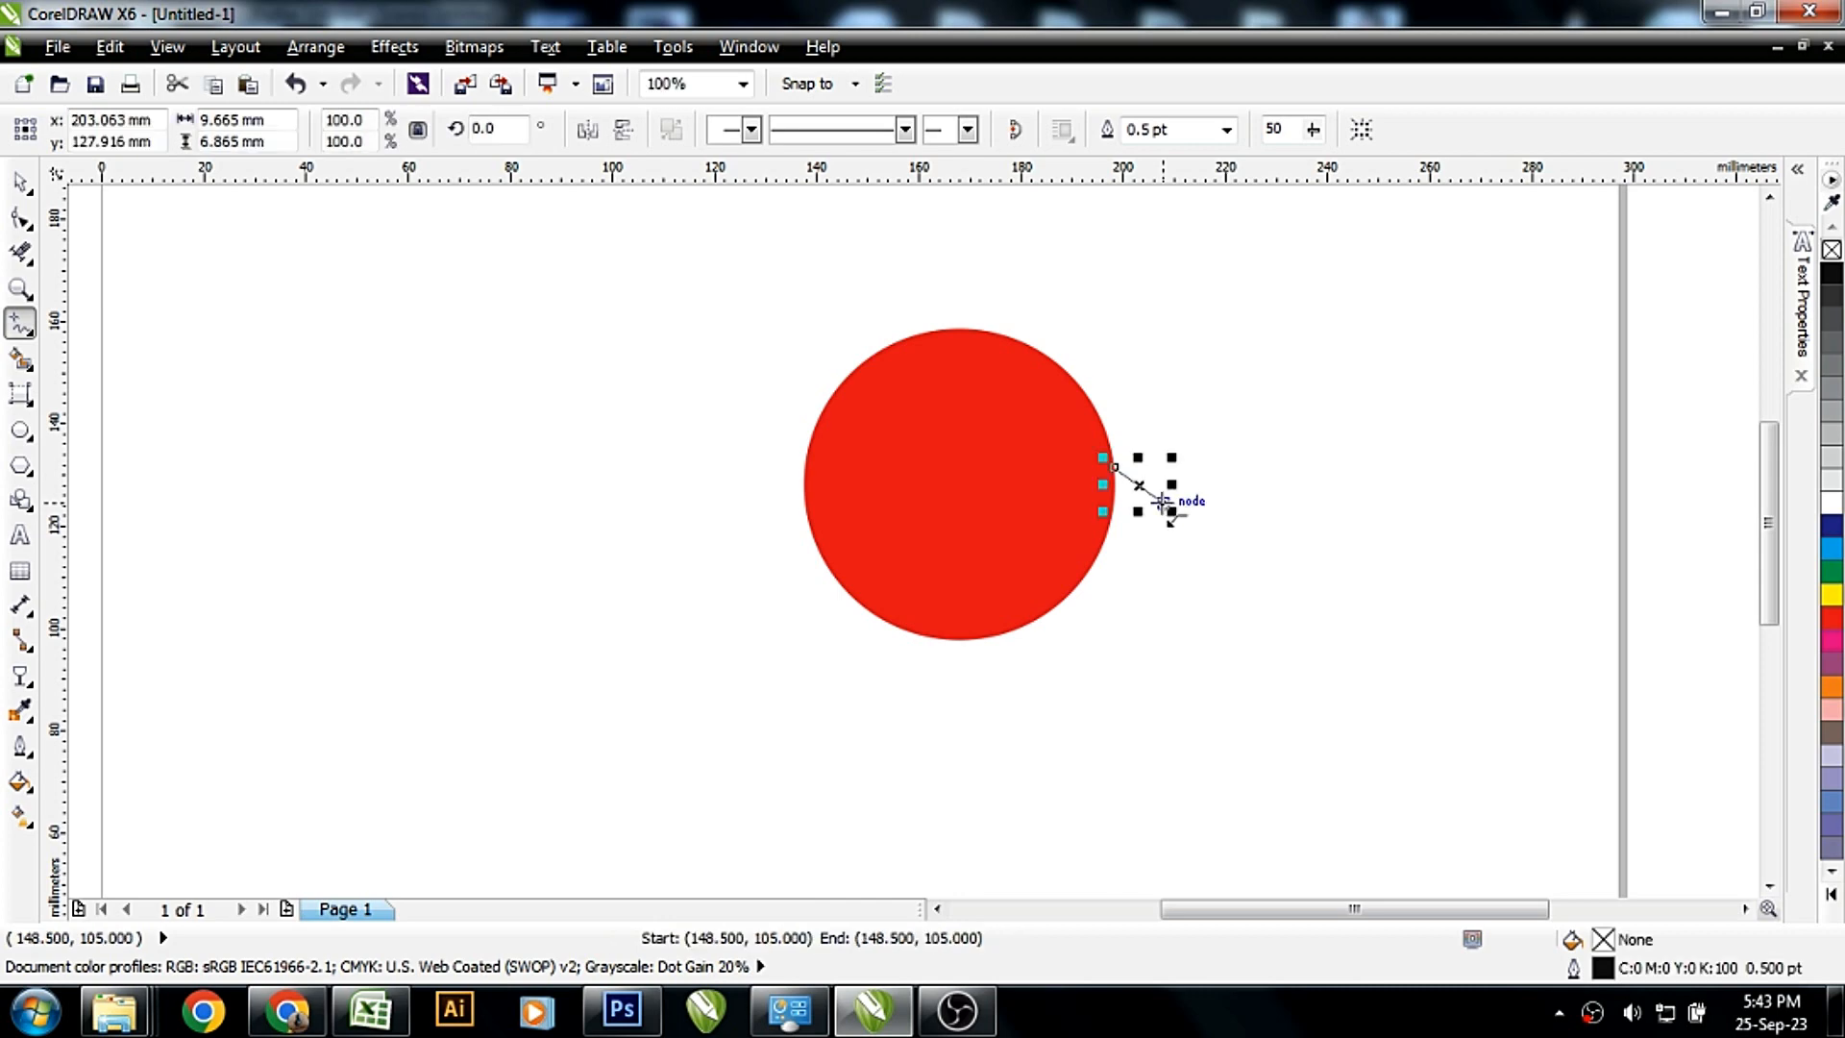
pyautogui.click(1163, 502)
pyautogui.doubleClick(1113, 507)
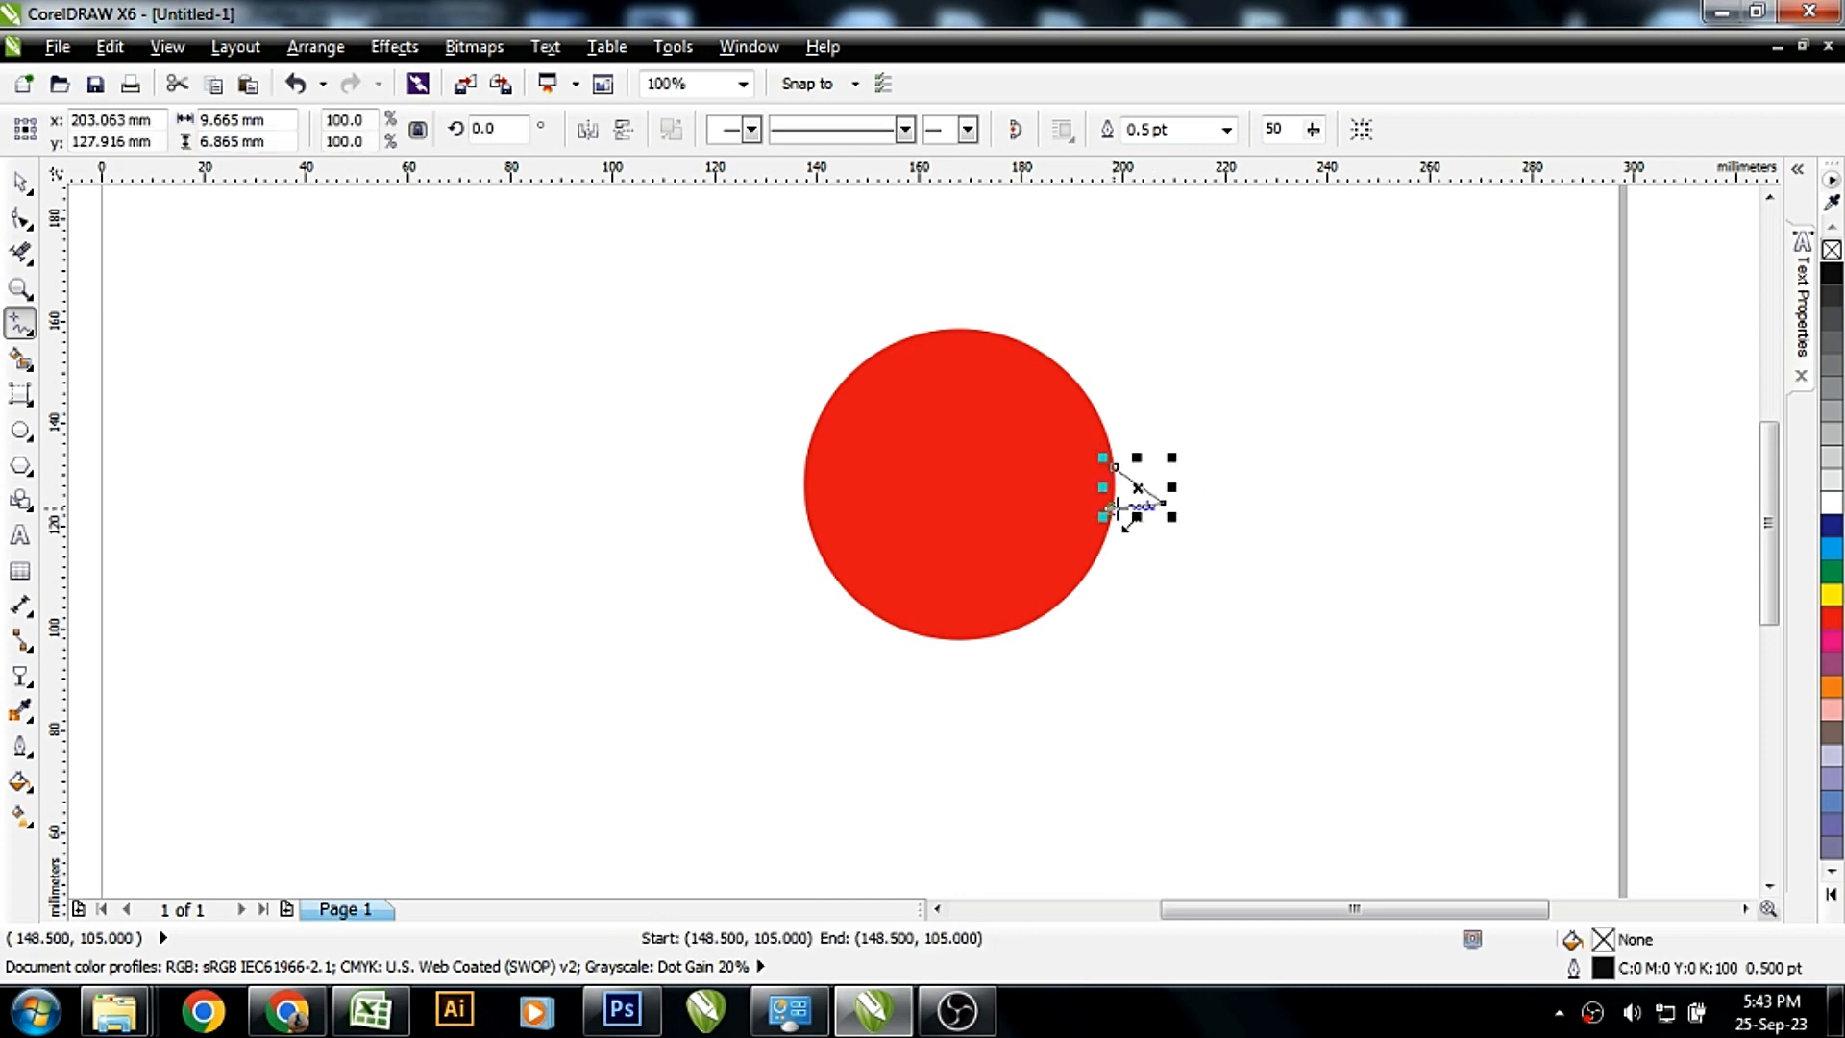
pyautogui.doubleClick(1086, 472)
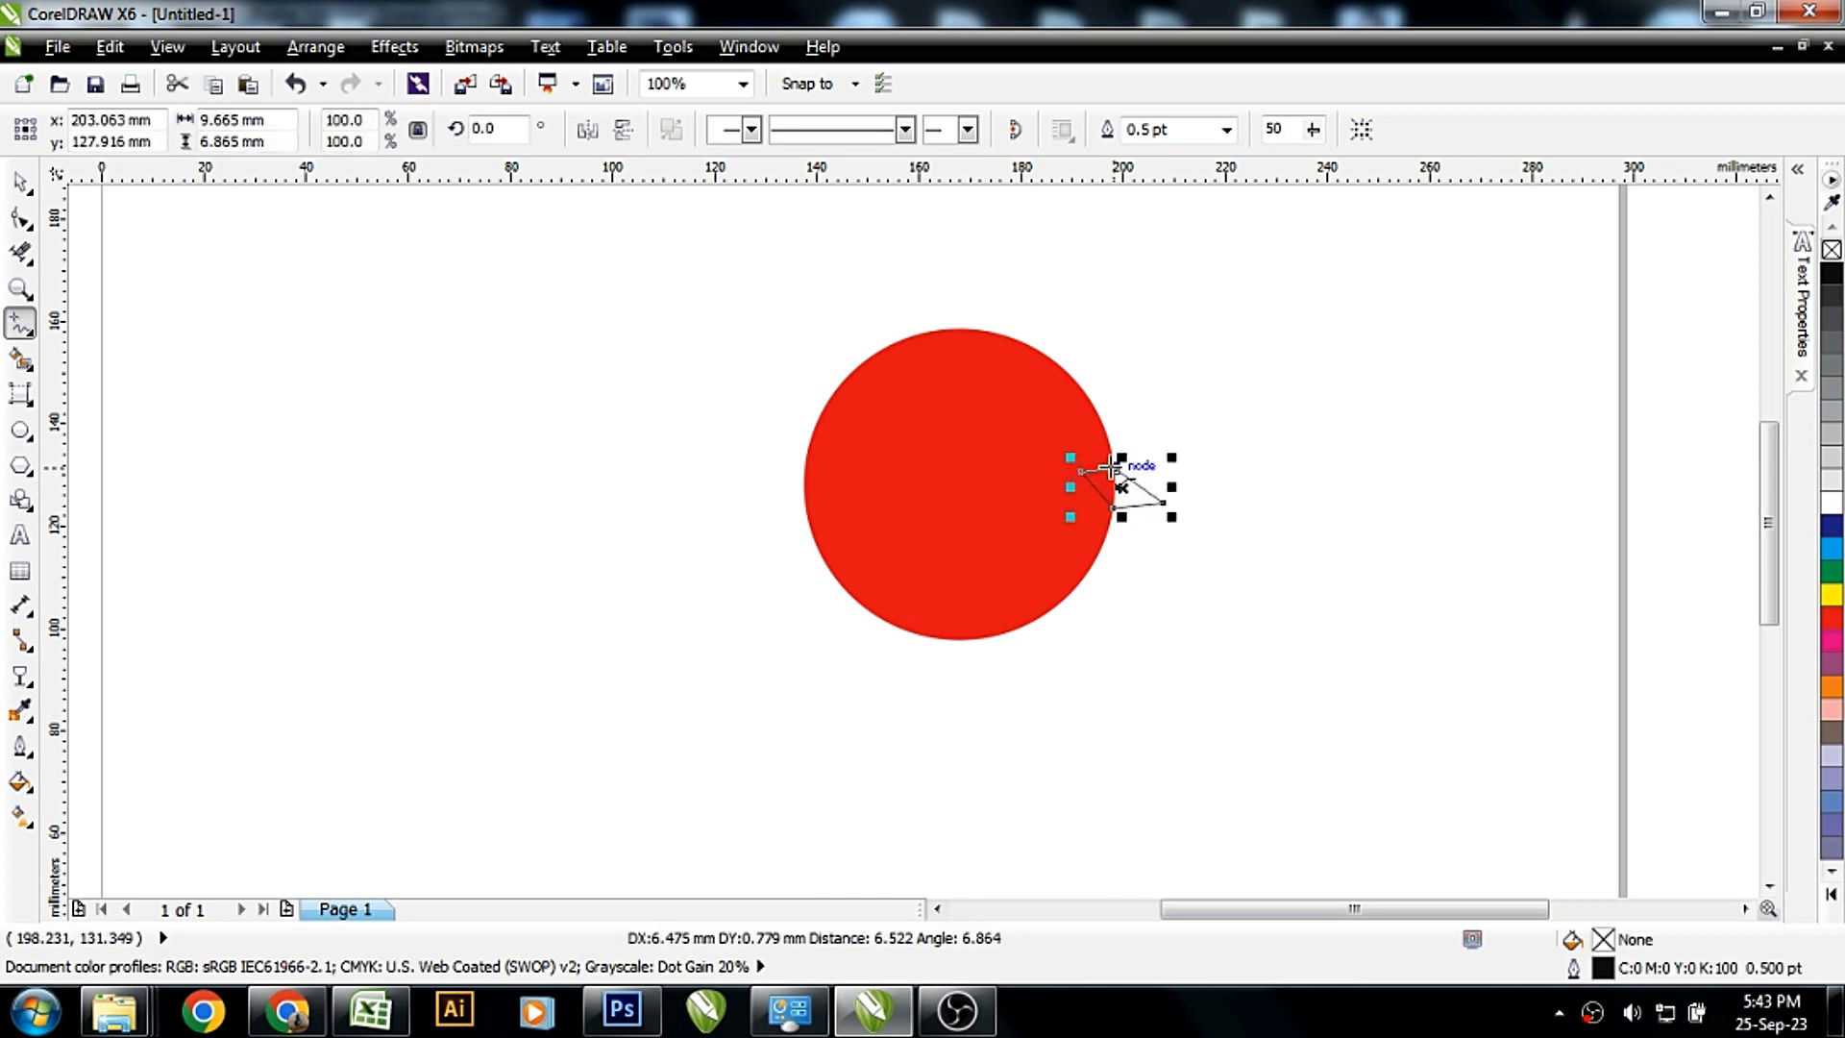
pyautogui.click(1113, 468)
# Weld the beak outline and the red circle into one shape
pyautogui.press('space')
pyautogui.keyDown('shift'); pyautogui.click(1012, 399); pyautogui.keyUp('shift')
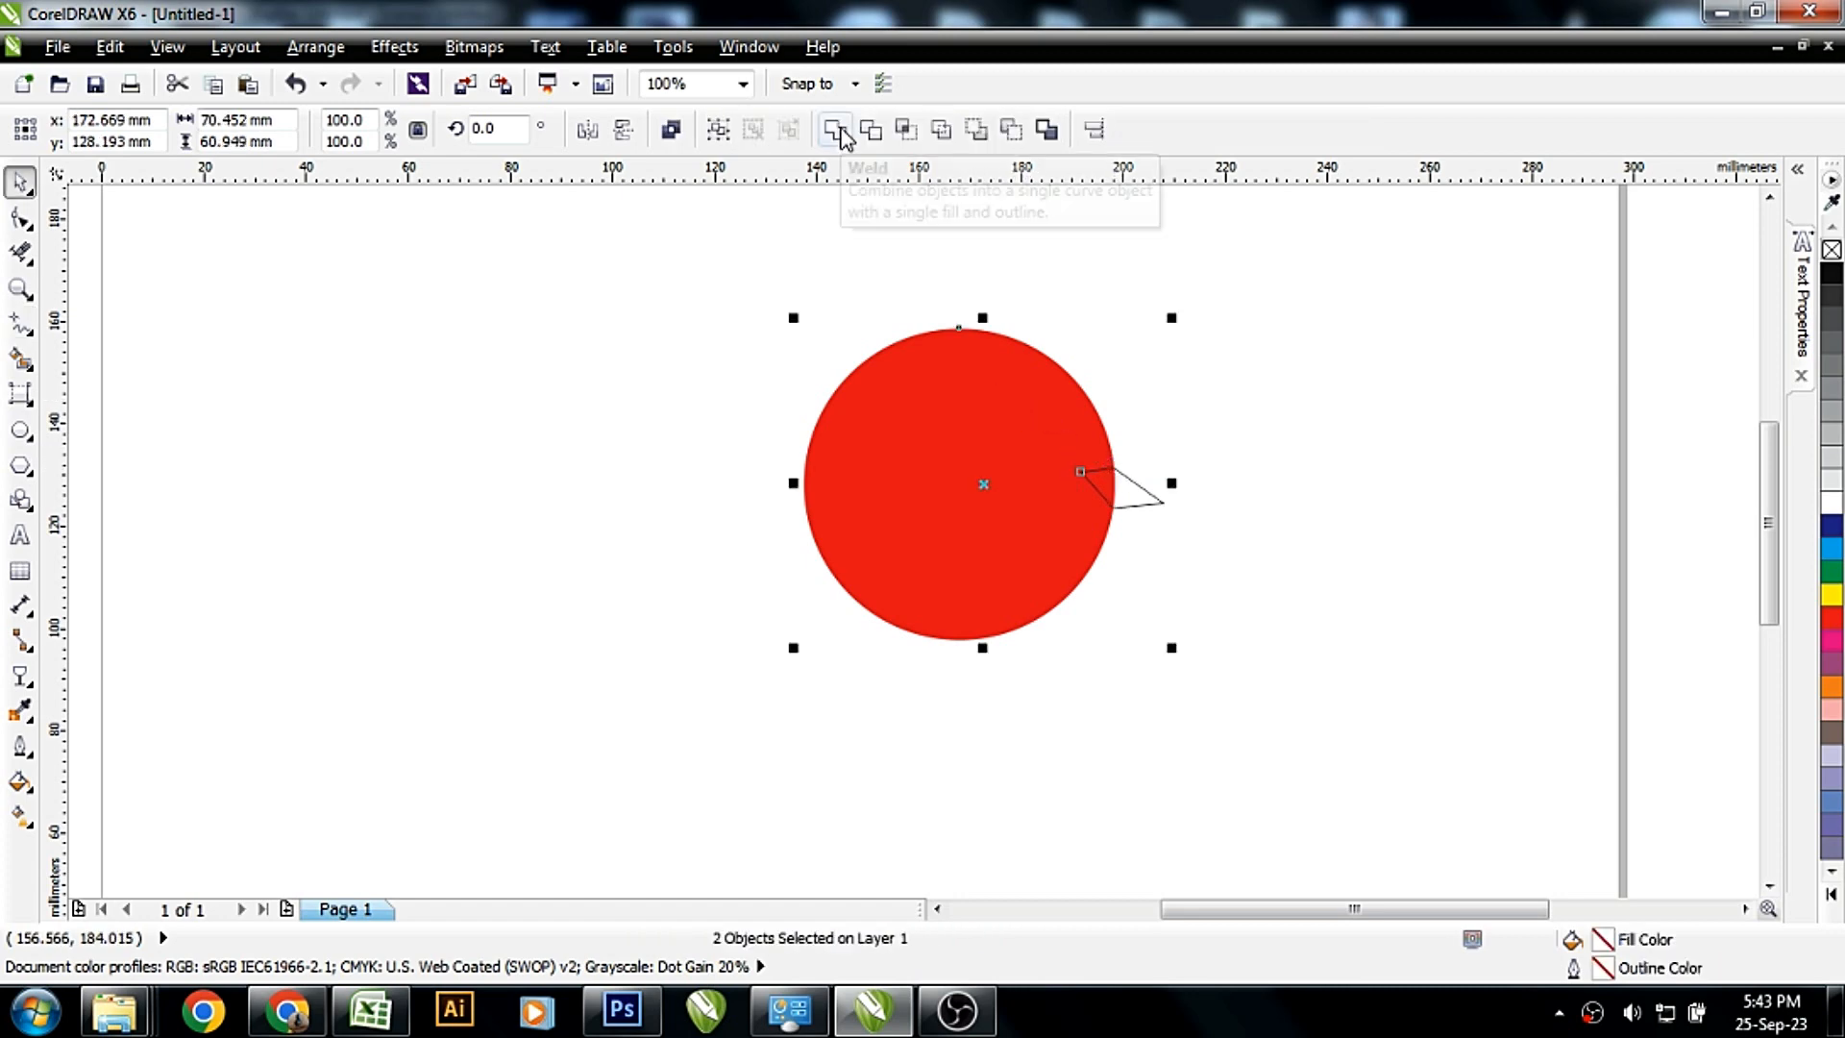
pyautogui.click(836, 132)
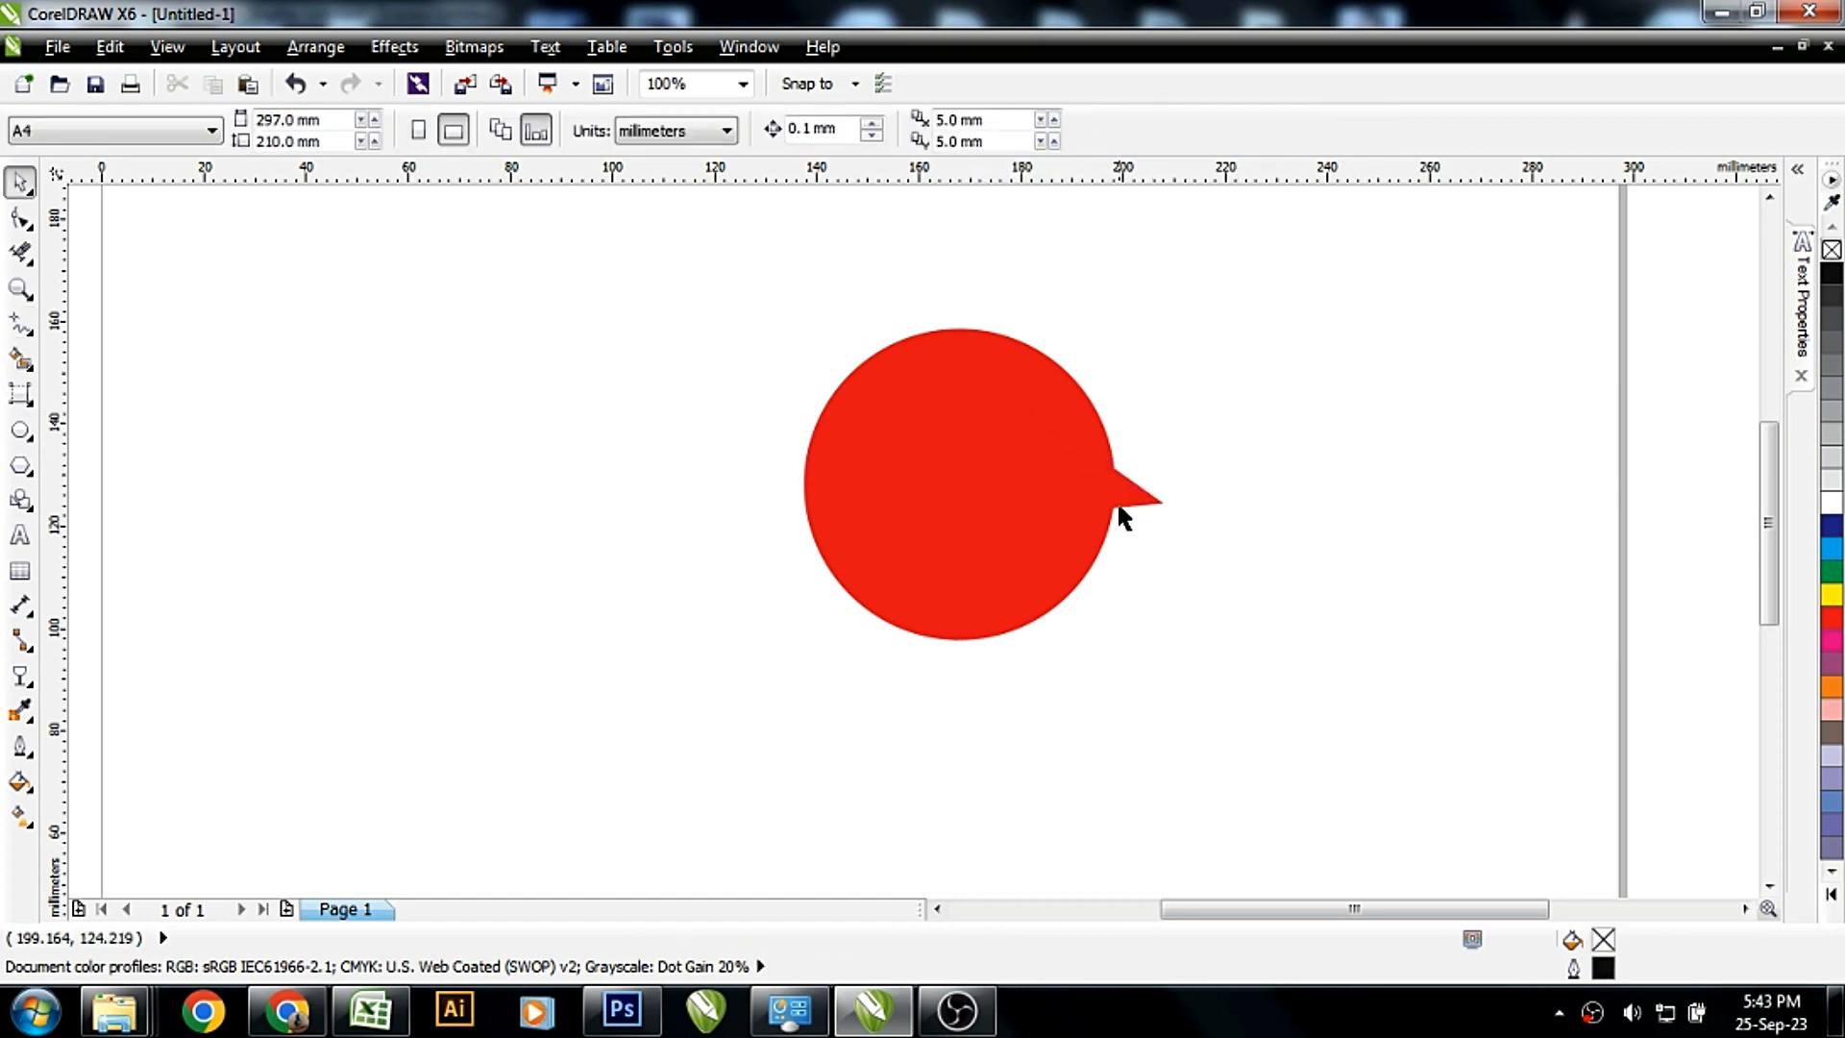
# Move the beak's tip node slightly downward with the Shape tool
pyautogui.scroll(1, 1117, 499)
pyautogui.press('F10')
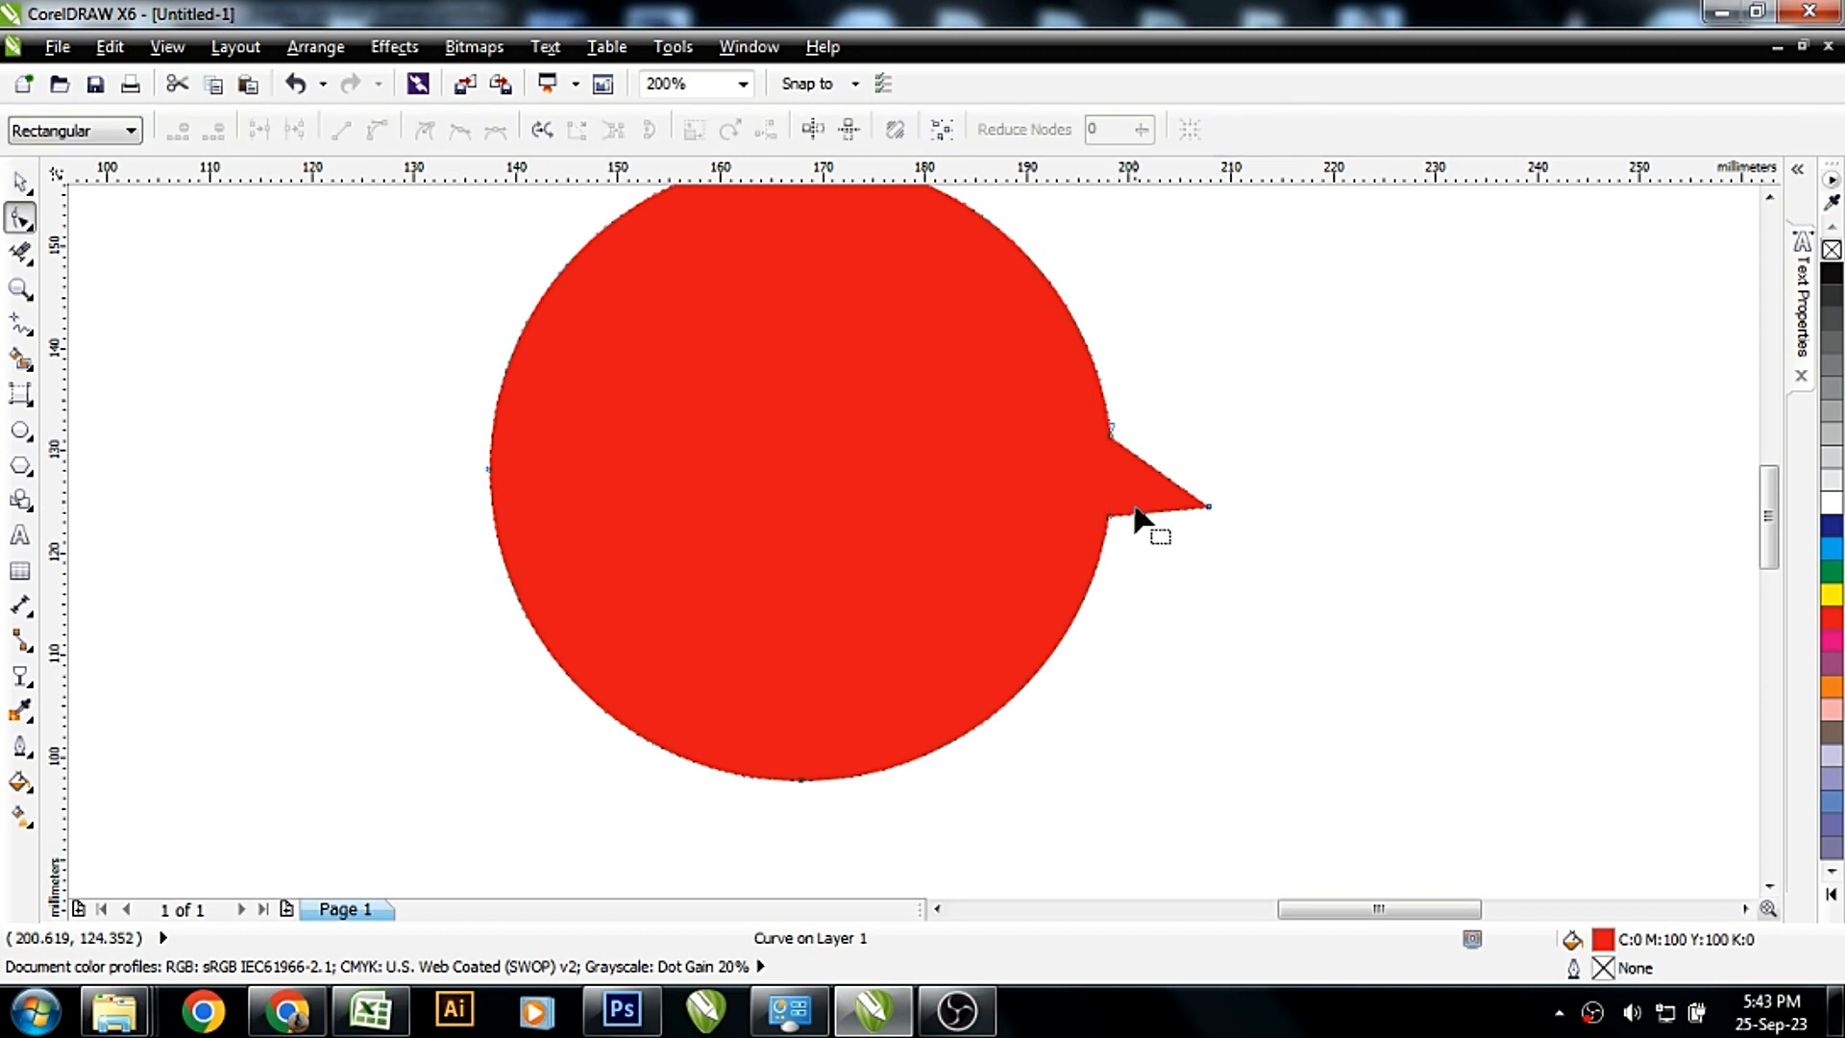
pyautogui.click(1210, 509)
pyautogui.moveTo(1212, 516); pyautogui.dragTo(1216, 532)
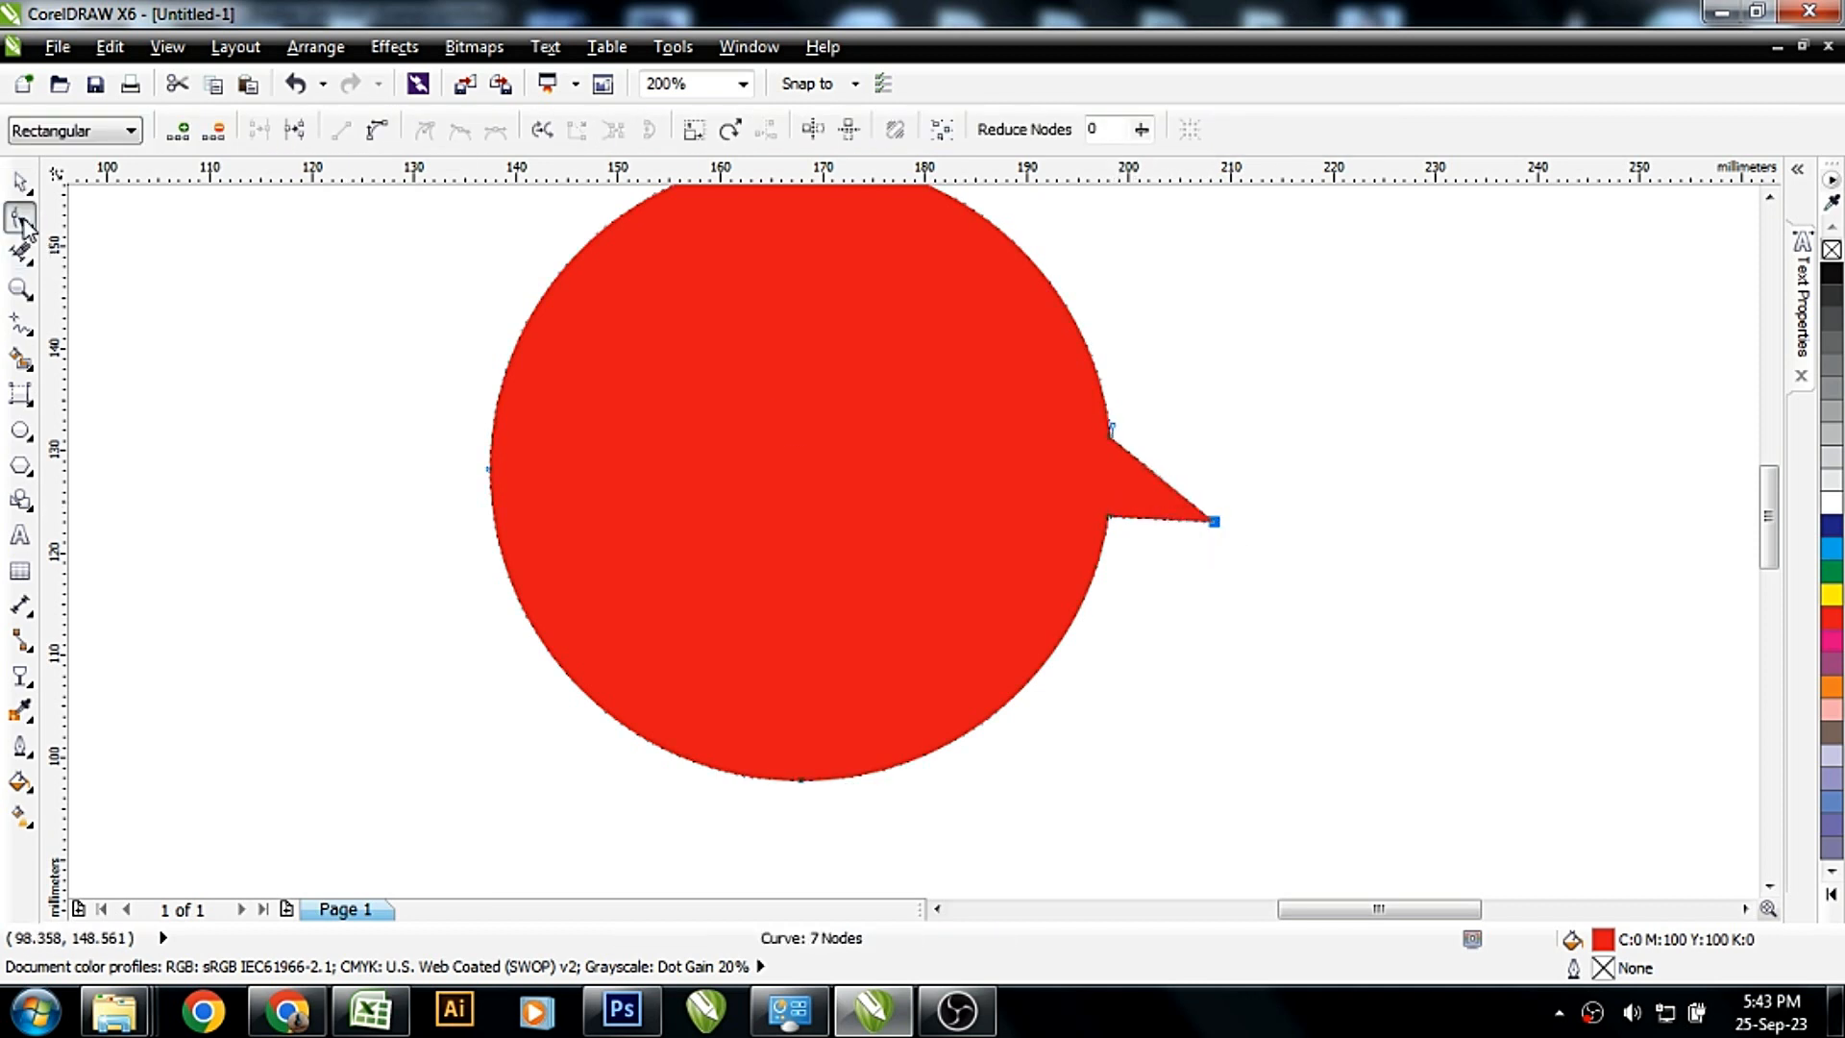
# Convert the beak's straight lower edge to a curve and bend it inward so the beak looks hooked
pyautogui.click(1151, 520)
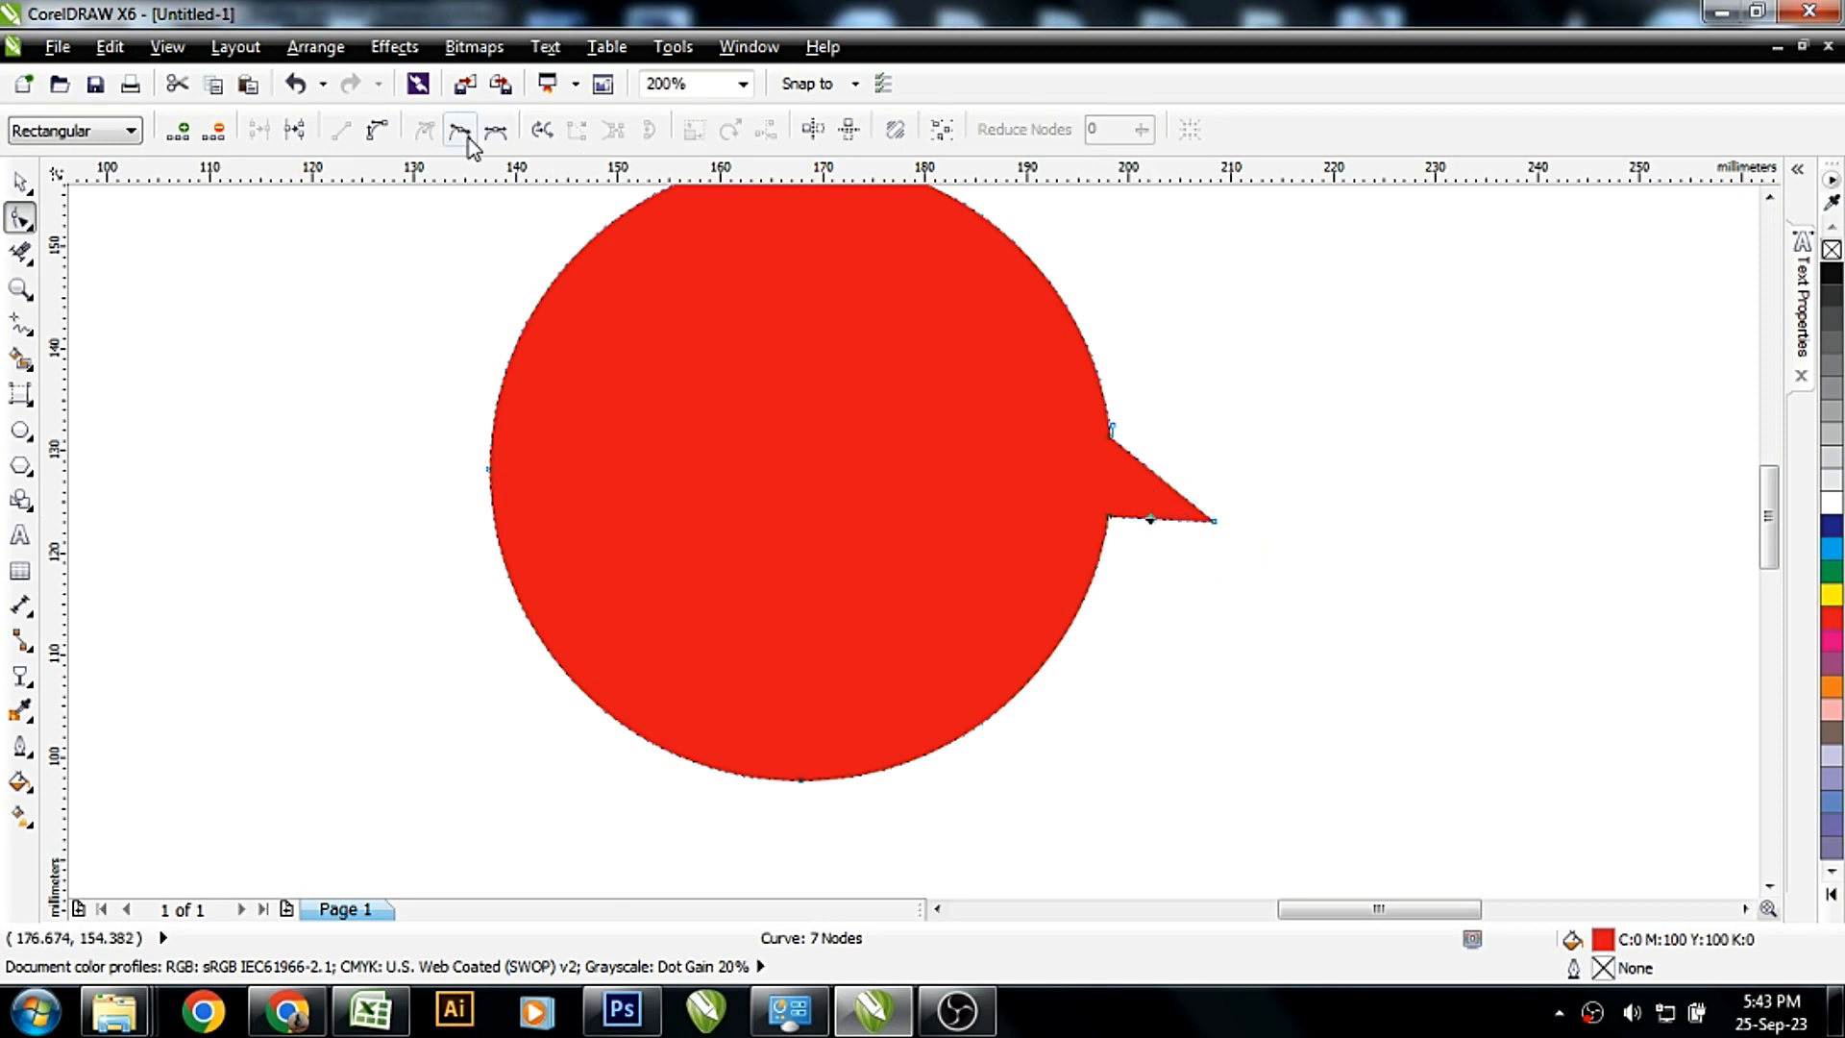
pyautogui.click(377, 129)
pyautogui.moveTo(1156, 519); pyautogui.dragTo(1198, 507)
pyautogui.press('space')
pyautogui.scroll(-4, 1159, 573)
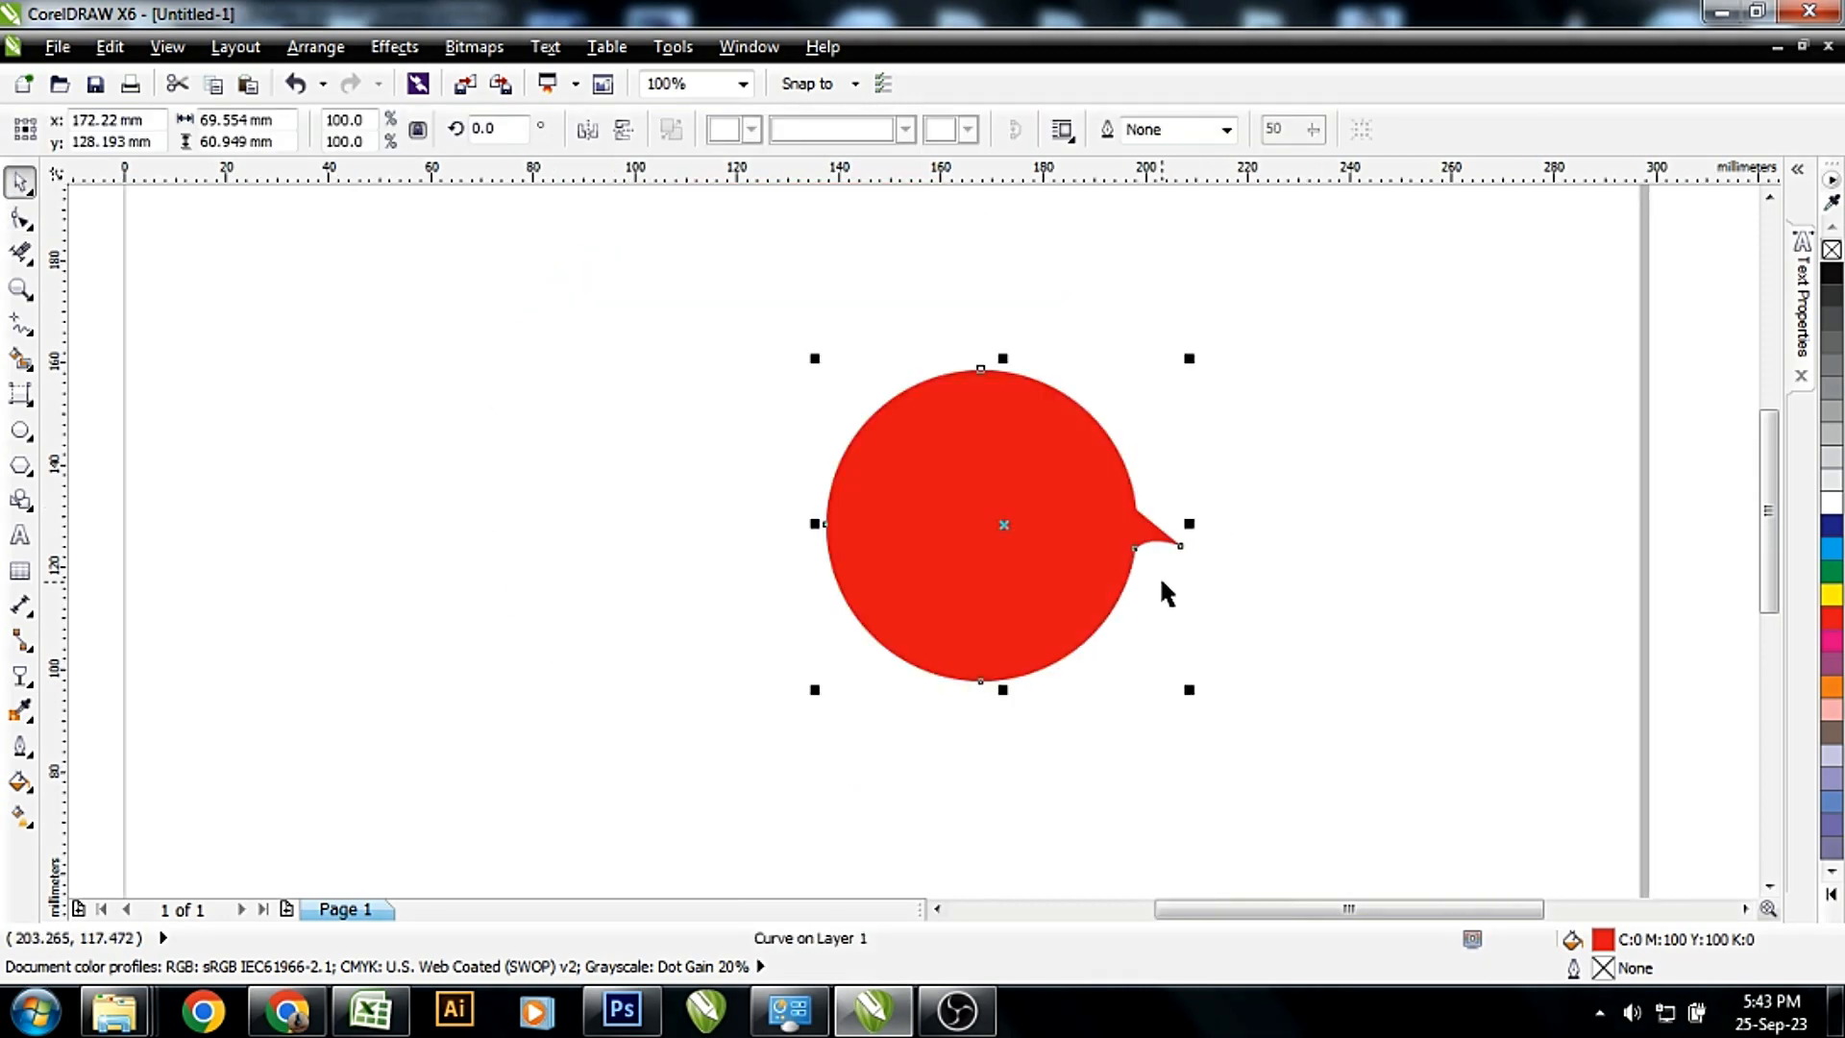
pyautogui.click(775, 493)
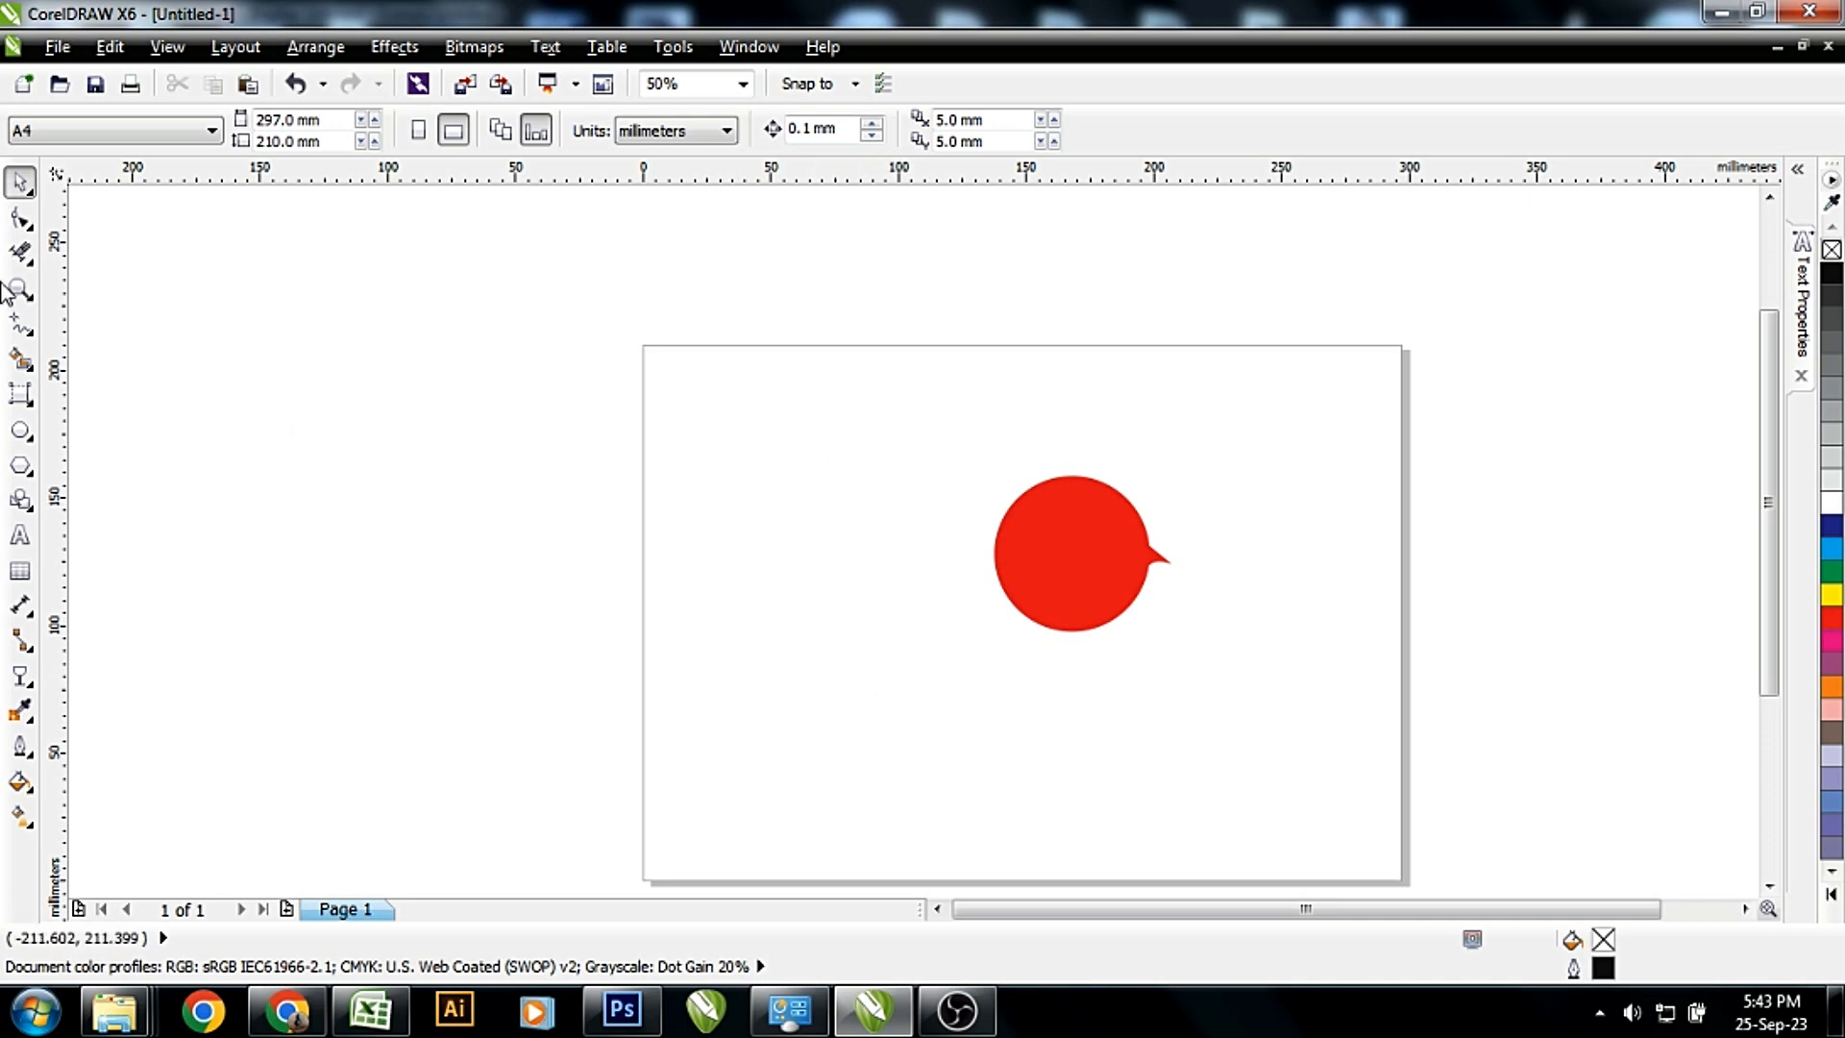
# Draw a closed, two-pronged tail outline with the Freehand tool, overlapping the body's left edge and reaching about 52 mm to the left
pyautogui.click(20, 325)
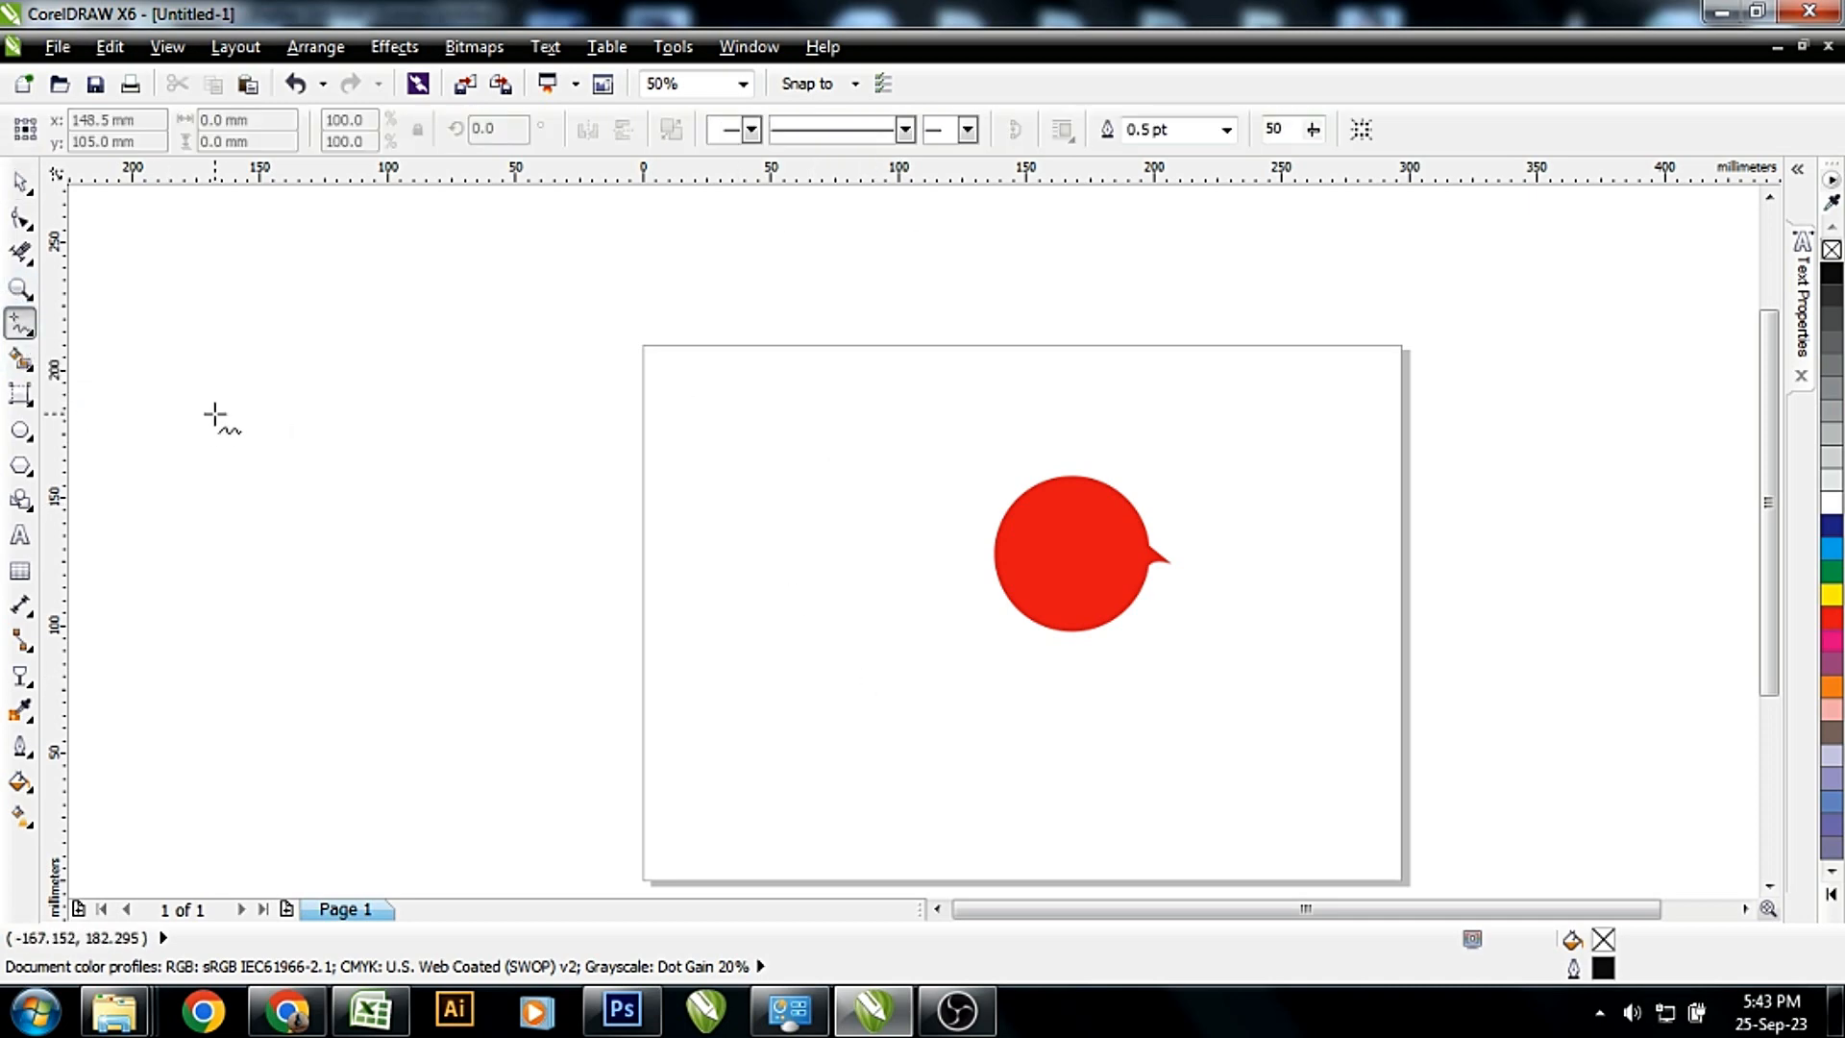
pyautogui.click(993, 581)
pyautogui.click(995, 577)
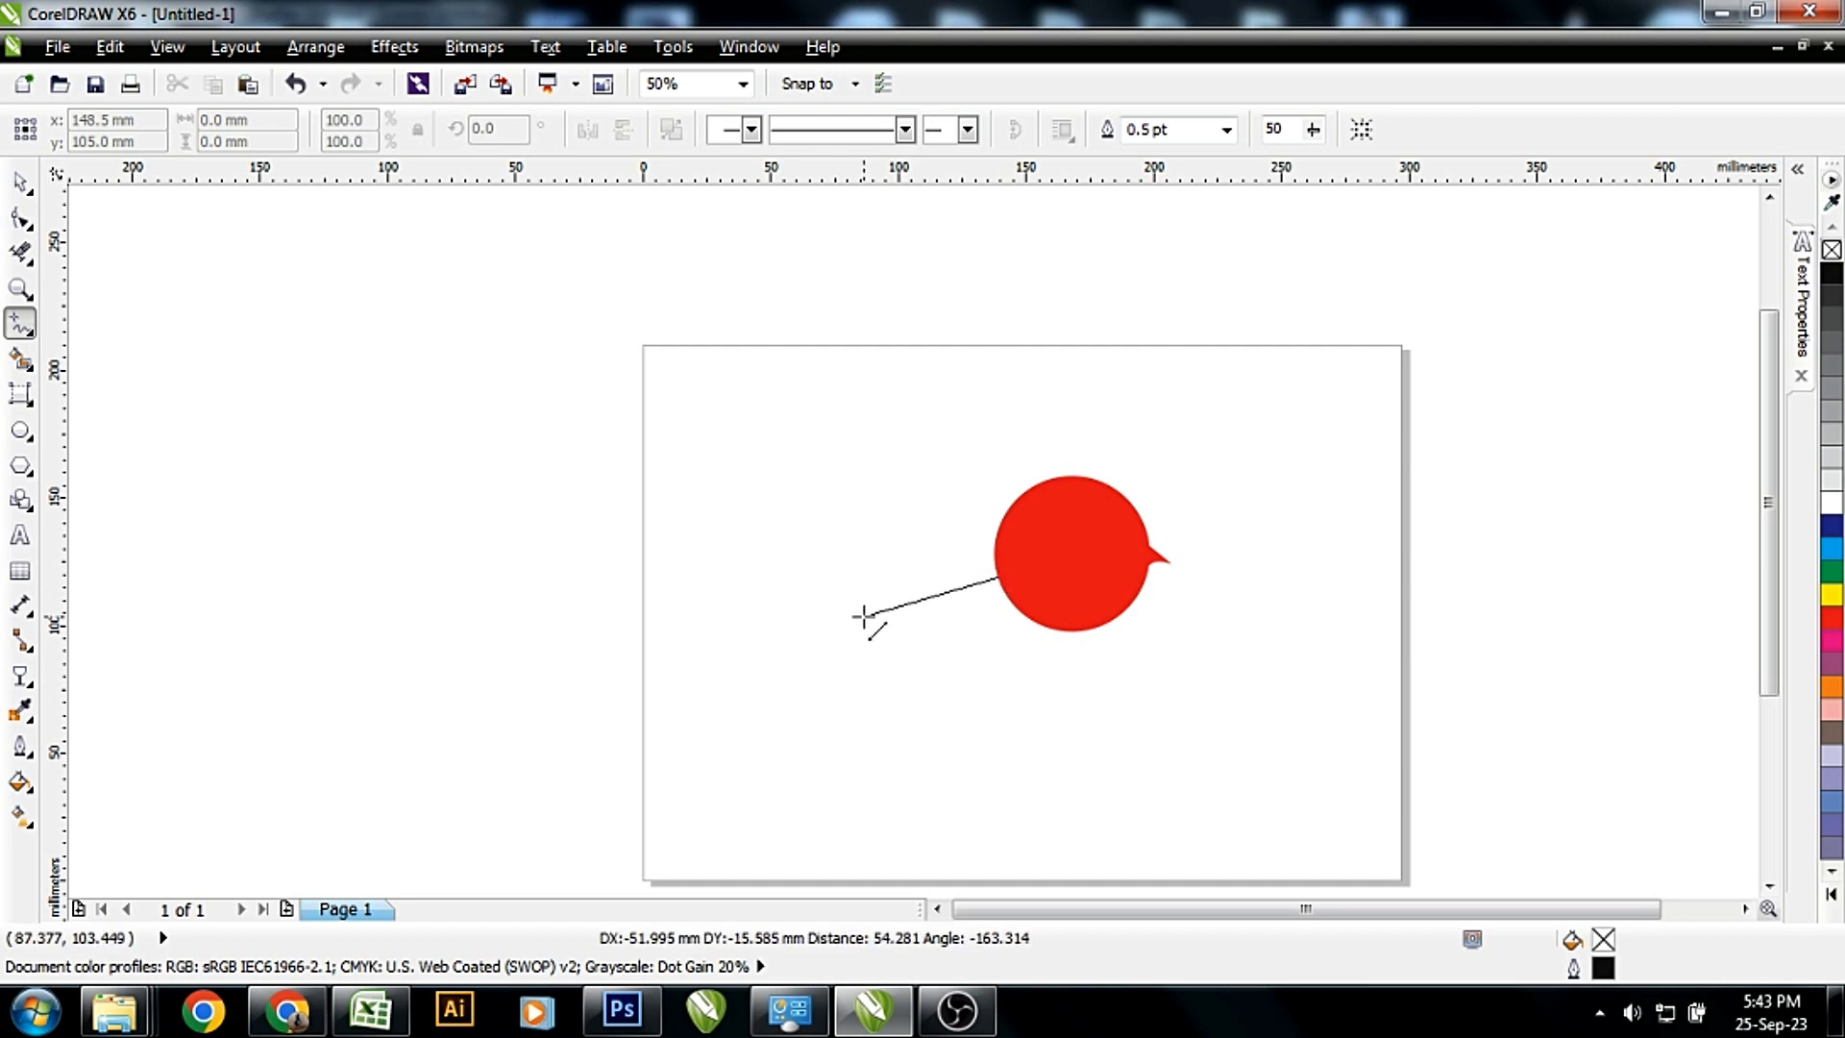
pyautogui.click(863, 616)
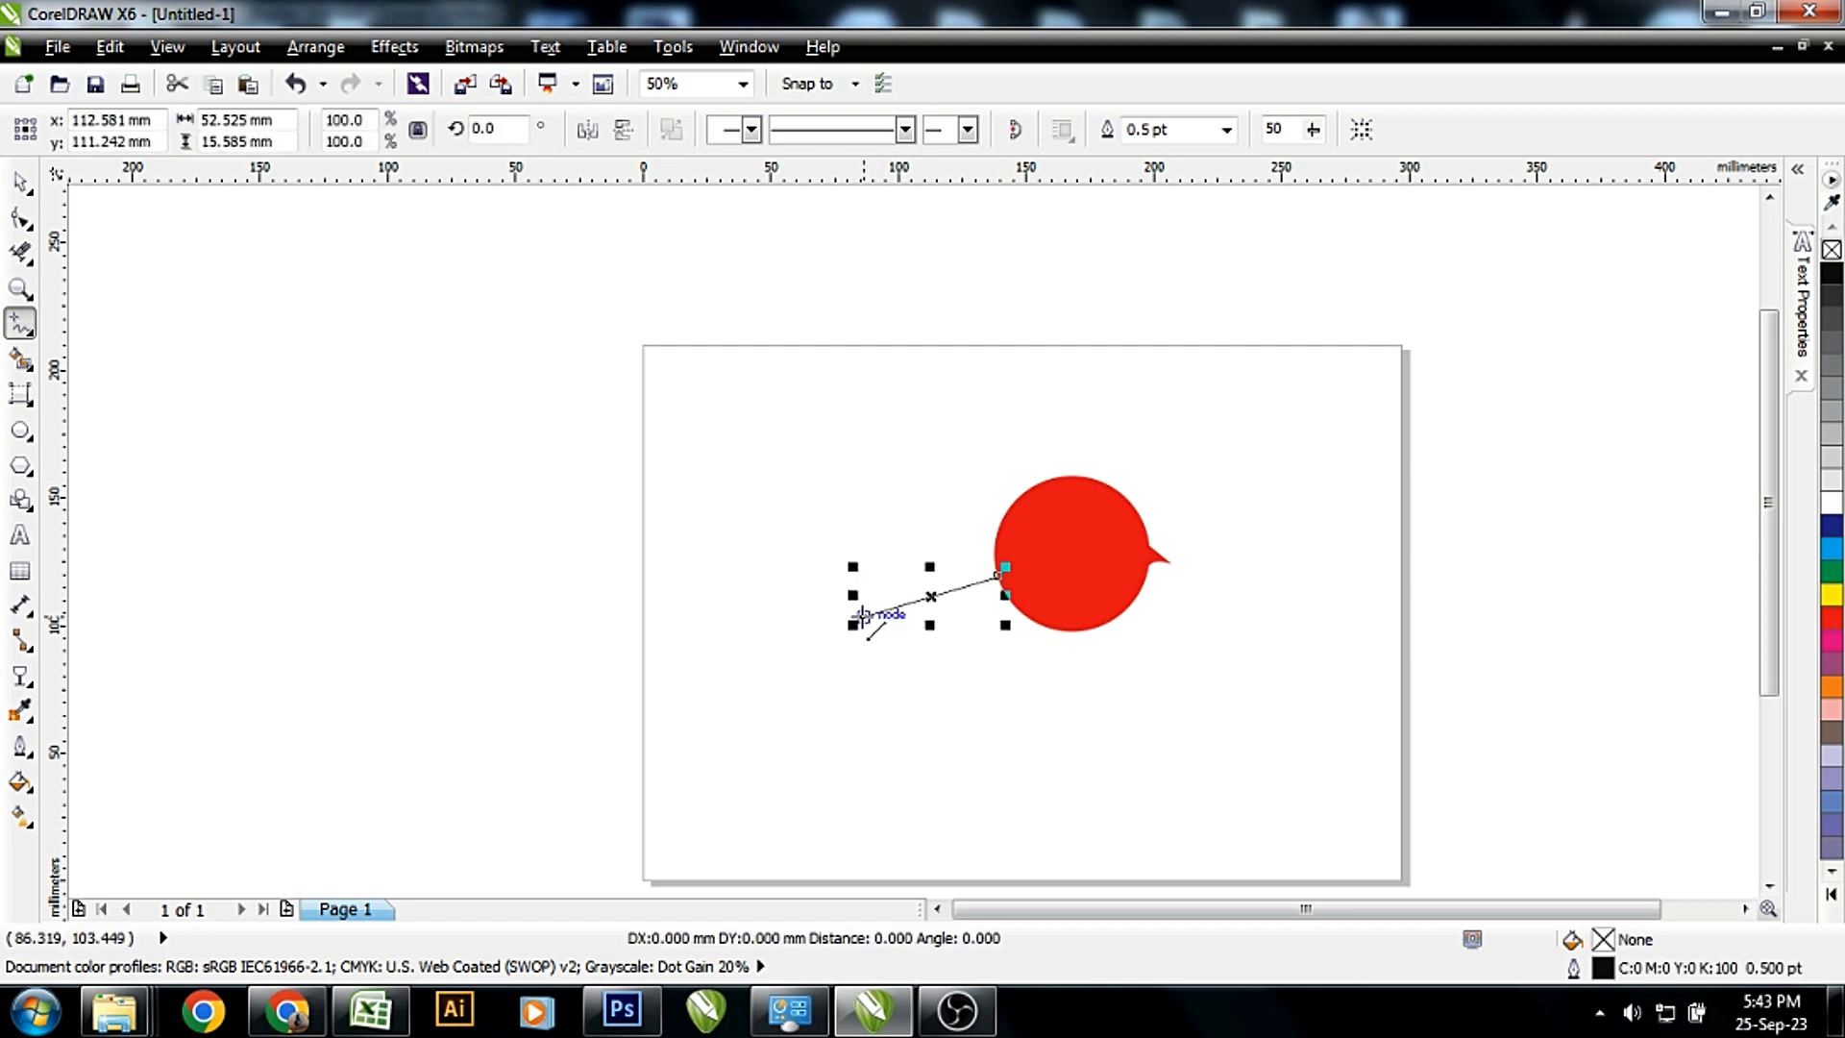
pyautogui.click(969, 555)
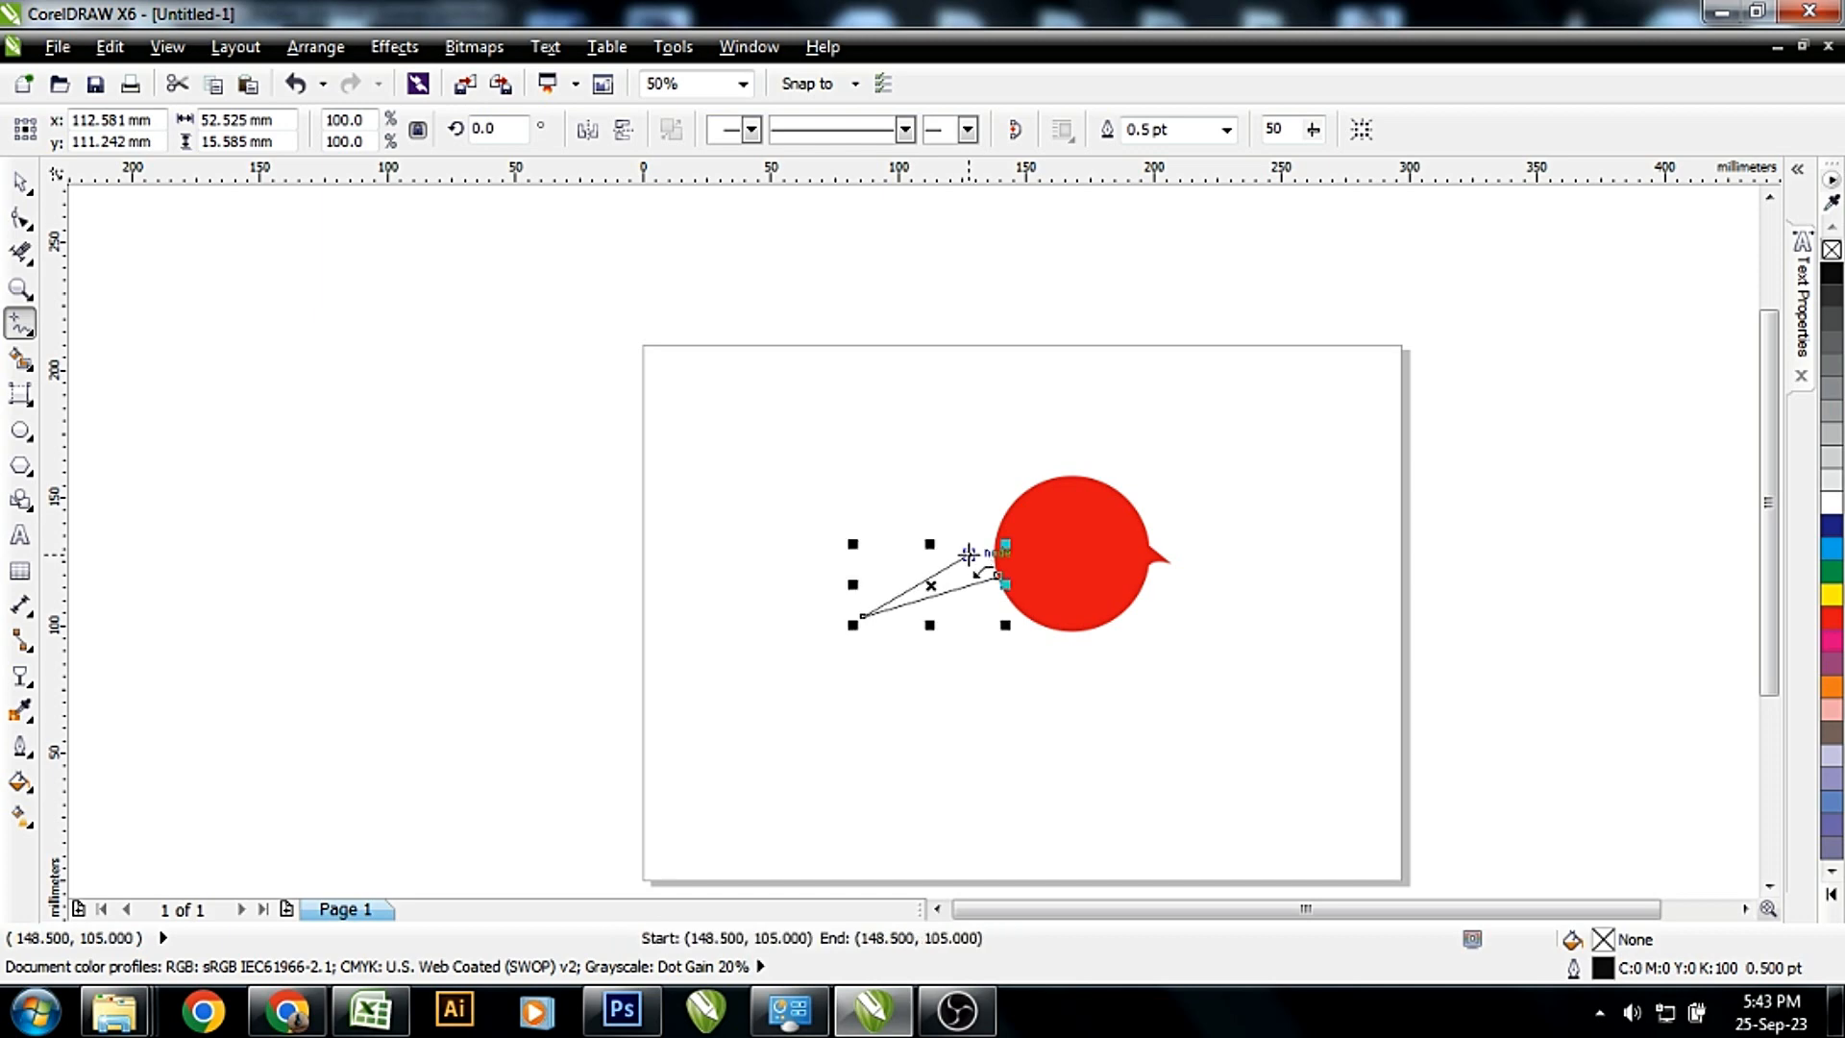
pyautogui.click(946, 477)
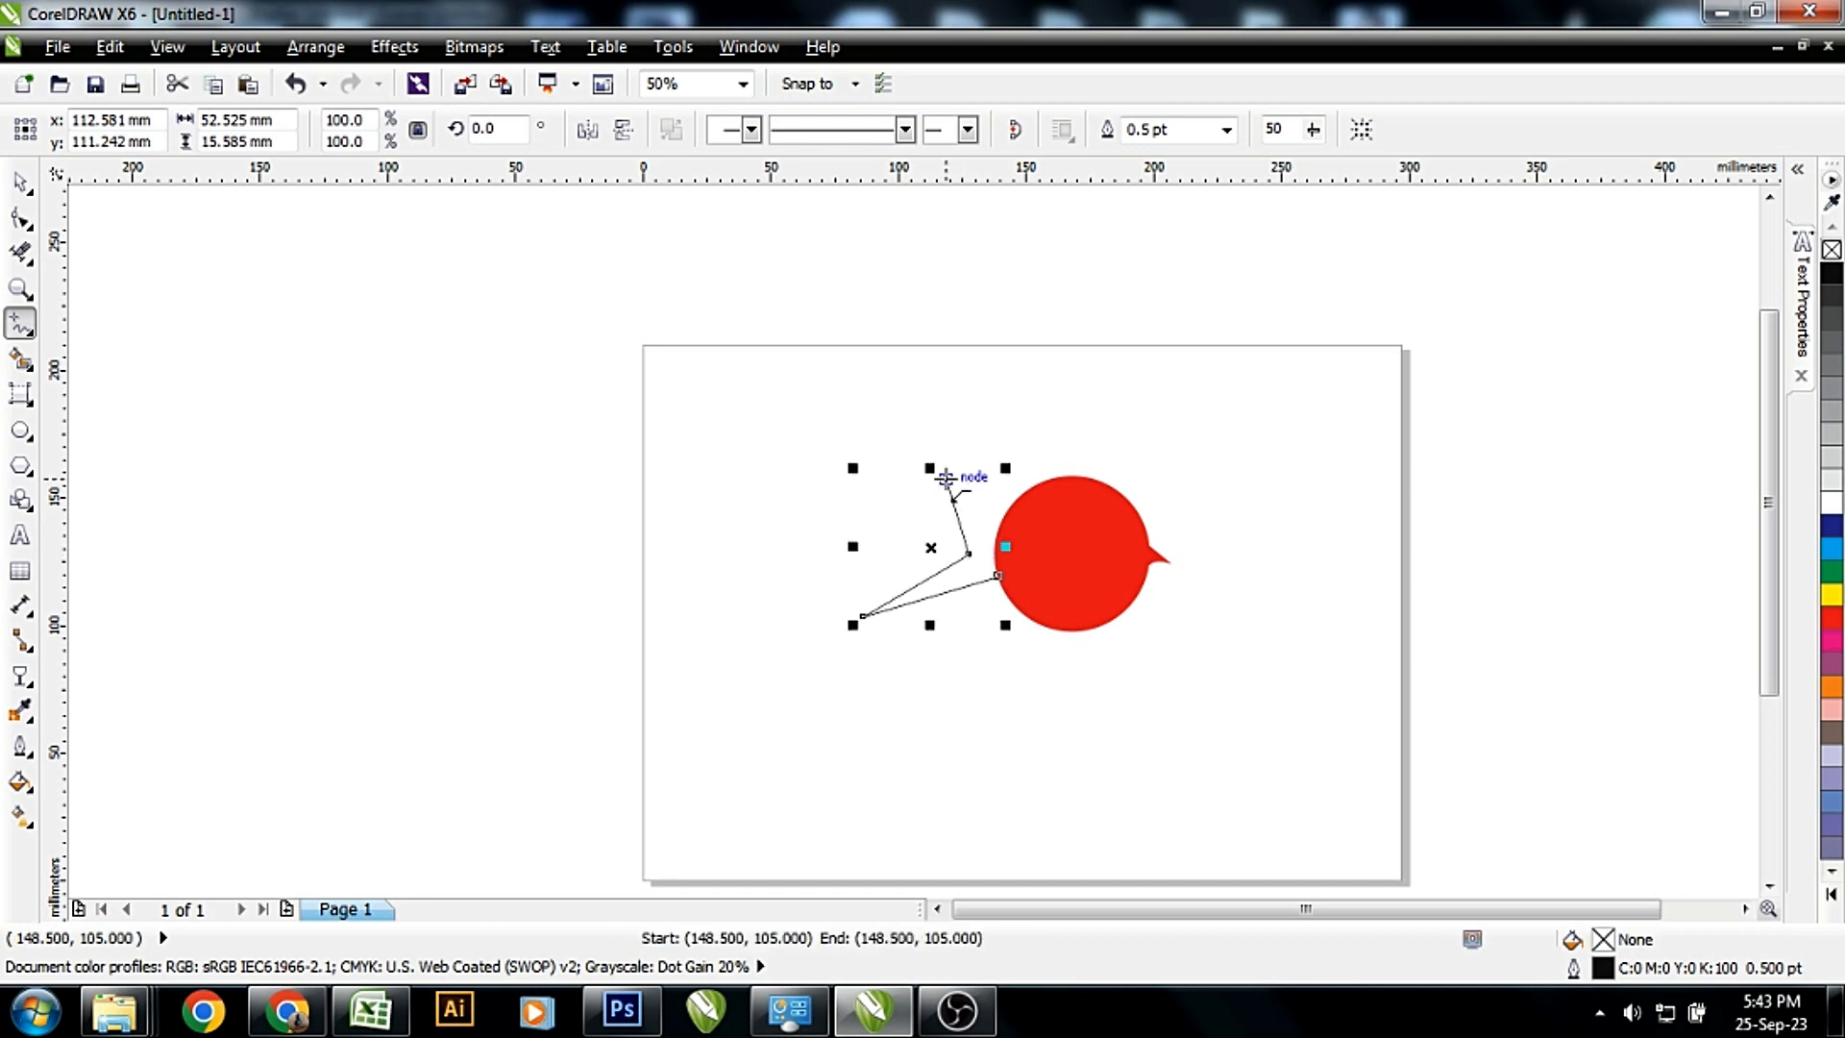
pyautogui.click(1007, 536)
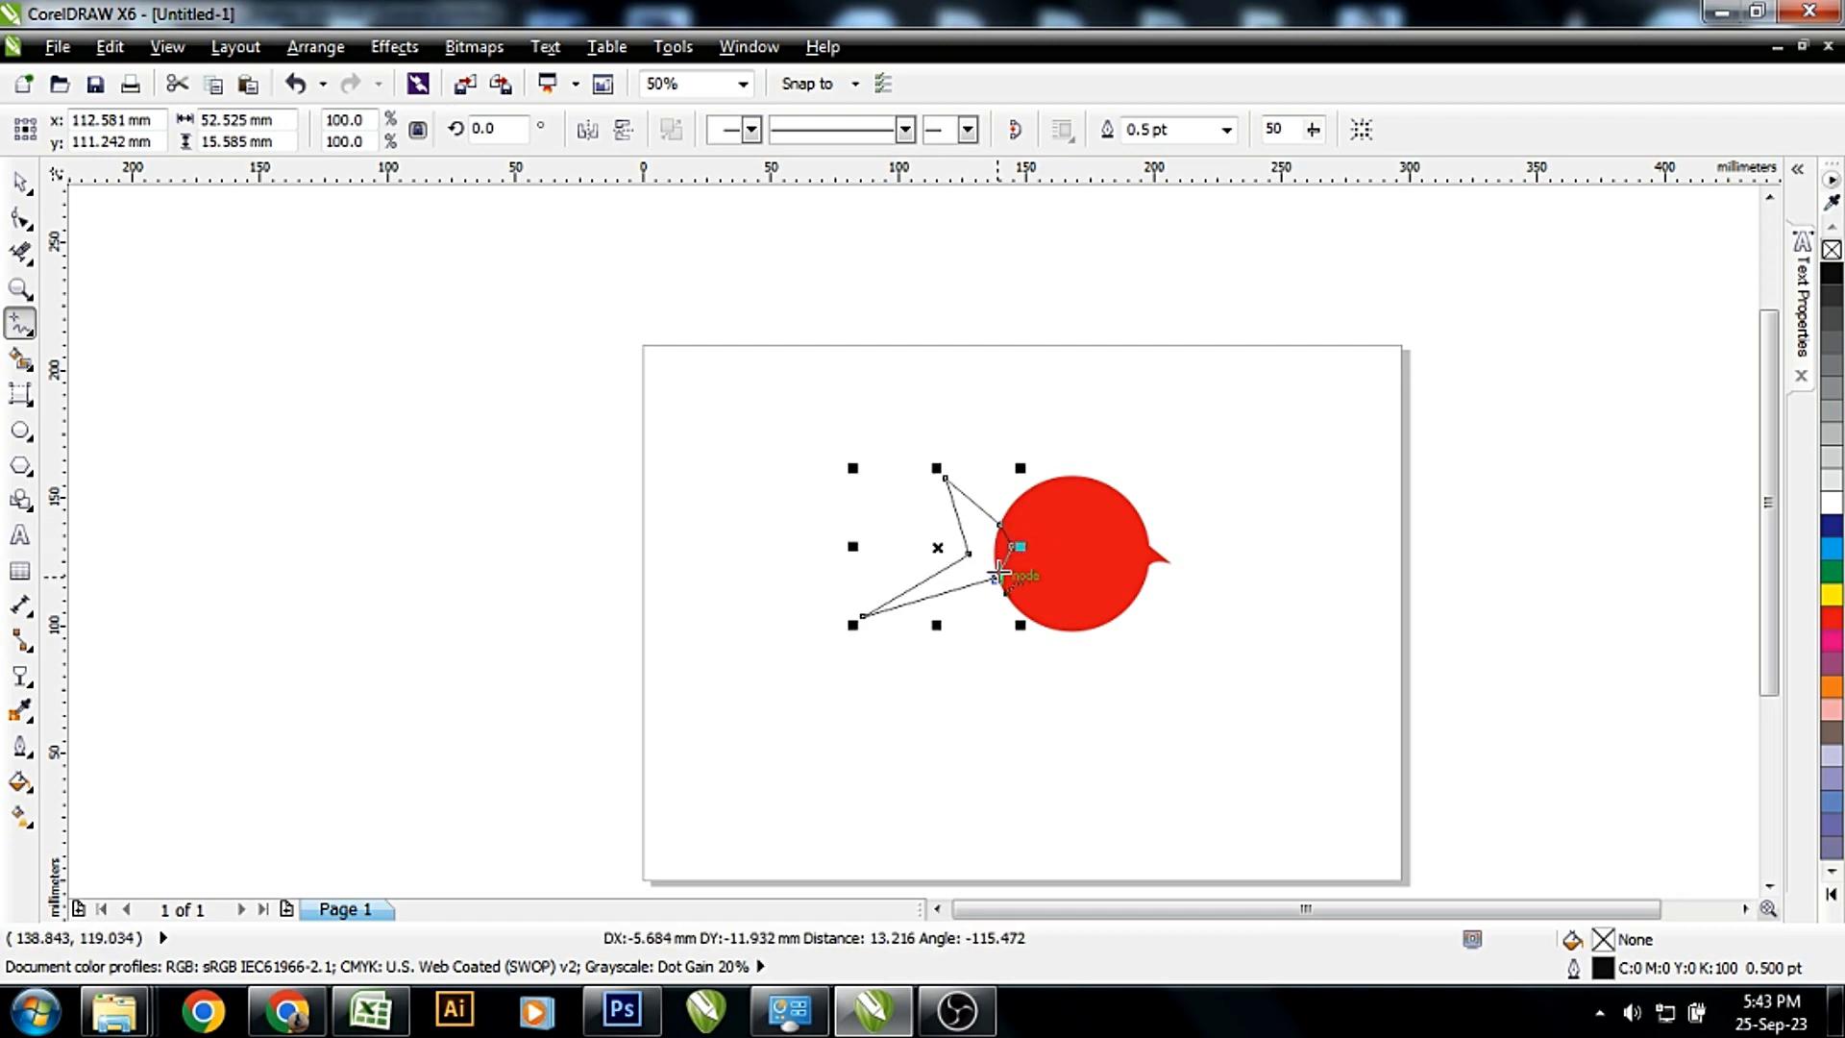
# Weld the forked tail outline and the red body into one shape
pyautogui.press('space')
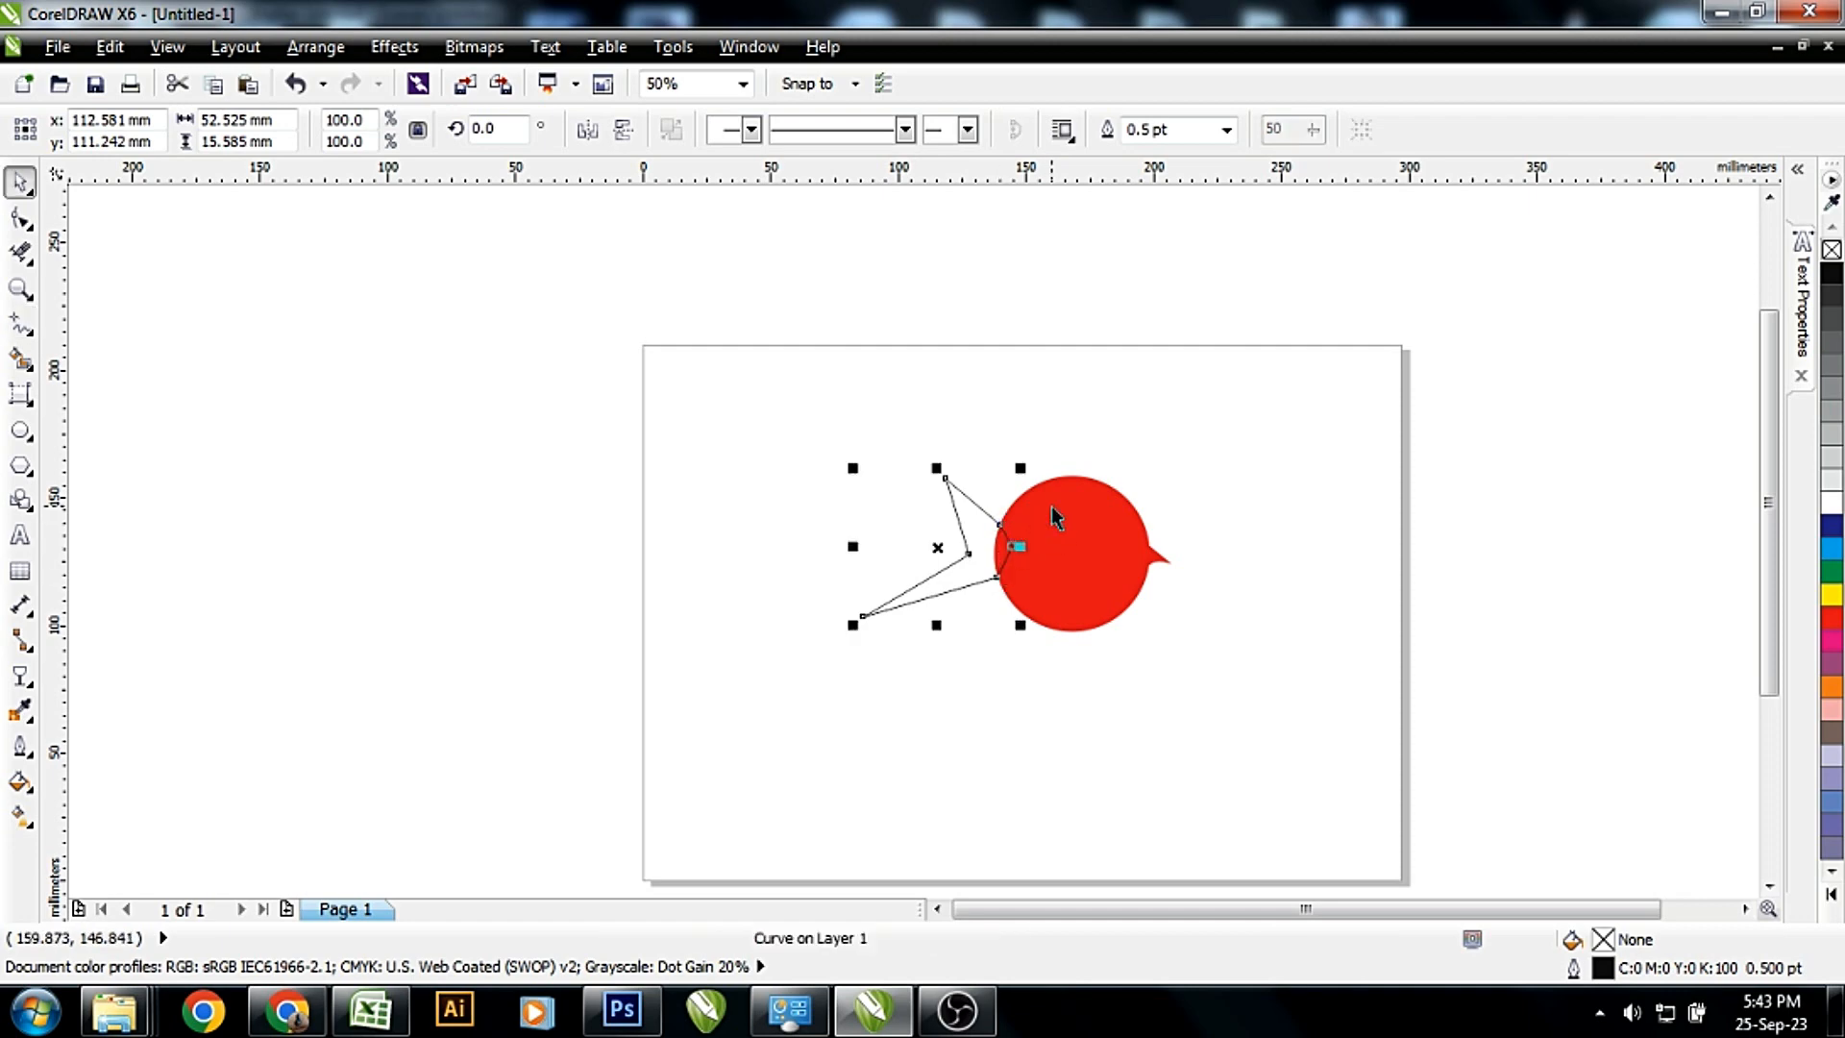
pyautogui.keyDown('shift'); pyautogui.click(1054, 517); pyautogui.keyUp('shift')
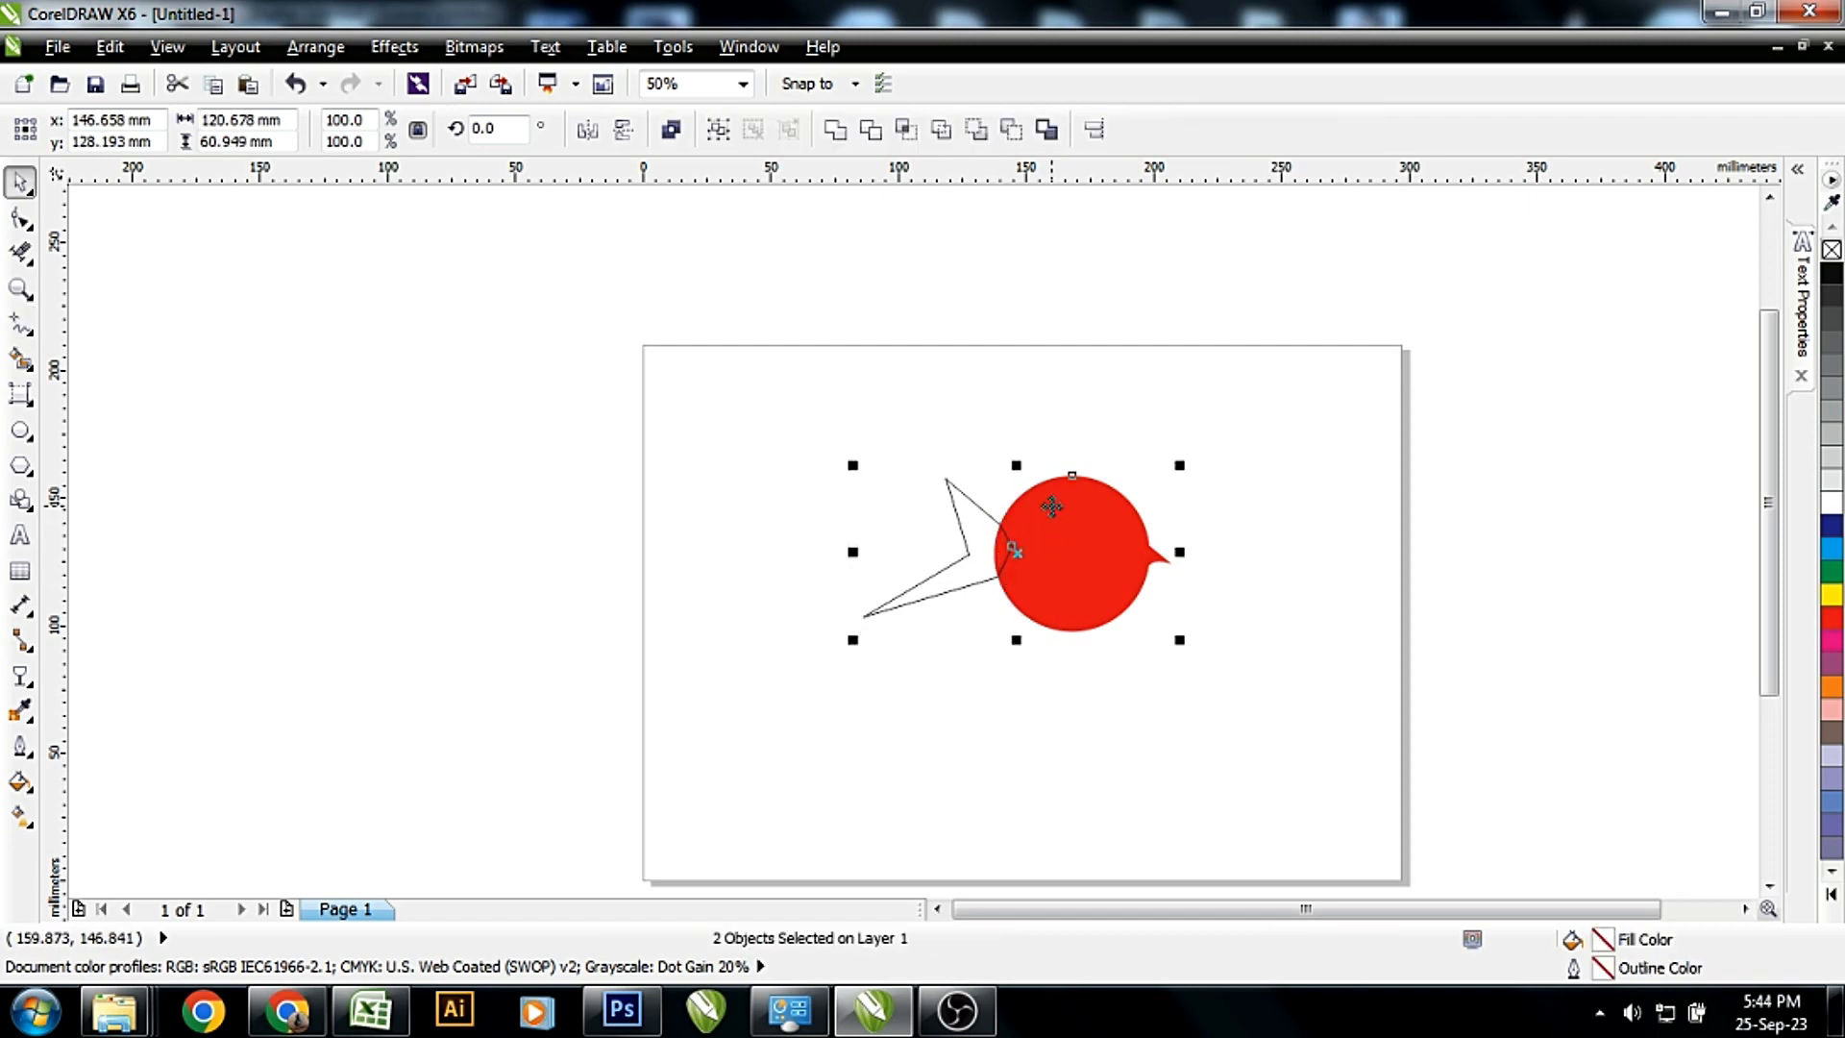
pyautogui.click(832, 136)
pyautogui.click(1046, 385)
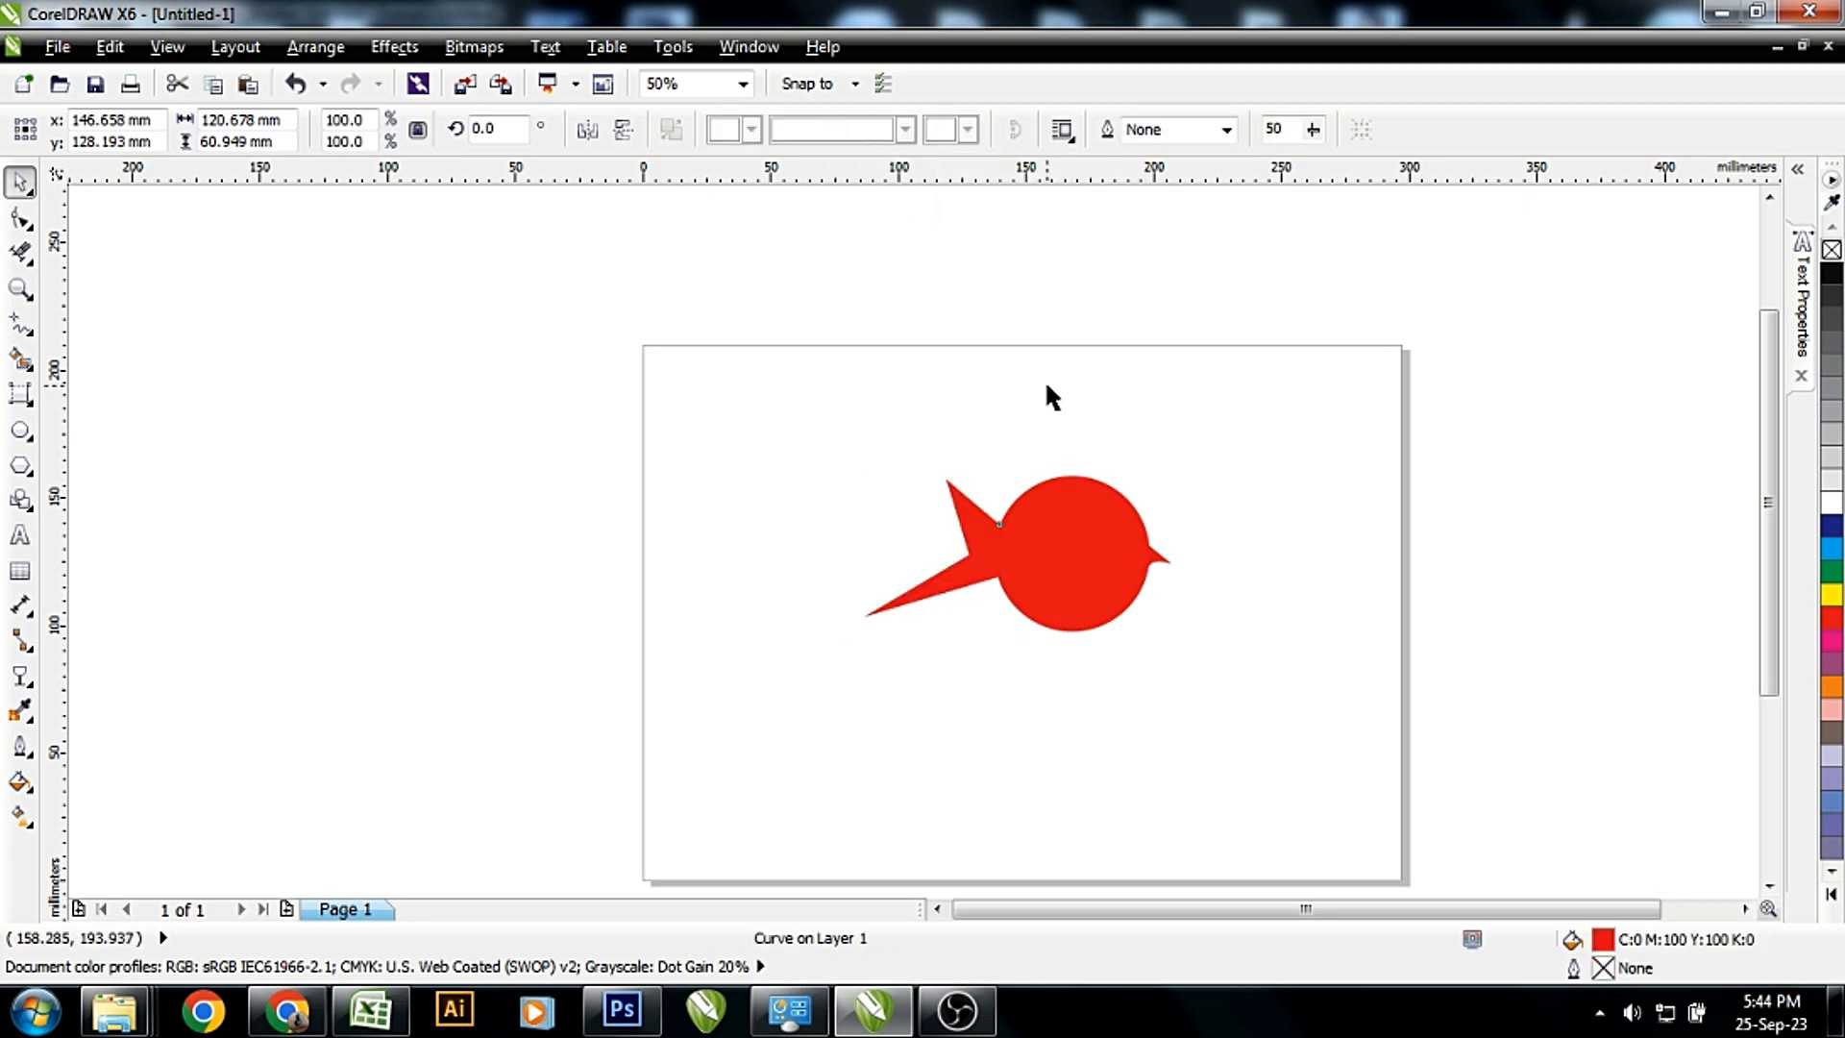
# Convert the tail's straight edges to curves and bend the upper prong's outer edge inward into a concave arc
pyautogui.click(980, 515)
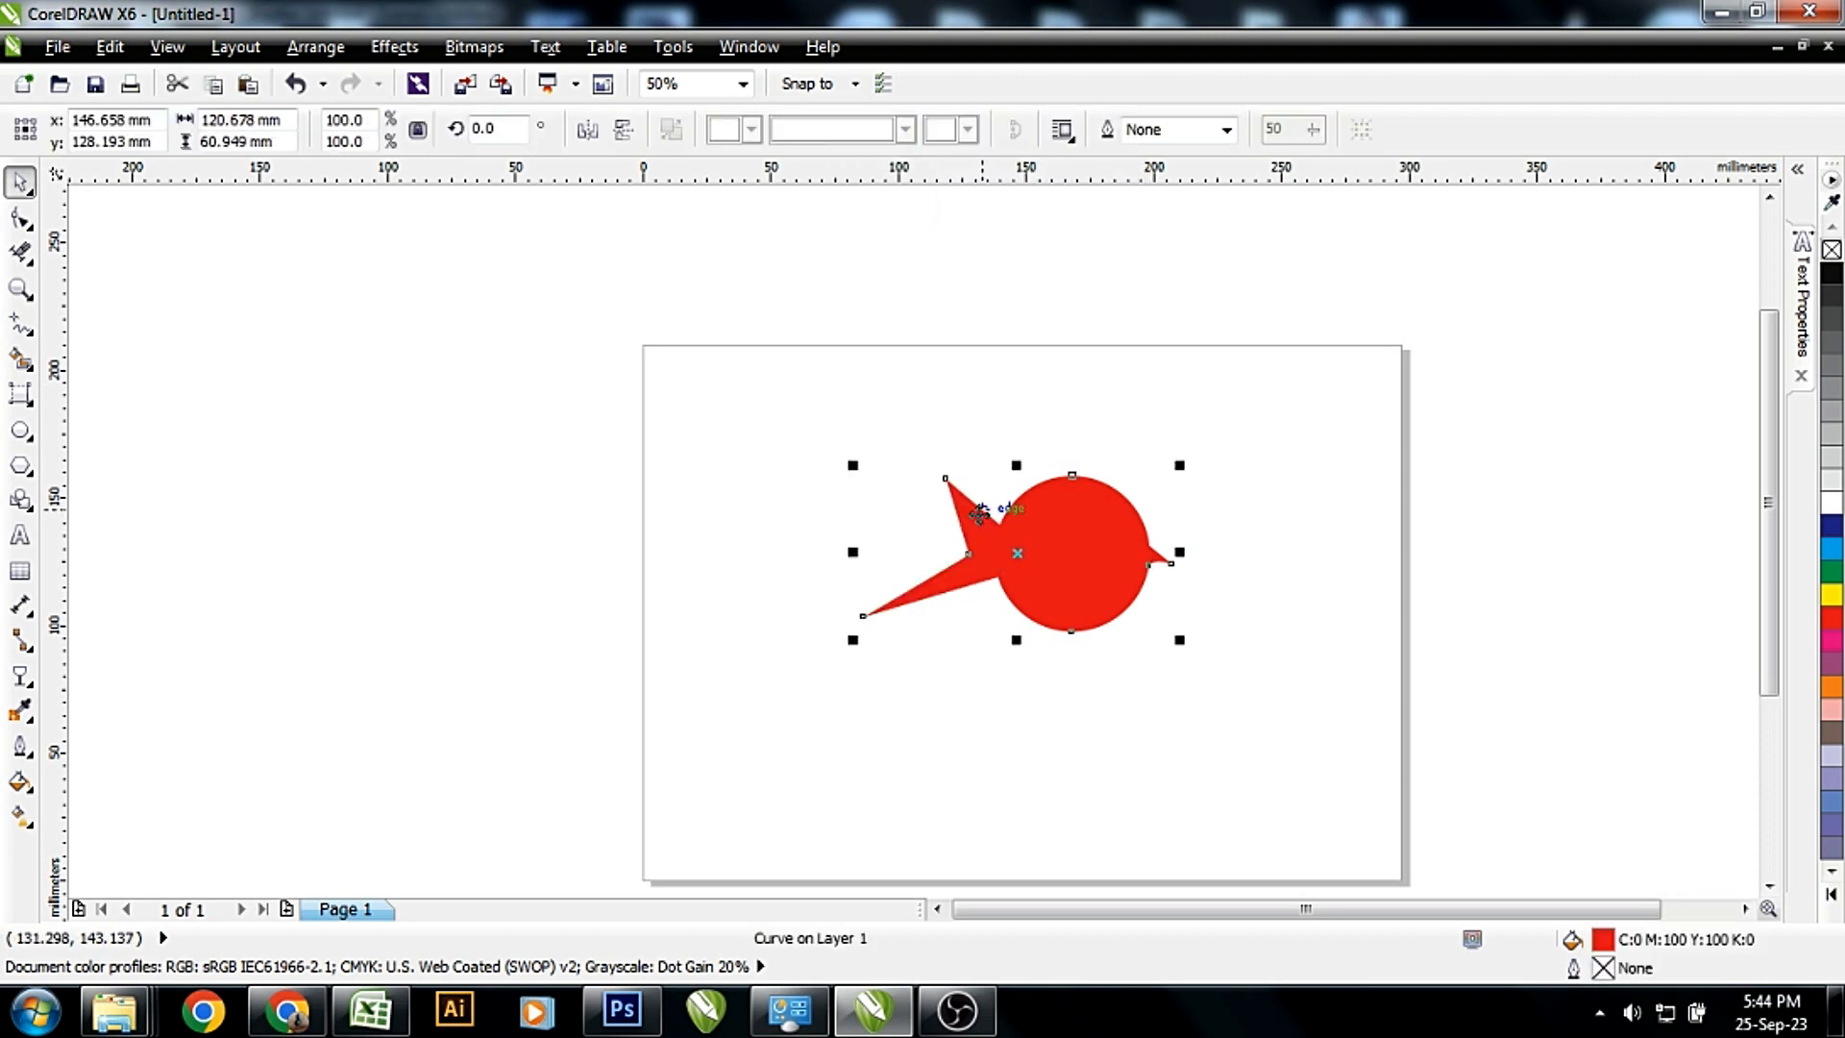
pyautogui.click(21, 218)
pyautogui.moveTo(789, 428); pyautogui.dragTo(975, 625)
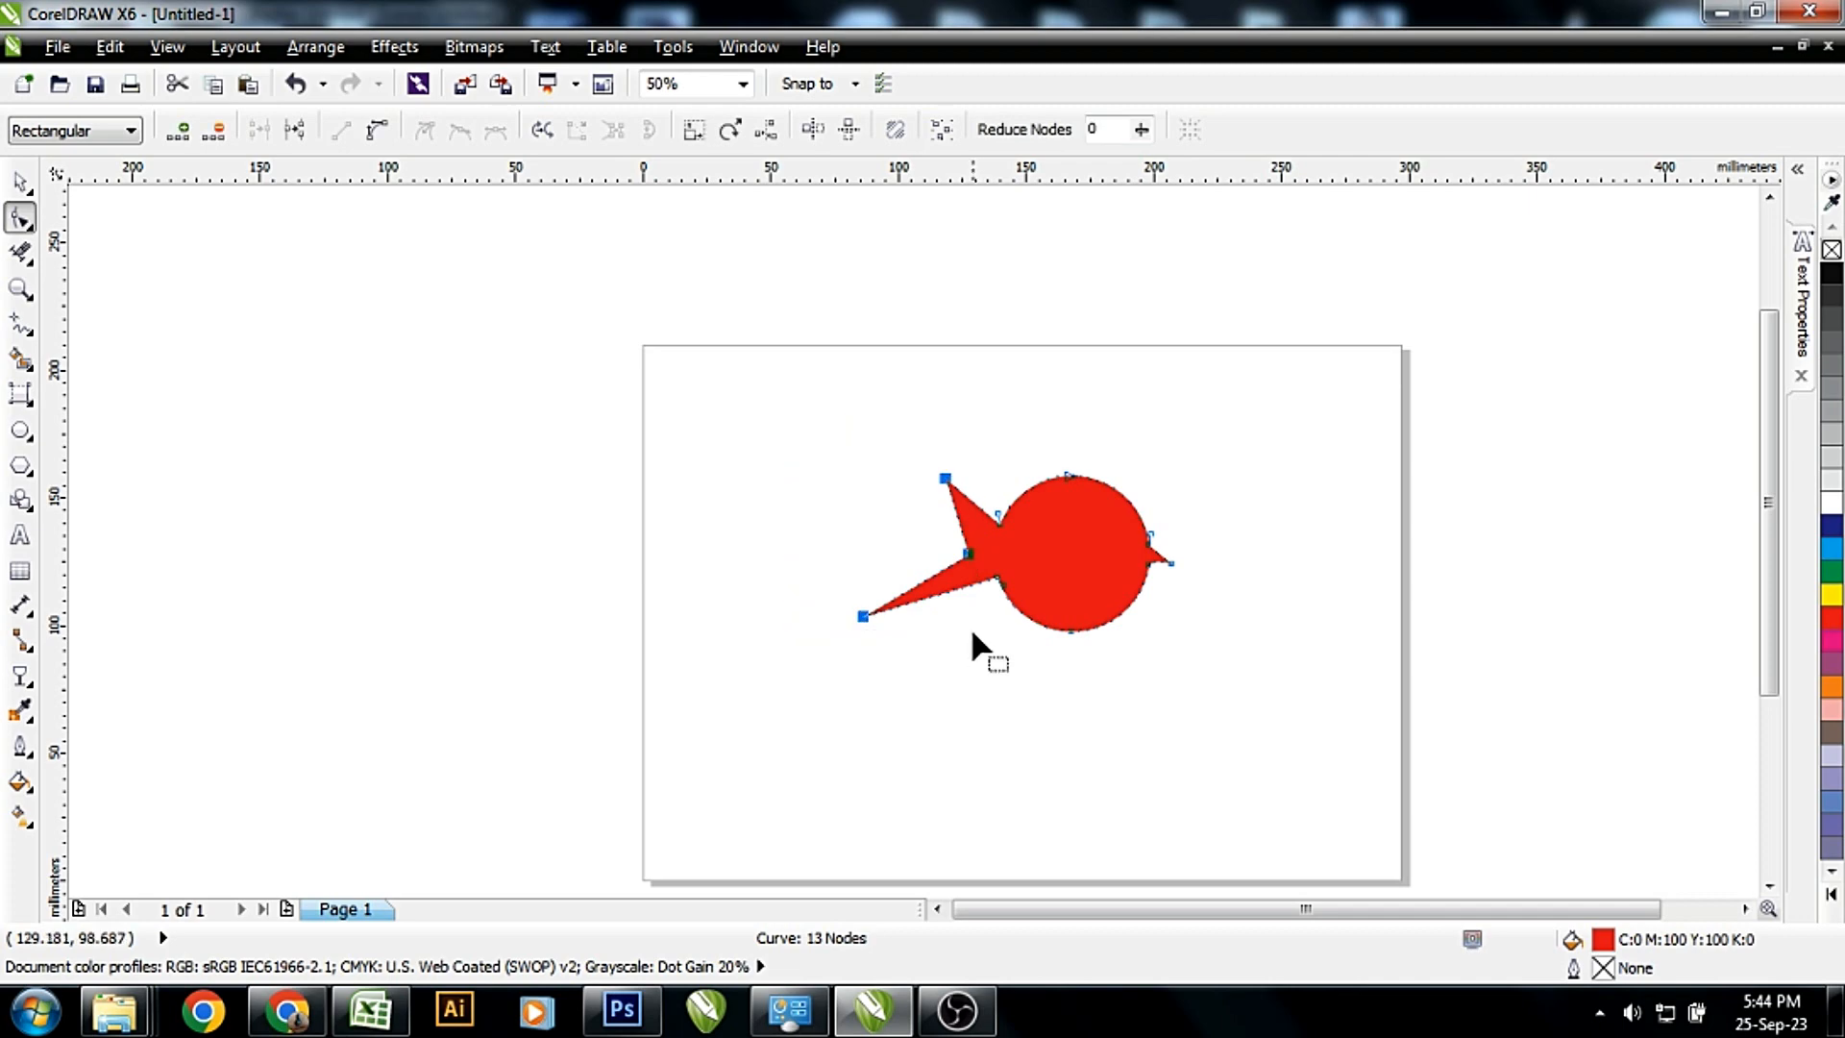
pyautogui.scroll(2, 986, 575)
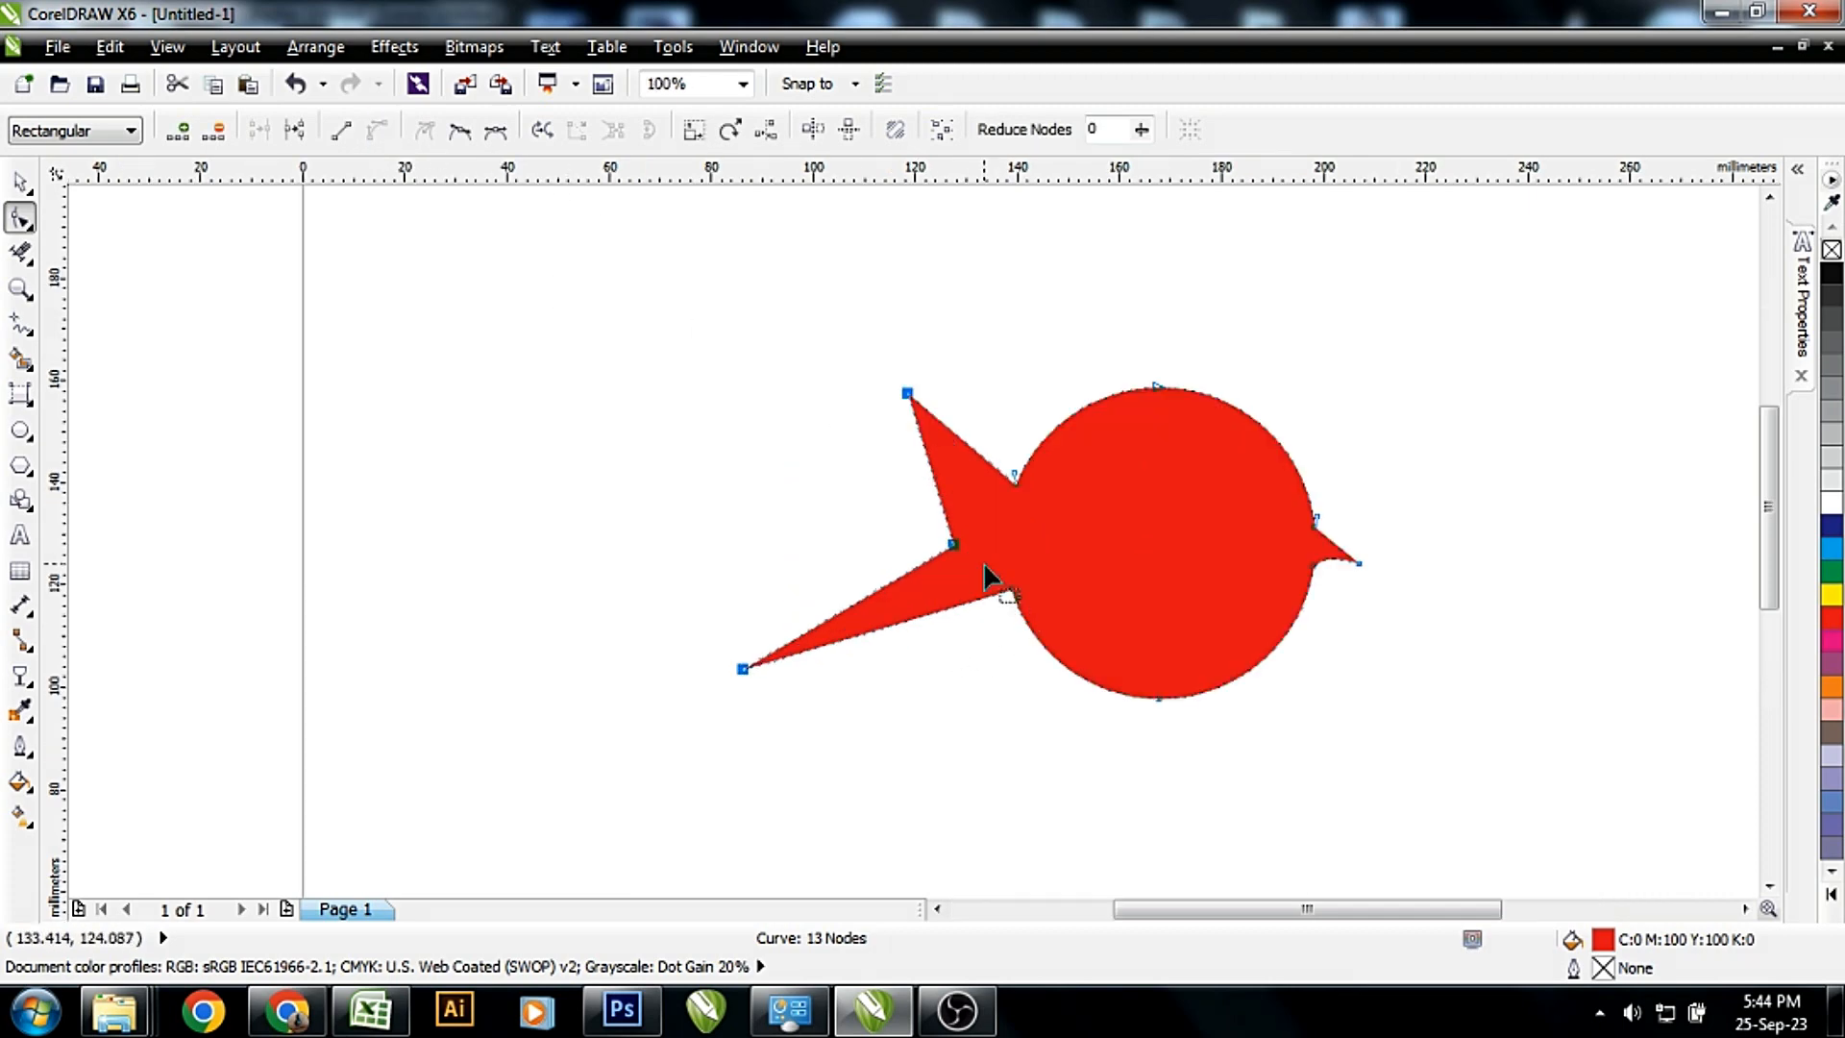
pyautogui.click(967, 444)
pyautogui.click(377, 129)
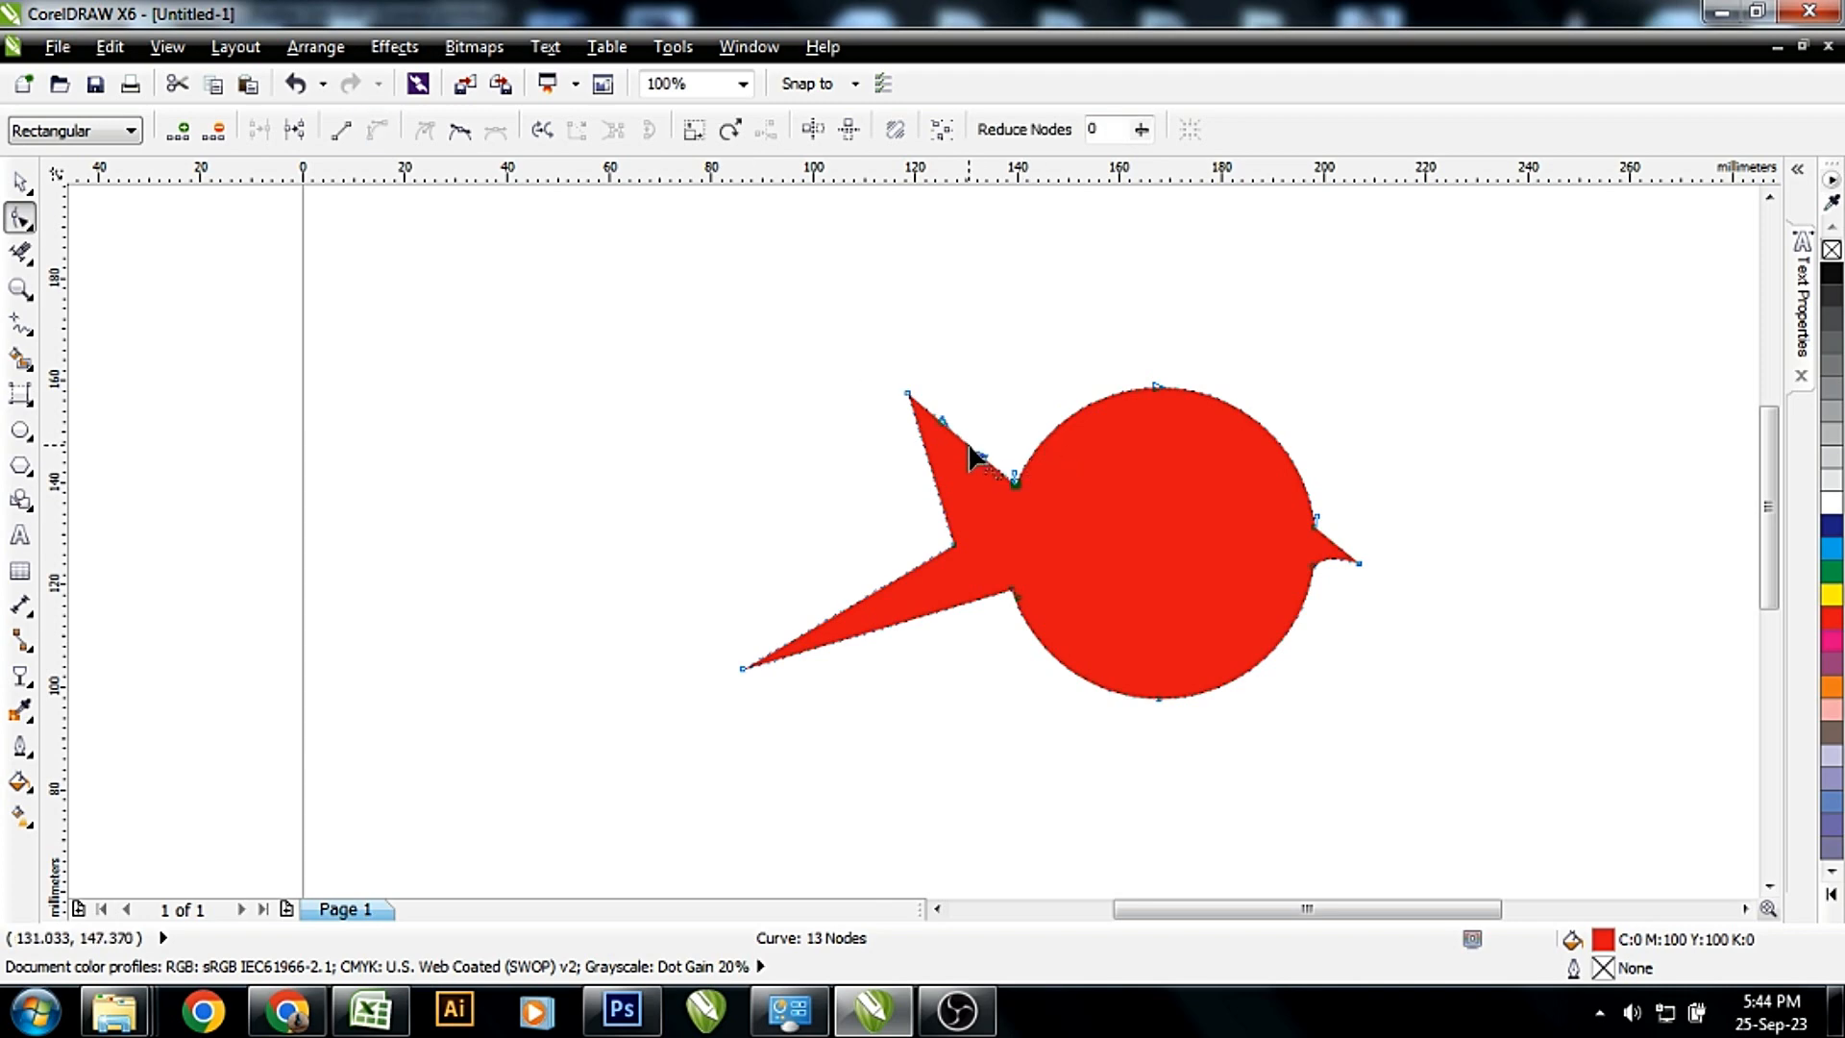
pyautogui.moveTo(971, 451); pyautogui.dragTo(966, 466)
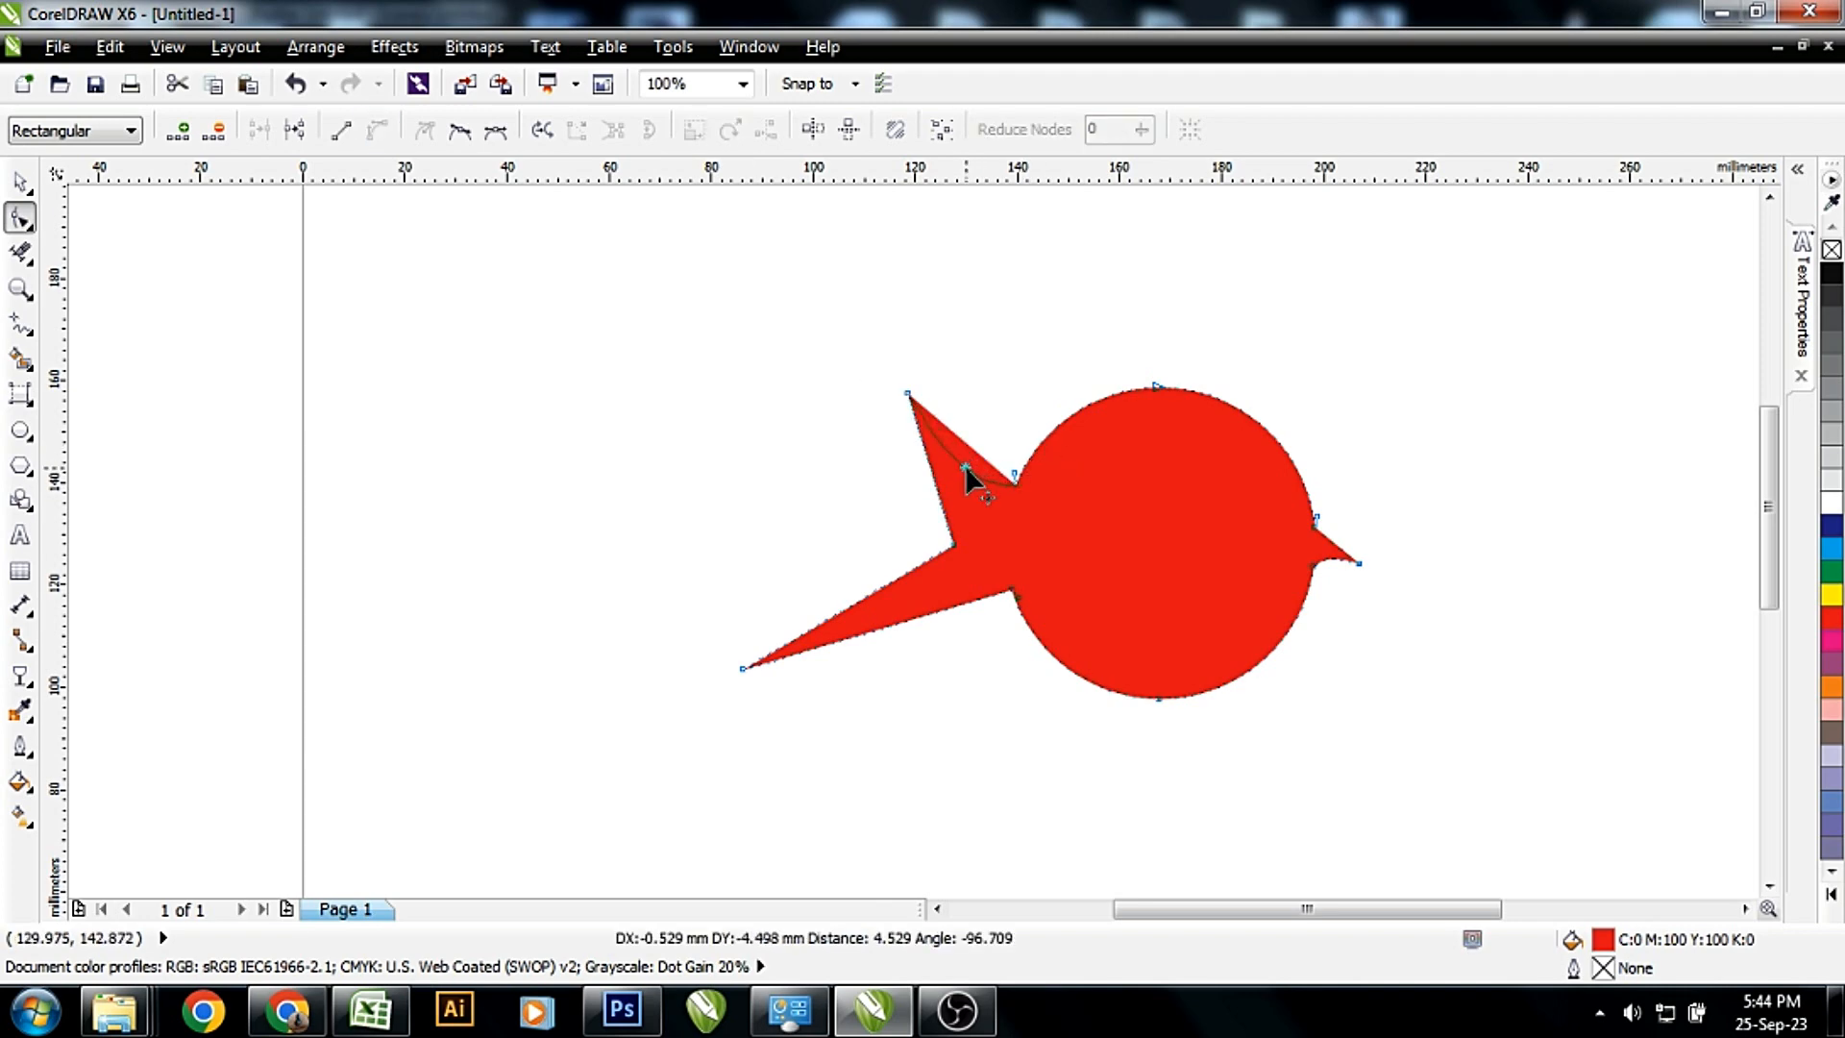
pyautogui.moveTo(965, 465); pyautogui.dragTo(966, 471)
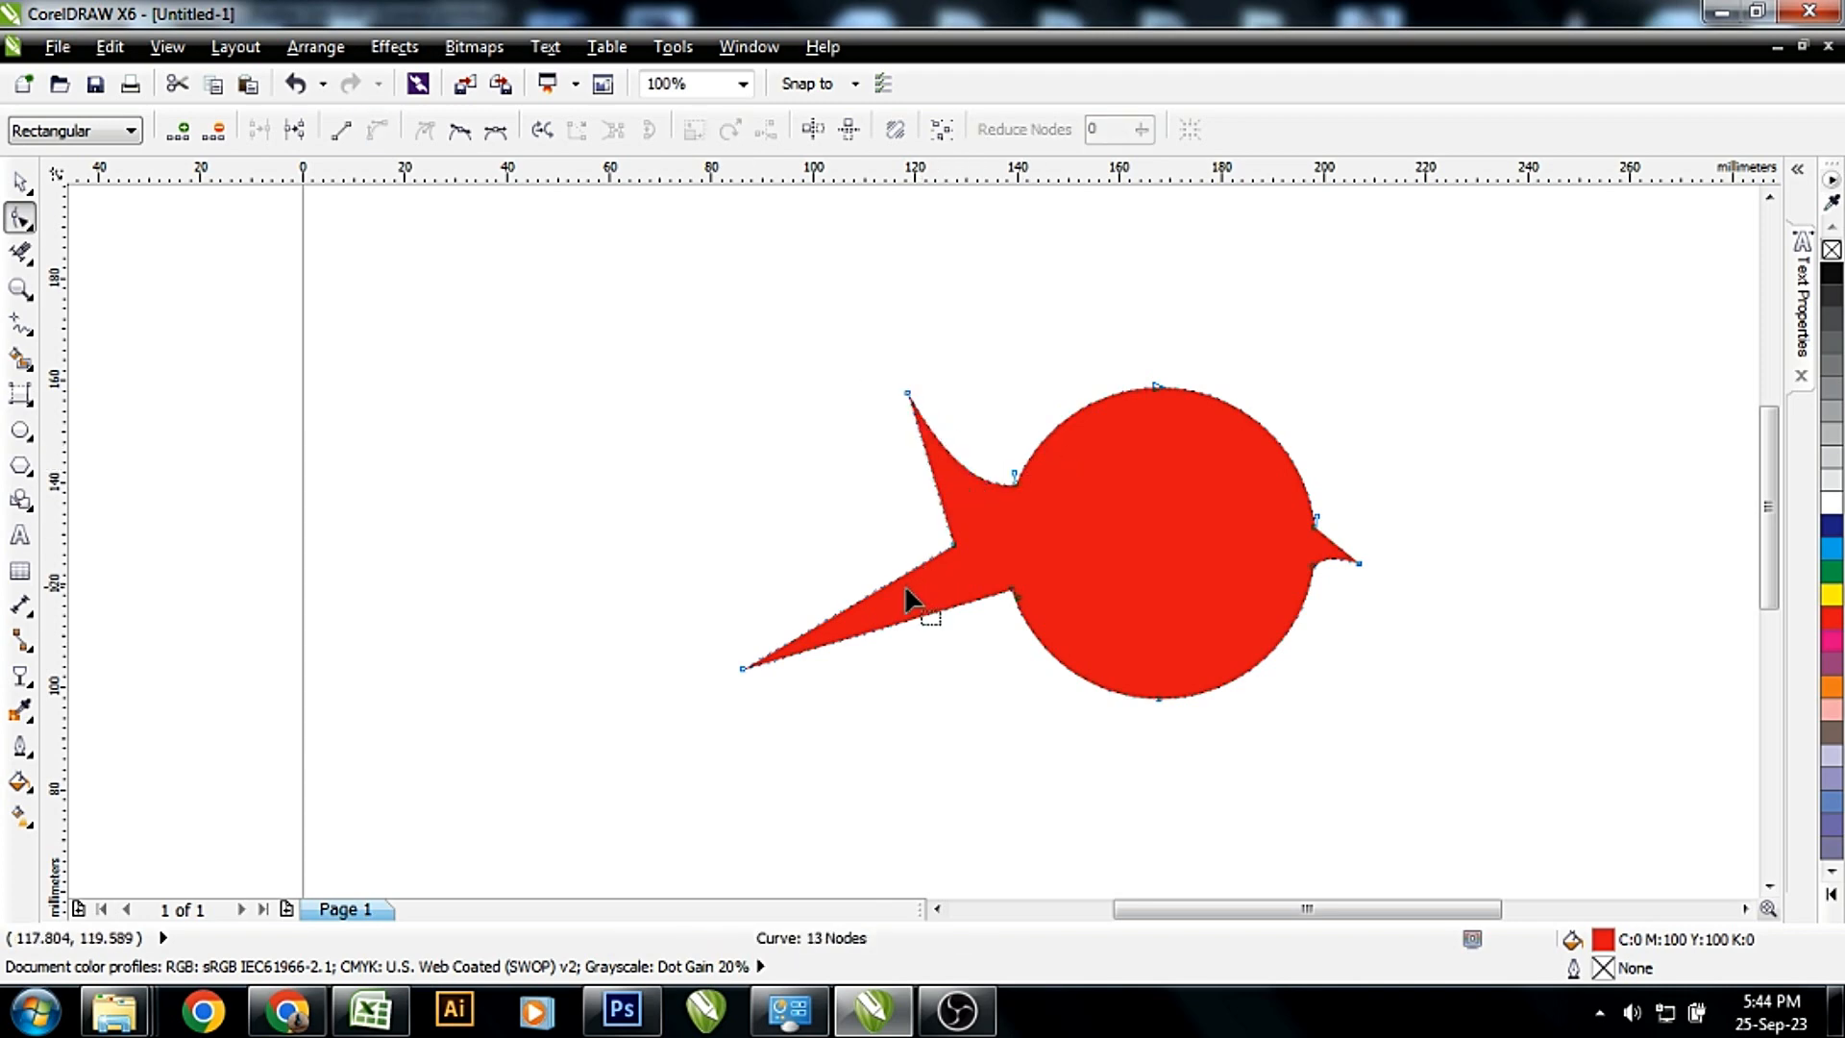
# Bend both edges of the lower tail prong downward to make it a curved, tapering feather
pyautogui.moveTo(885, 582); pyautogui.dragTo(984, 556)
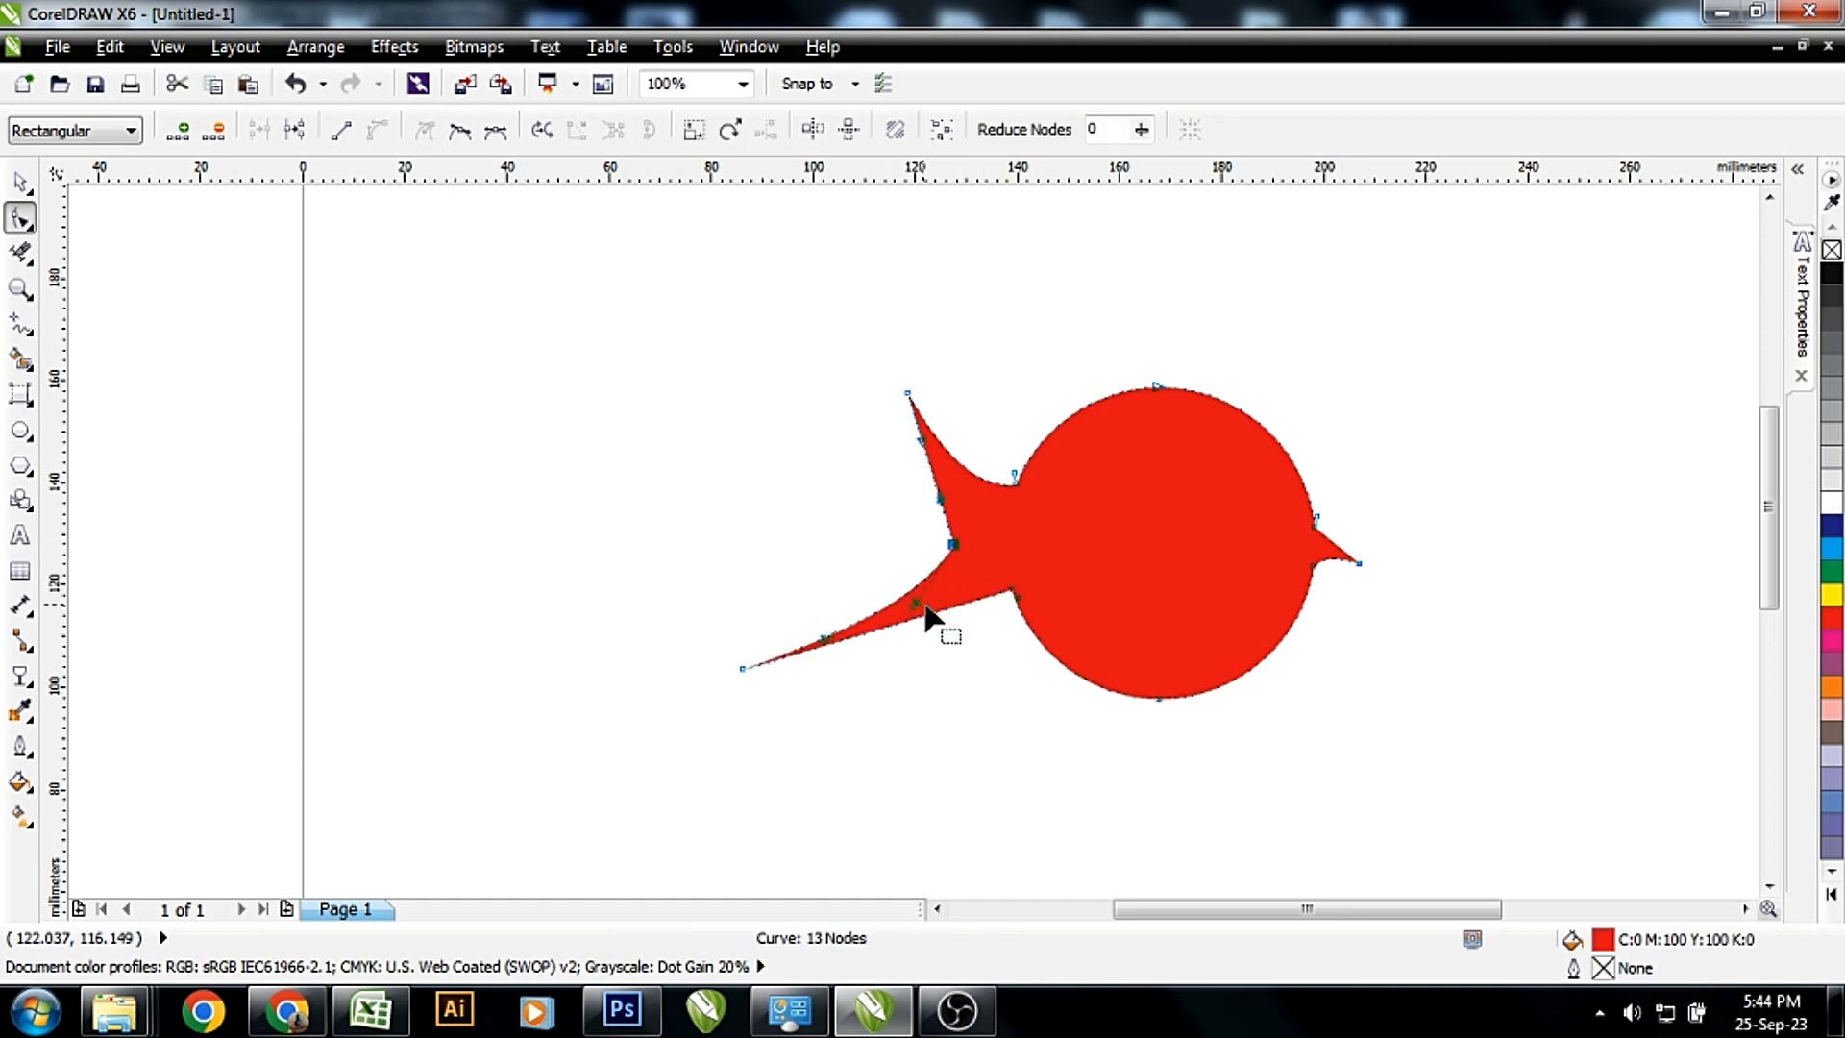
pyautogui.moveTo(918, 607); pyautogui.dragTo(928, 603)
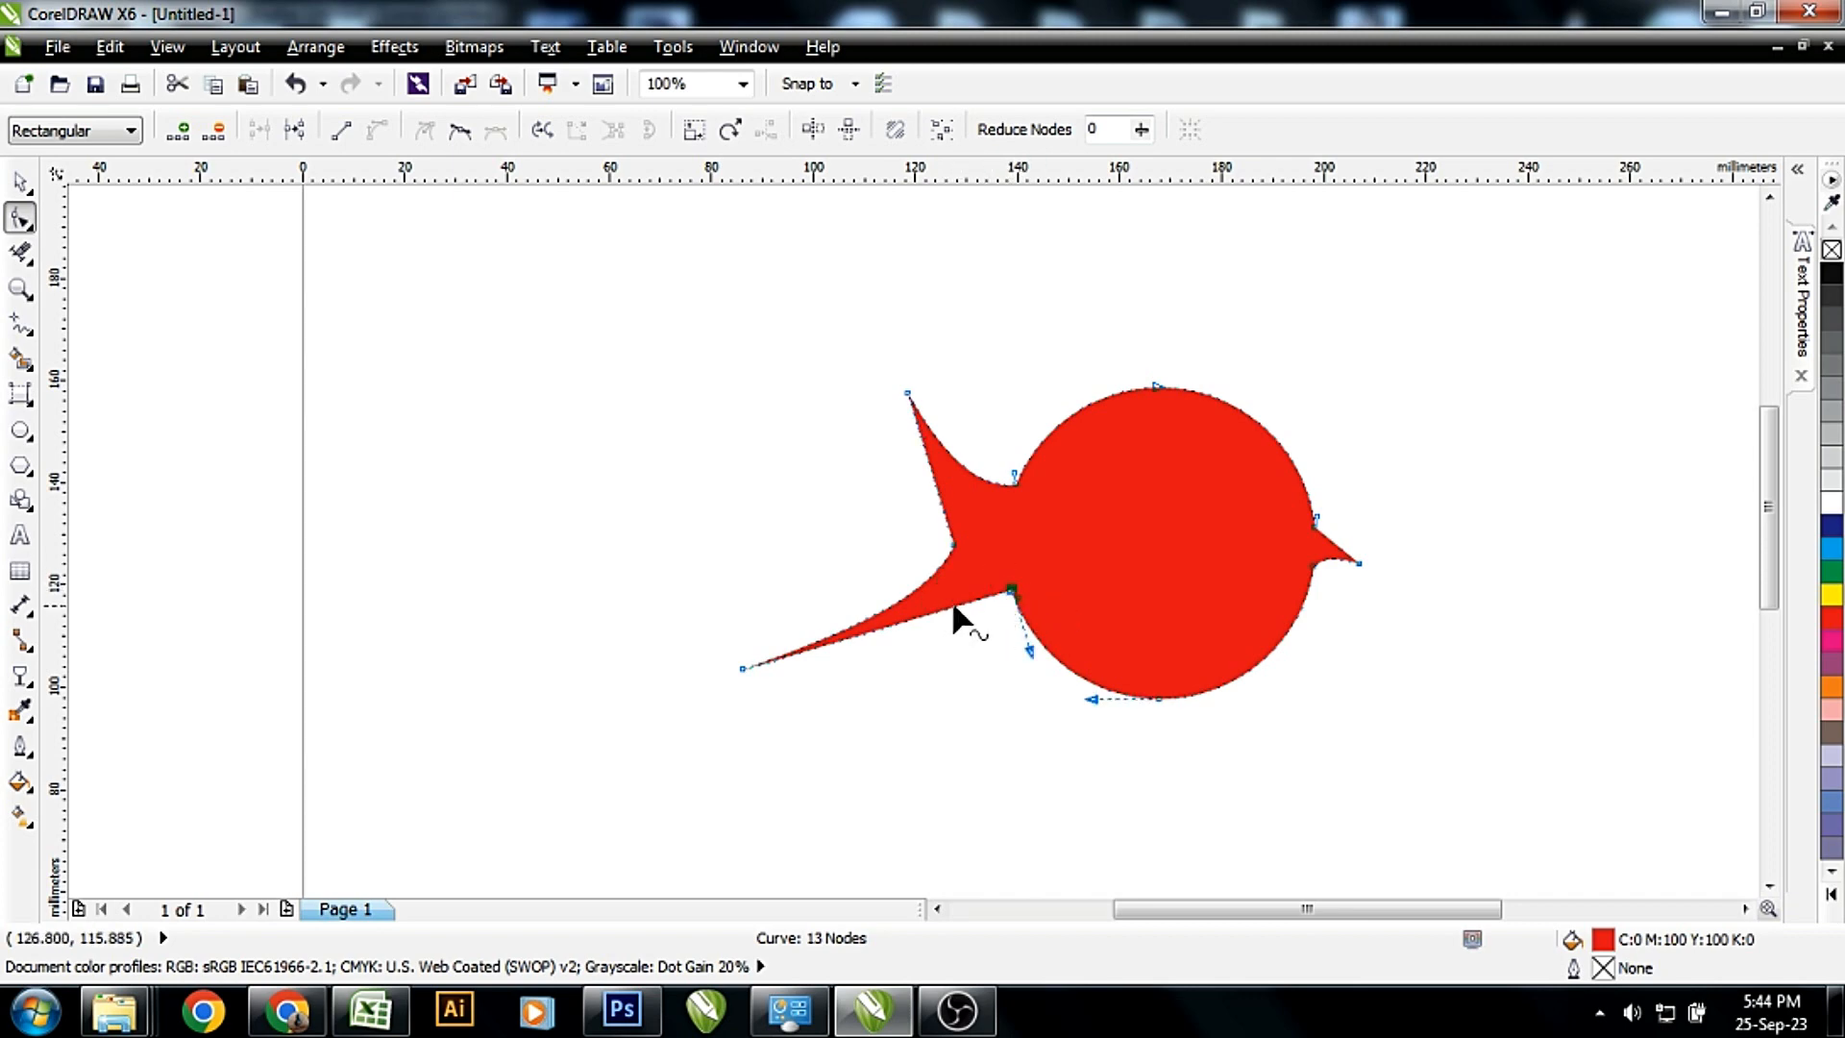
pyautogui.click(942, 627)
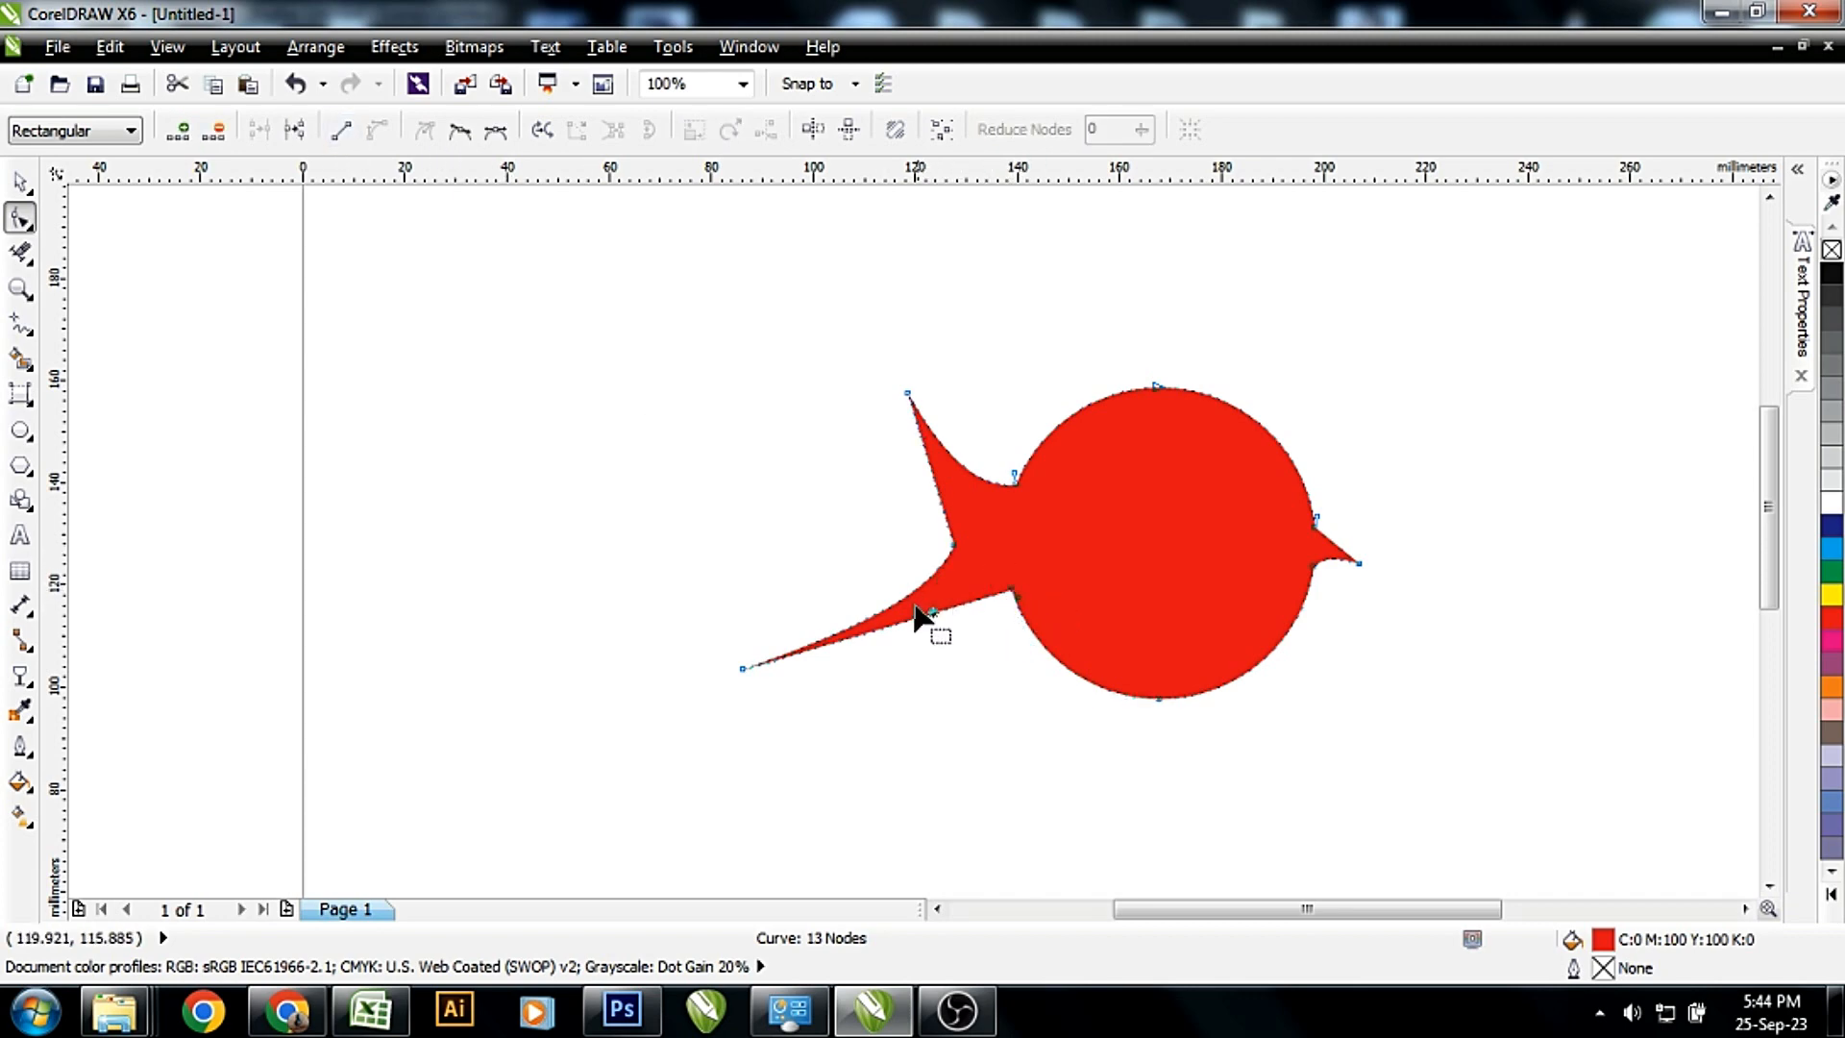
pyautogui.moveTo(921, 611); pyautogui.dragTo(865, 655)
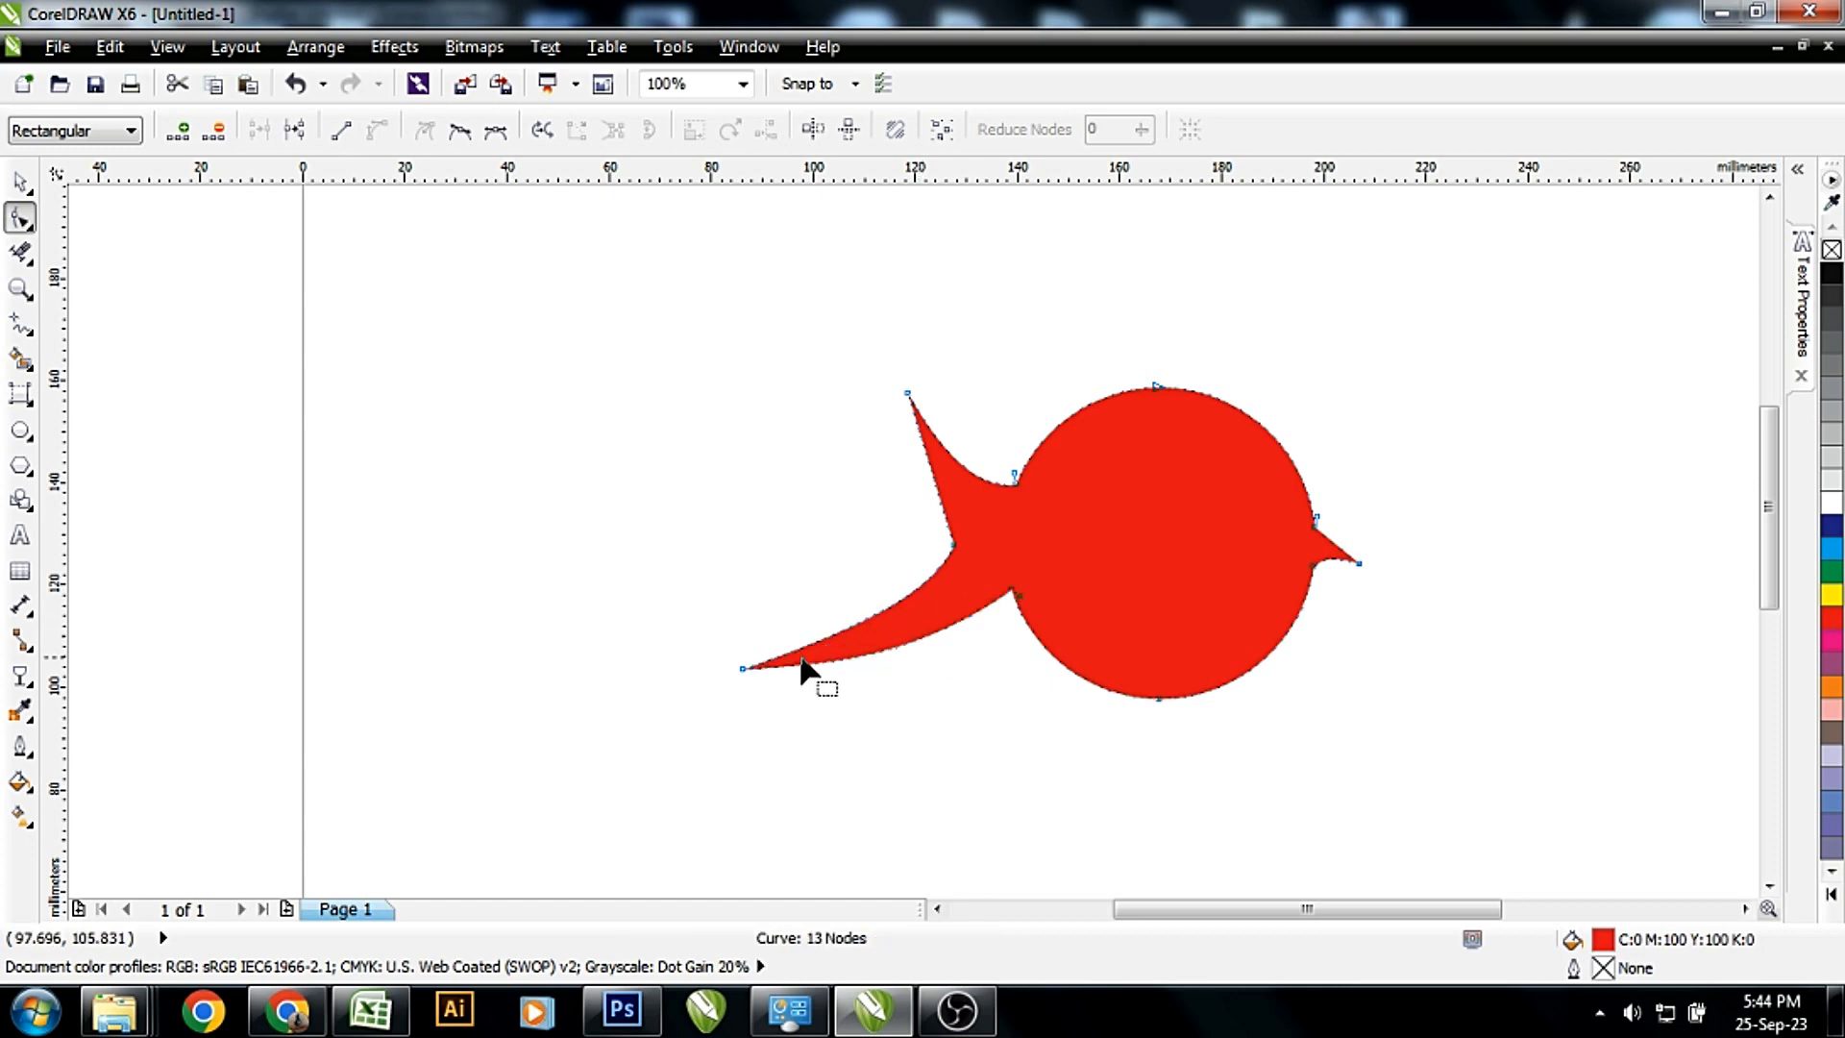
# Shift the notch node between the tail prongs toward the body and curve the upper prong's inner edge
pyautogui.click(743, 668)
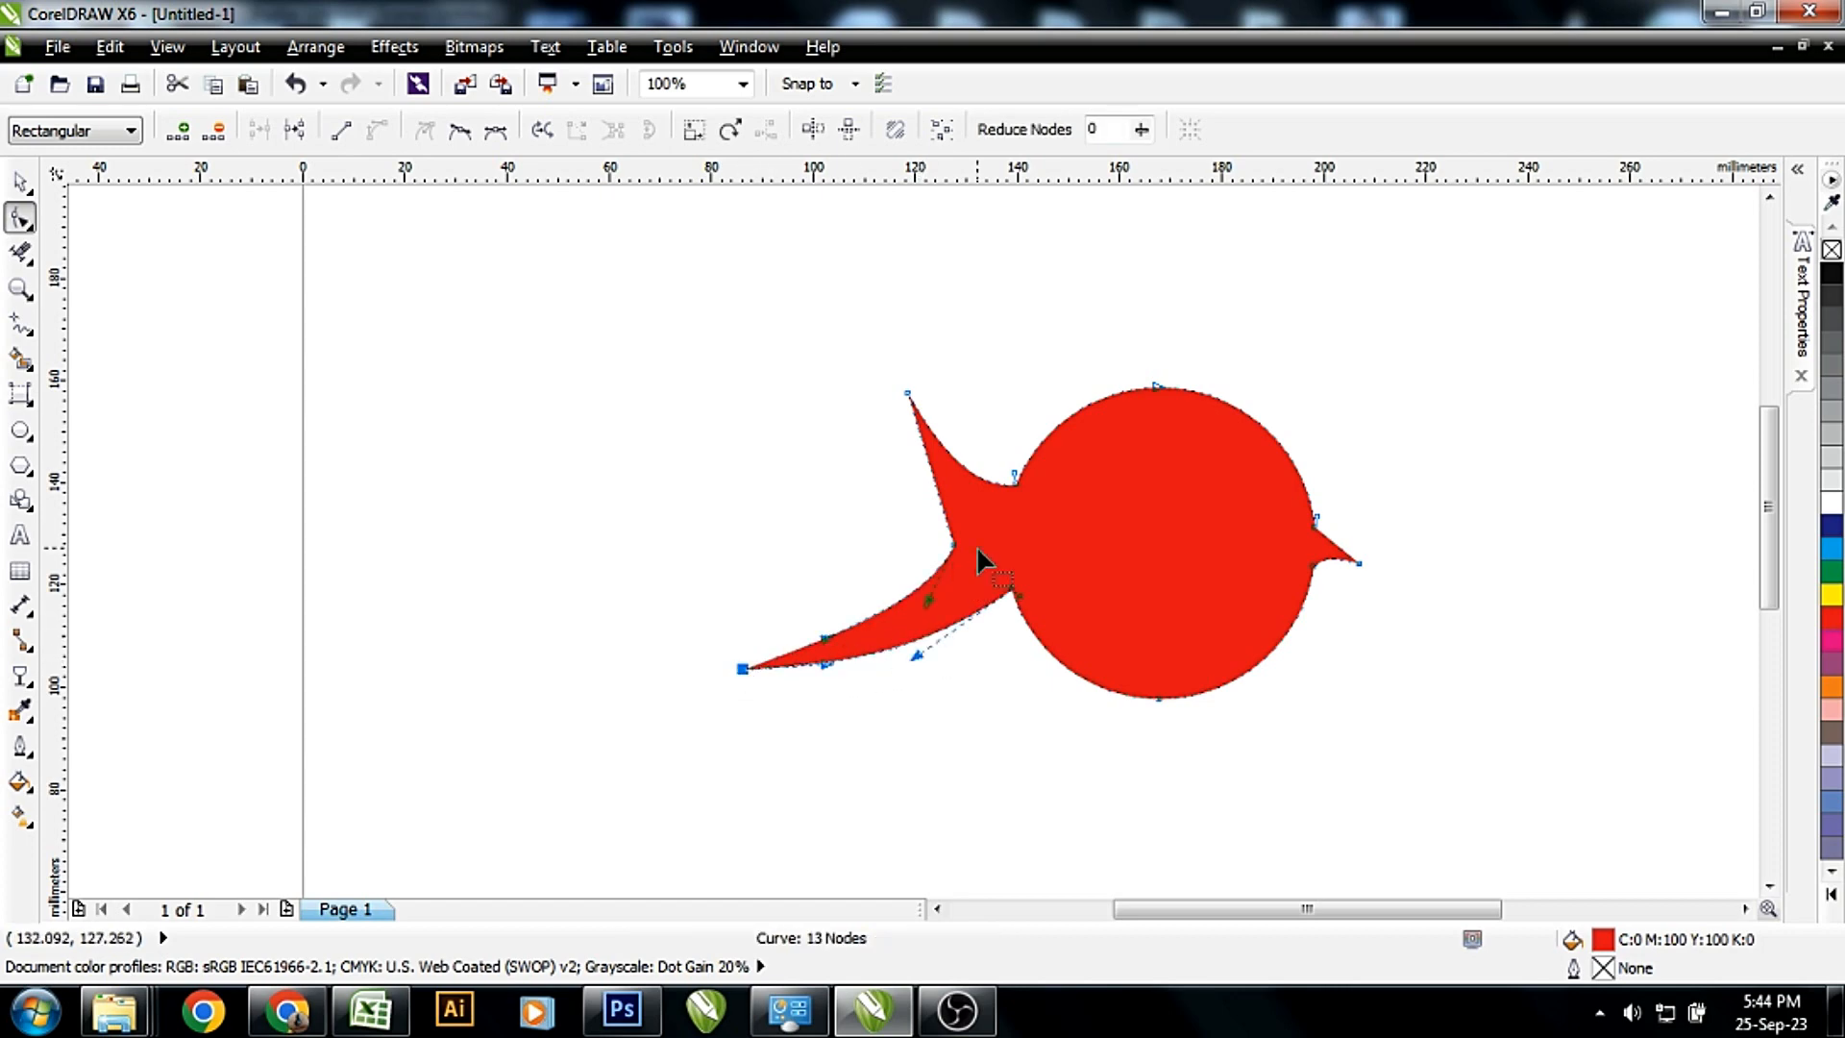
pyautogui.moveTo(954, 546)
pyautogui.mouseDown()
pyautogui.moveTo(924, 452)
pyautogui.moveTo(941, 519)
pyautogui.mouseUp()
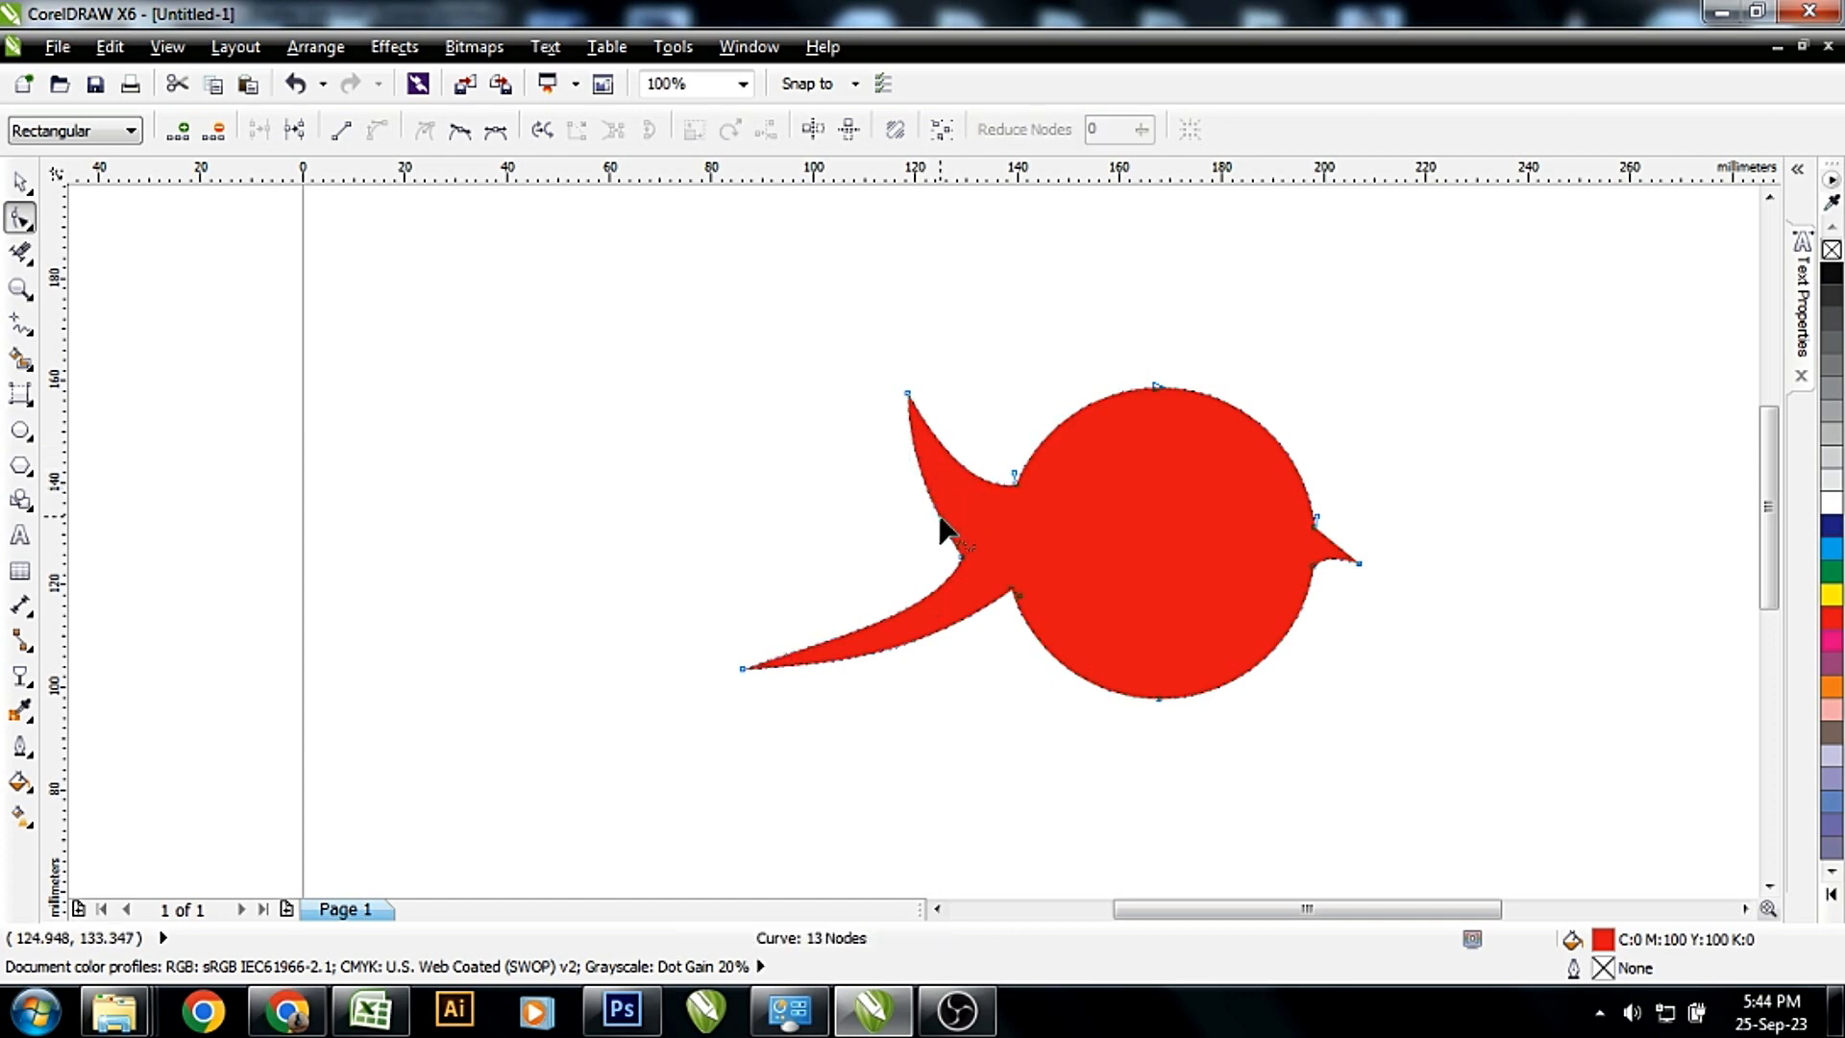
pyautogui.scroll(-1, 825, 467)
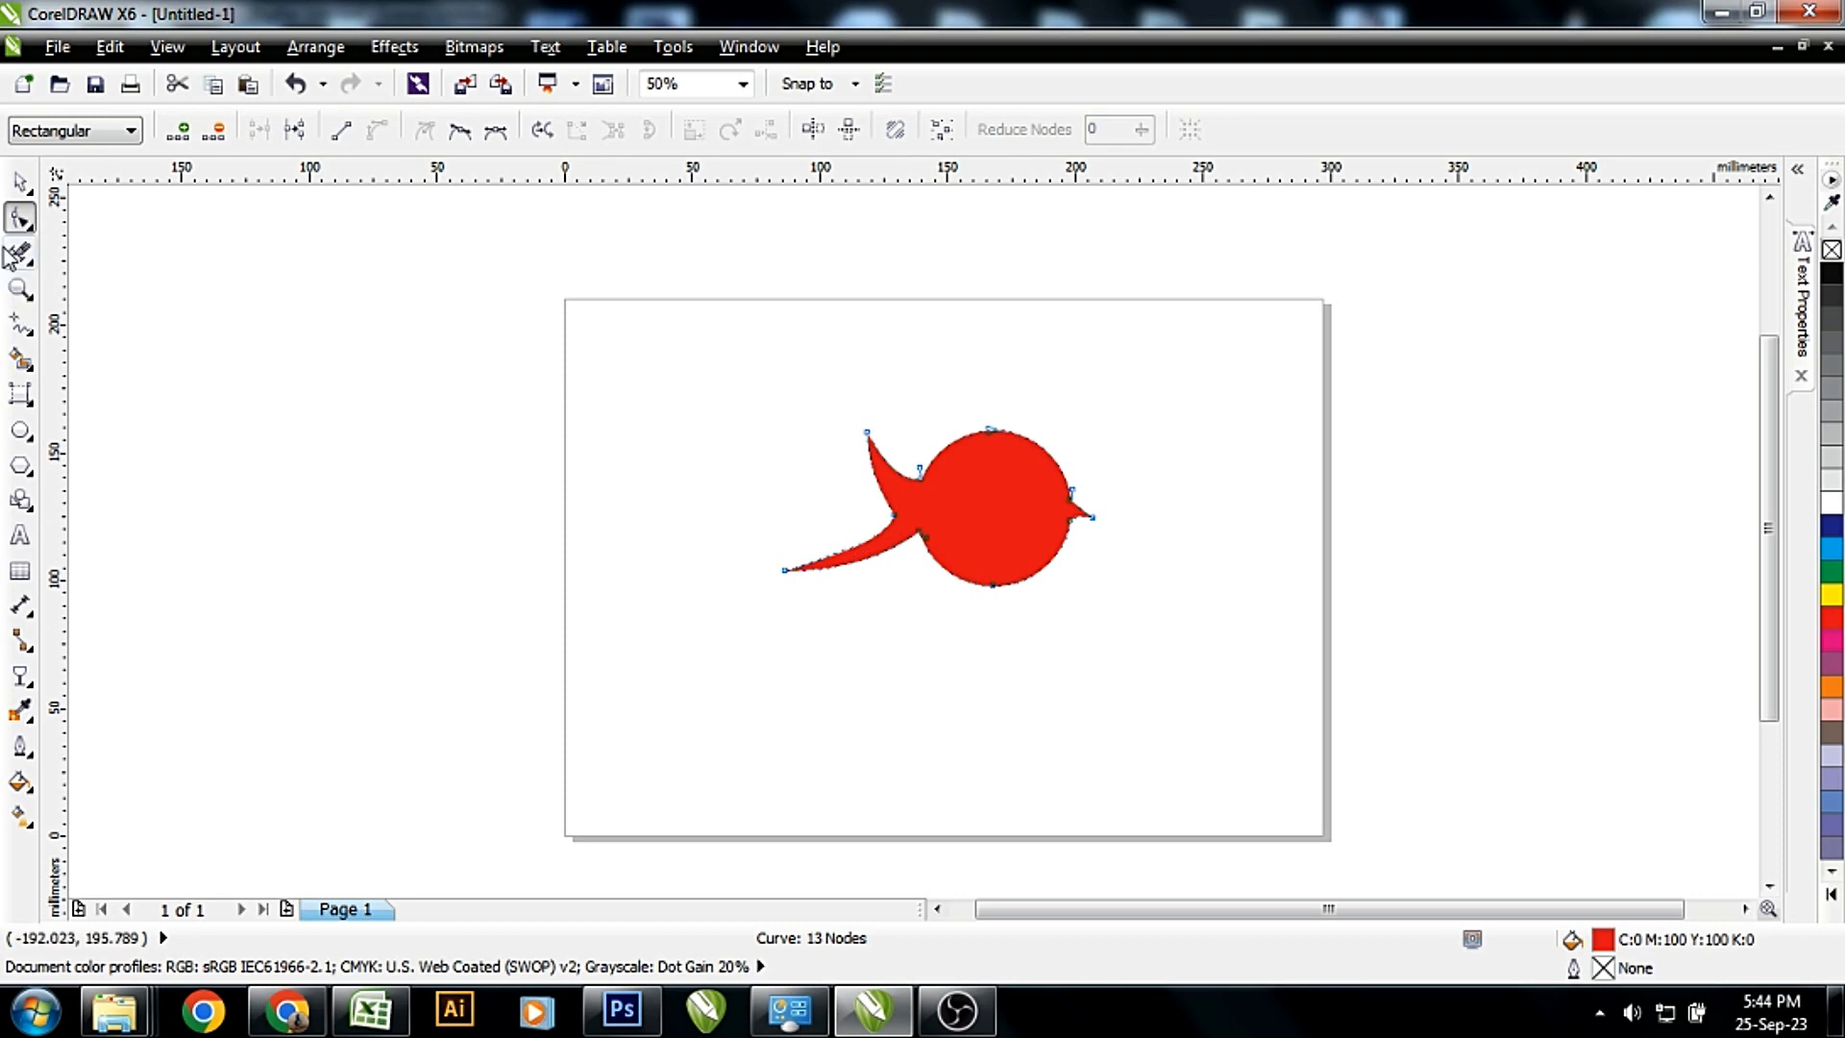
# Draw a closed straight-edged outline from the lower tail prong toward the upper left, widening into a zigzag feathered end
pyautogui.click(19, 325)
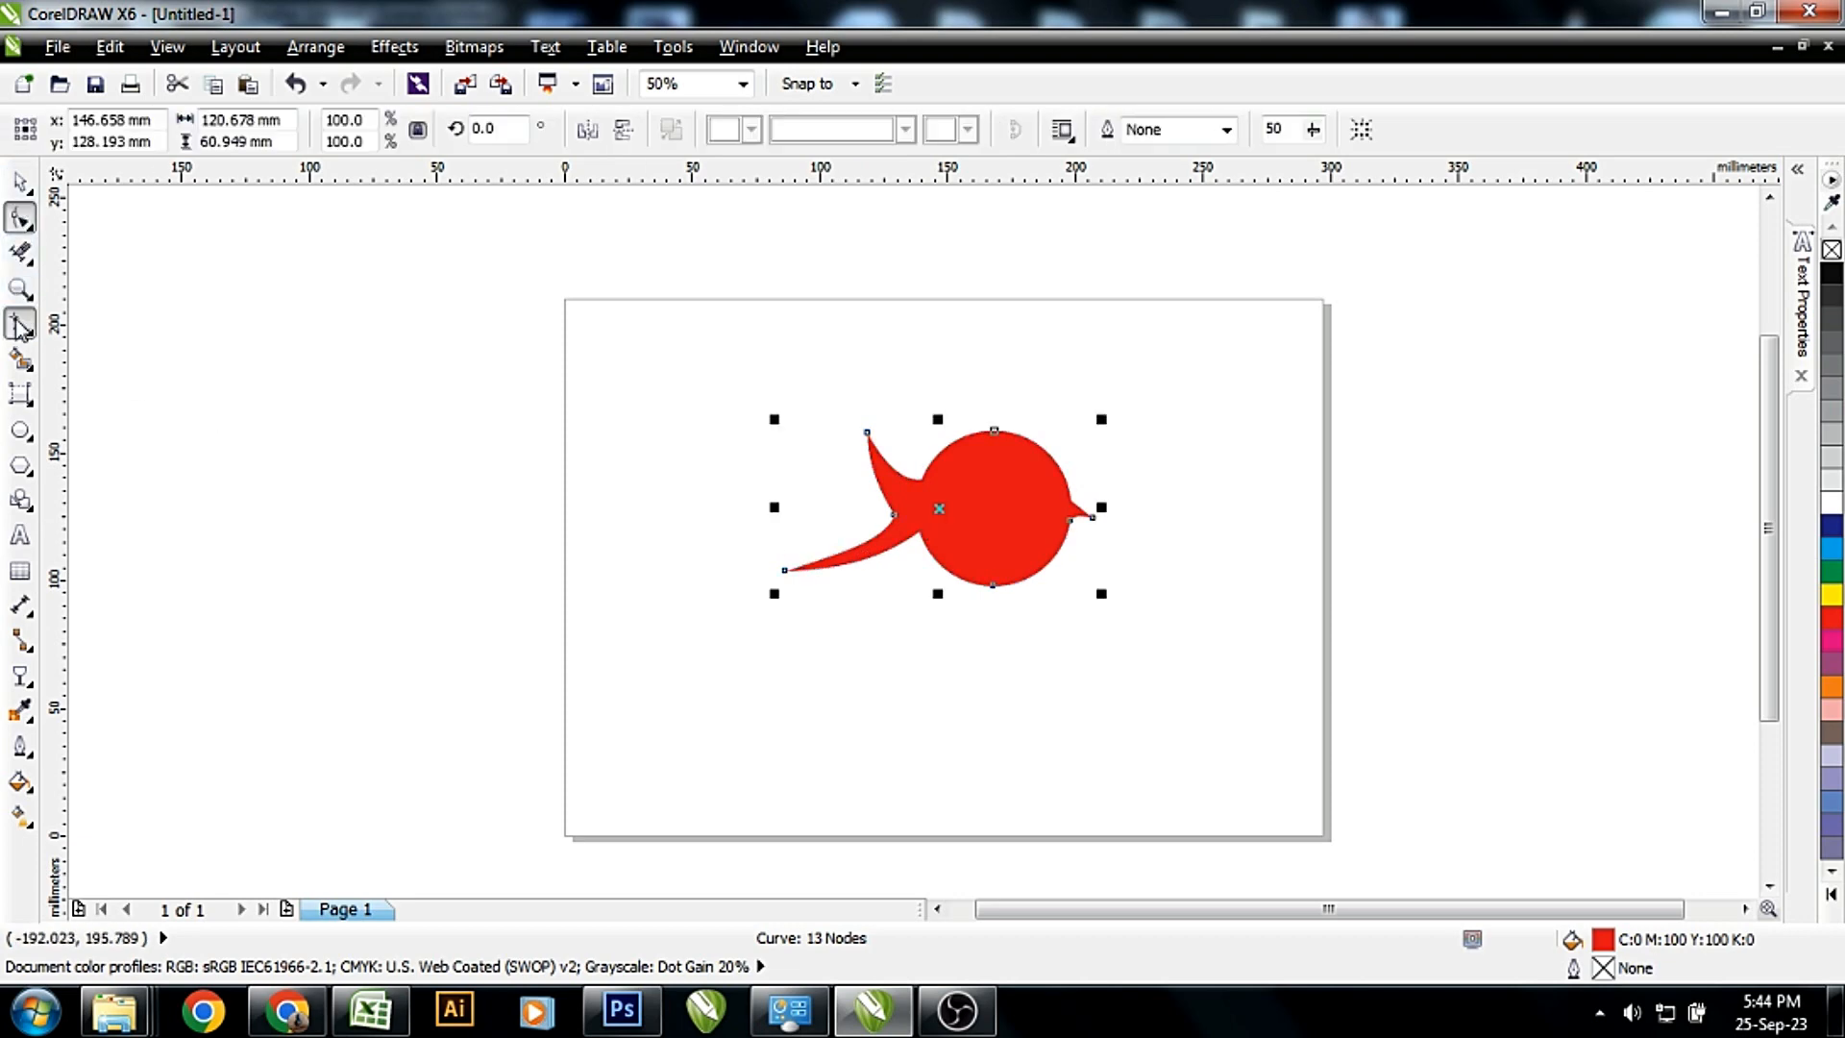
pyautogui.click(868, 540)
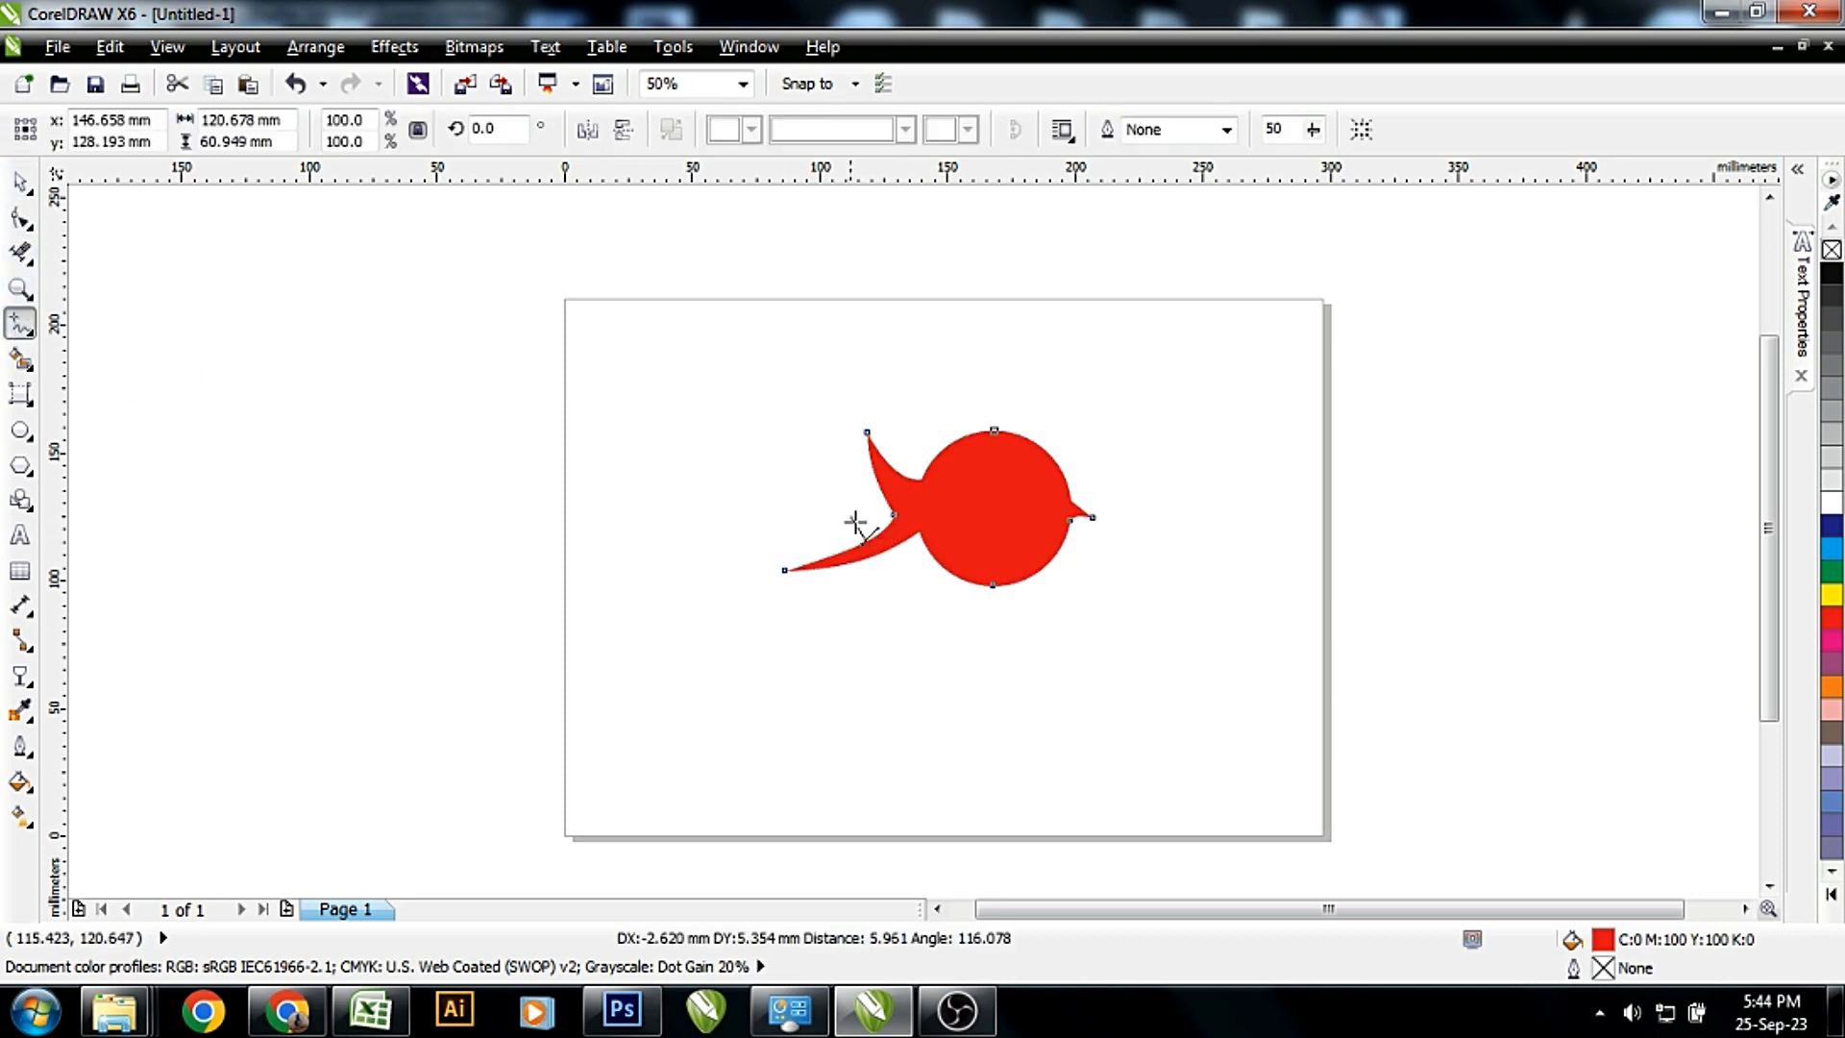
pyautogui.click(746, 407)
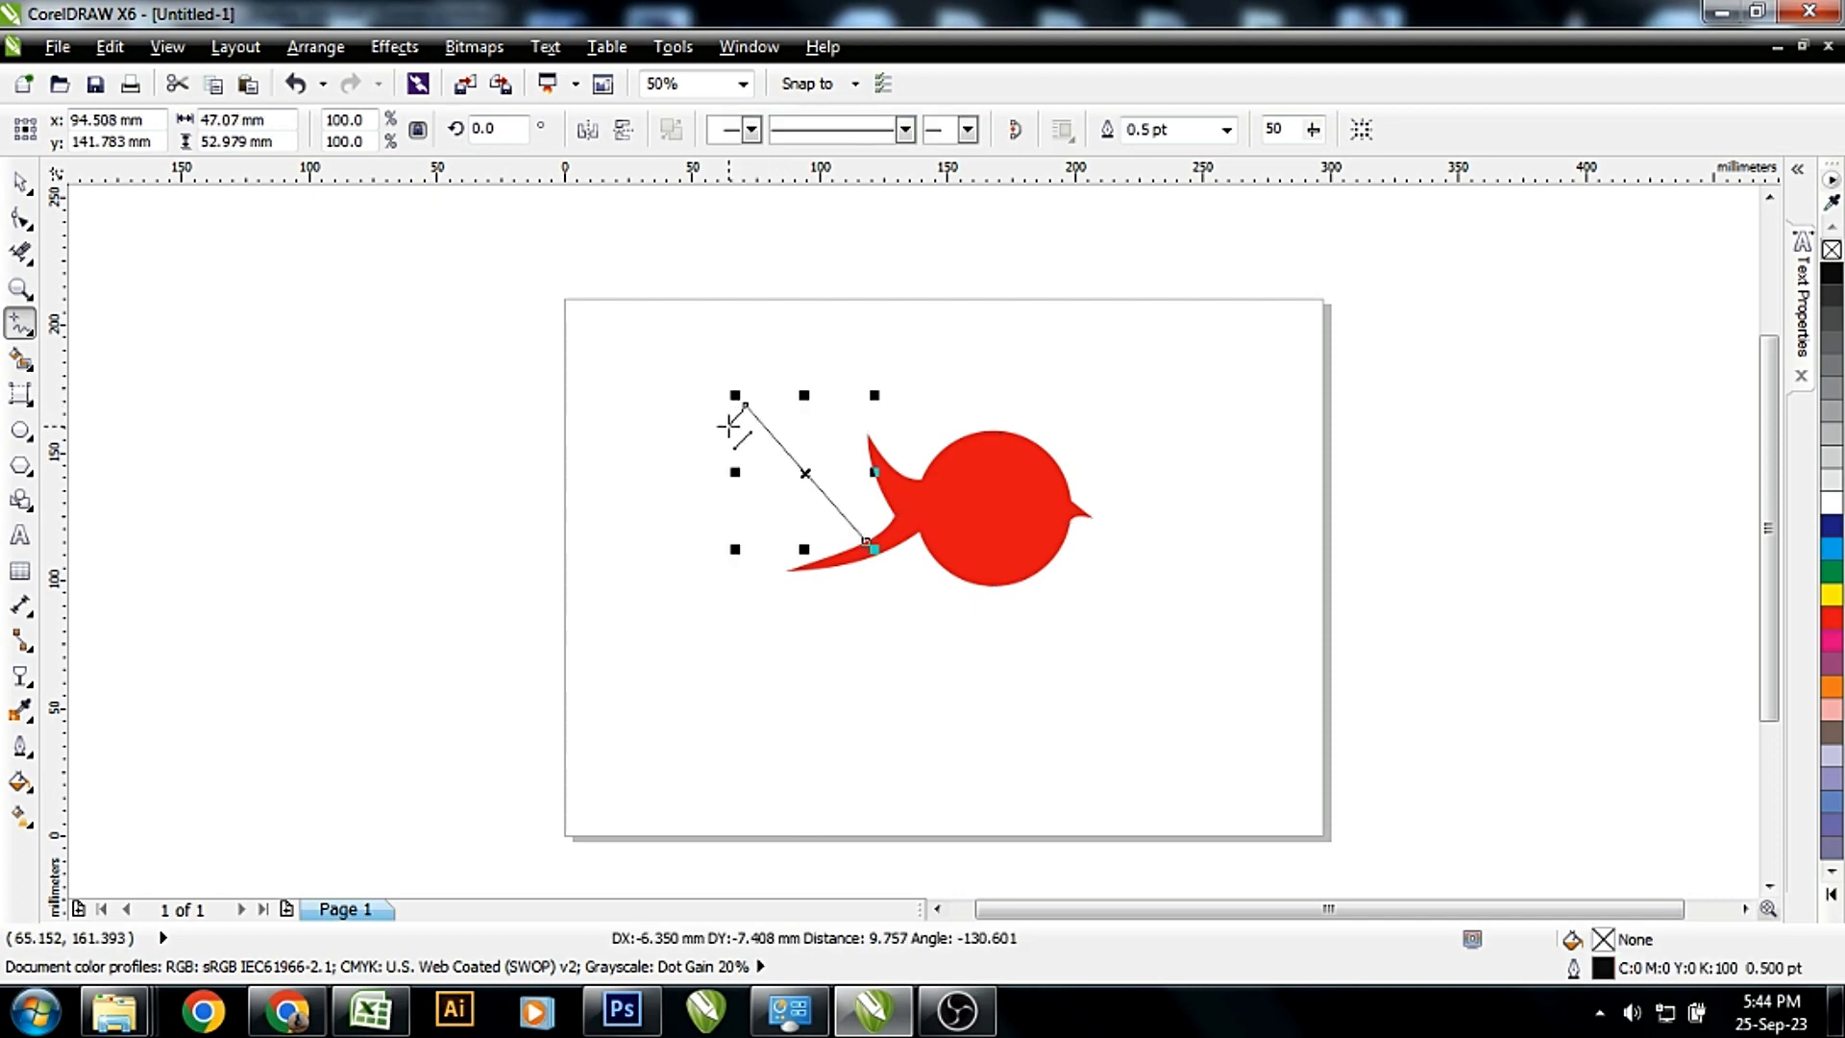
pyautogui.click(730, 423)
pyautogui.click(714, 409)
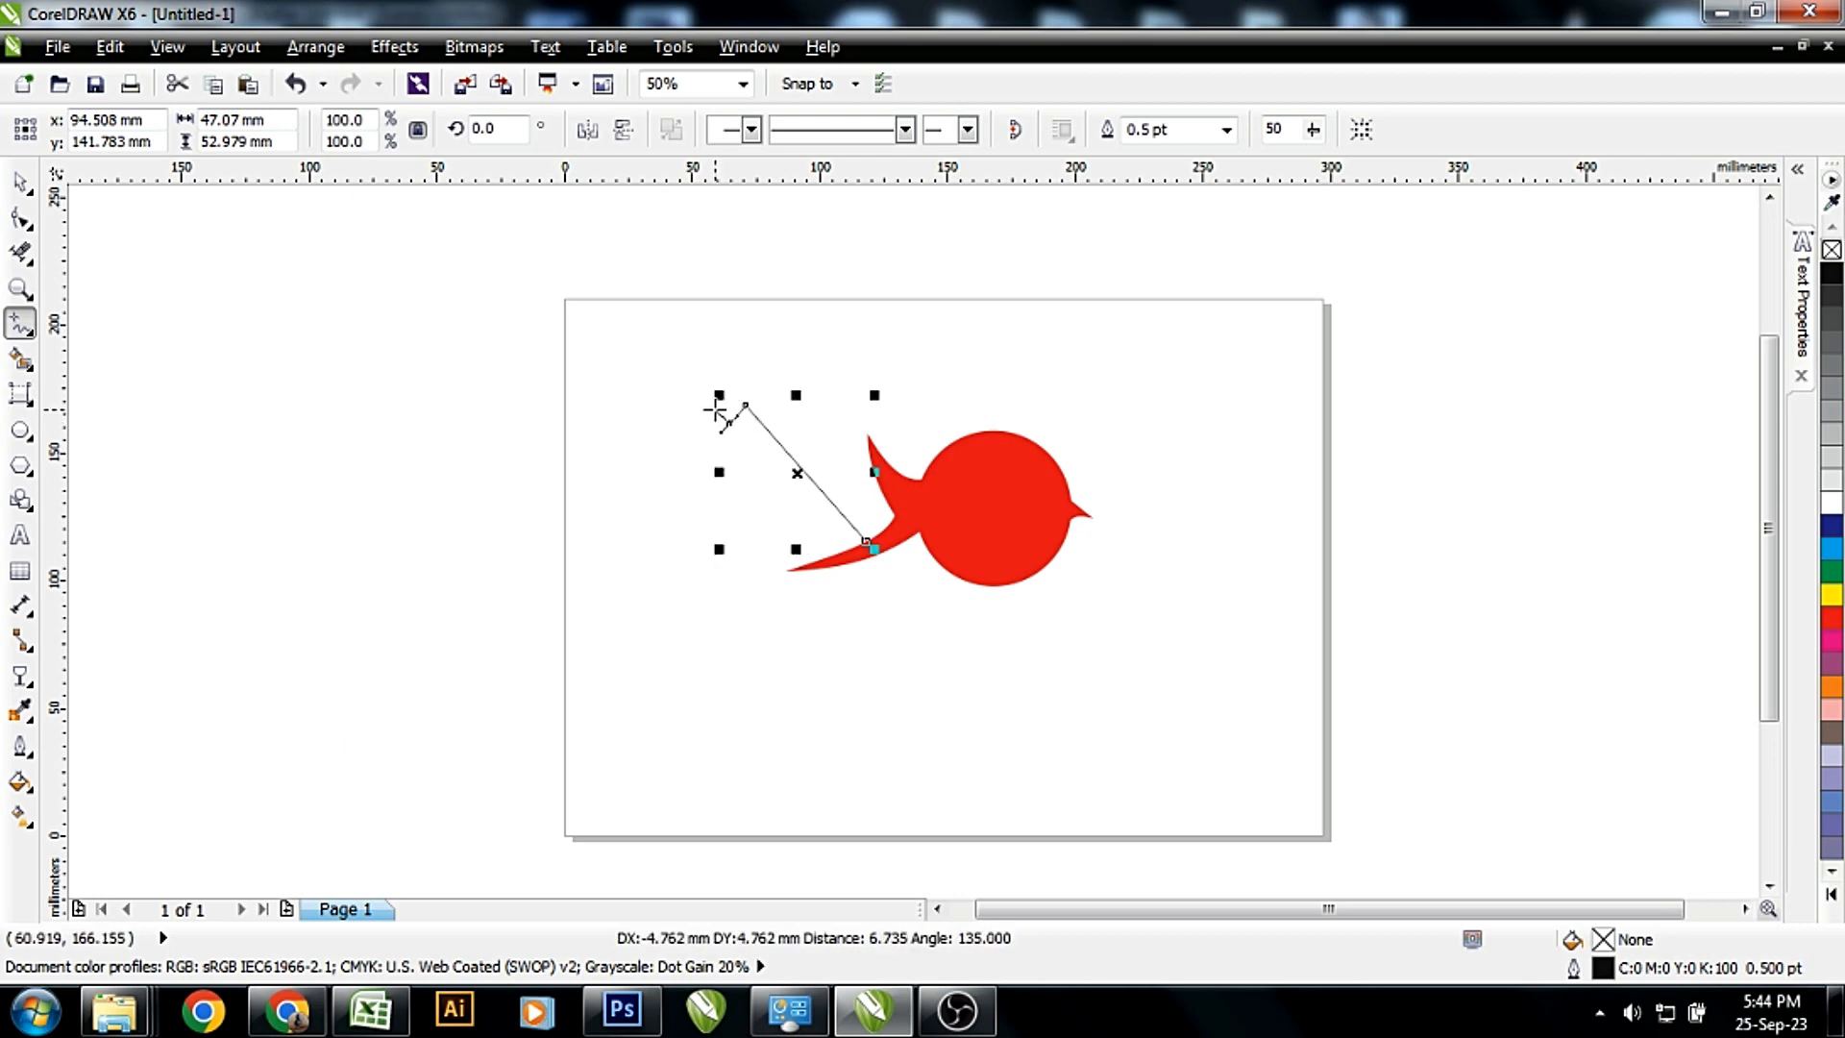
pyautogui.click(696, 422)
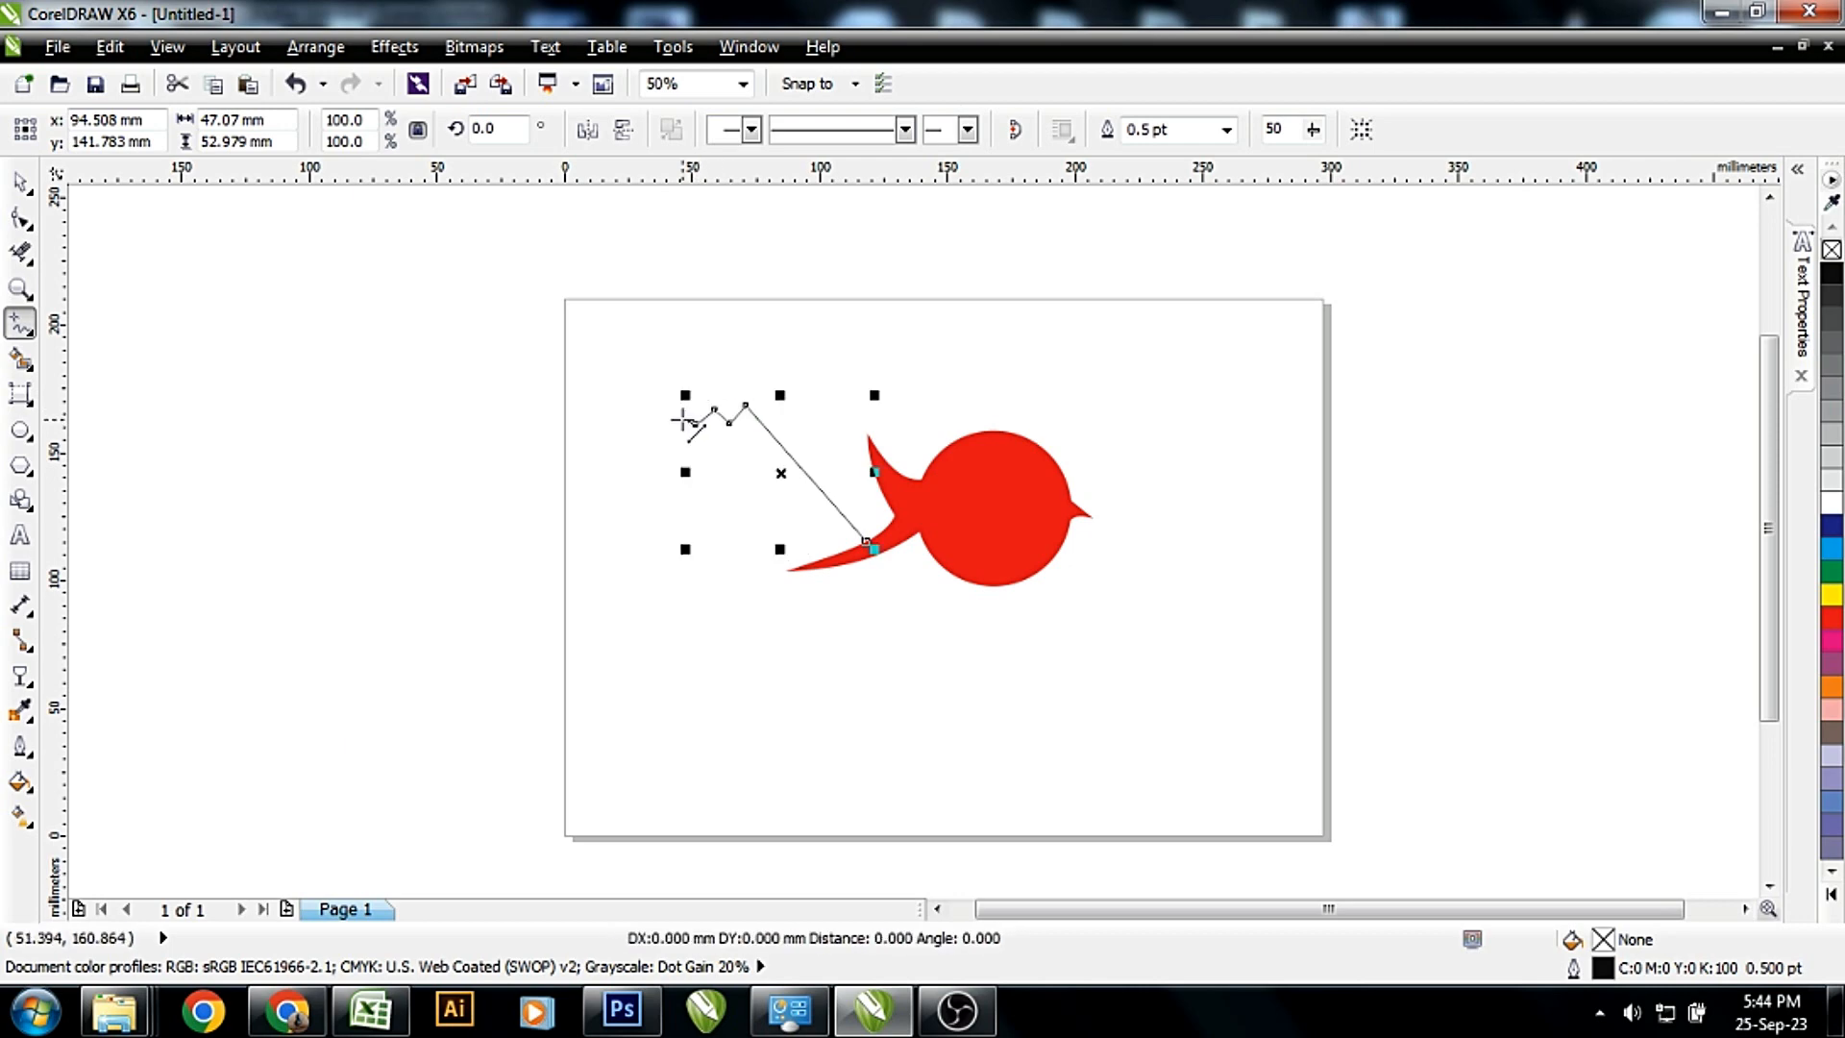
pyautogui.click(678, 408)
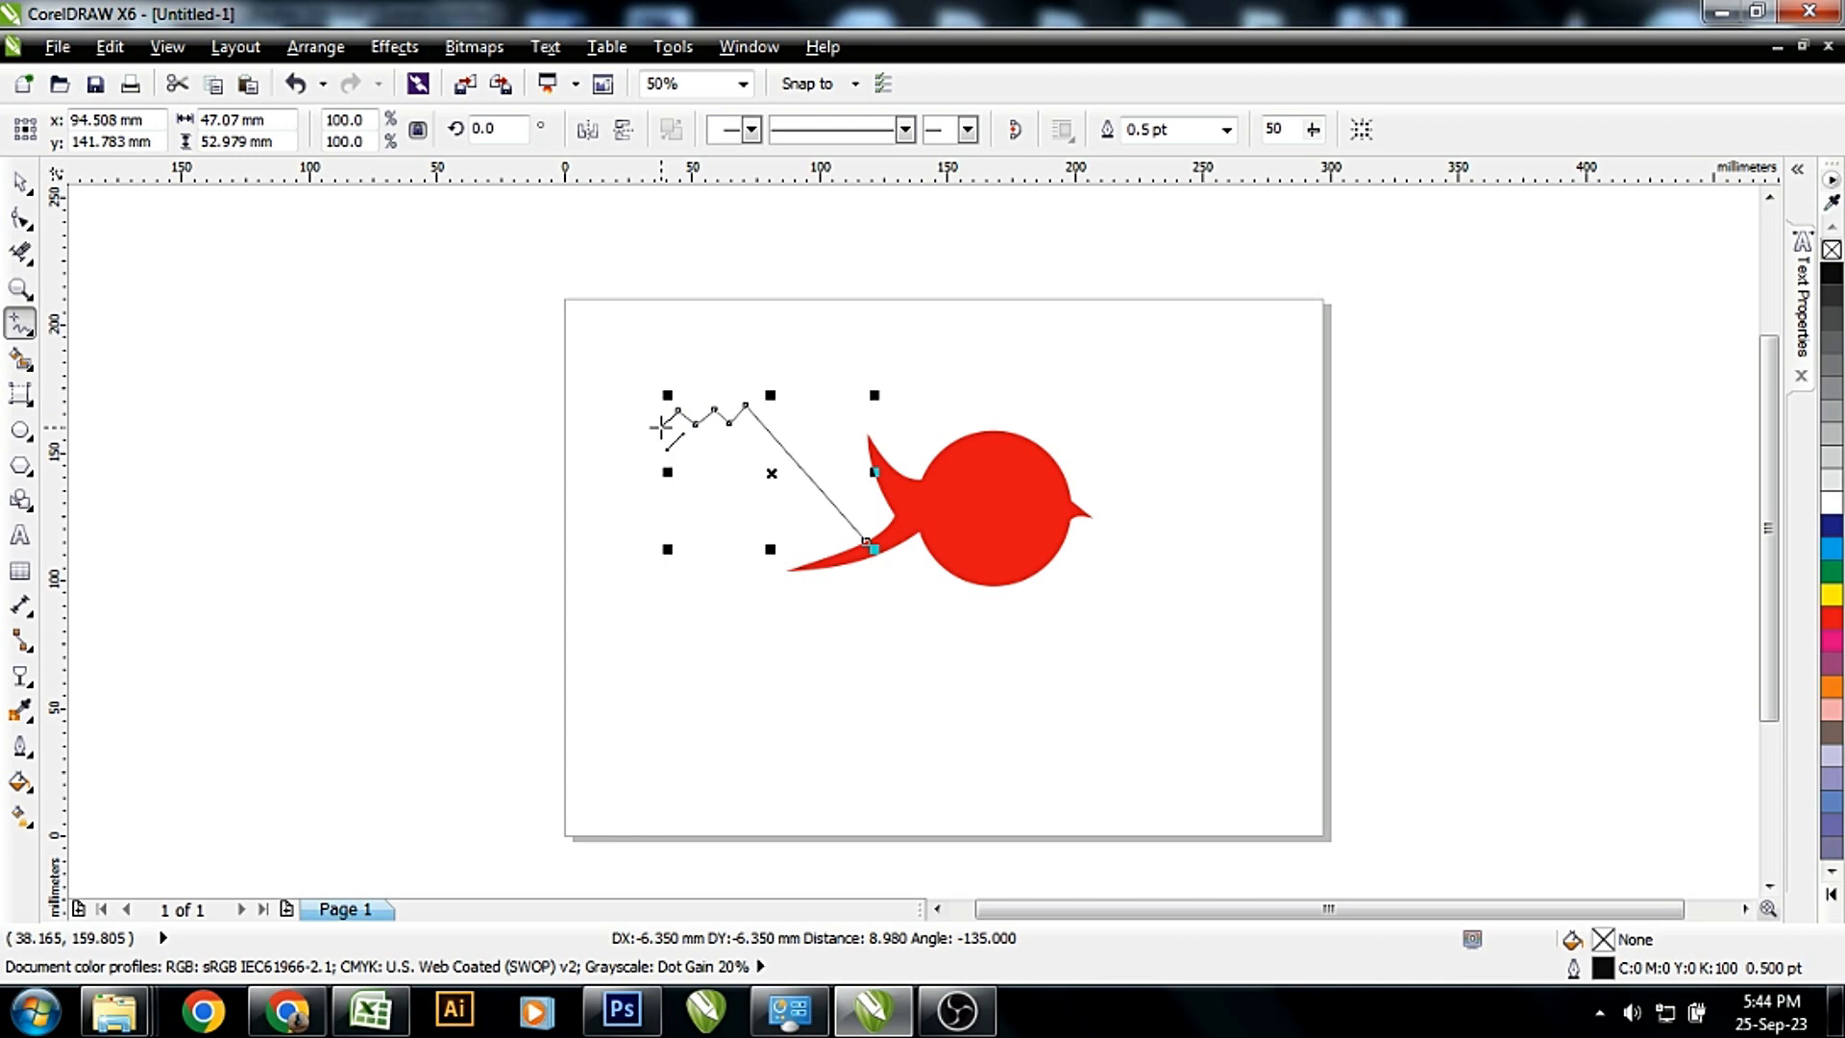
pyautogui.click(661, 427)
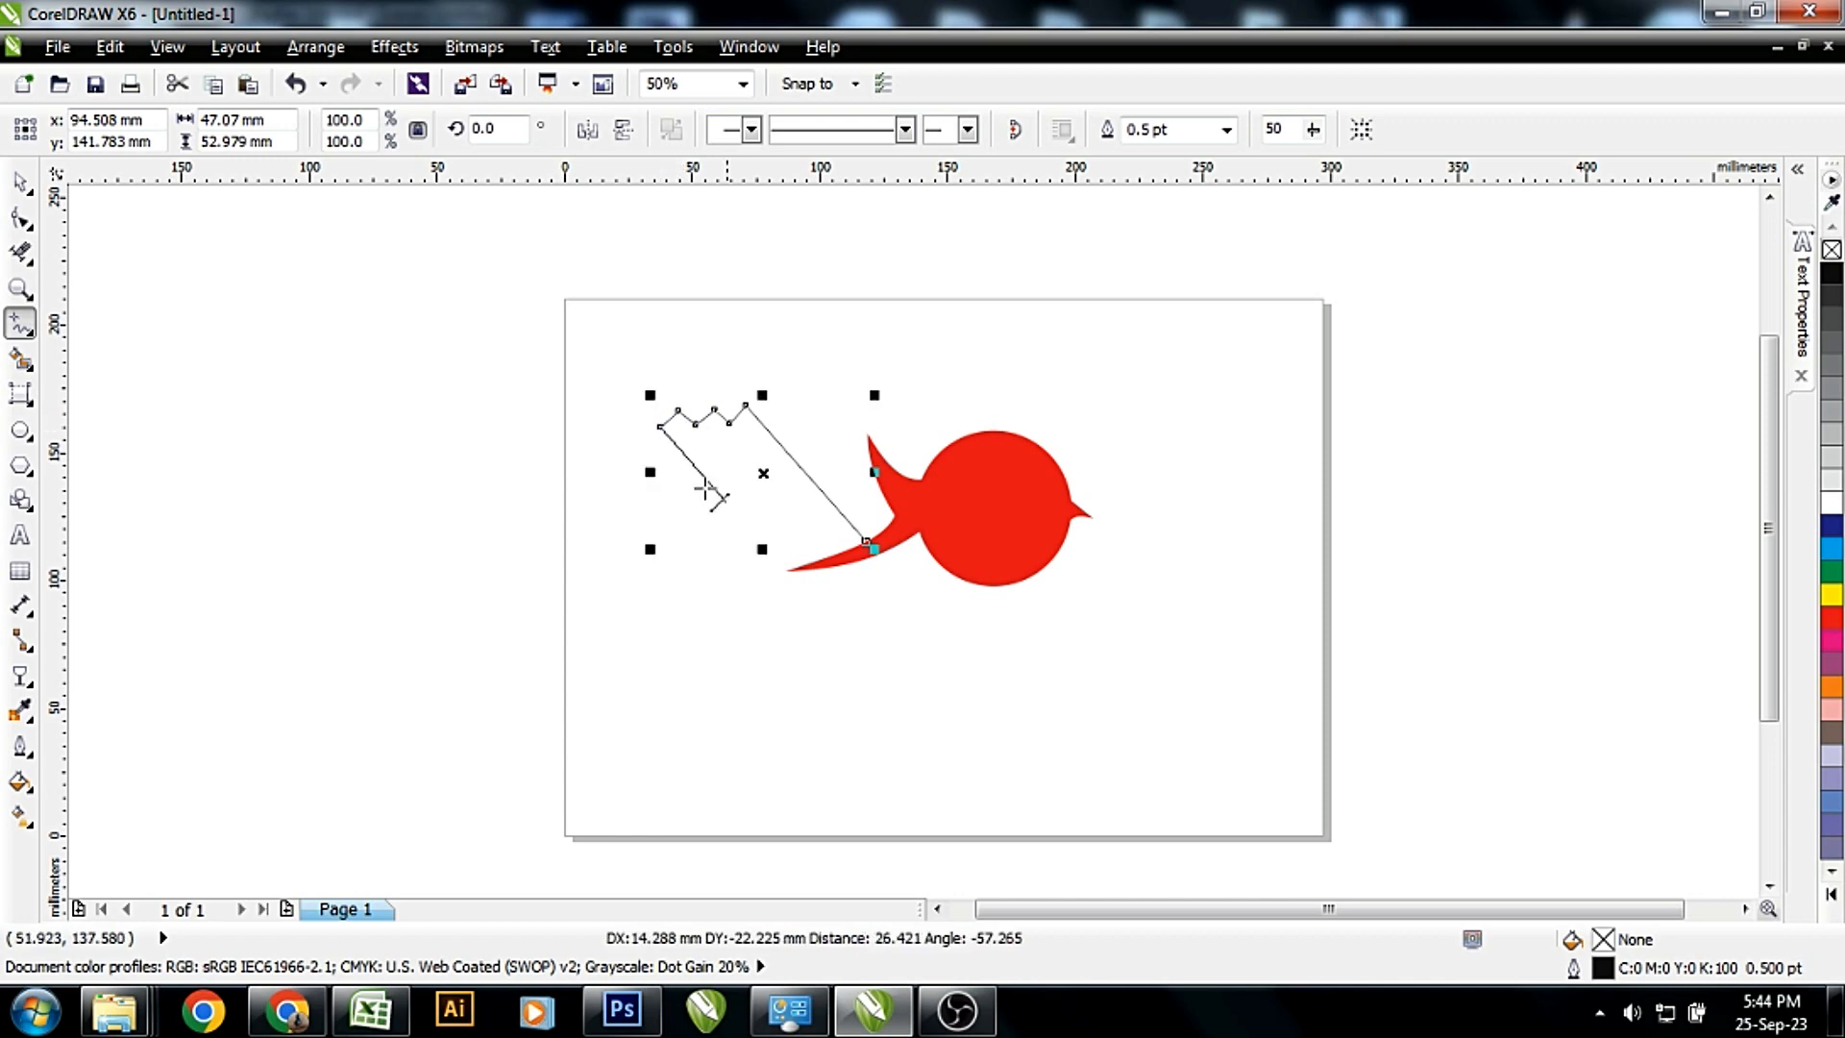
pyautogui.click(853, 549)
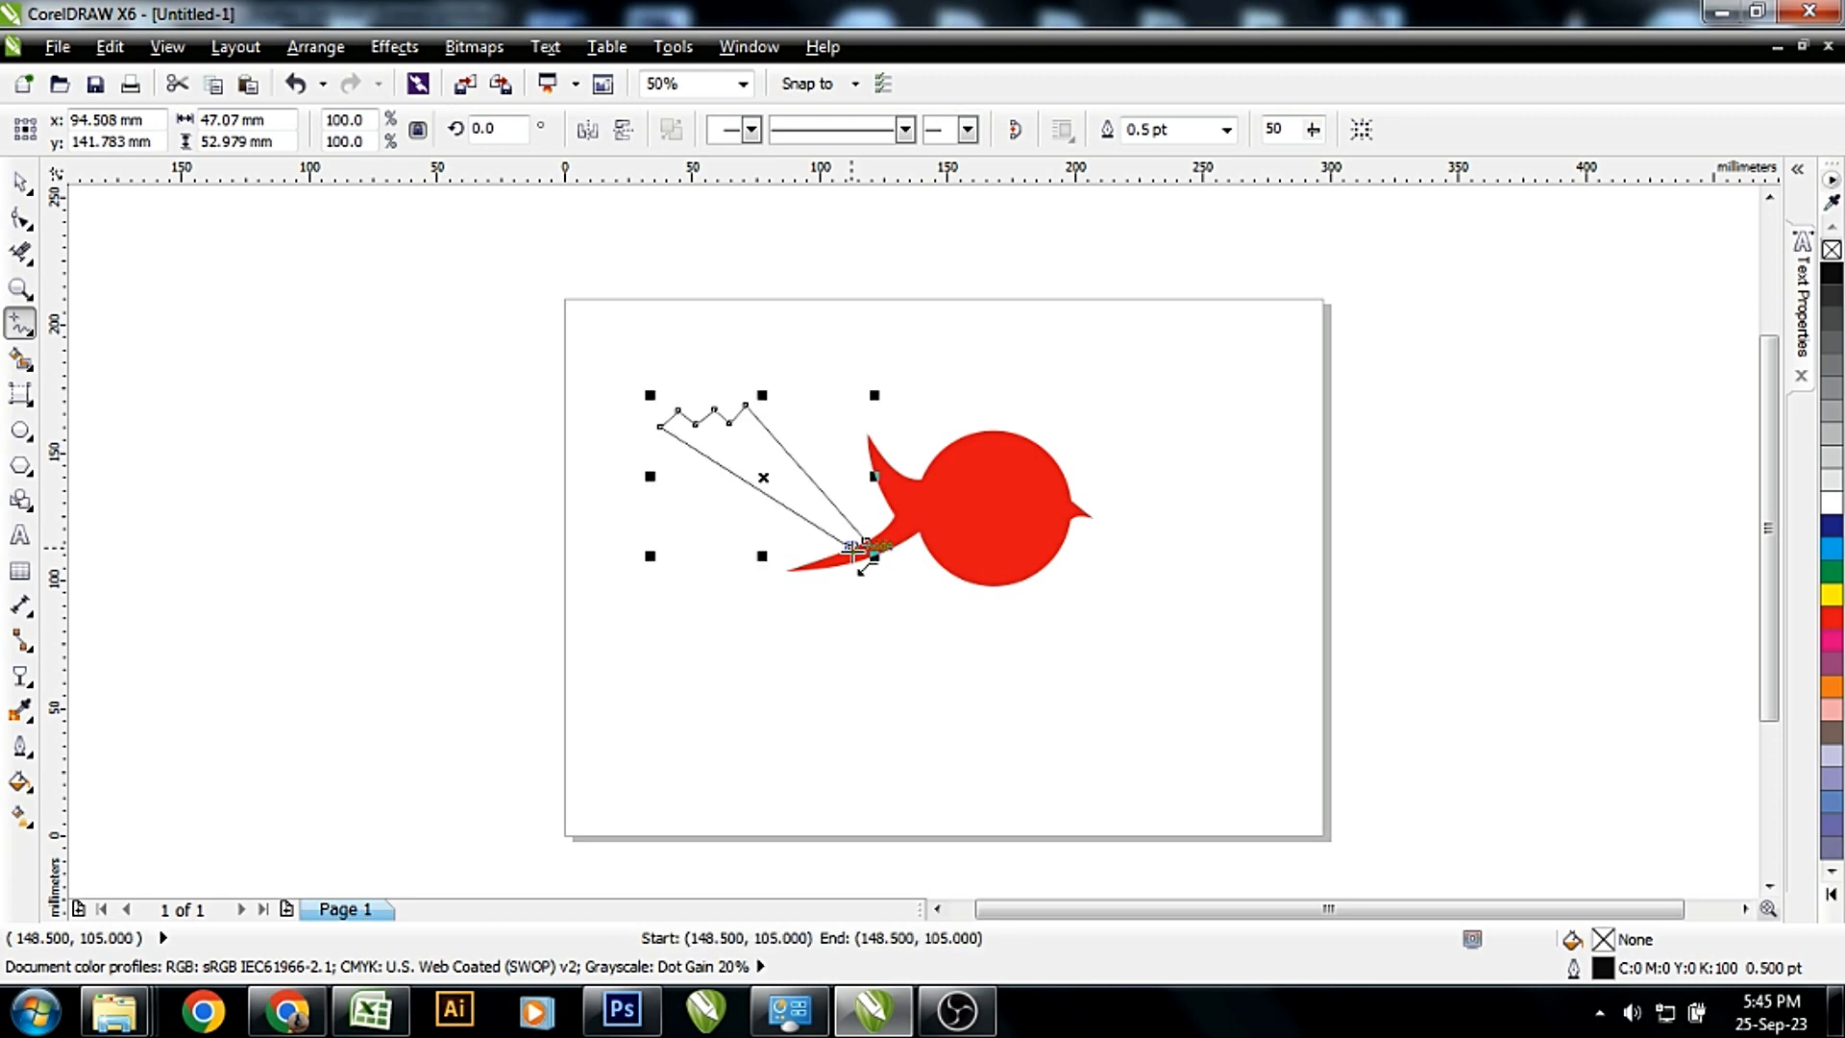
pyautogui.press('space')
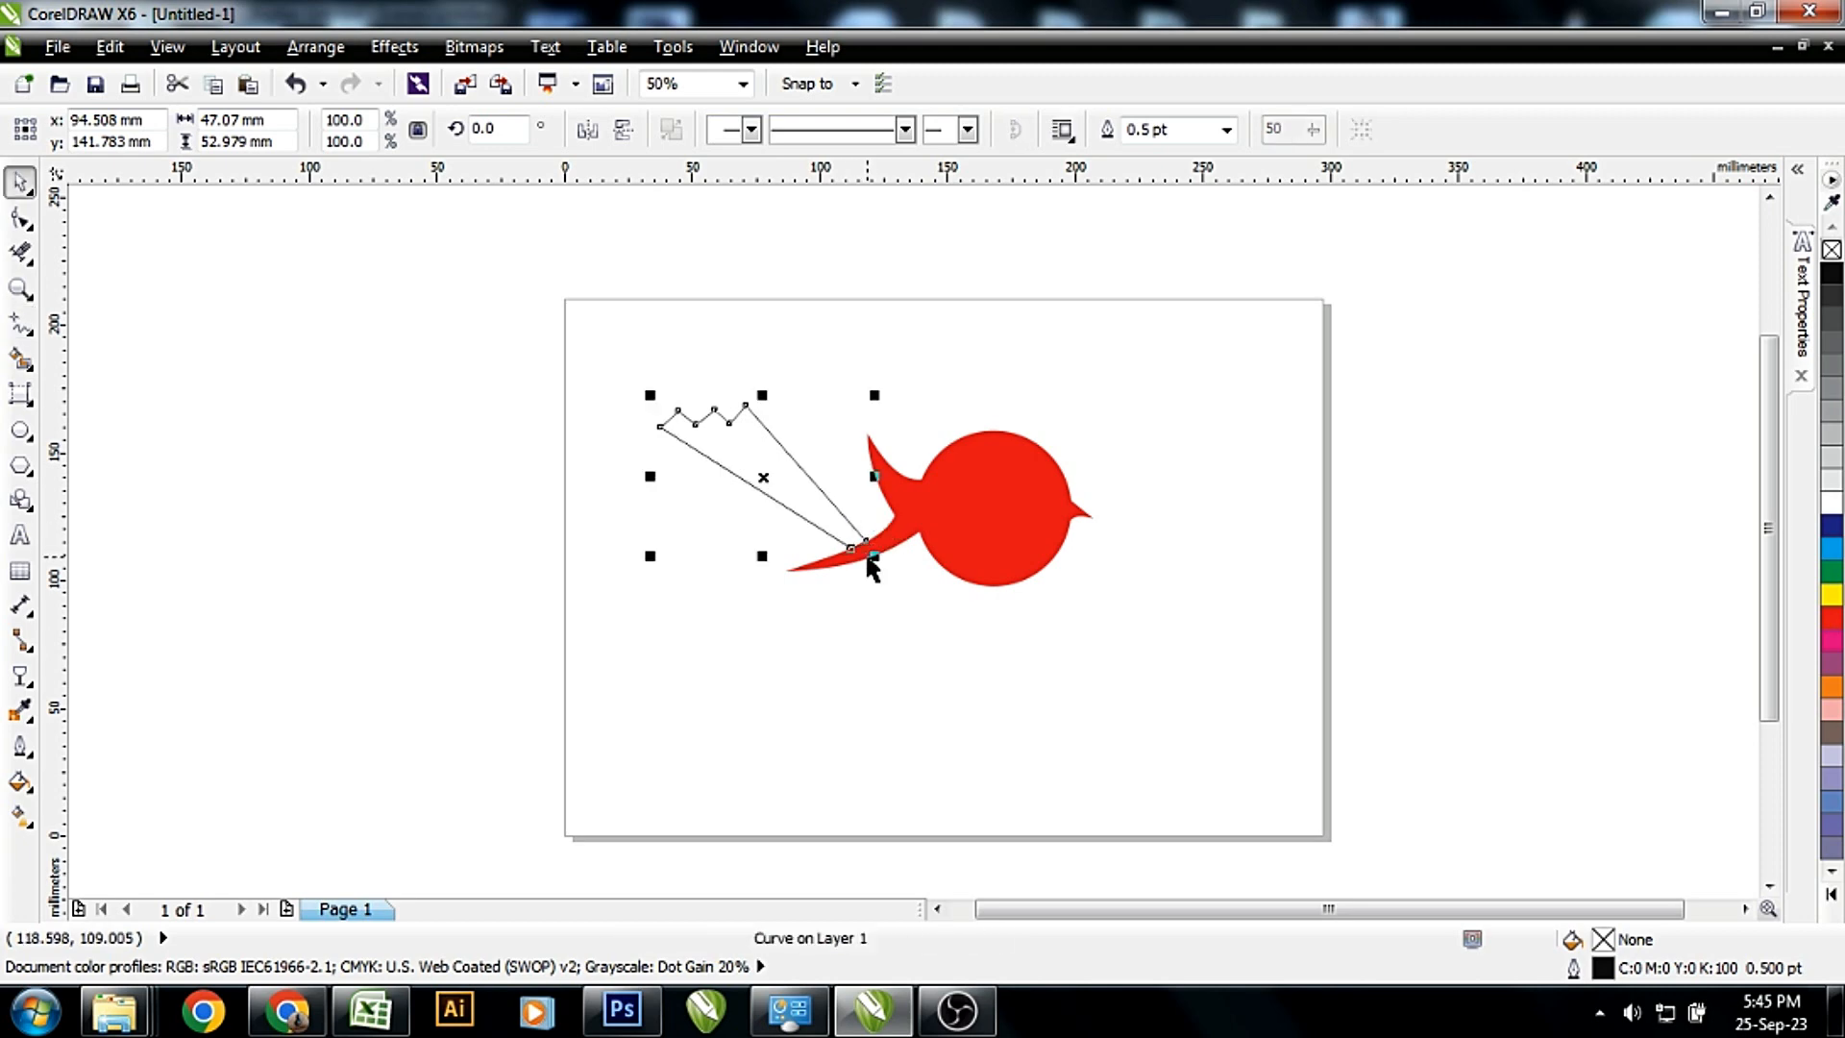
# Convert the outline's short base edge to a curve and bend it down into the lower tail prong so the shapes overlap
pyautogui.scroll(1, 871, 565)
pyautogui.click(20, 288)
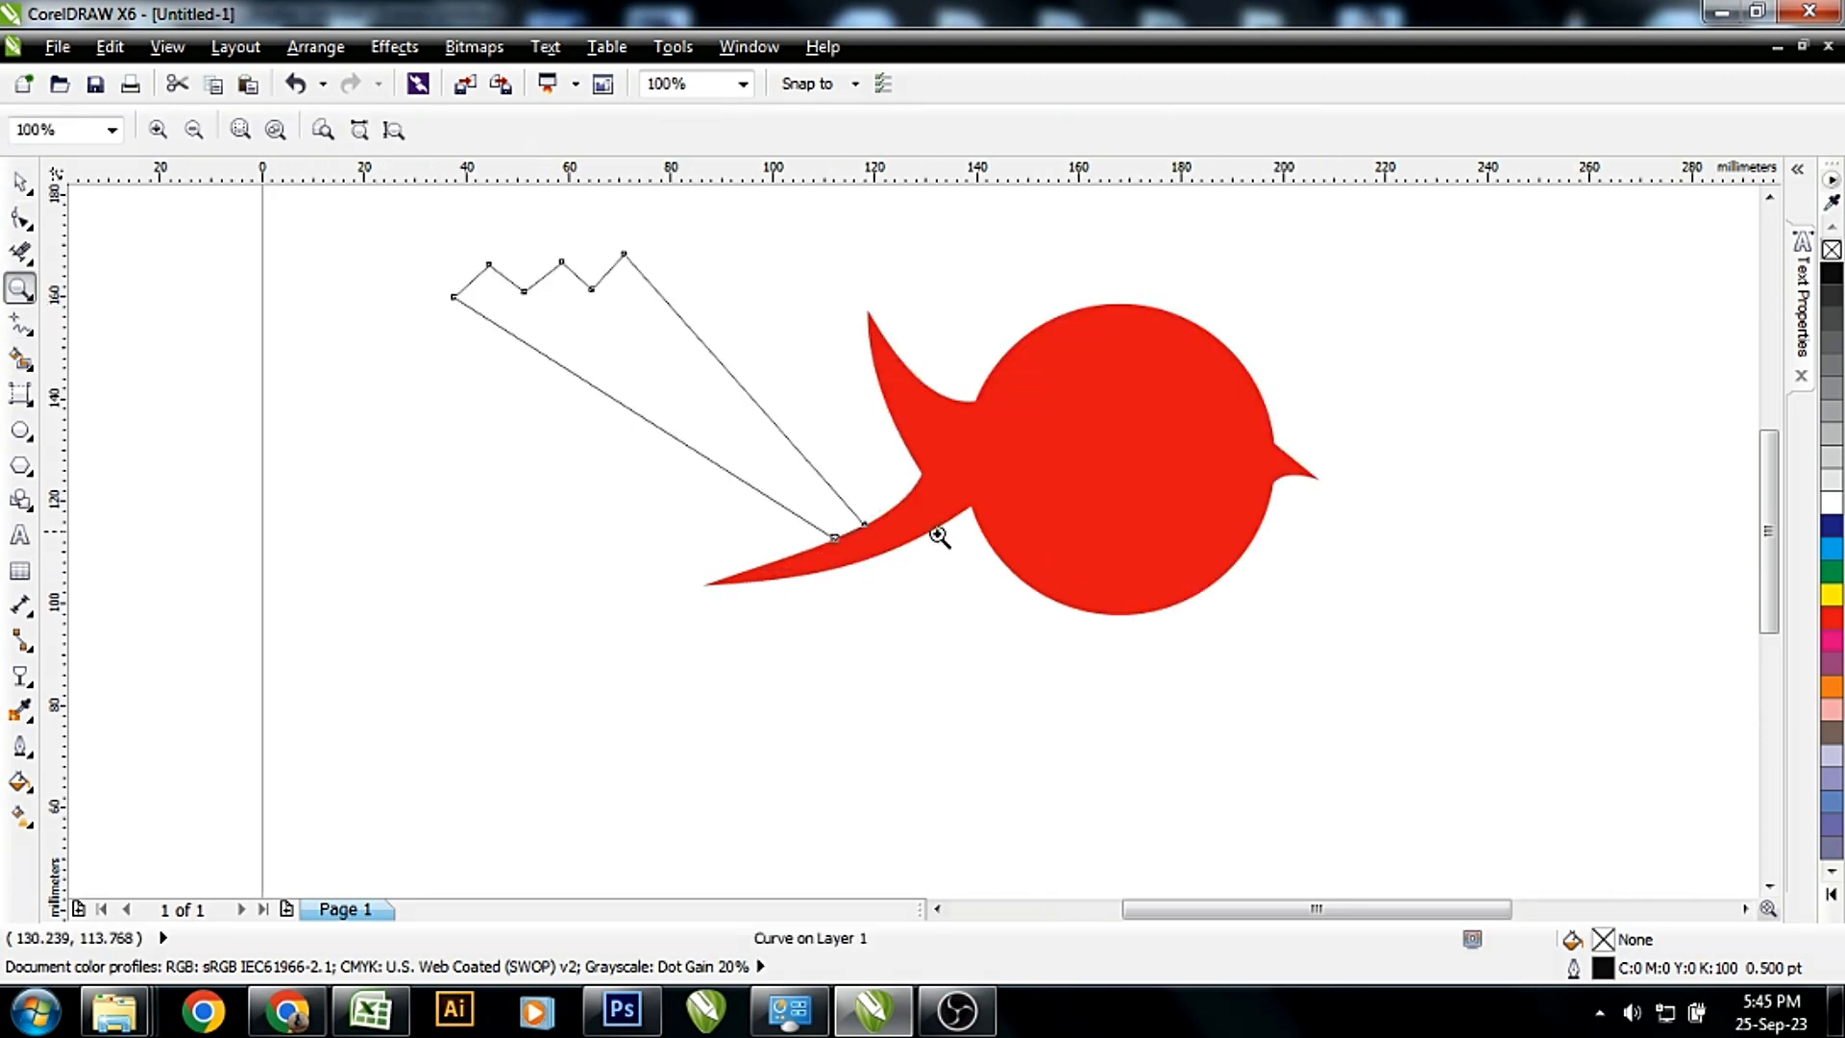
pyautogui.moveTo(766, 465); pyautogui.dragTo(902, 585)
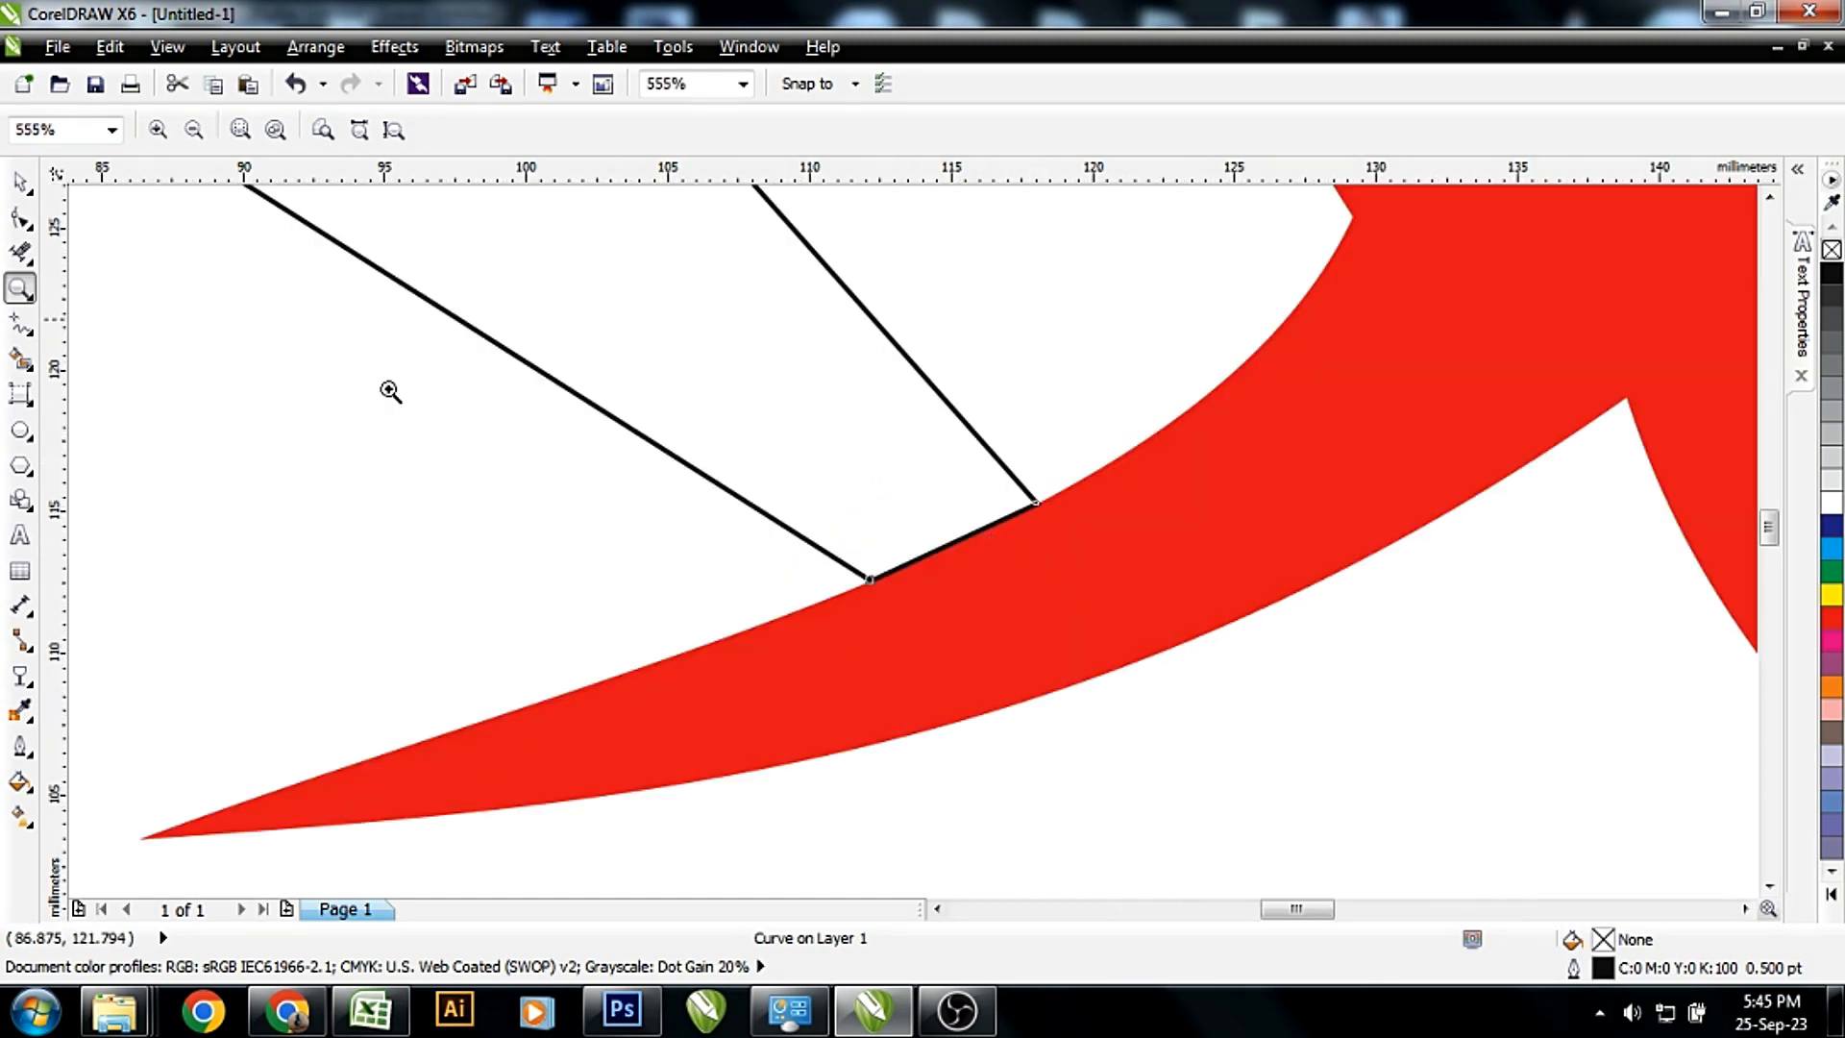
pyautogui.click(20, 219)
pyautogui.click(967, 536)
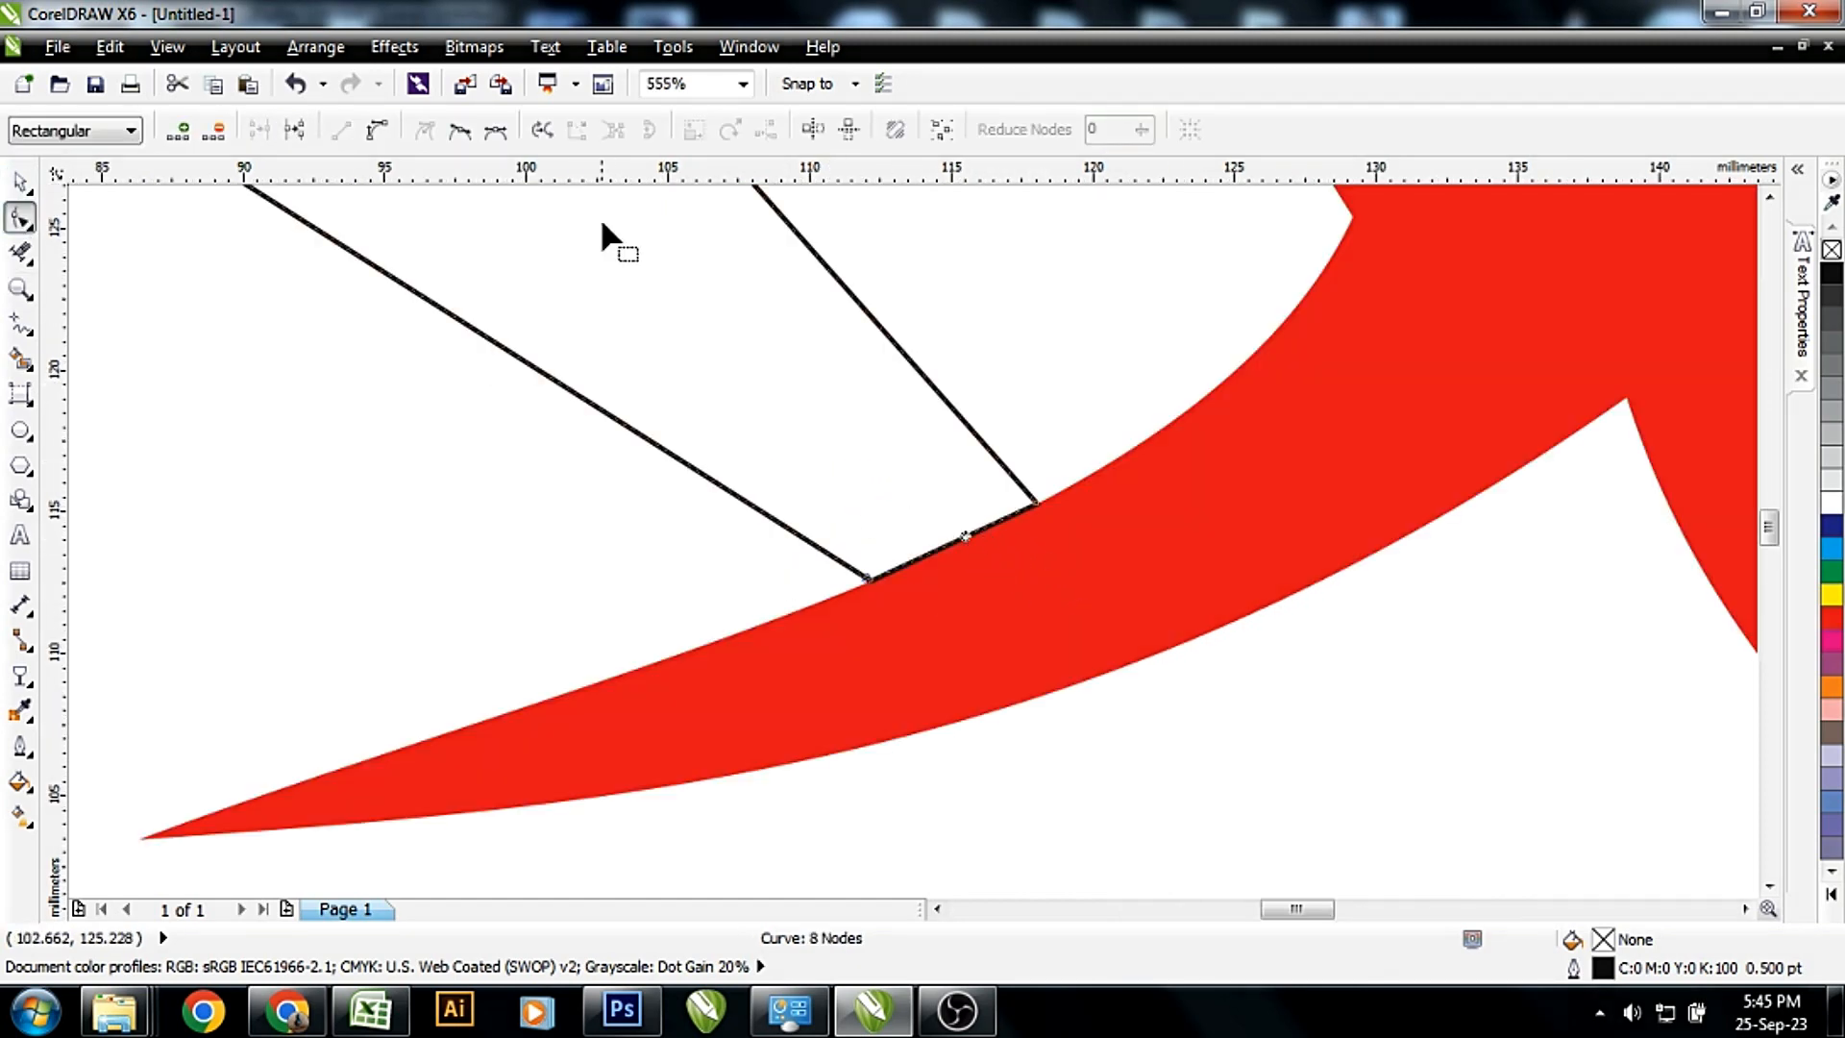
pyautogui.click(372, 133)
pyautogui.moveTo(964, 536); pyautogui.dragTo(988, 565)
pyautogui.scroll(-5, 988, 565)
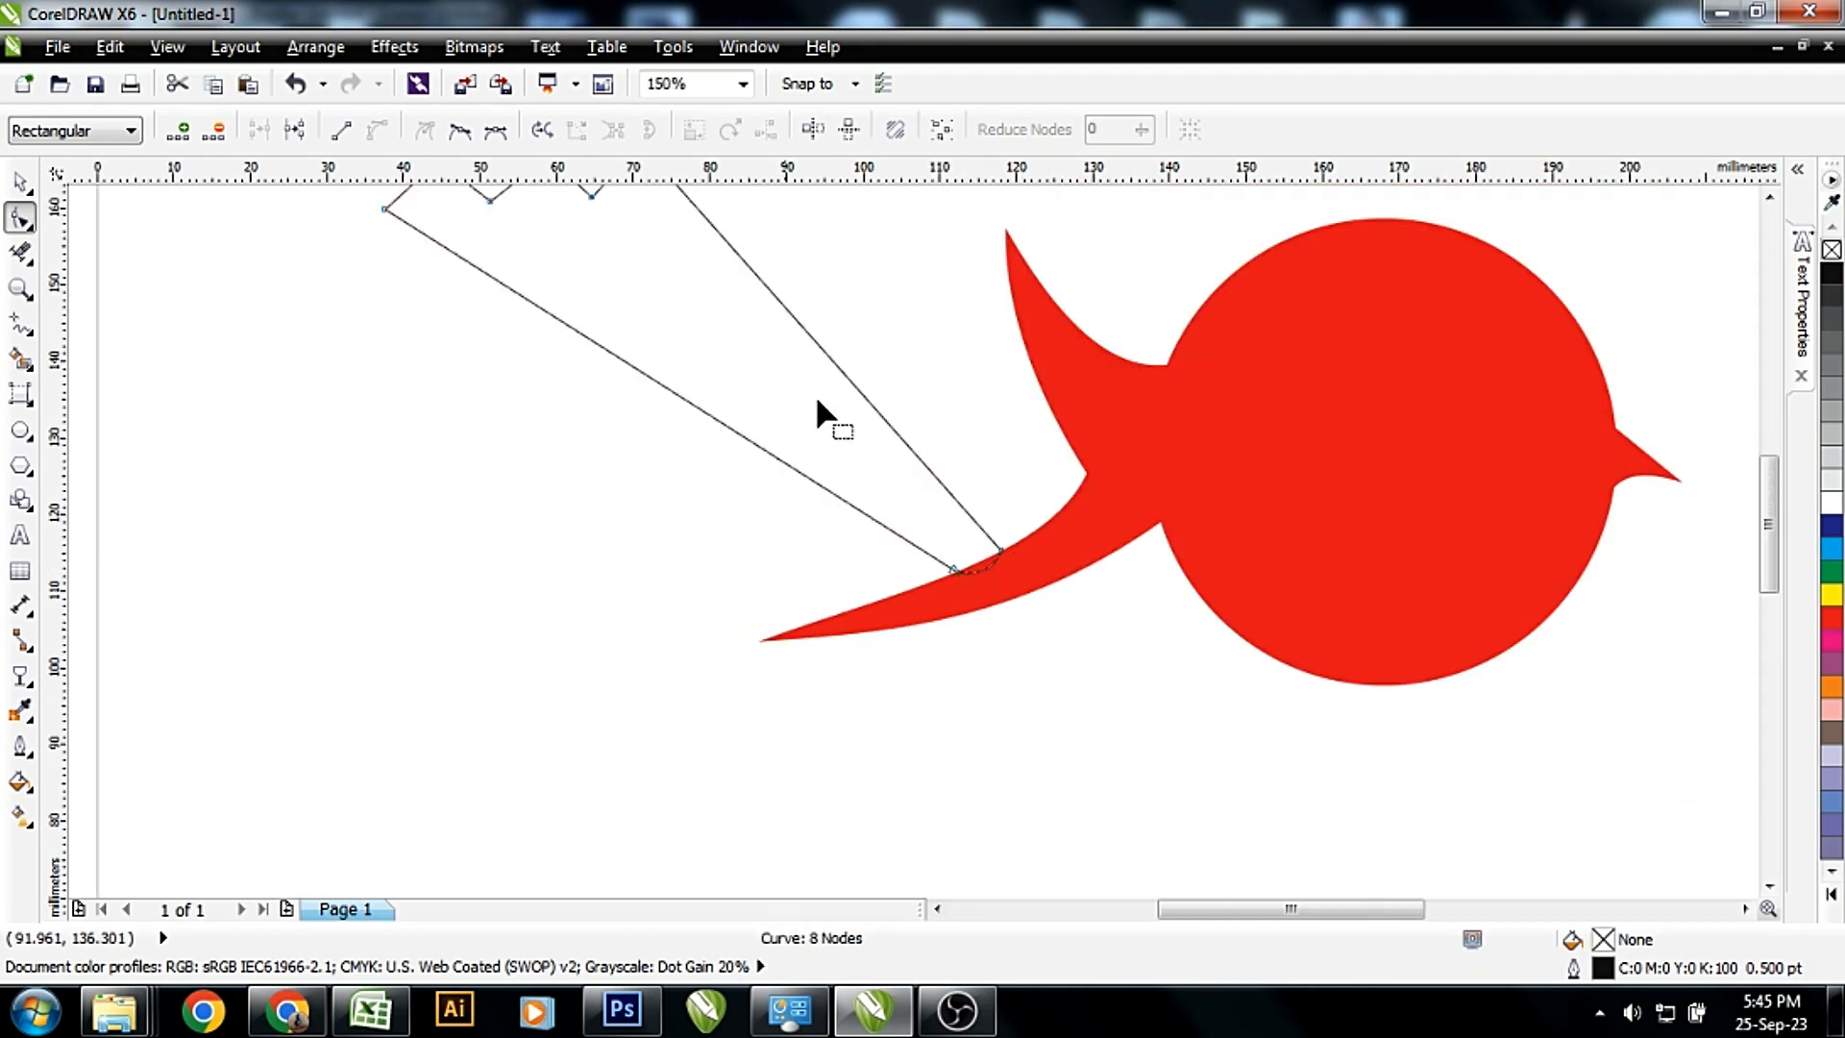
# Weld the zigzag-ended feather outline and the red bird into one shape
pyautogui.press('space')
pyautogui.keyDown('shift'); pyautogui.click(1083, 425); pyautogui.keyUp('shift')
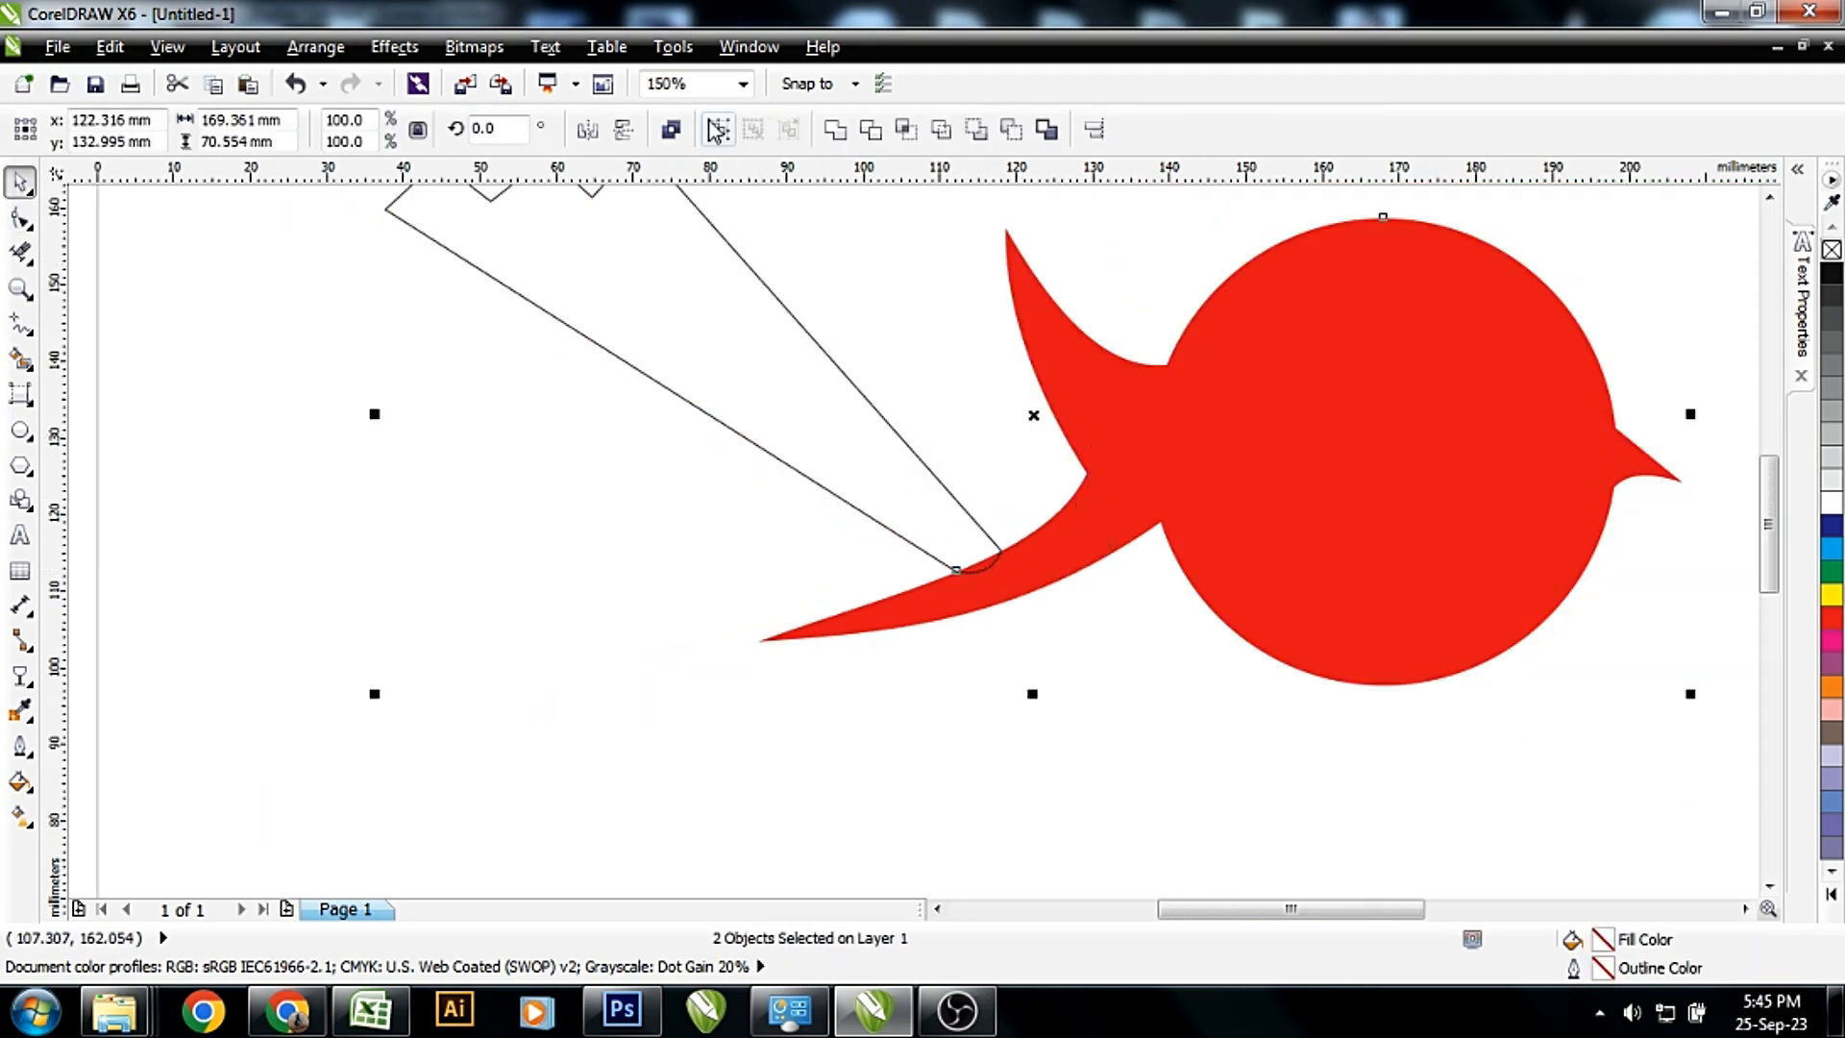
pyautogui.click(835, 138)
pyautogui.scroll(-2, 834, 284)
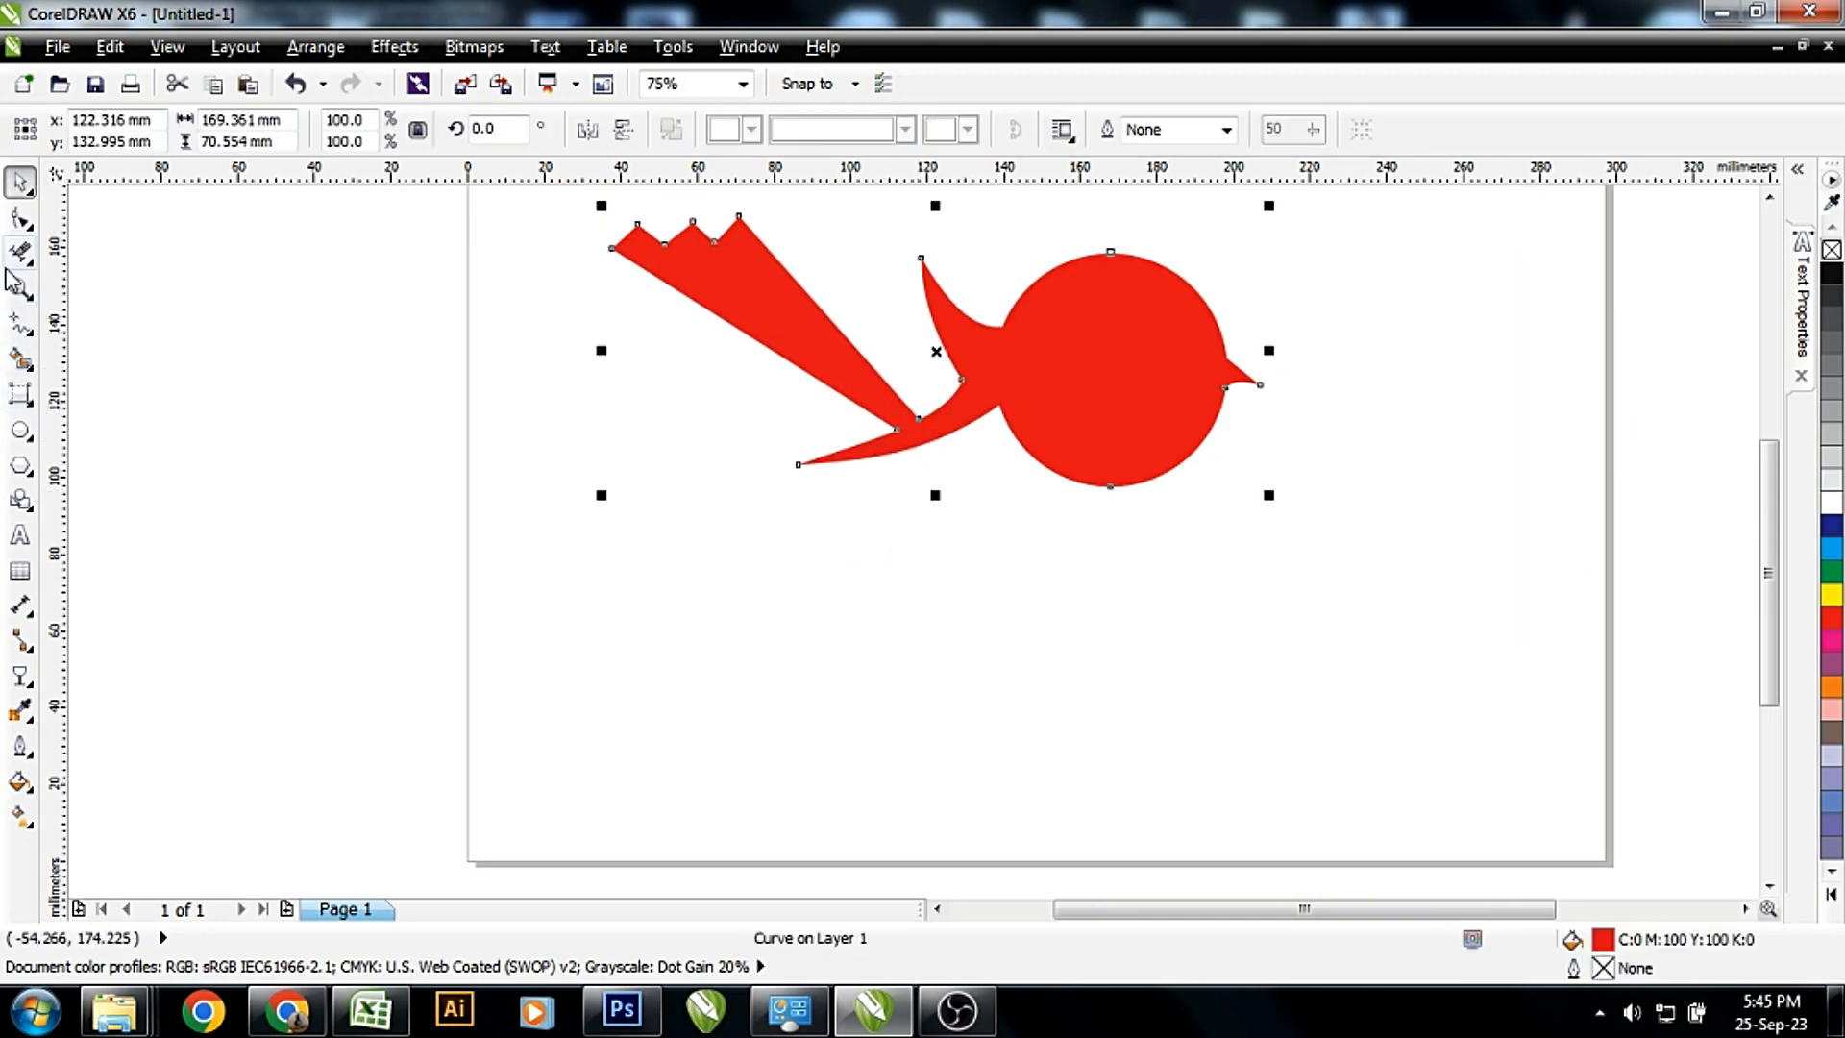
# Curve both long edges of the zigzag-ended feather, bowing them downward so it sweeps up from the tail
pyautogui.click(21, 219)
pyautogui.click(747, 336)
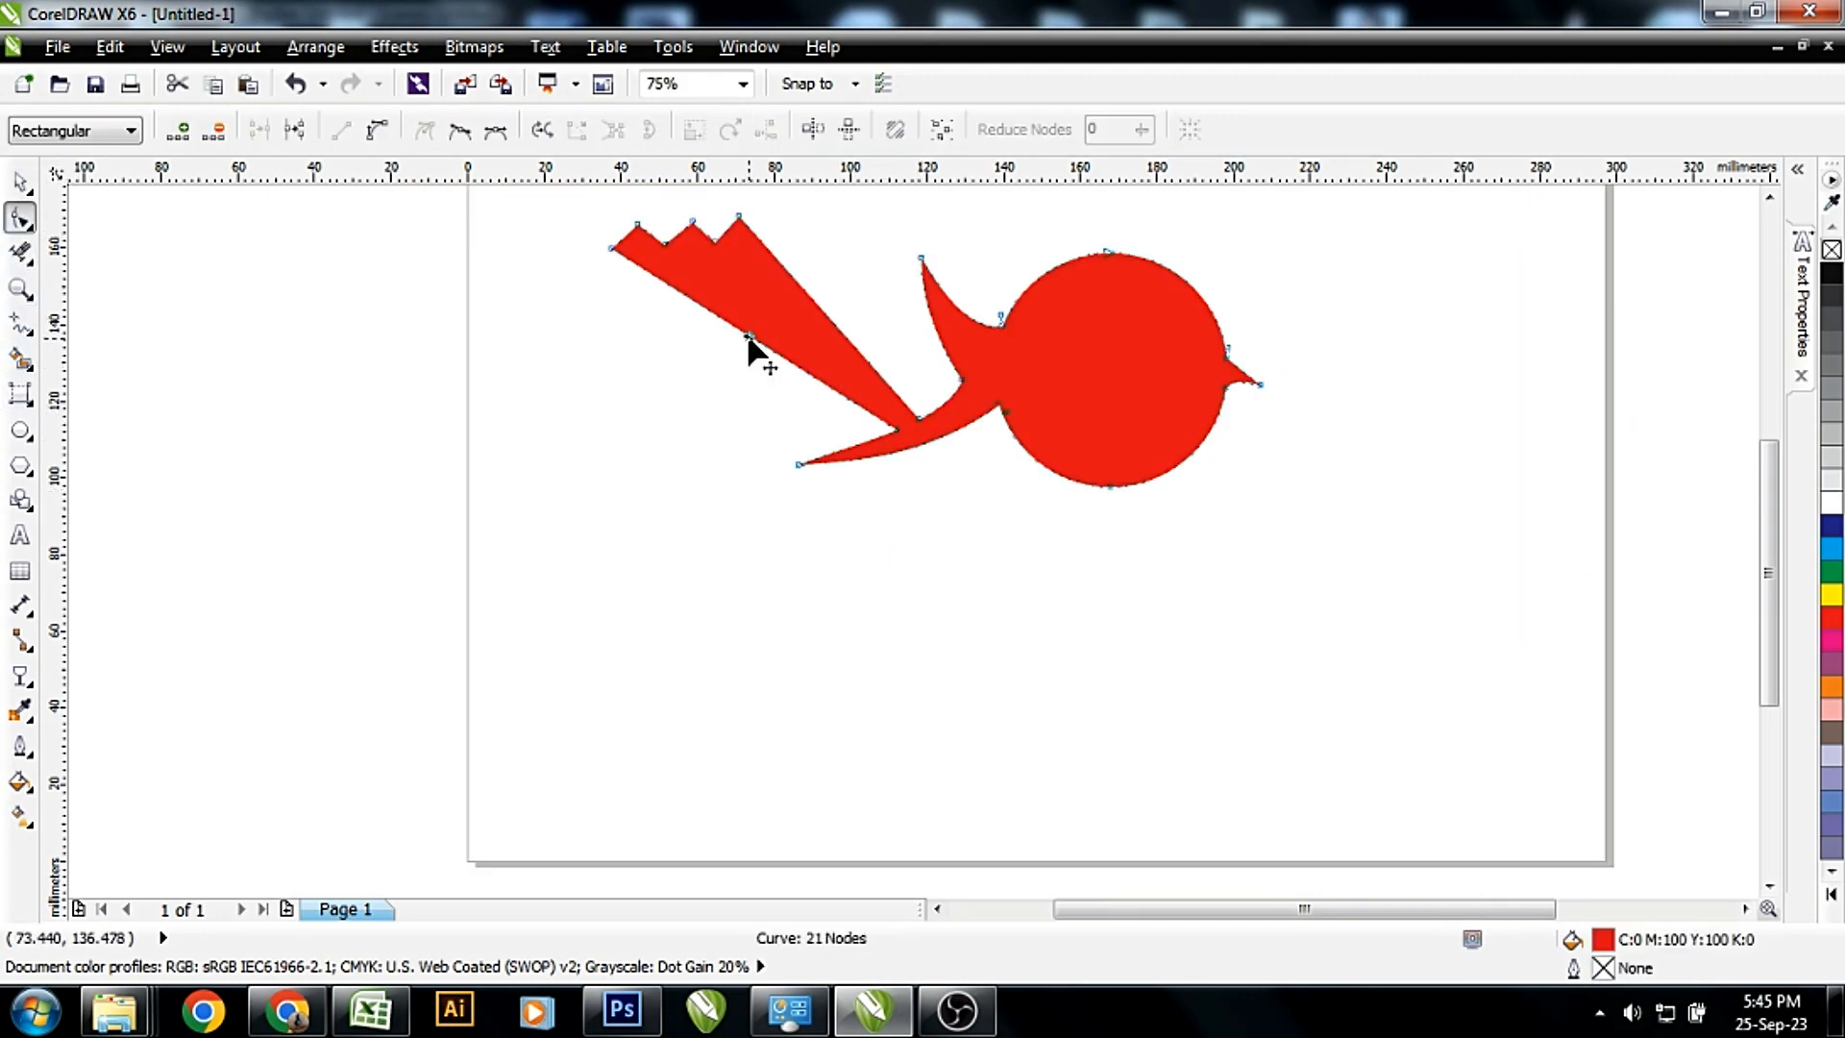
pyautogui.click(377, 137)
pyautogui.moveTo(779, 355); pyautogui.dragTo(764, 371)
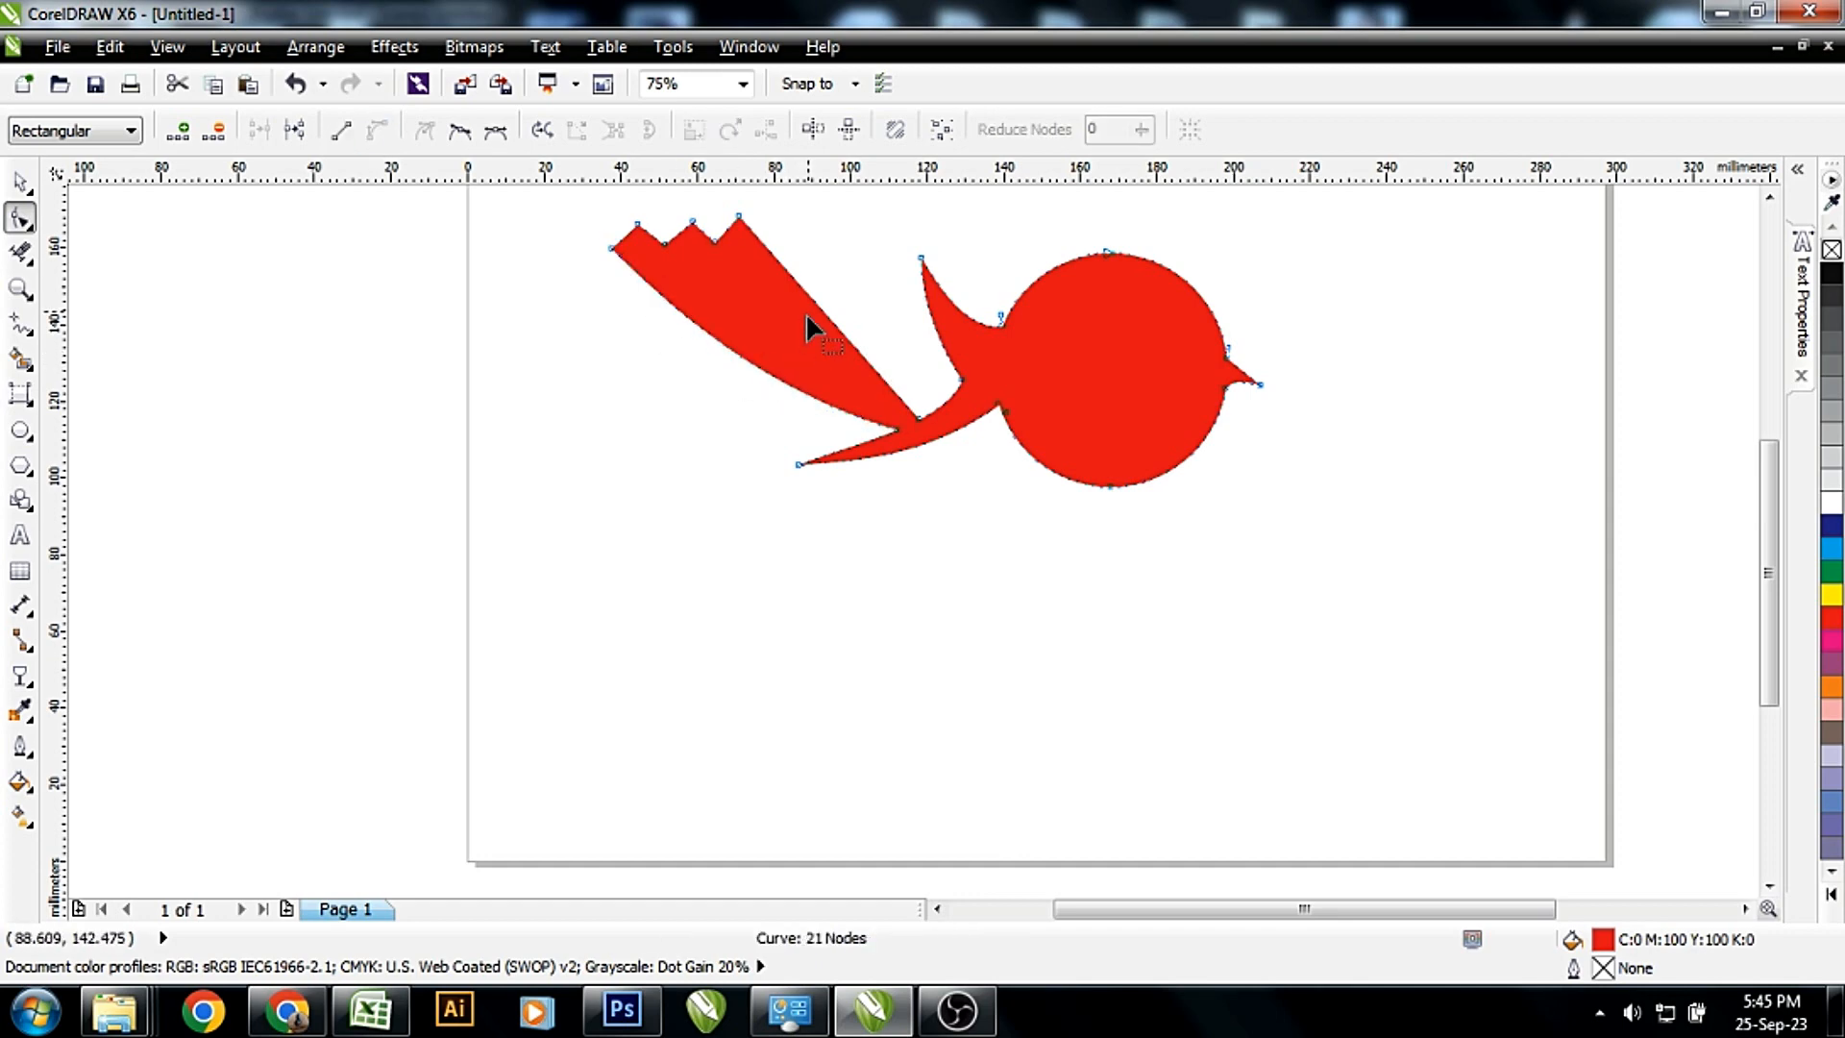
pyautogui.click(808, 298)
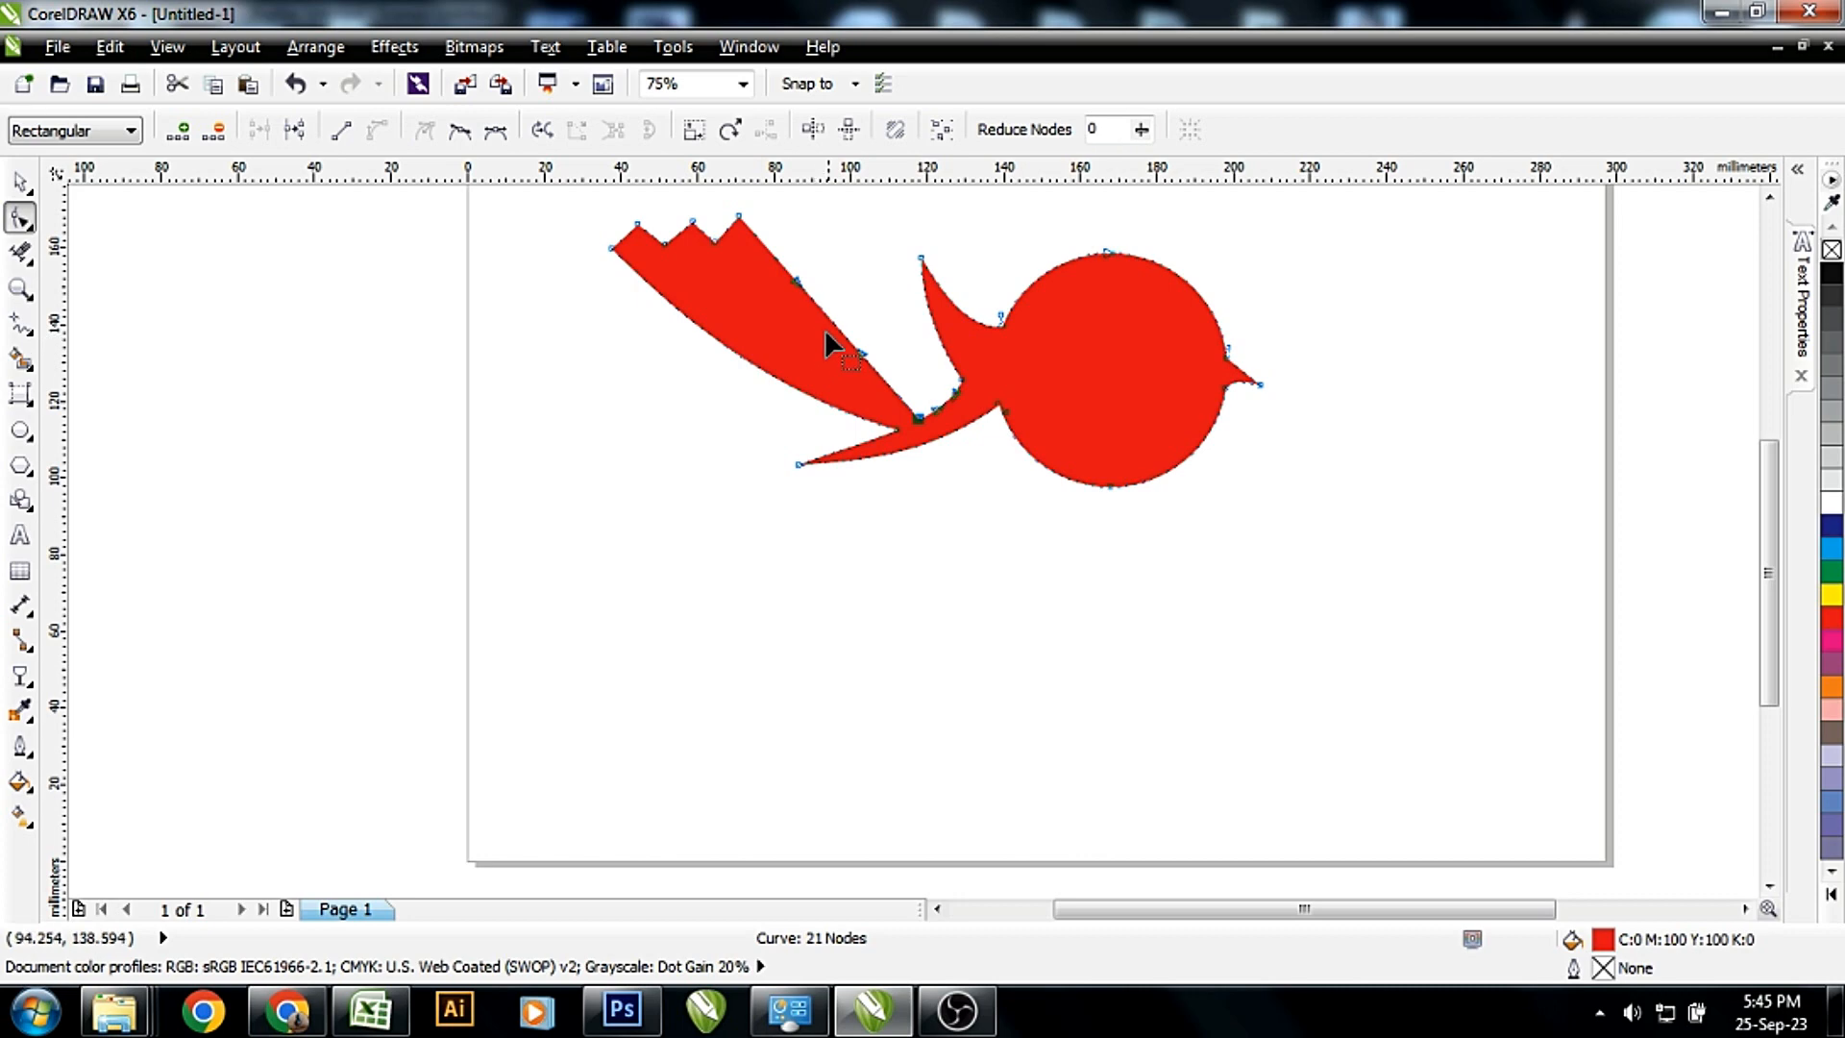
pyautogui.moveTo(844, 338); pyautogui.dragTo(838, 354)
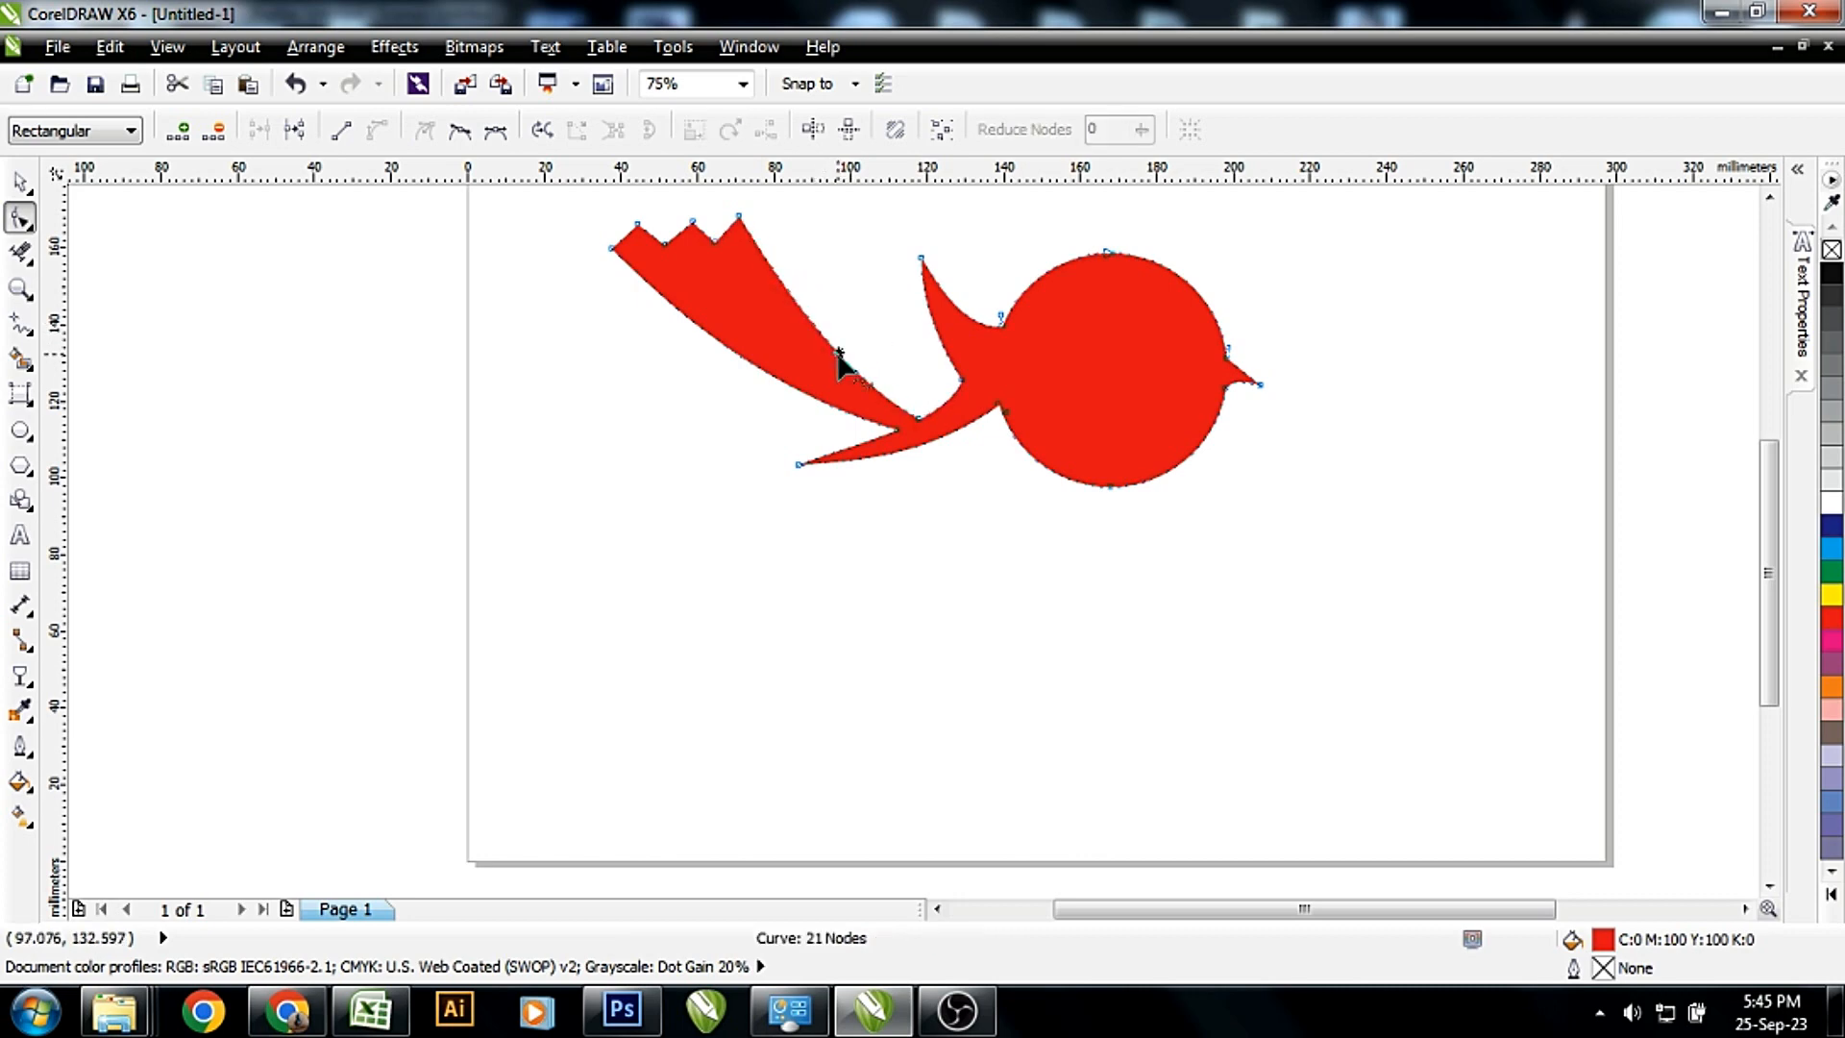
pyautogui.click(851, 320)
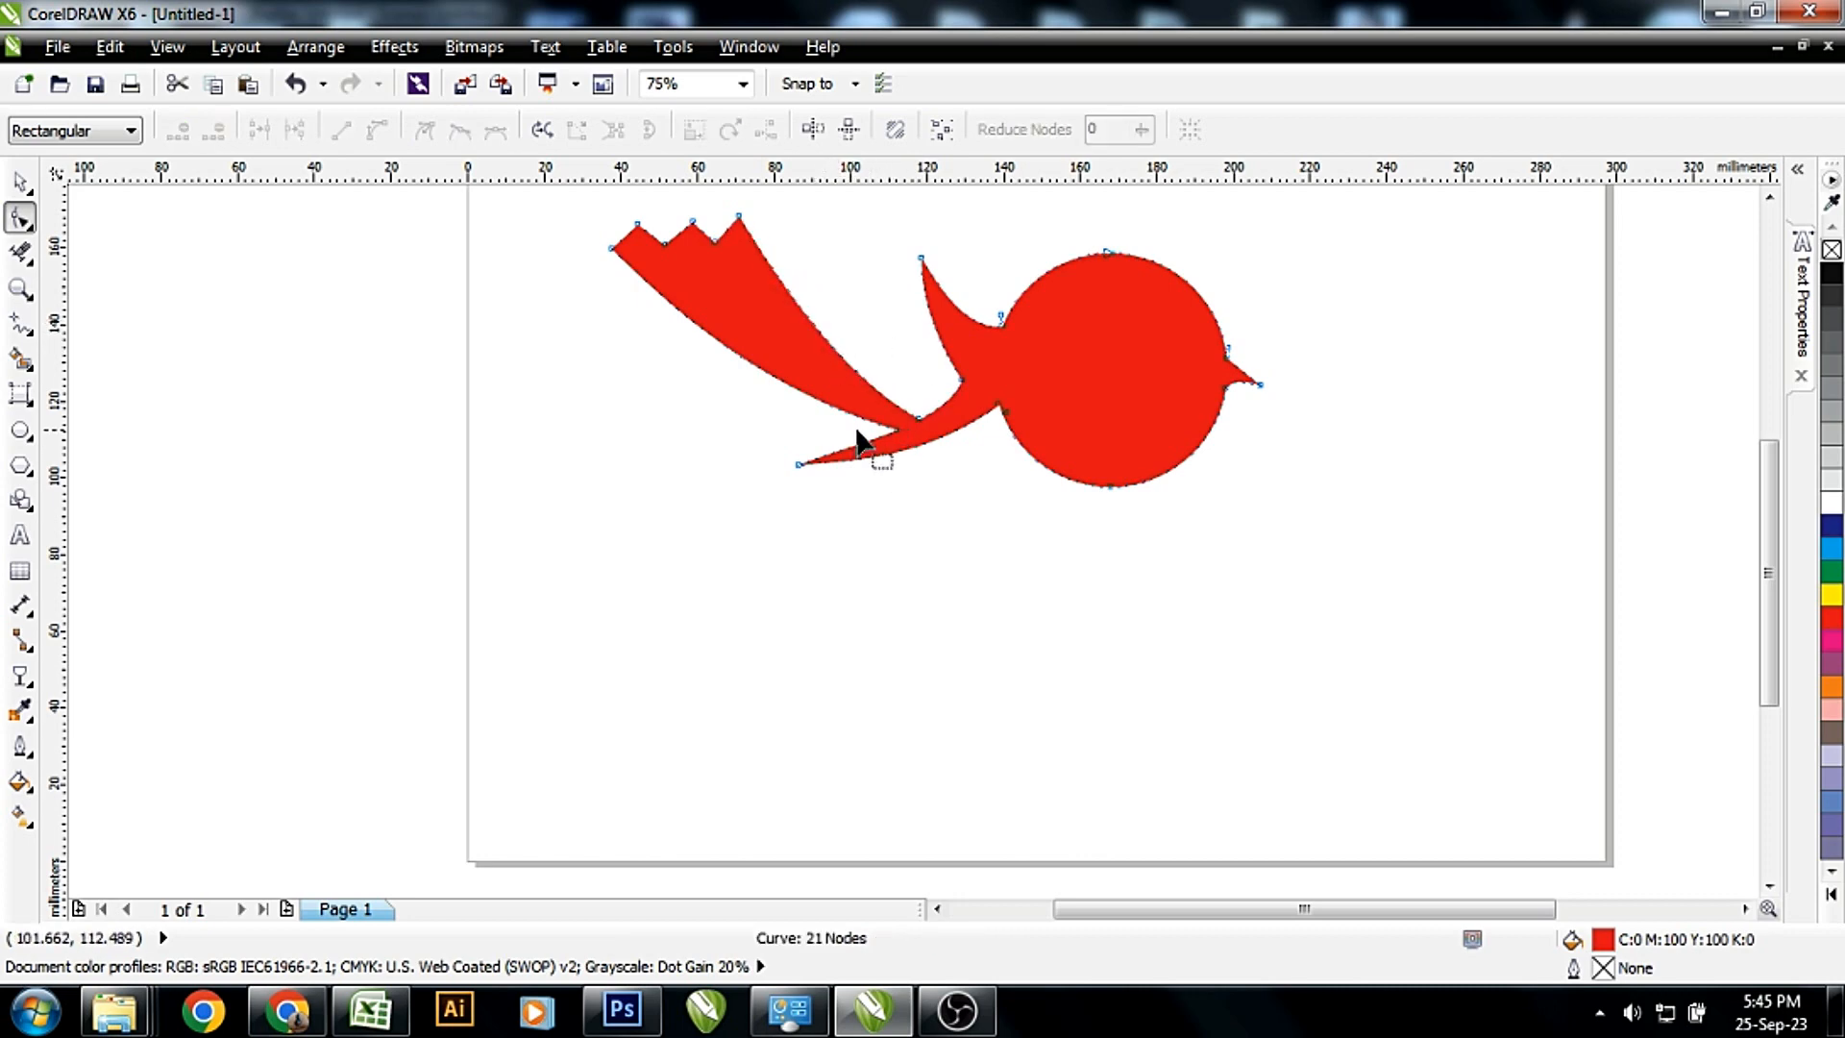
pyautogui.click(23, 182)
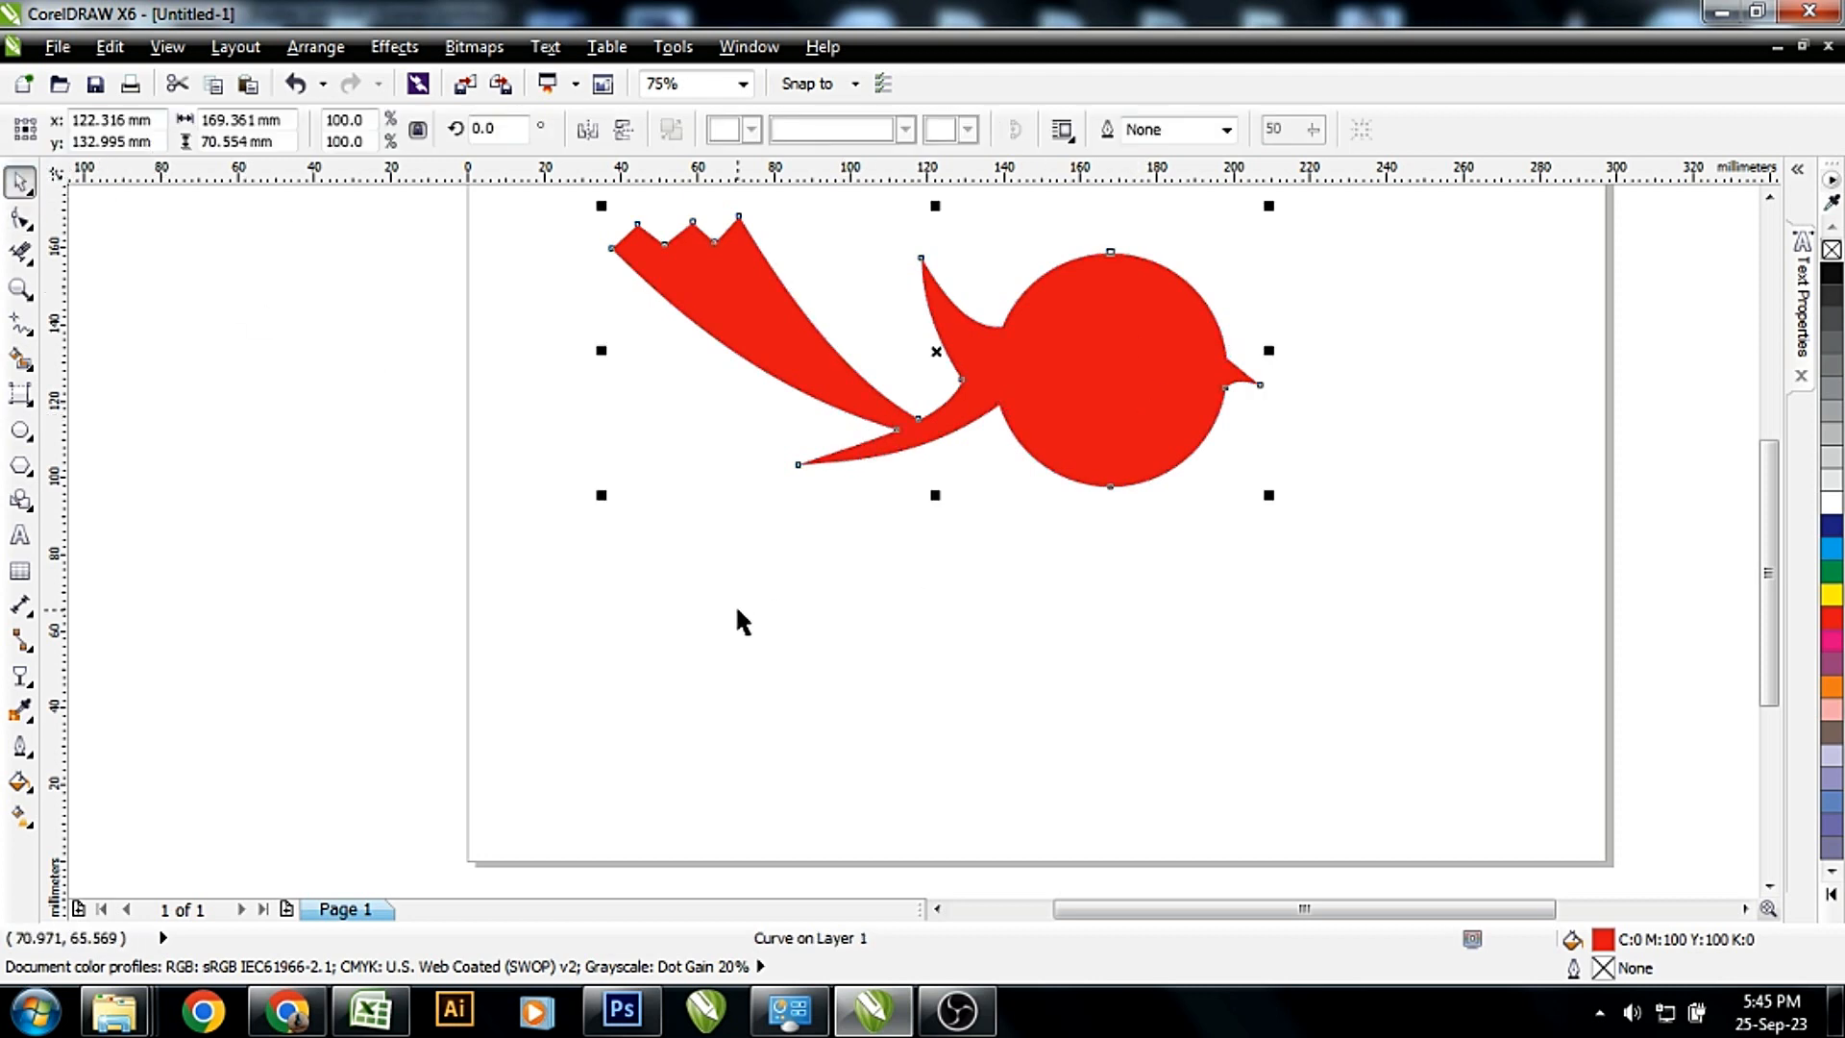
# Draw a circle about 61 mm across over the bird's body, offset toward the body's lower left
pyautogui.click(20, 431)
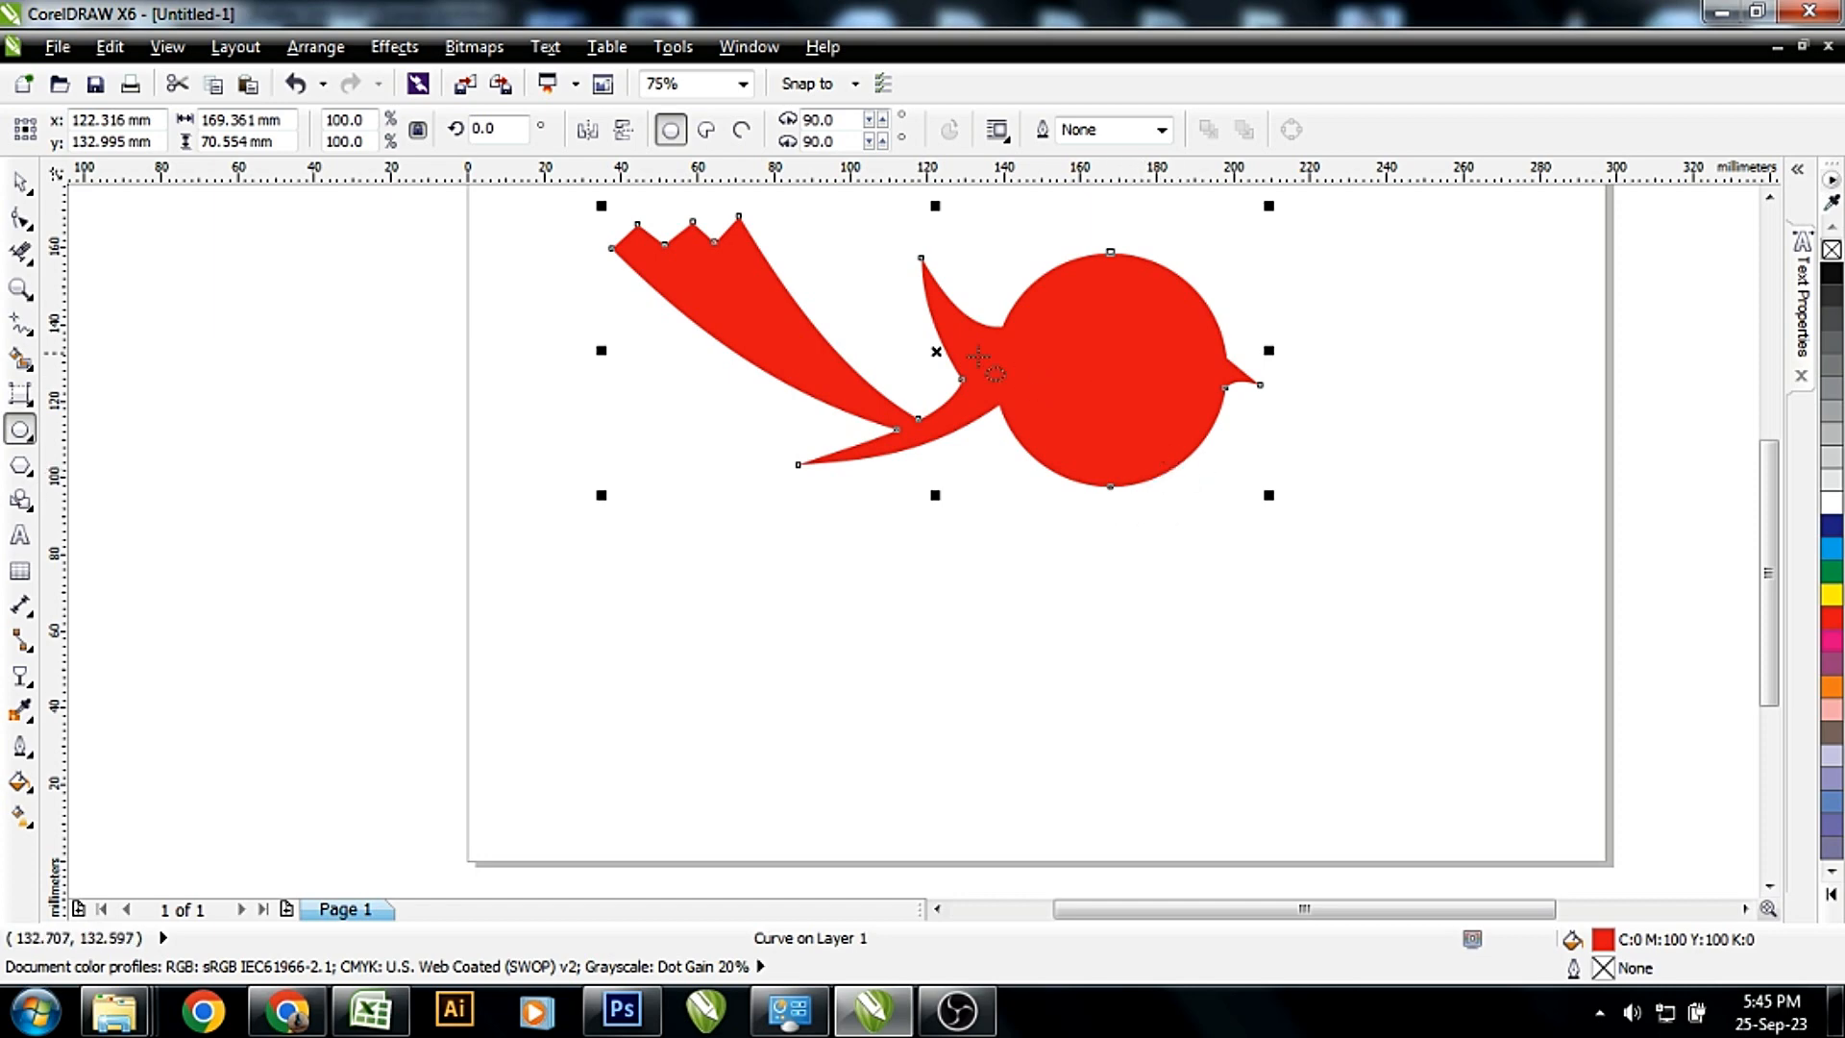
pyautogui.moveTo(977, 340); pyautogui.dragTo(1132, 477)
pyautogui.press('space')
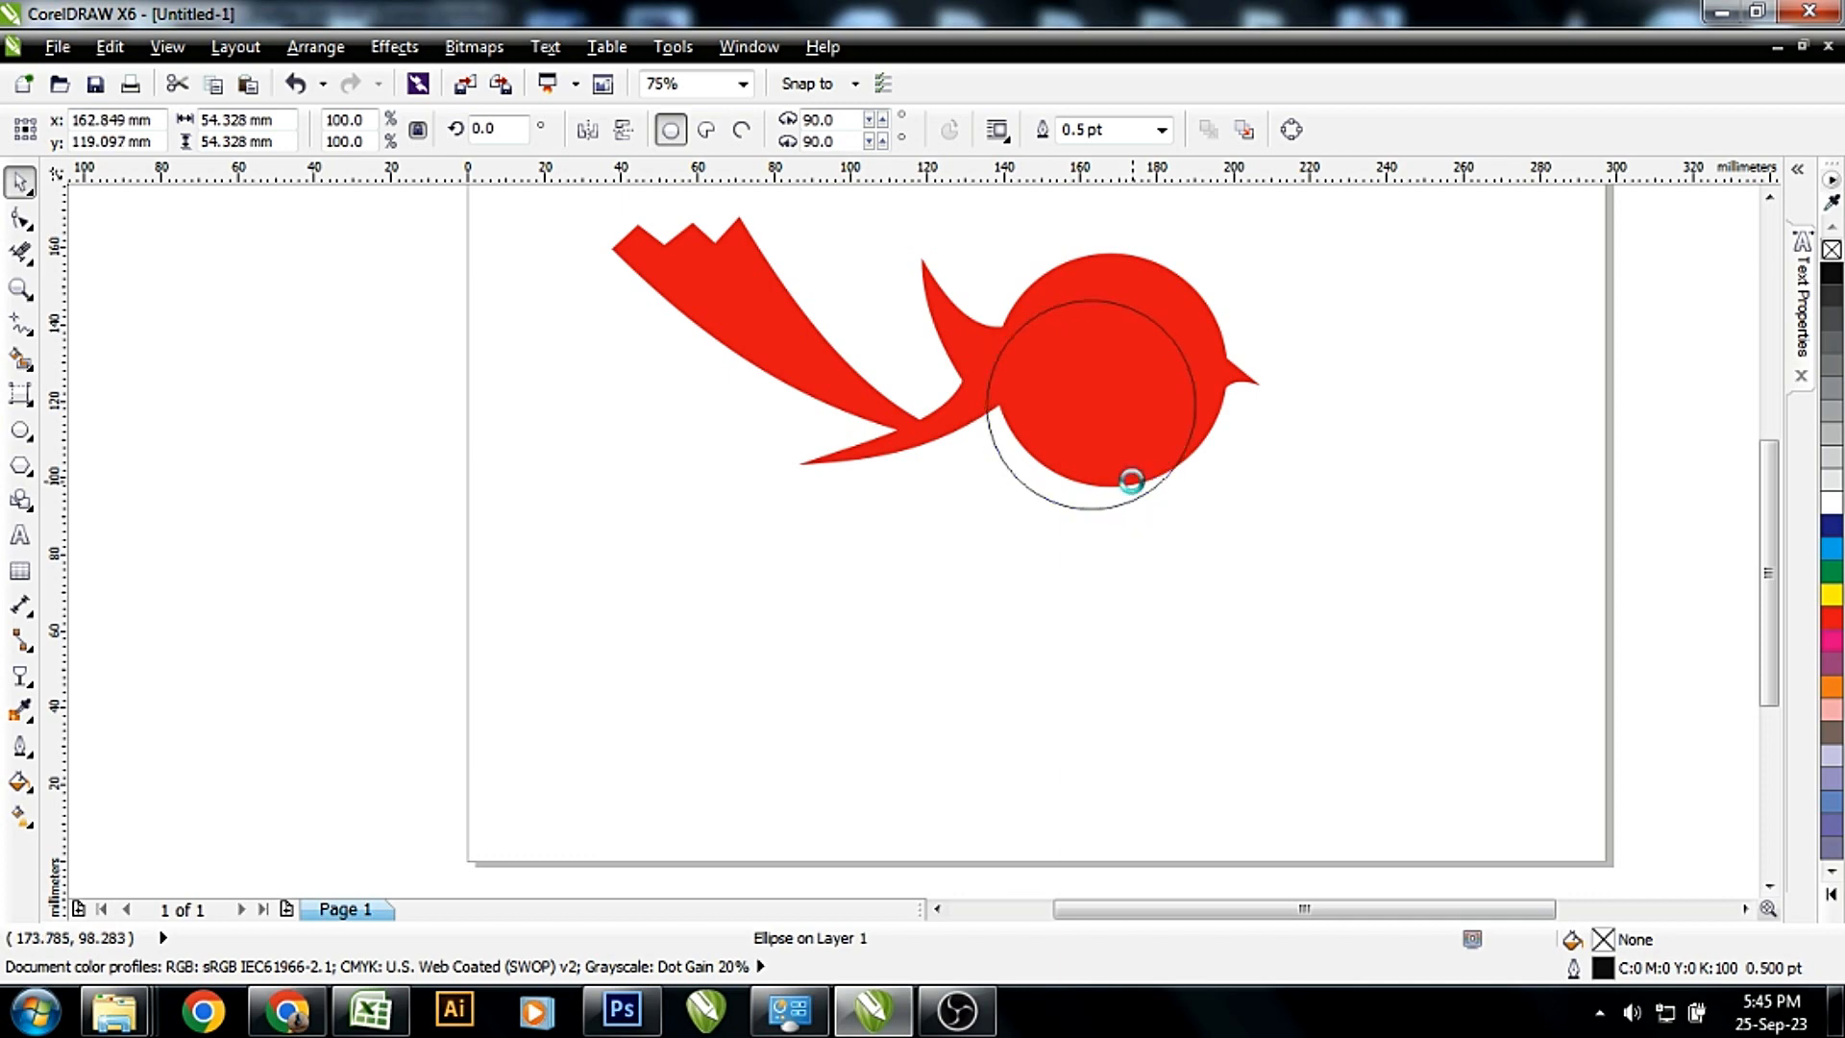
pyautogui.moveTo(977, 520)
pyautogui.mouseDown()
pyautogui.moveTo(947, 528)
pyautogui.moveTo(956, 545)
pyautogui.mouseUp()
pyautogui.click(947, 529)
pyautogui.click(988, 490)
pyautogui.moveTo(1103, 519)
pyautogui.mouseDown()
pyautogui.moveTo(1111, 487)
pyautogui.moveTo(1106, 506)
pyautogui.mouseUp()
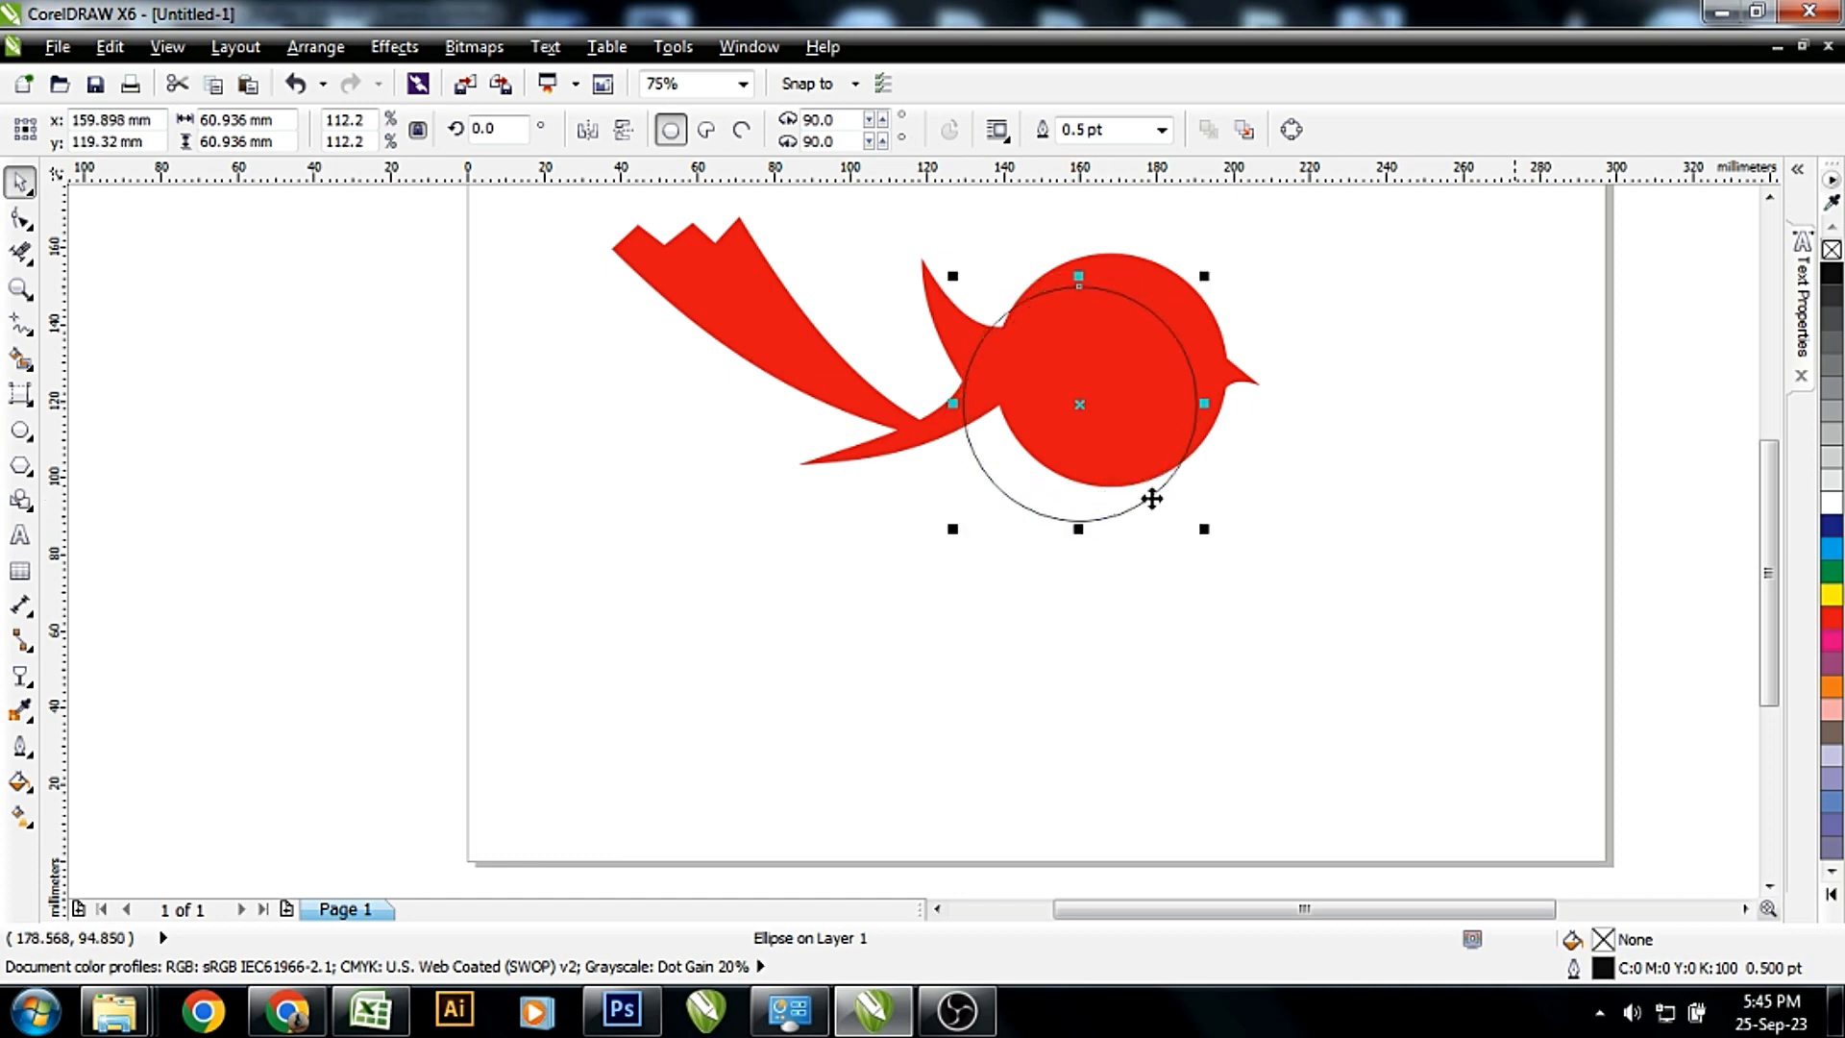
# Fill the new circle with 80% black, remove its outline and place it behind the red bird
pyautogui.click(1832, 318)
pyautogui.rightClick(1832, 250)
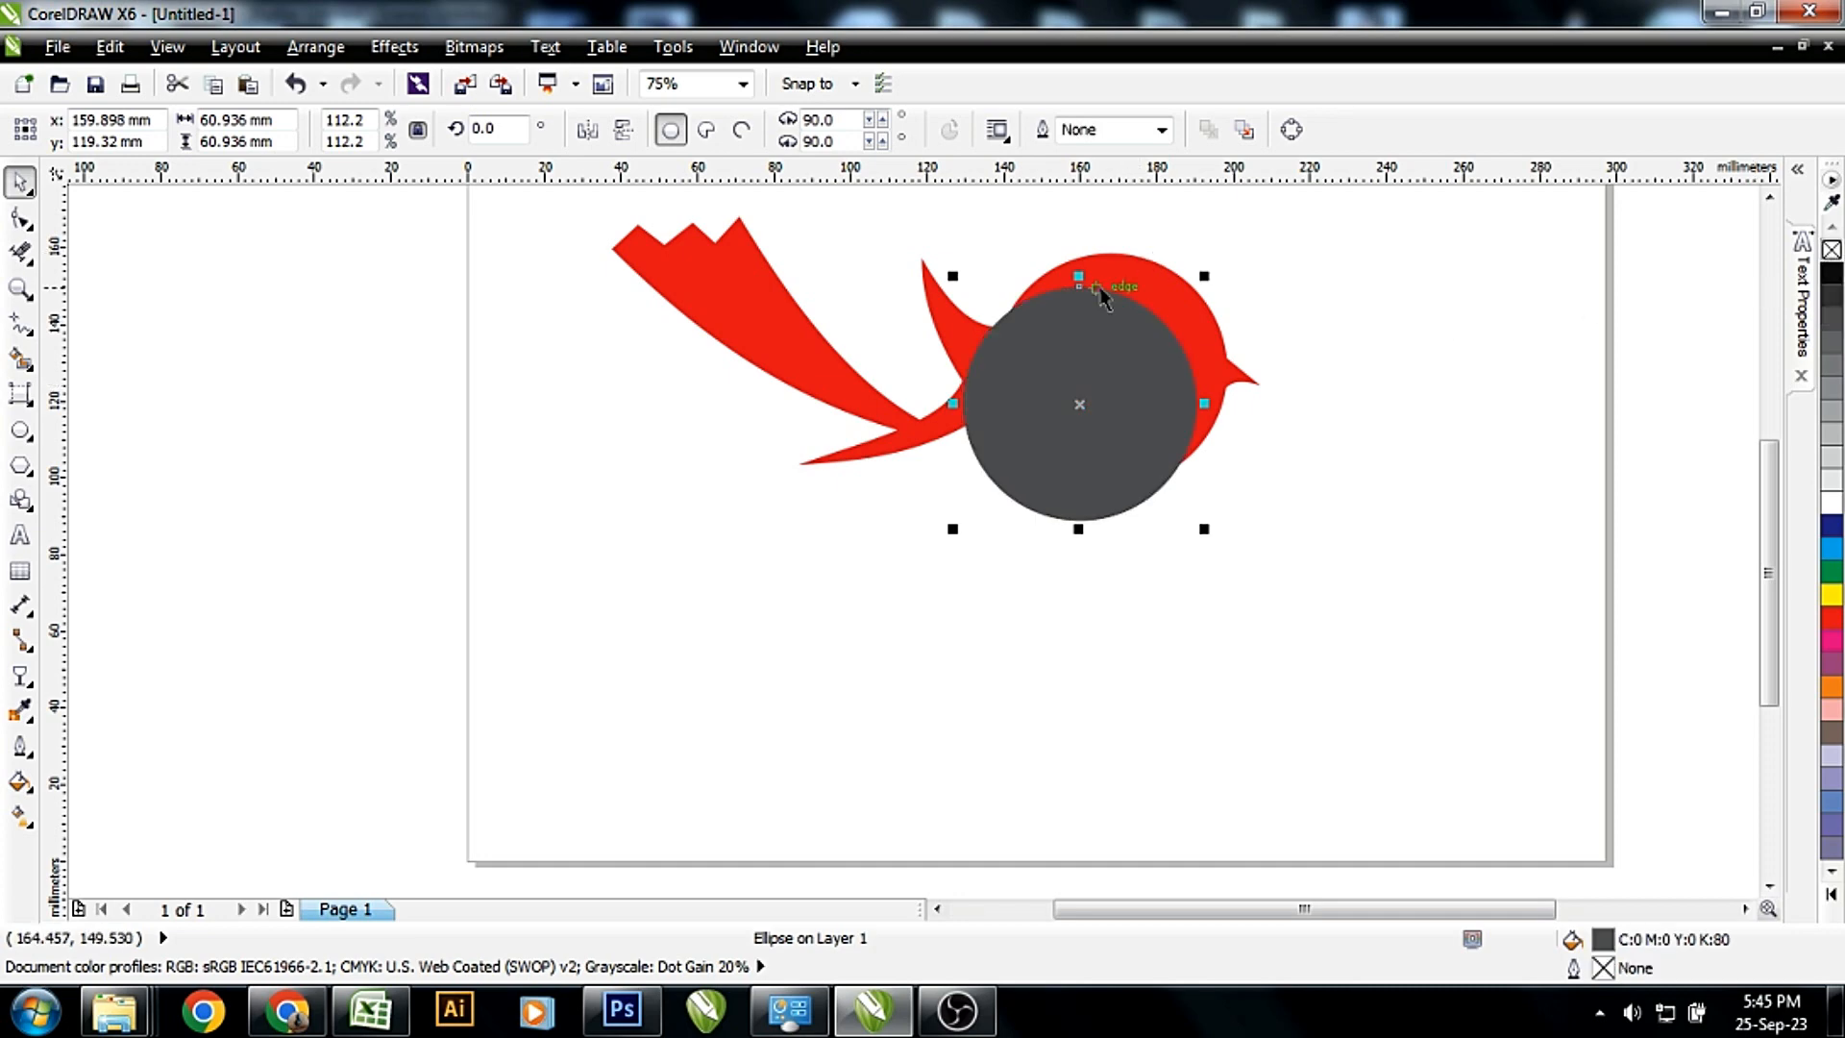
pyautogui.click(313, 45)
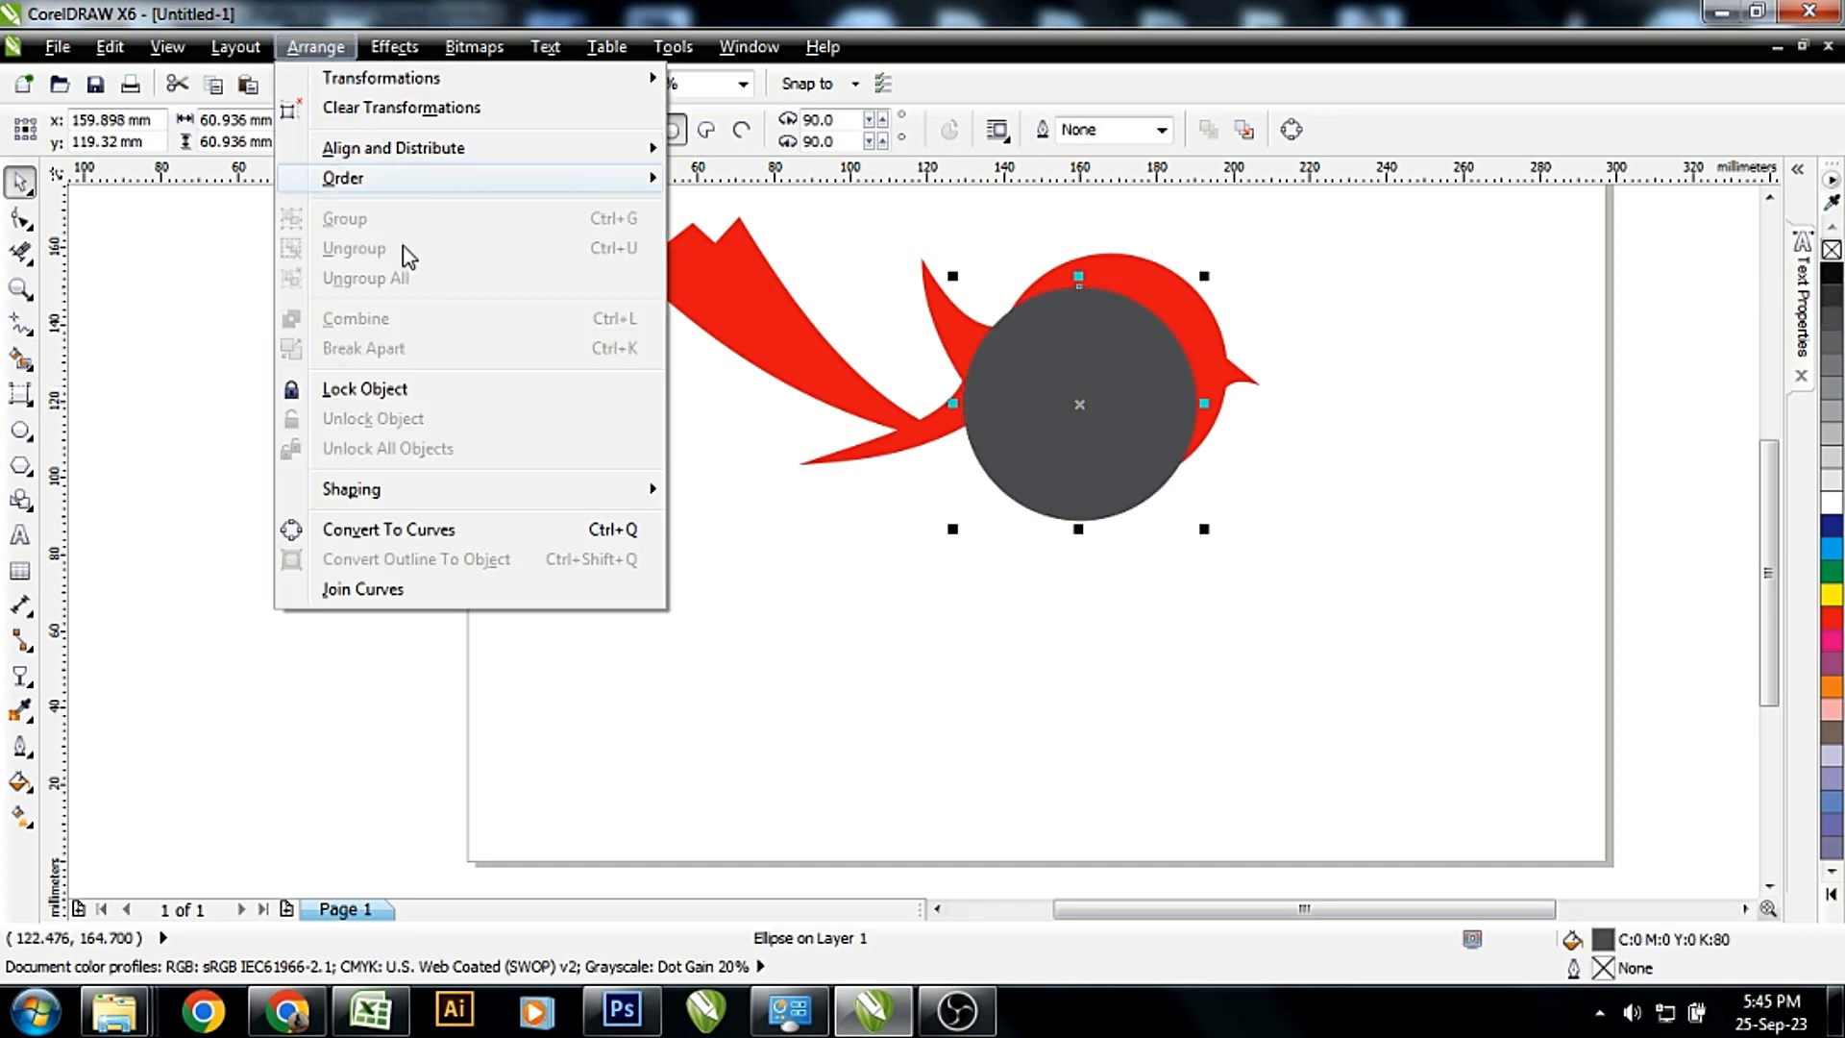
pyautogui.moveTo(388, 184)
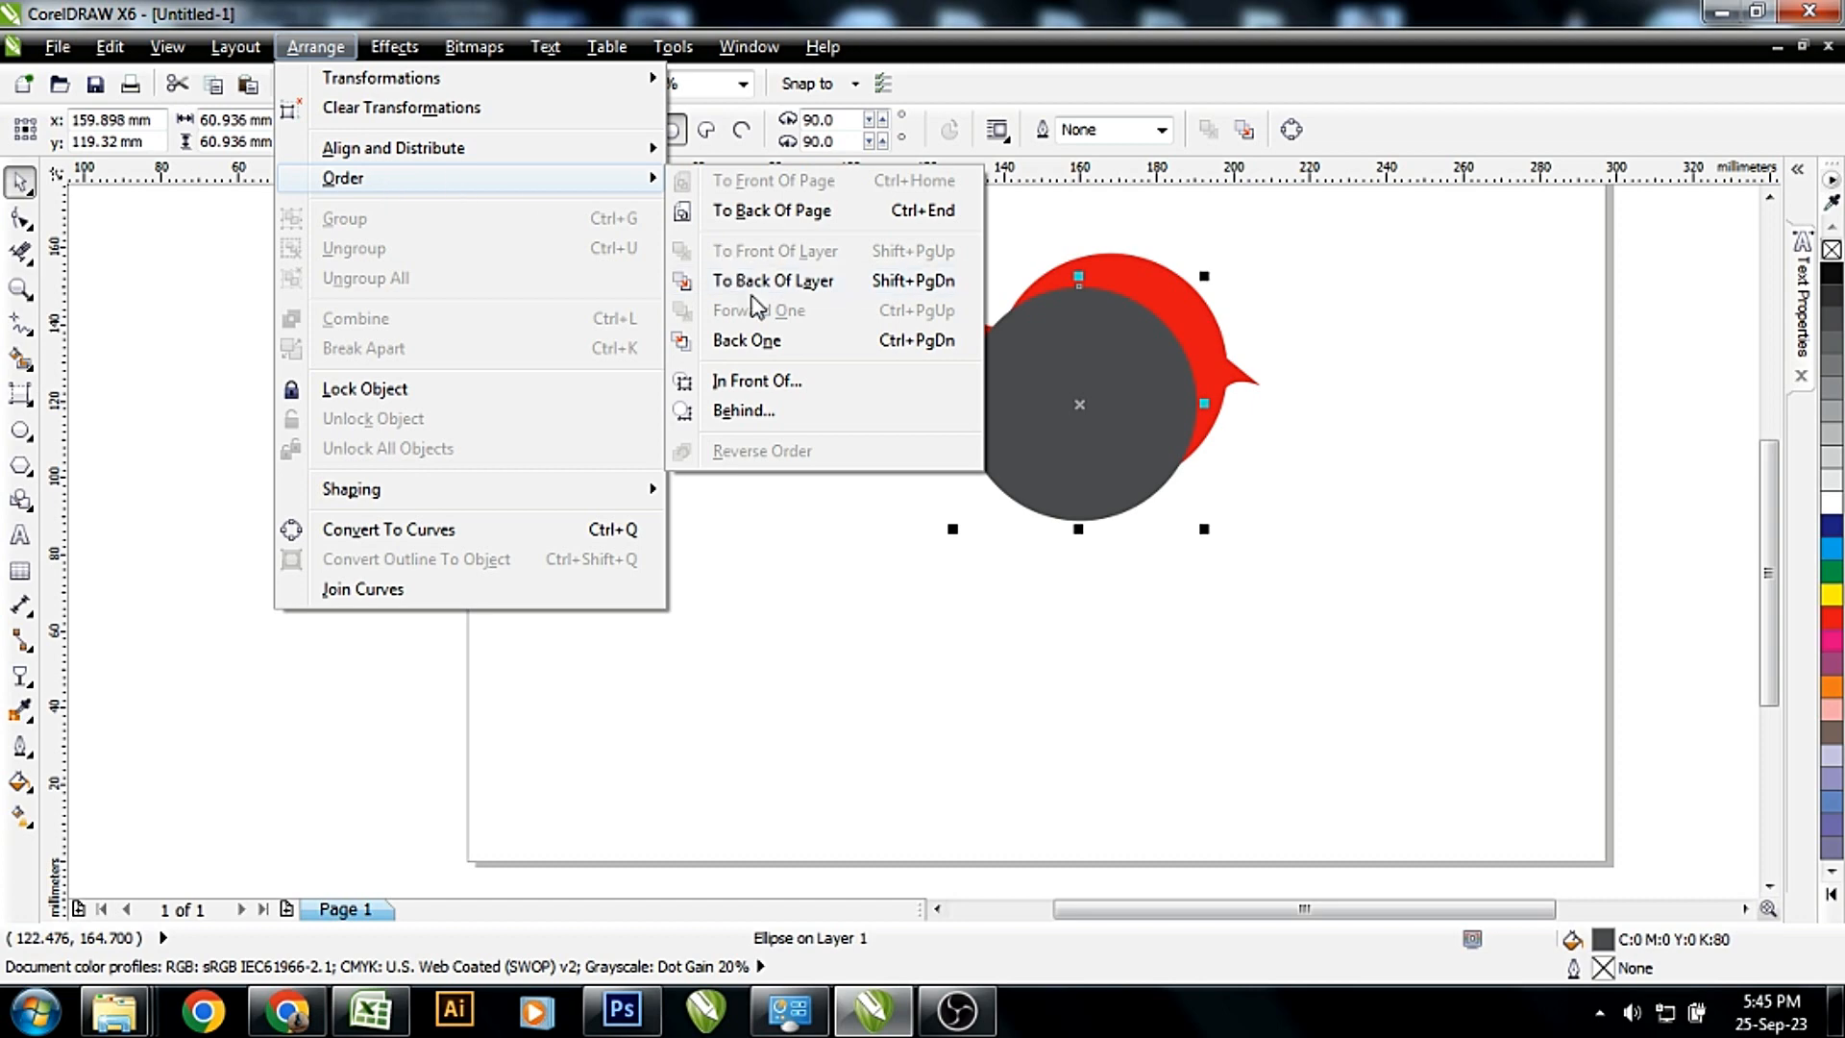
pyautogui.click(764, 413)
pyautogui.click(1173, 300)
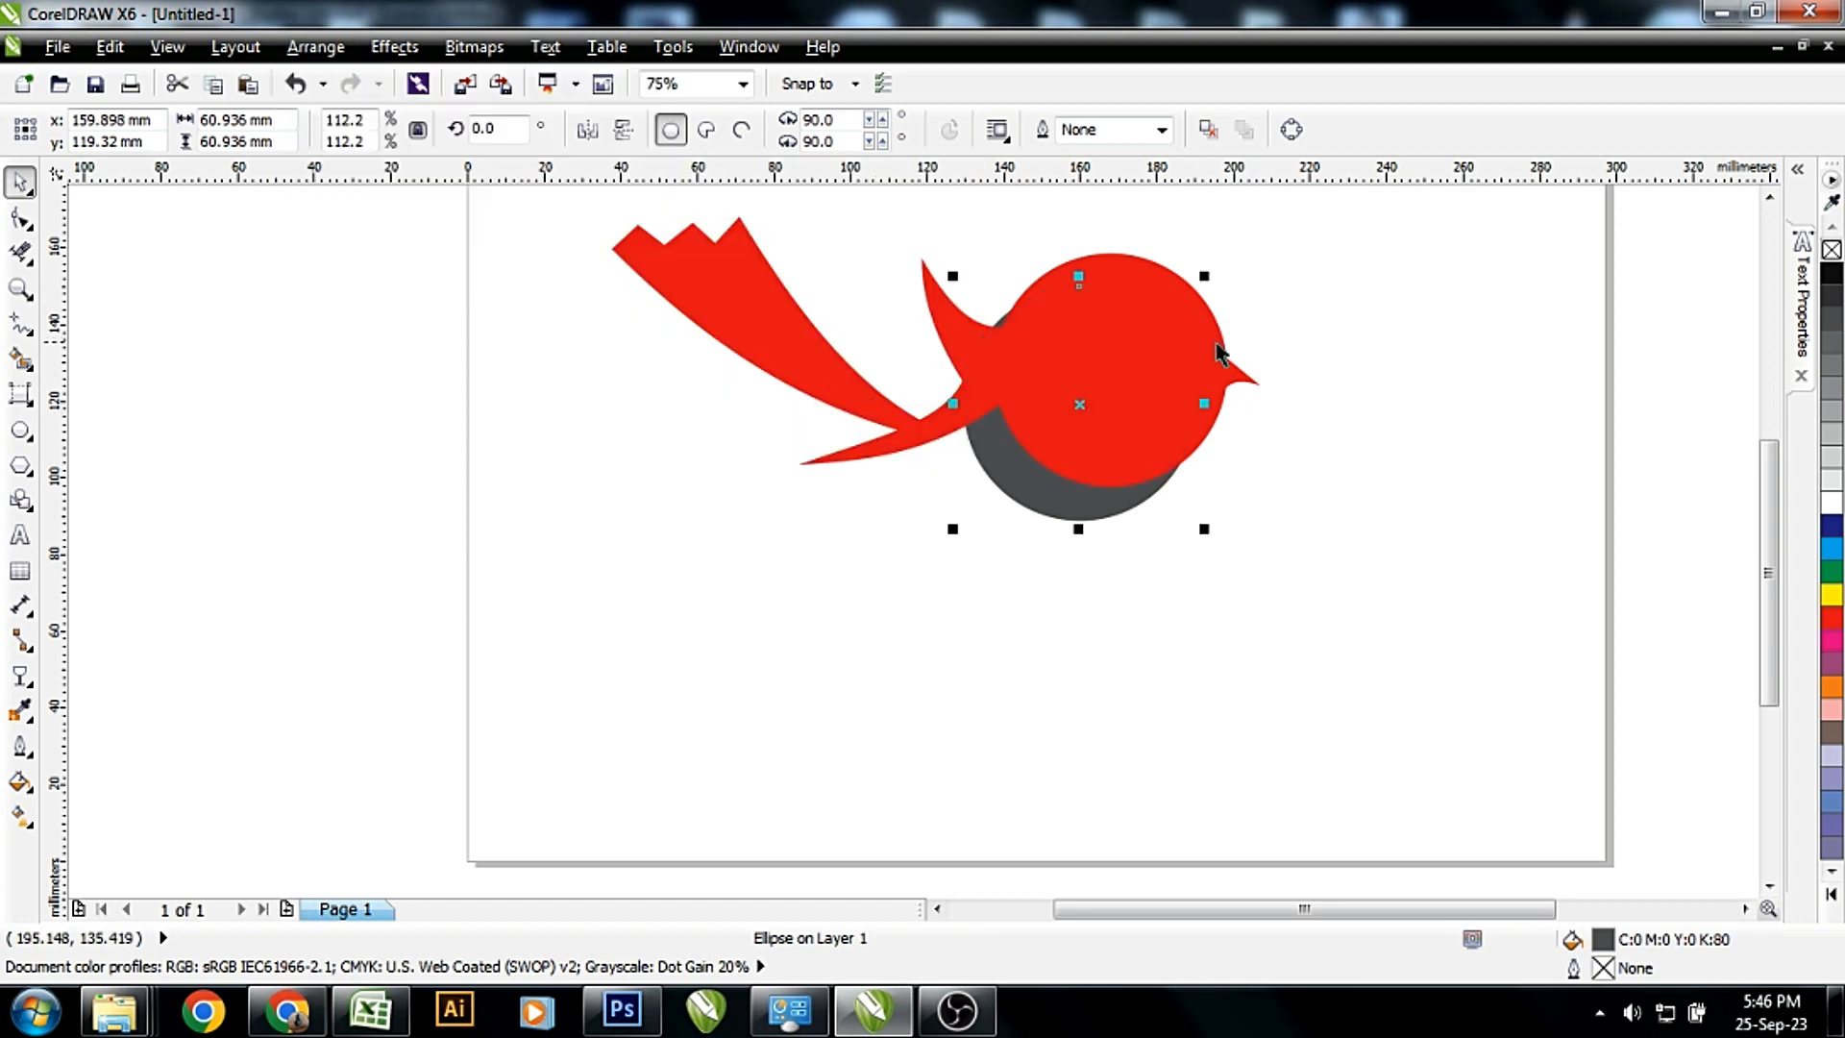
# Convert the grey circle to curves and pull its upper-left edge inward between two added nodes so it hides behind the body
pyautogui.click(1336, 306)
pyautogui.click(1001, 437)
pyautogui.rightClick(1023, 454)
pyautogui.click(1106, 88)
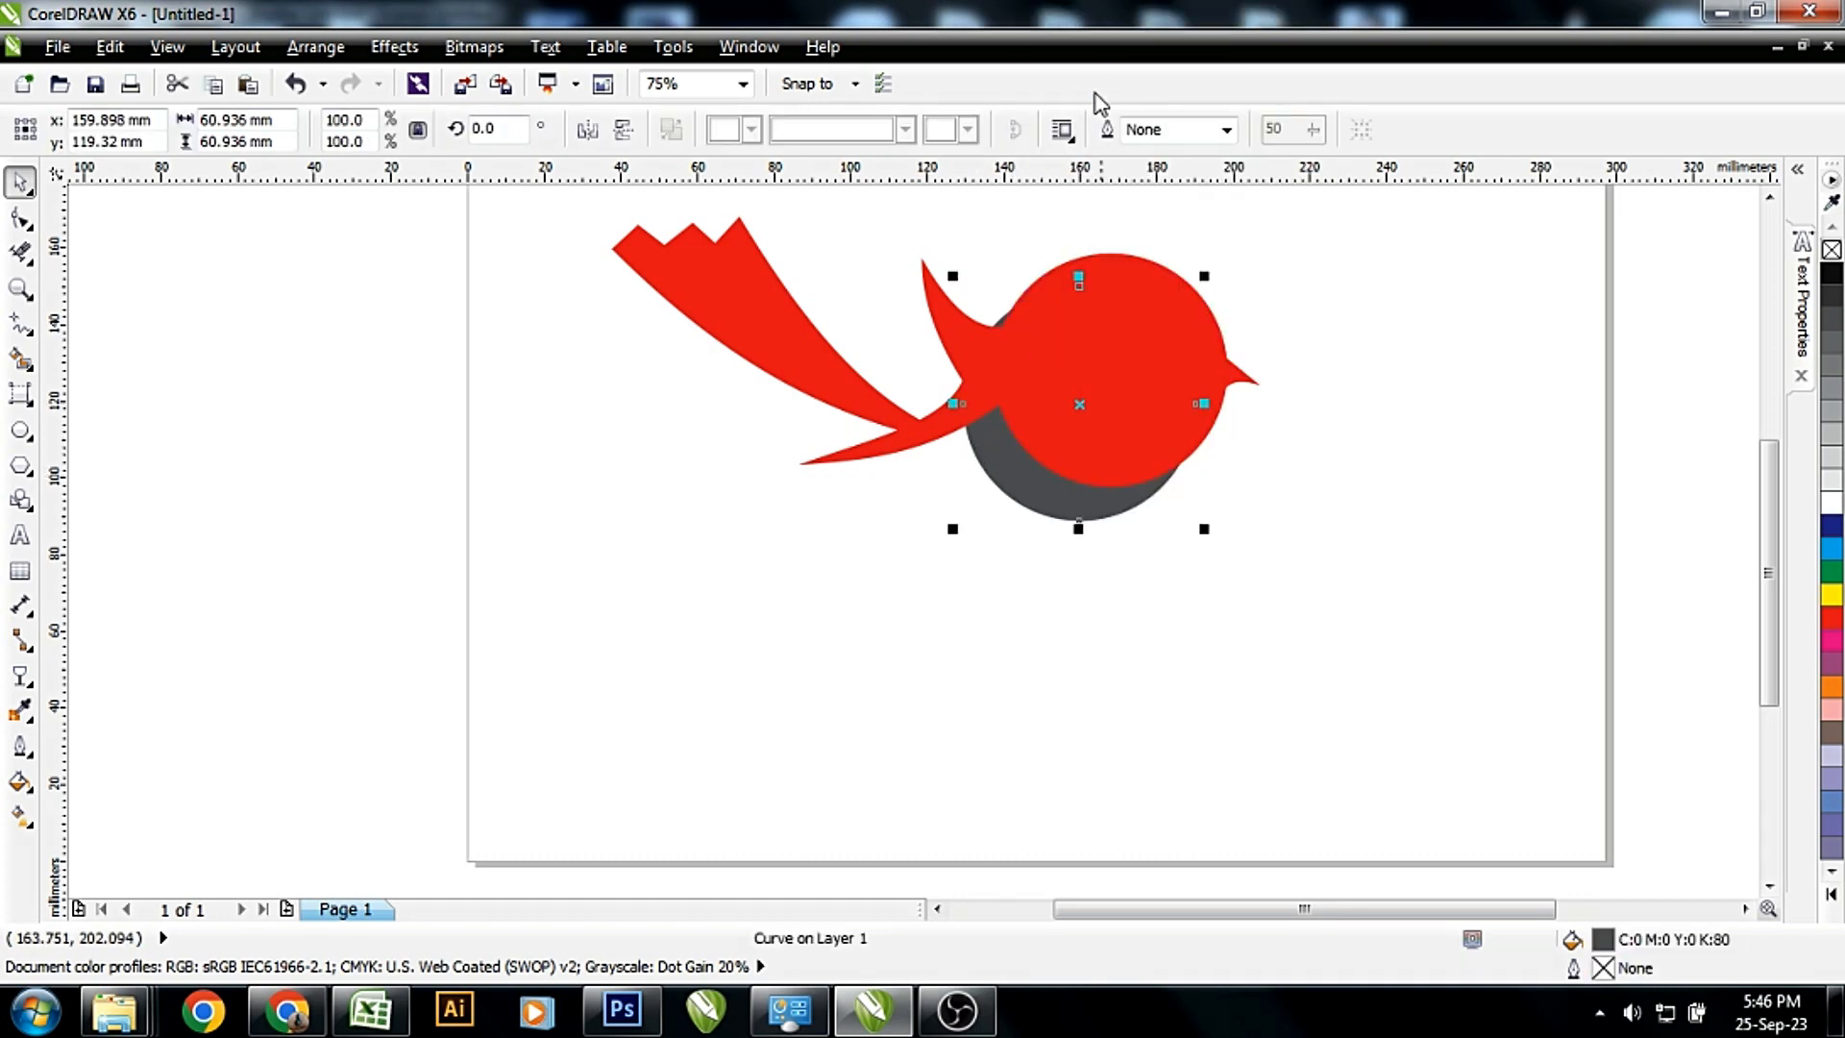
pyautogui.click(19, 218)
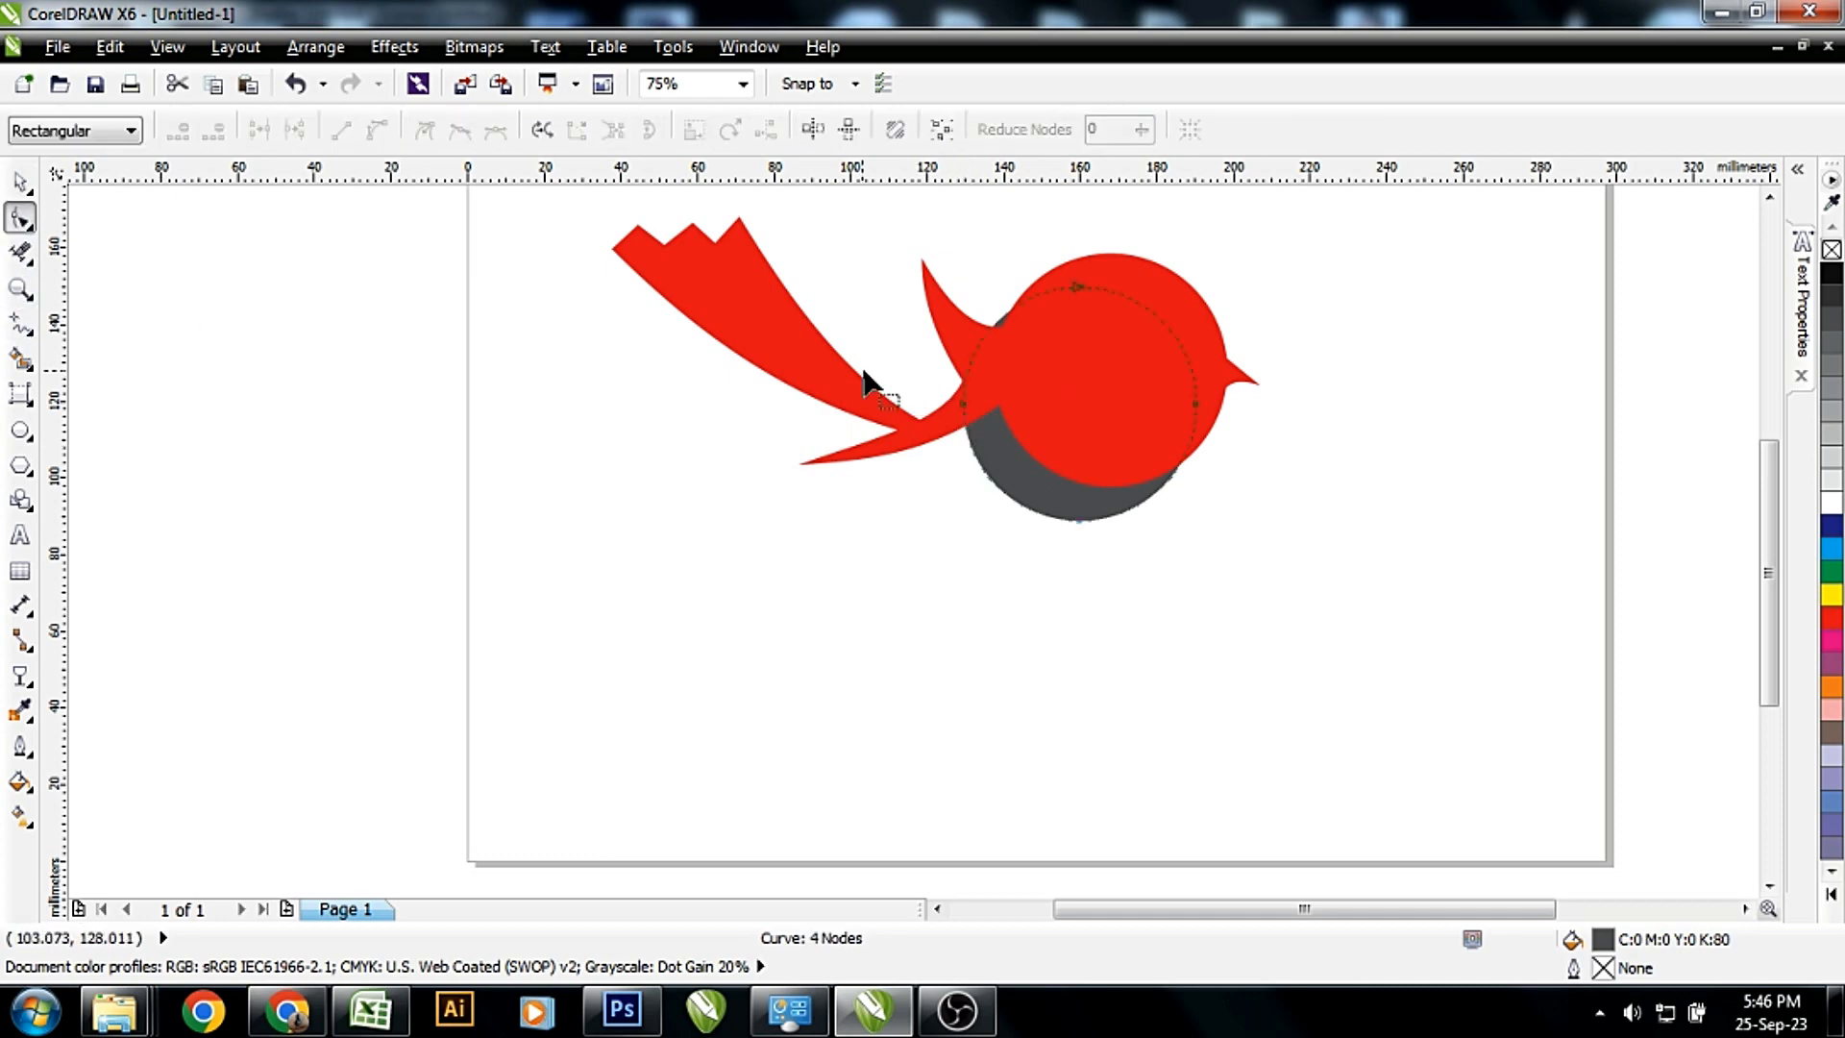
pyautogui.doubleClick(990, 330)
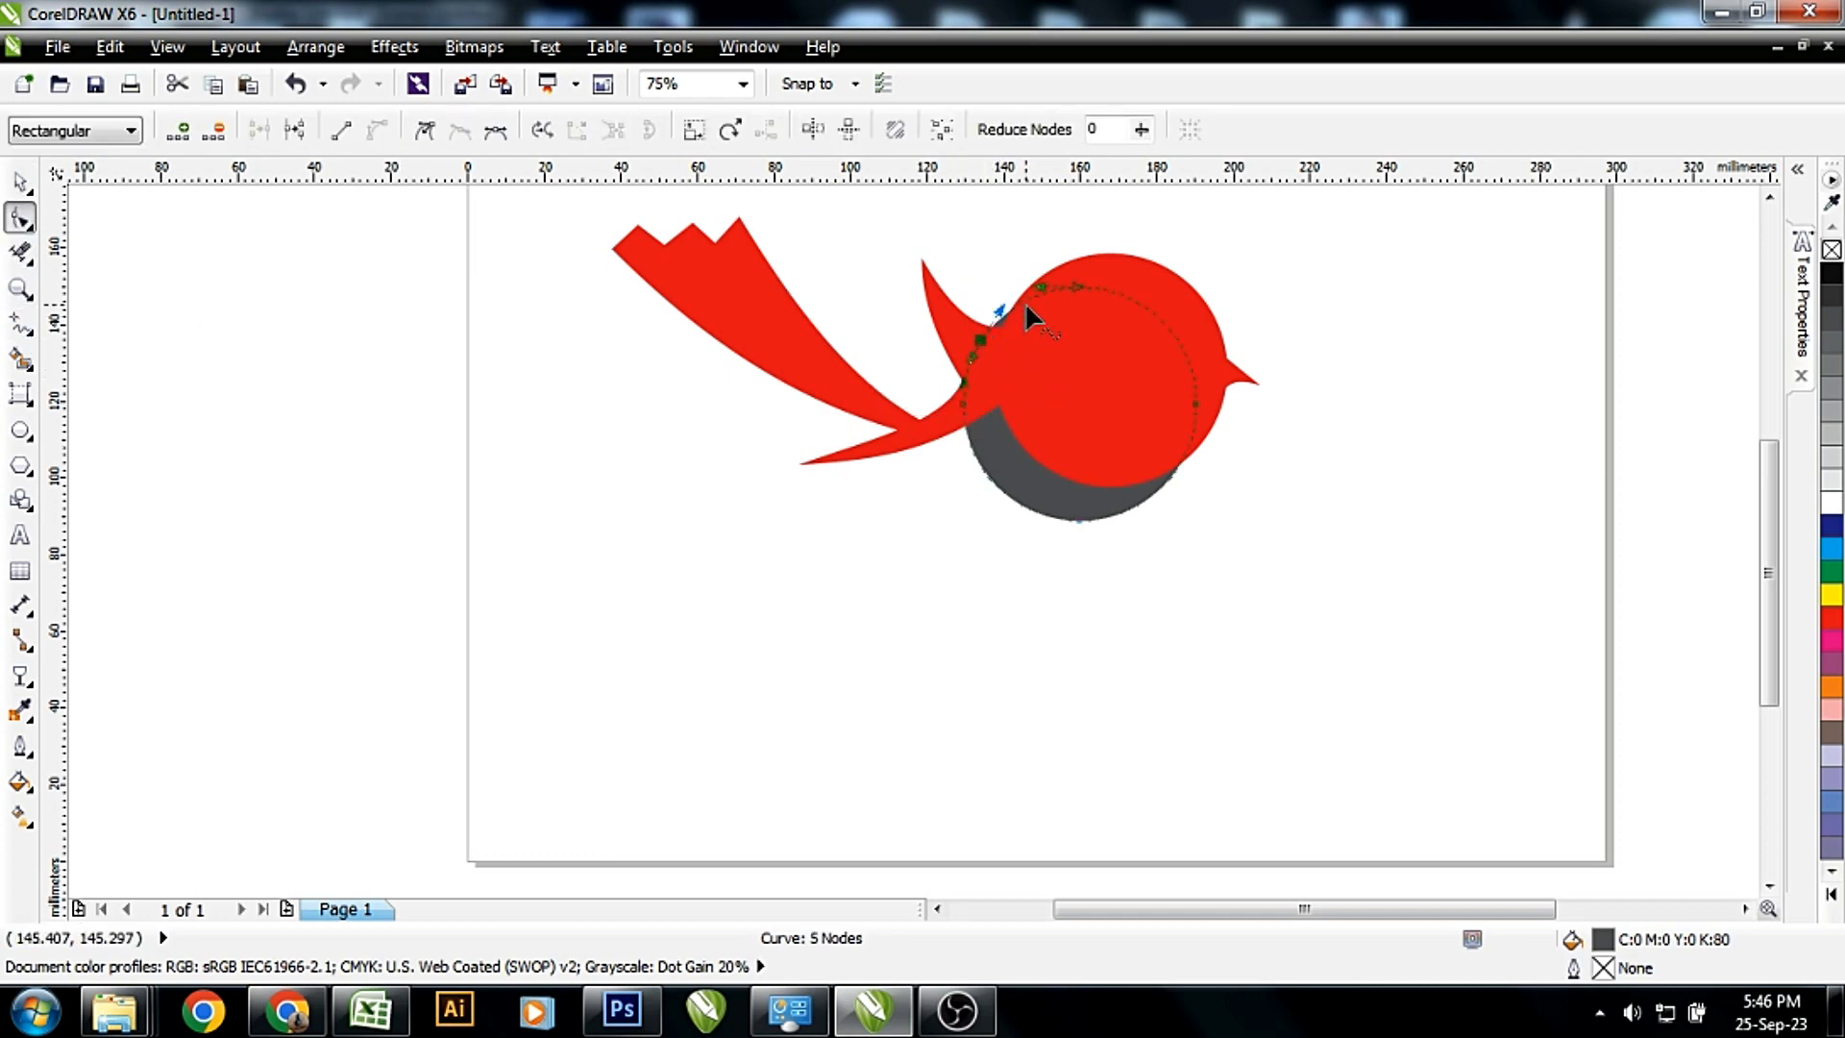
pyautogui.doubleClick(1023, 300)
pyautogui.moveTo(1004, 325); pyautogui.dragTo(1021, 337)
pyautogui.click(1046, 520)
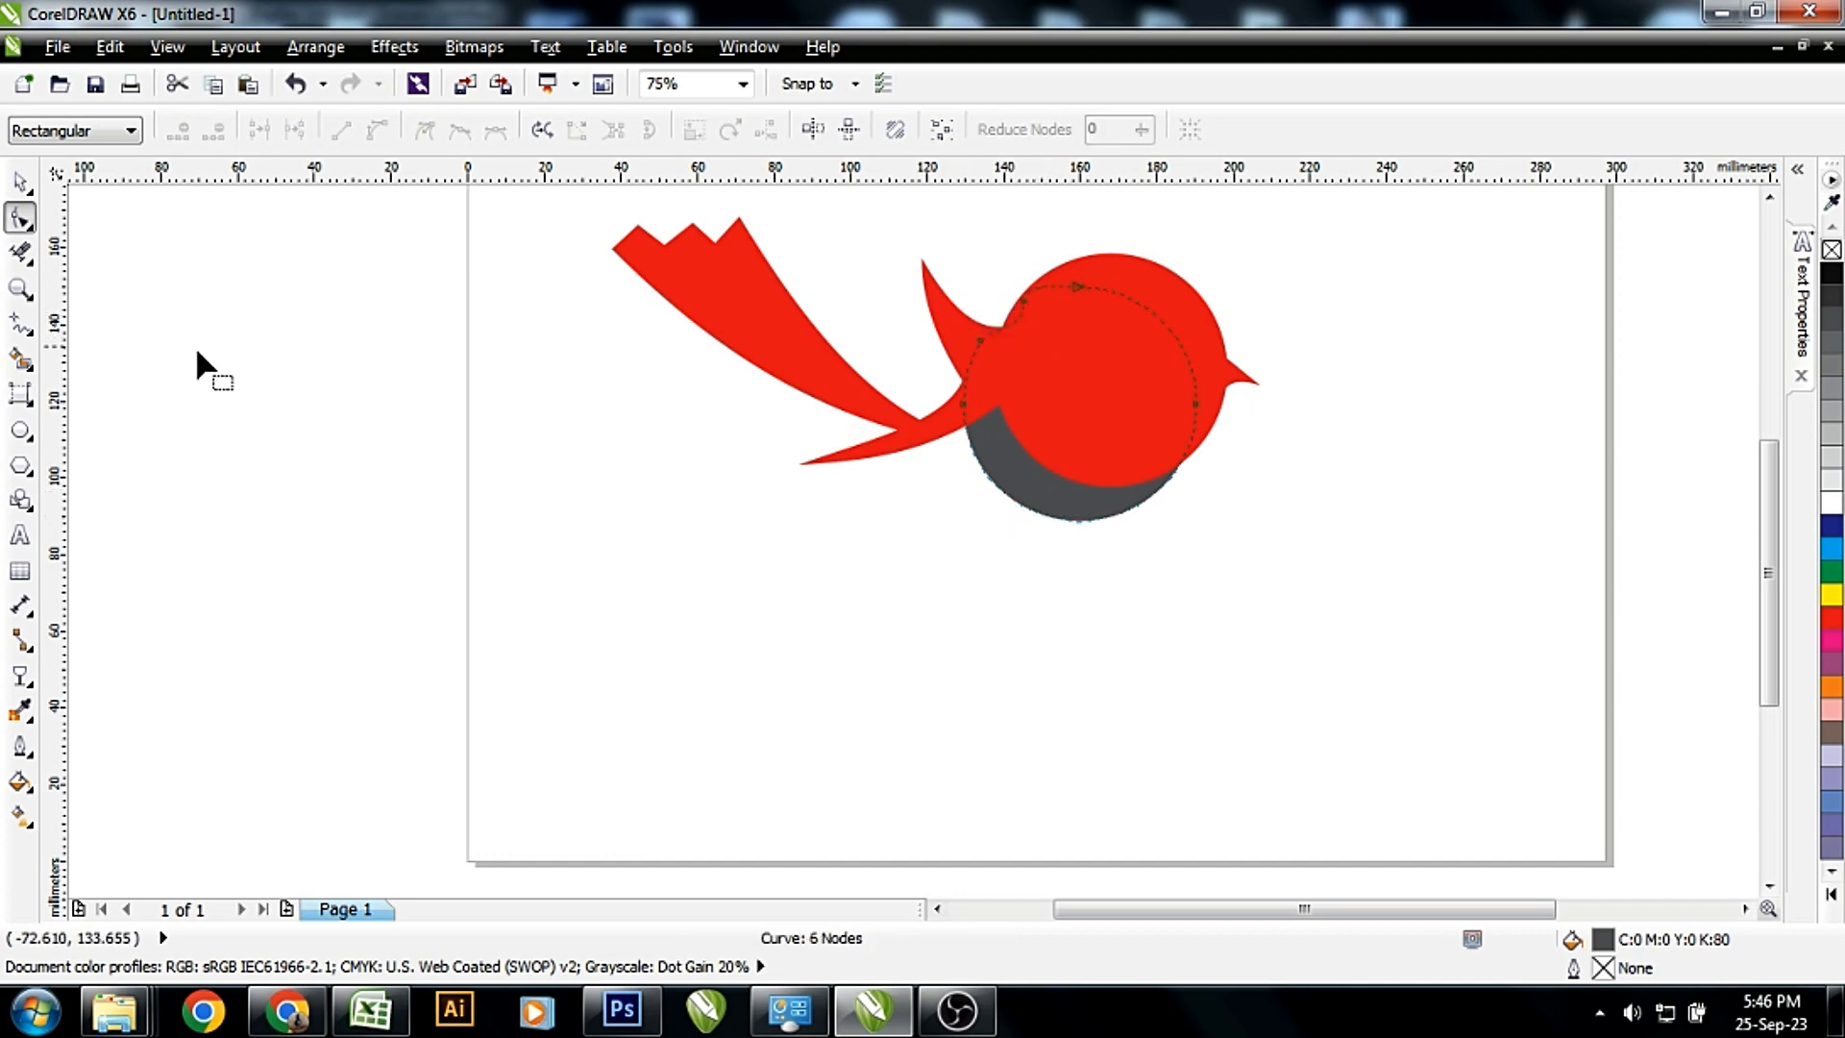
# Draw an ellipse about 24 by 28 mm and place it over the grey shape's left edge, below the tail's base
pyautogui.click(20, 430)
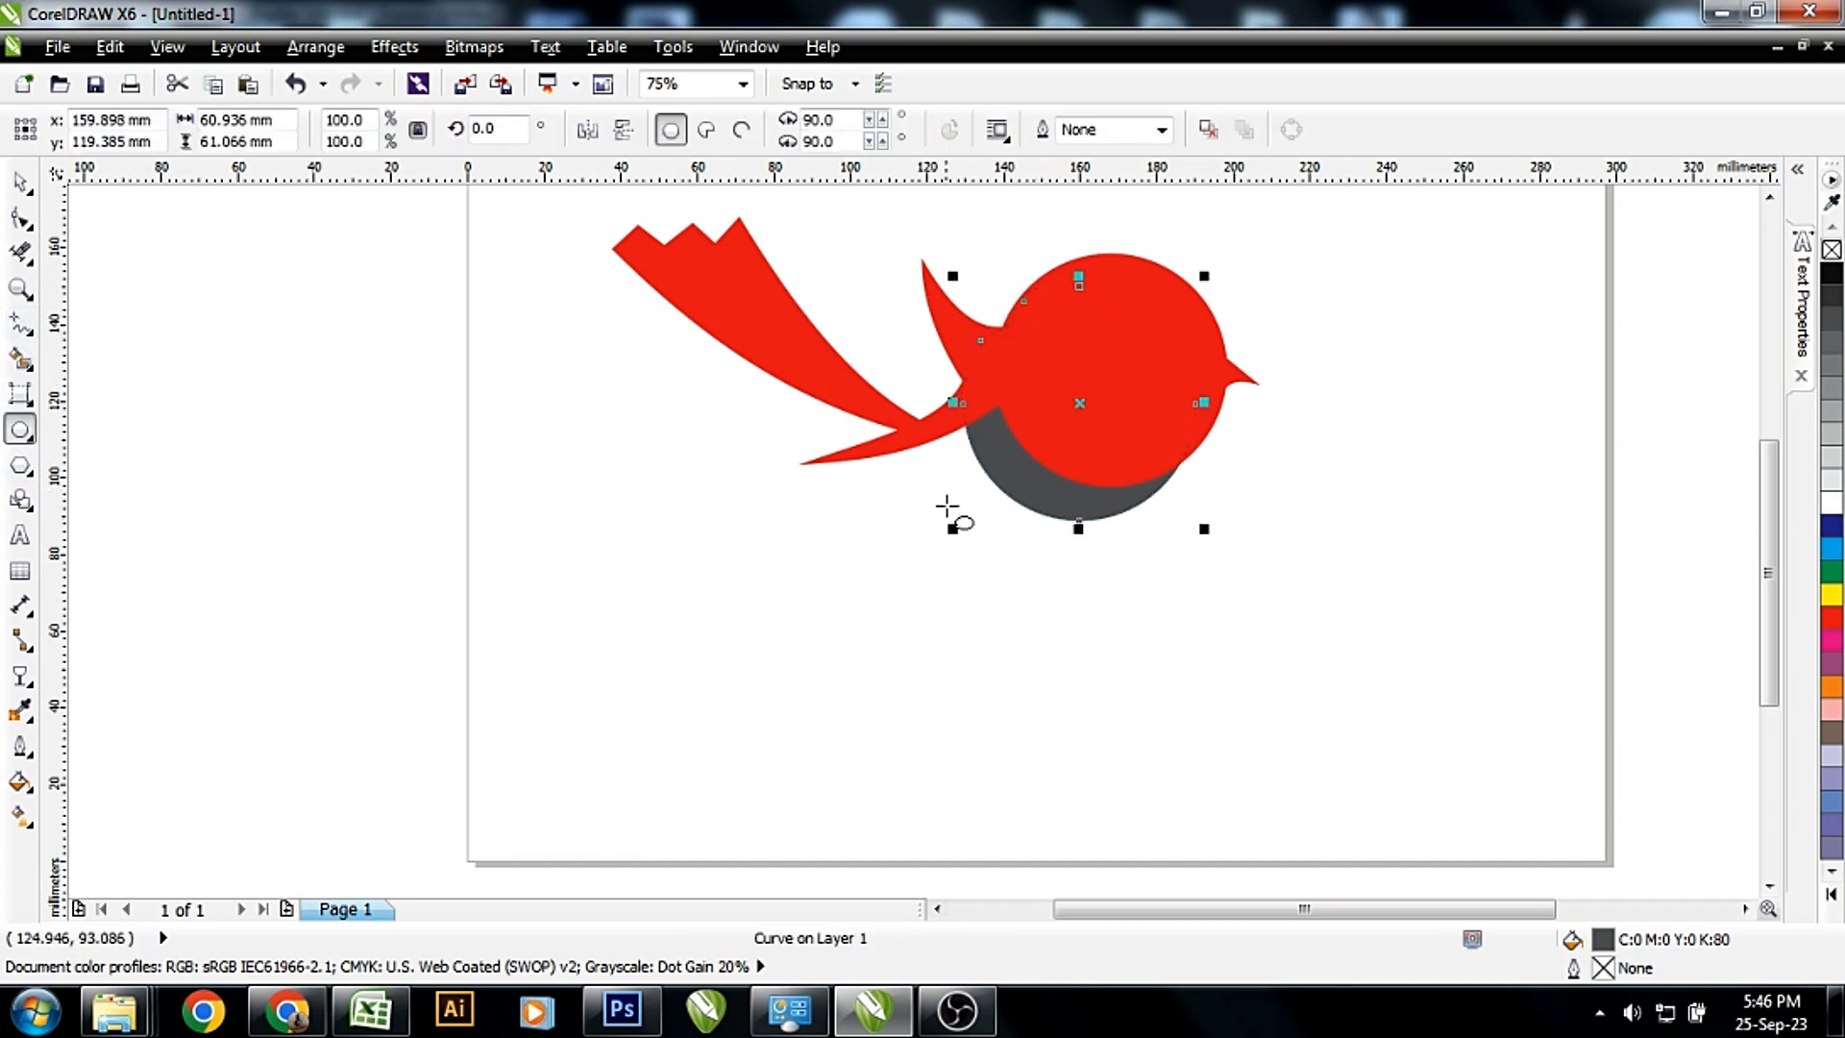
pyautogui.moveTo(915, 480); pyautogui.dragTo(1016, 597)
pyautogui.press('space')
pyautogui.moveTo(966, 534); pyautogui.dragTo(976, 468)
pyautogui.moveTo(975, 464); pyautogui.dragTo(960, 482)
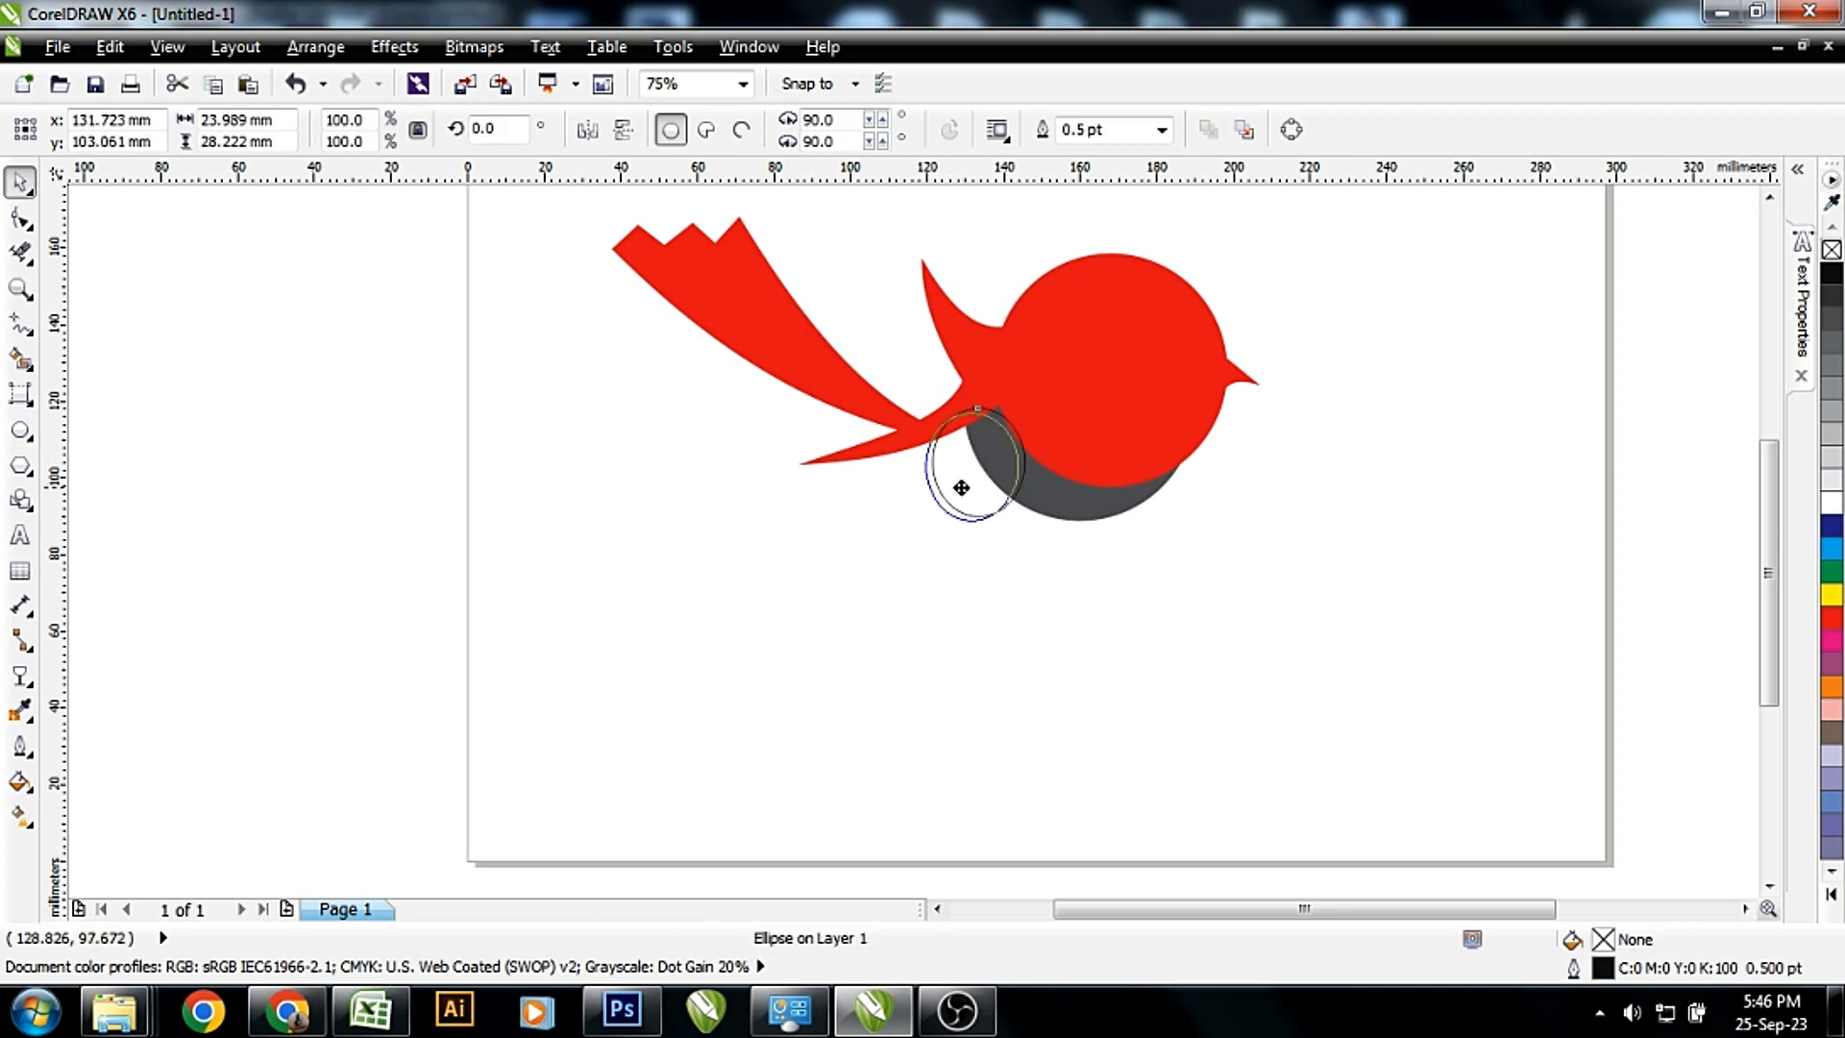
# Rotate the small ellipse to 336.5 degrees and nudge it against the grey shape's left edge
pyautogui.click(956, 479)
pyautogui.moveTo(1022, 398); pyautogui.dragTo(1059, 429)
pyautogui.click(1025, 530)
pyautogui.moveTo(976, 492); pyautogui.dragTo(981, 490)
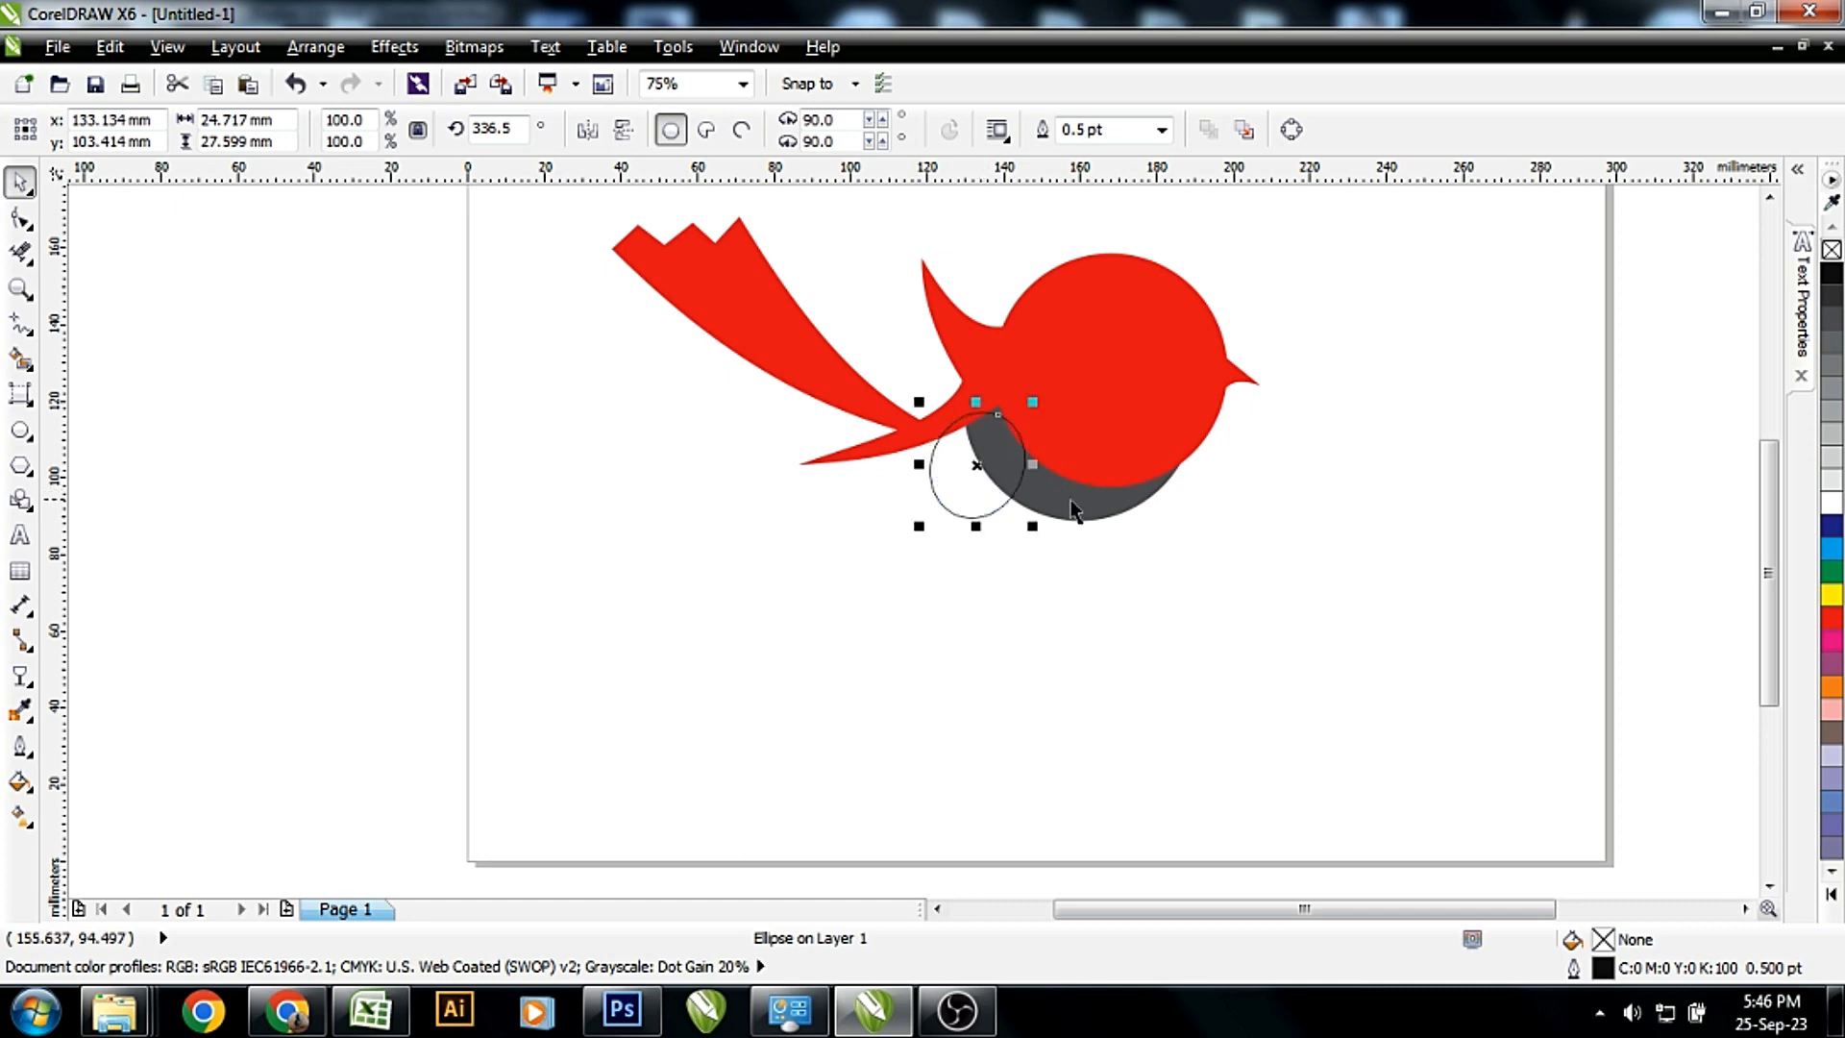
# Weld the small tilted ellipse to the dark grey underside shape
pyautogui.keyDown('shift'); pyautogui.click(1054, 502); pyautogui.keyUp('shift')
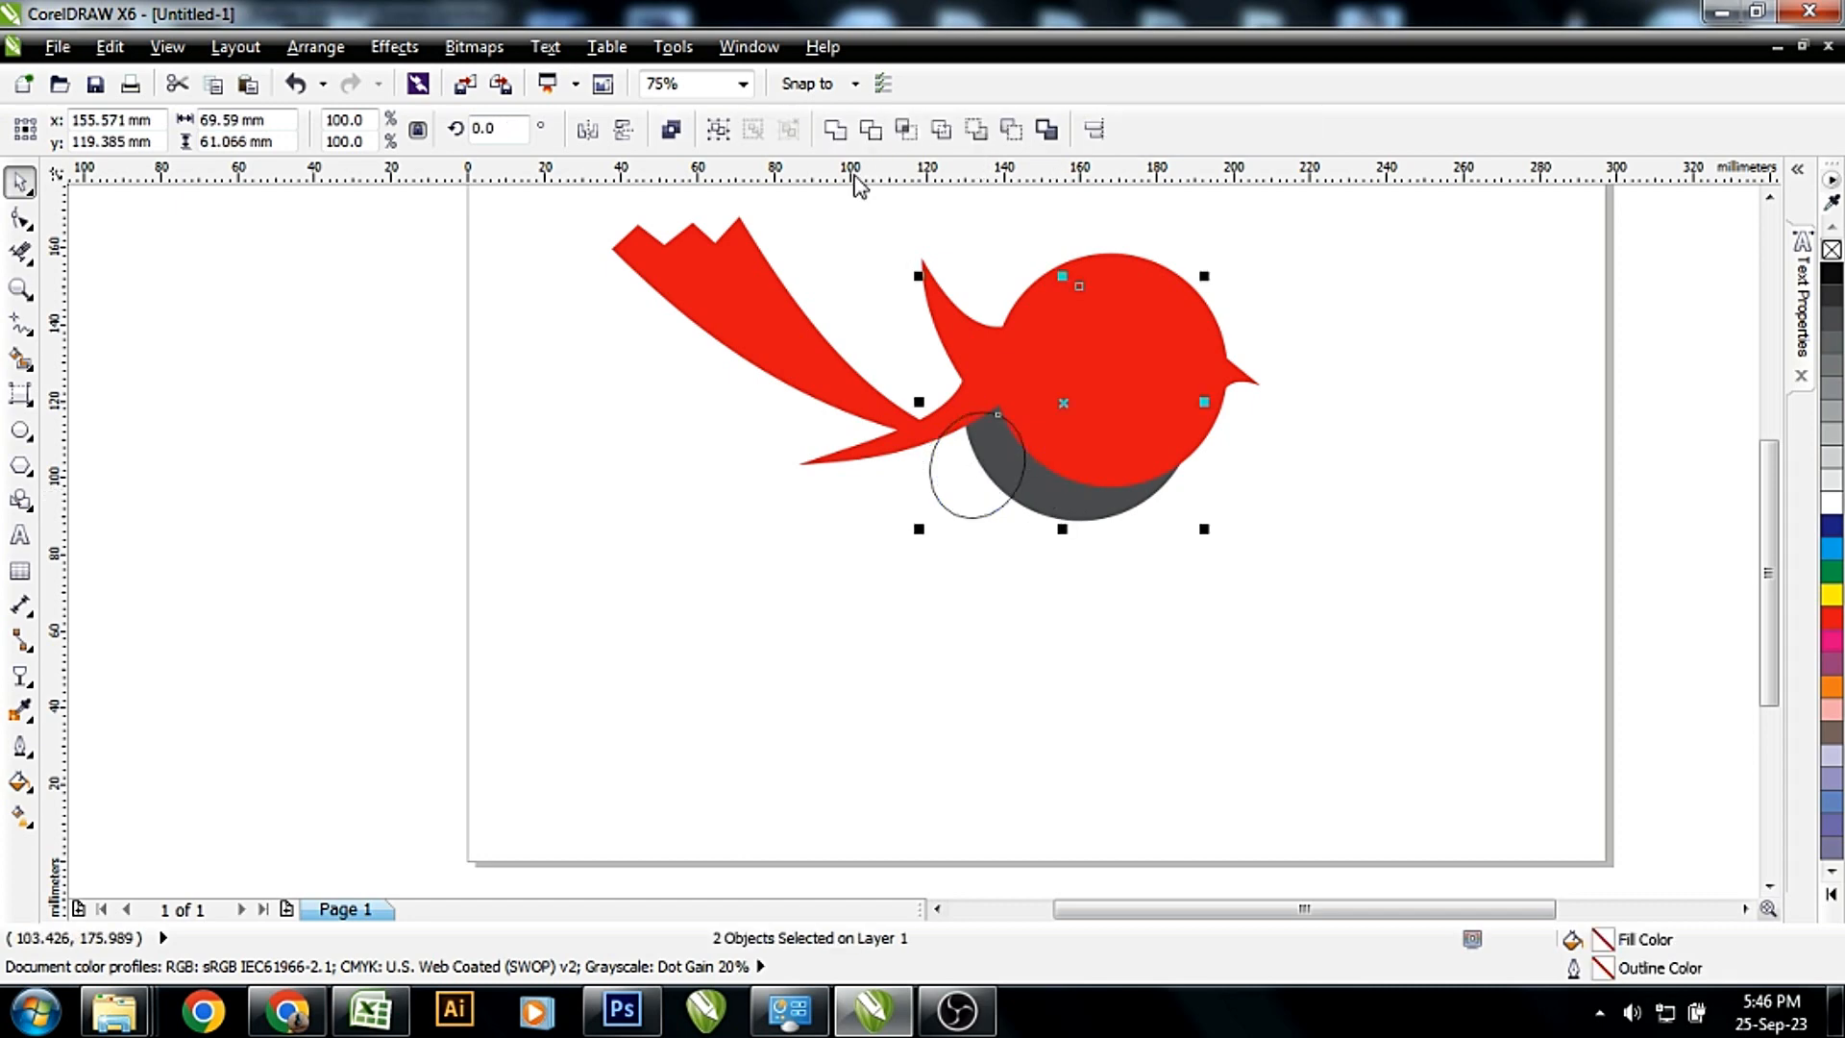
pyautogui.click(835, 128)
pyautogui.click(921, 542)
pyautogui.click(1048, 514)
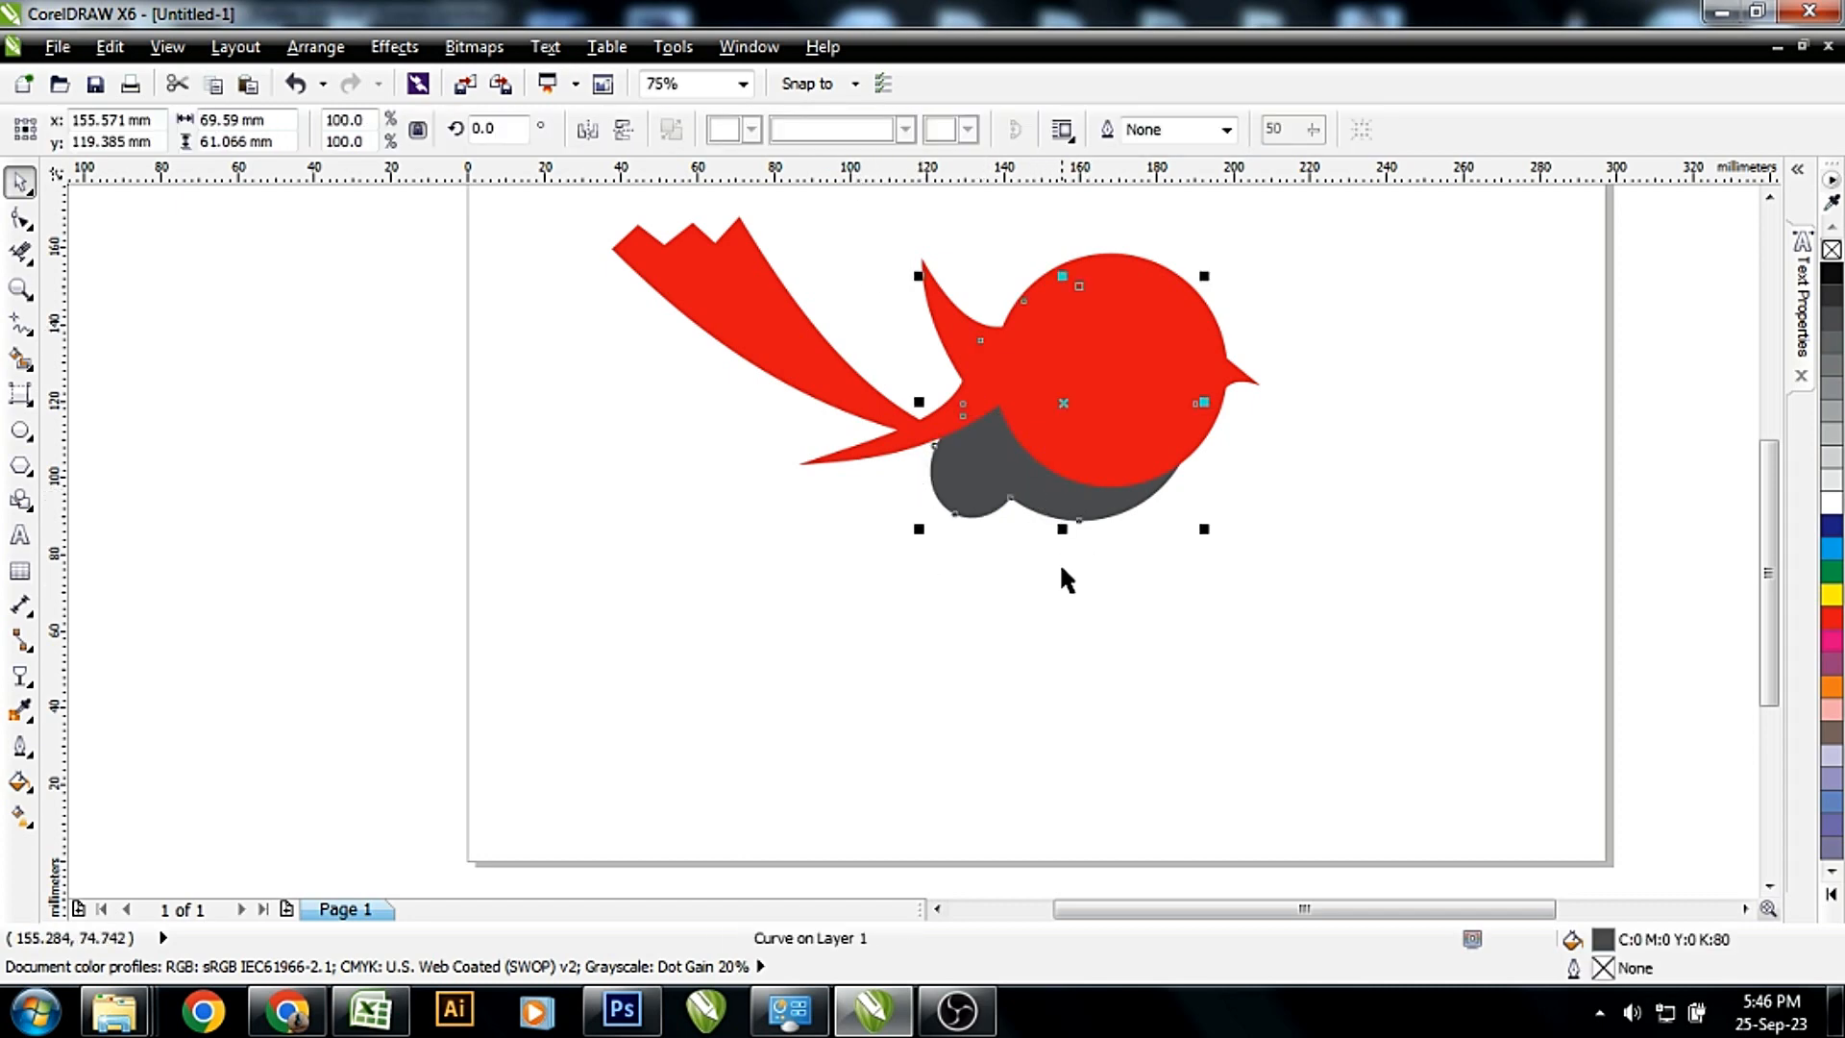
pyautogui.click(1023, 599)
# Draw an ellipse about 2.5 by 1.1 mm just beneath the grey belly, filled black with no outline
pyautogui.scroll(2, 1033, 522)
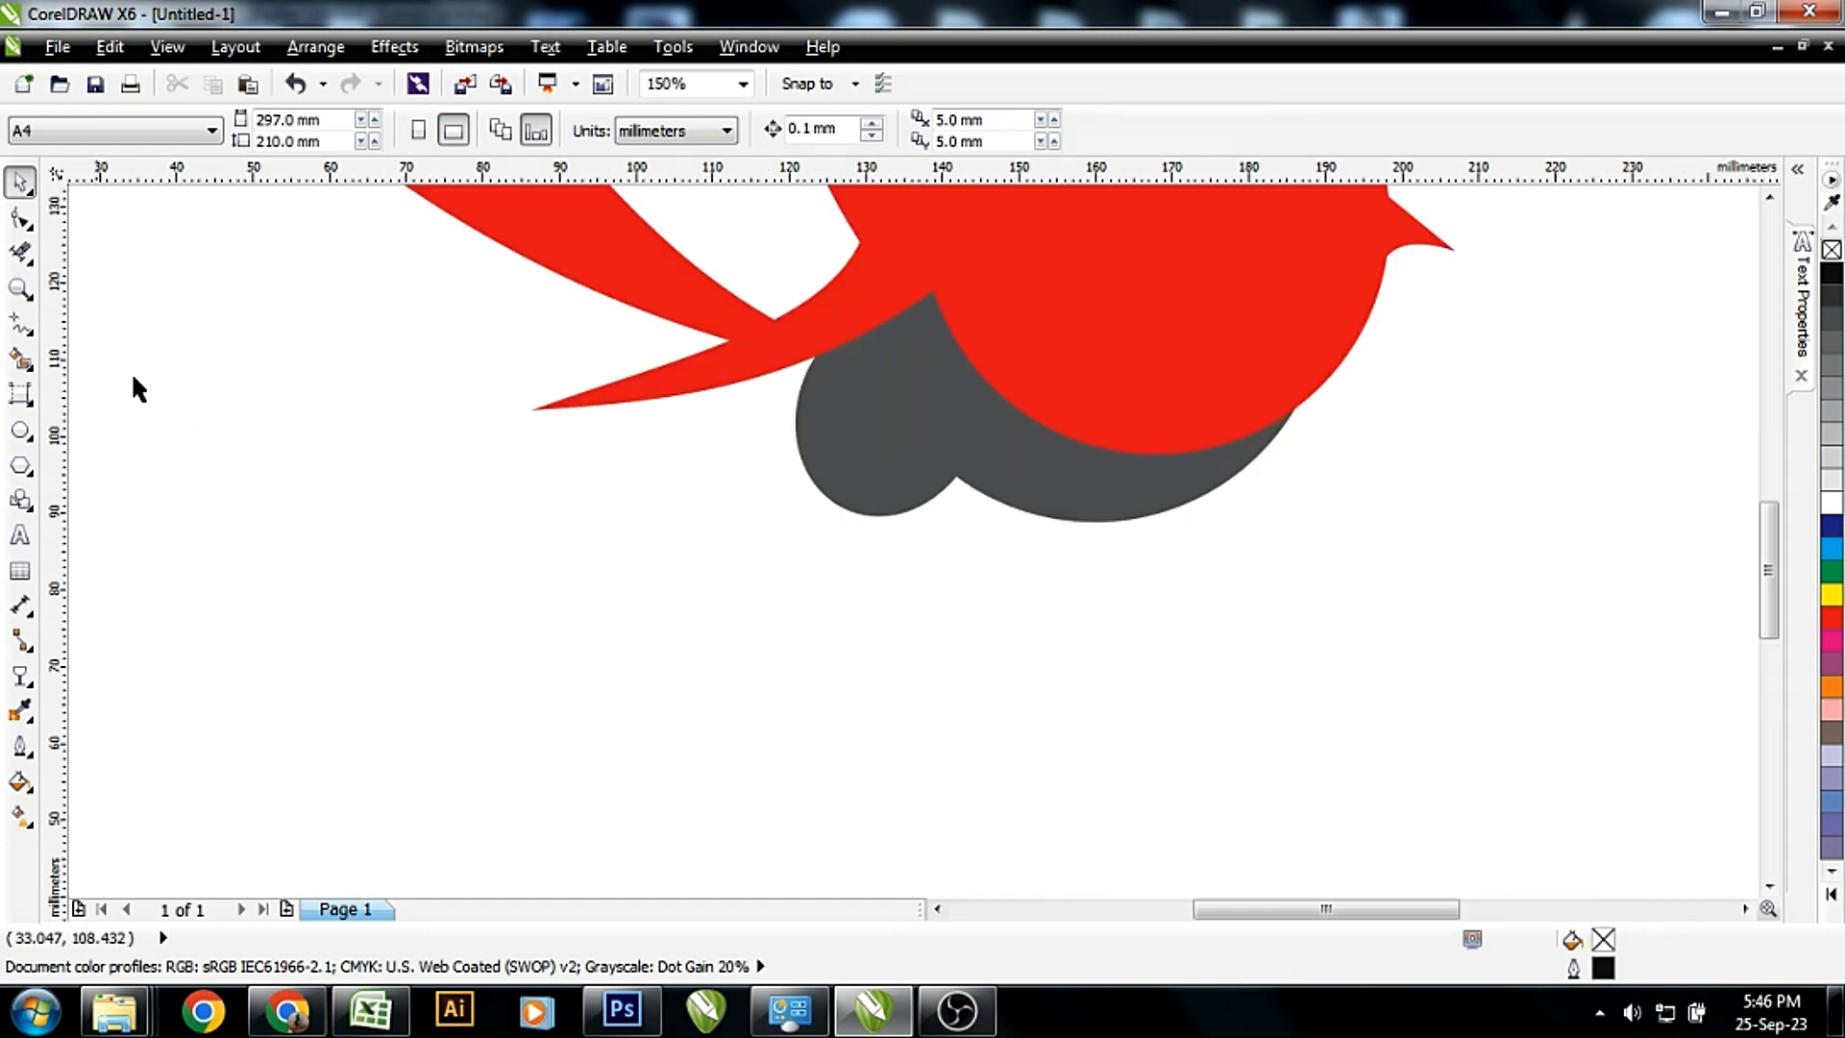
pyautogui.click(21, 432)
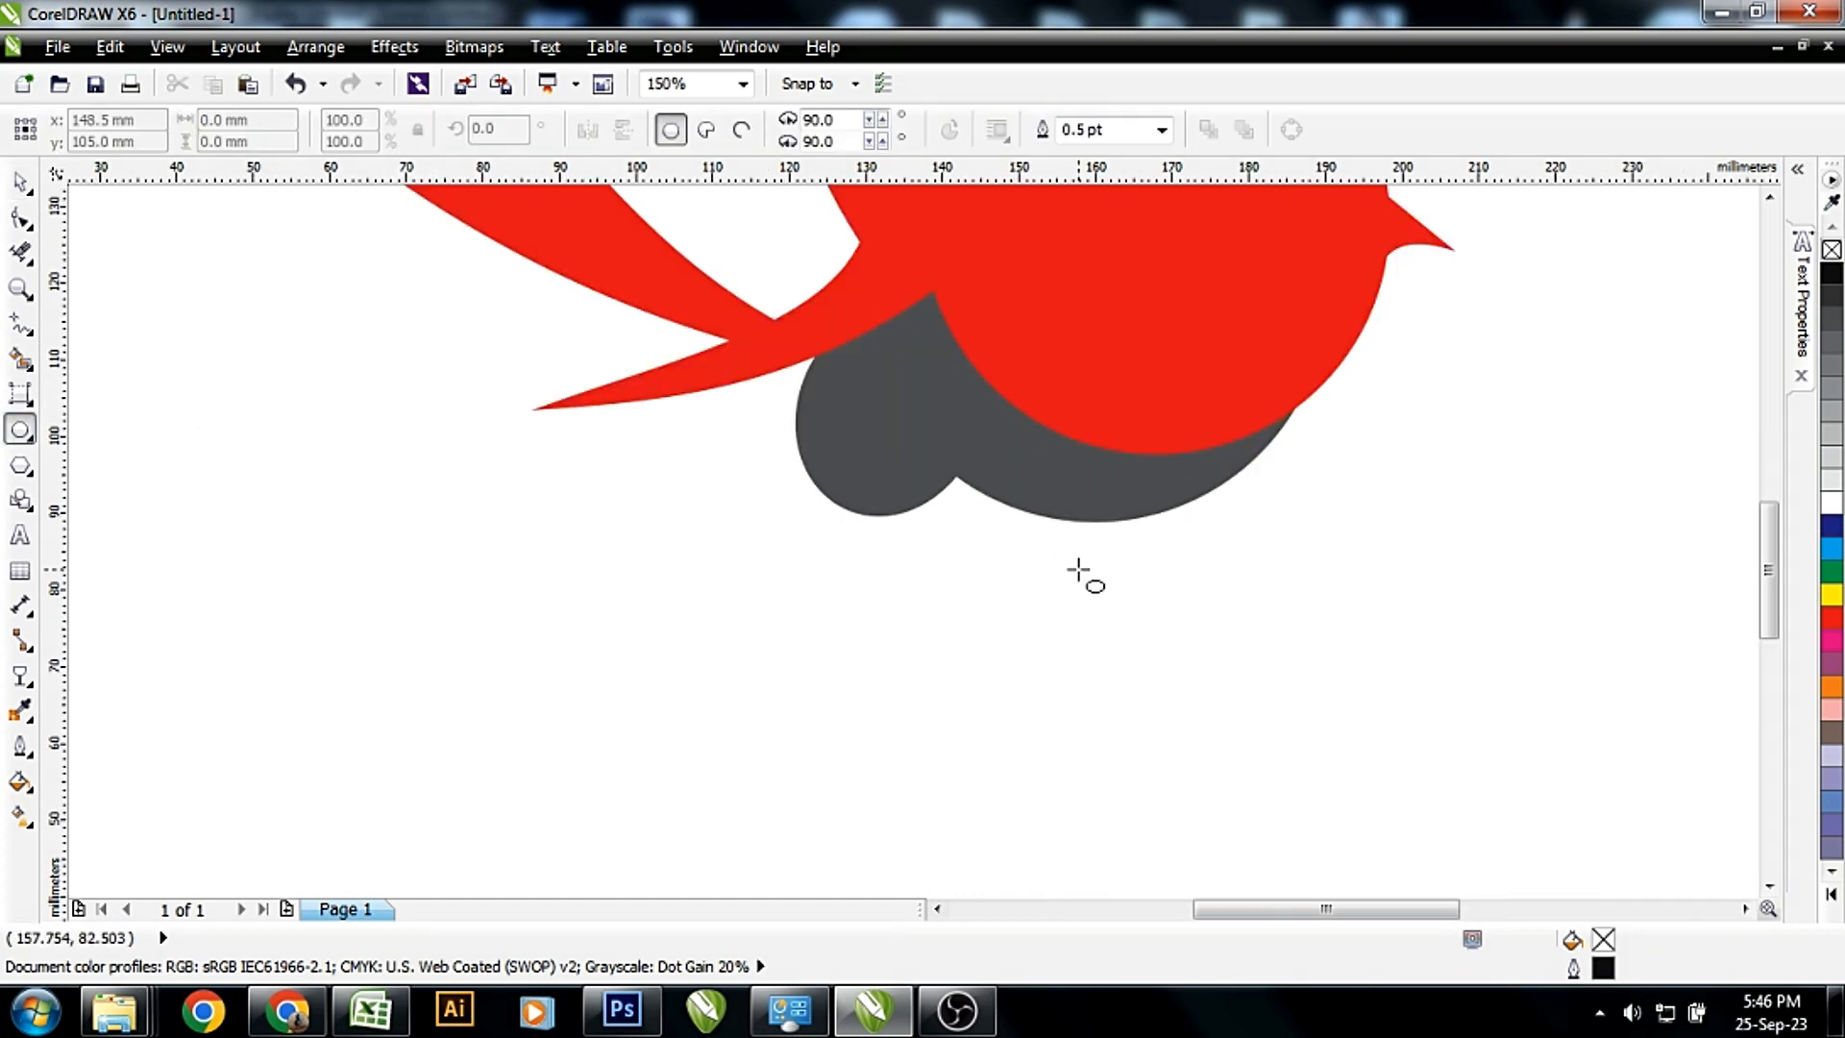
pyautogui.scroll(4, 1079, 571)
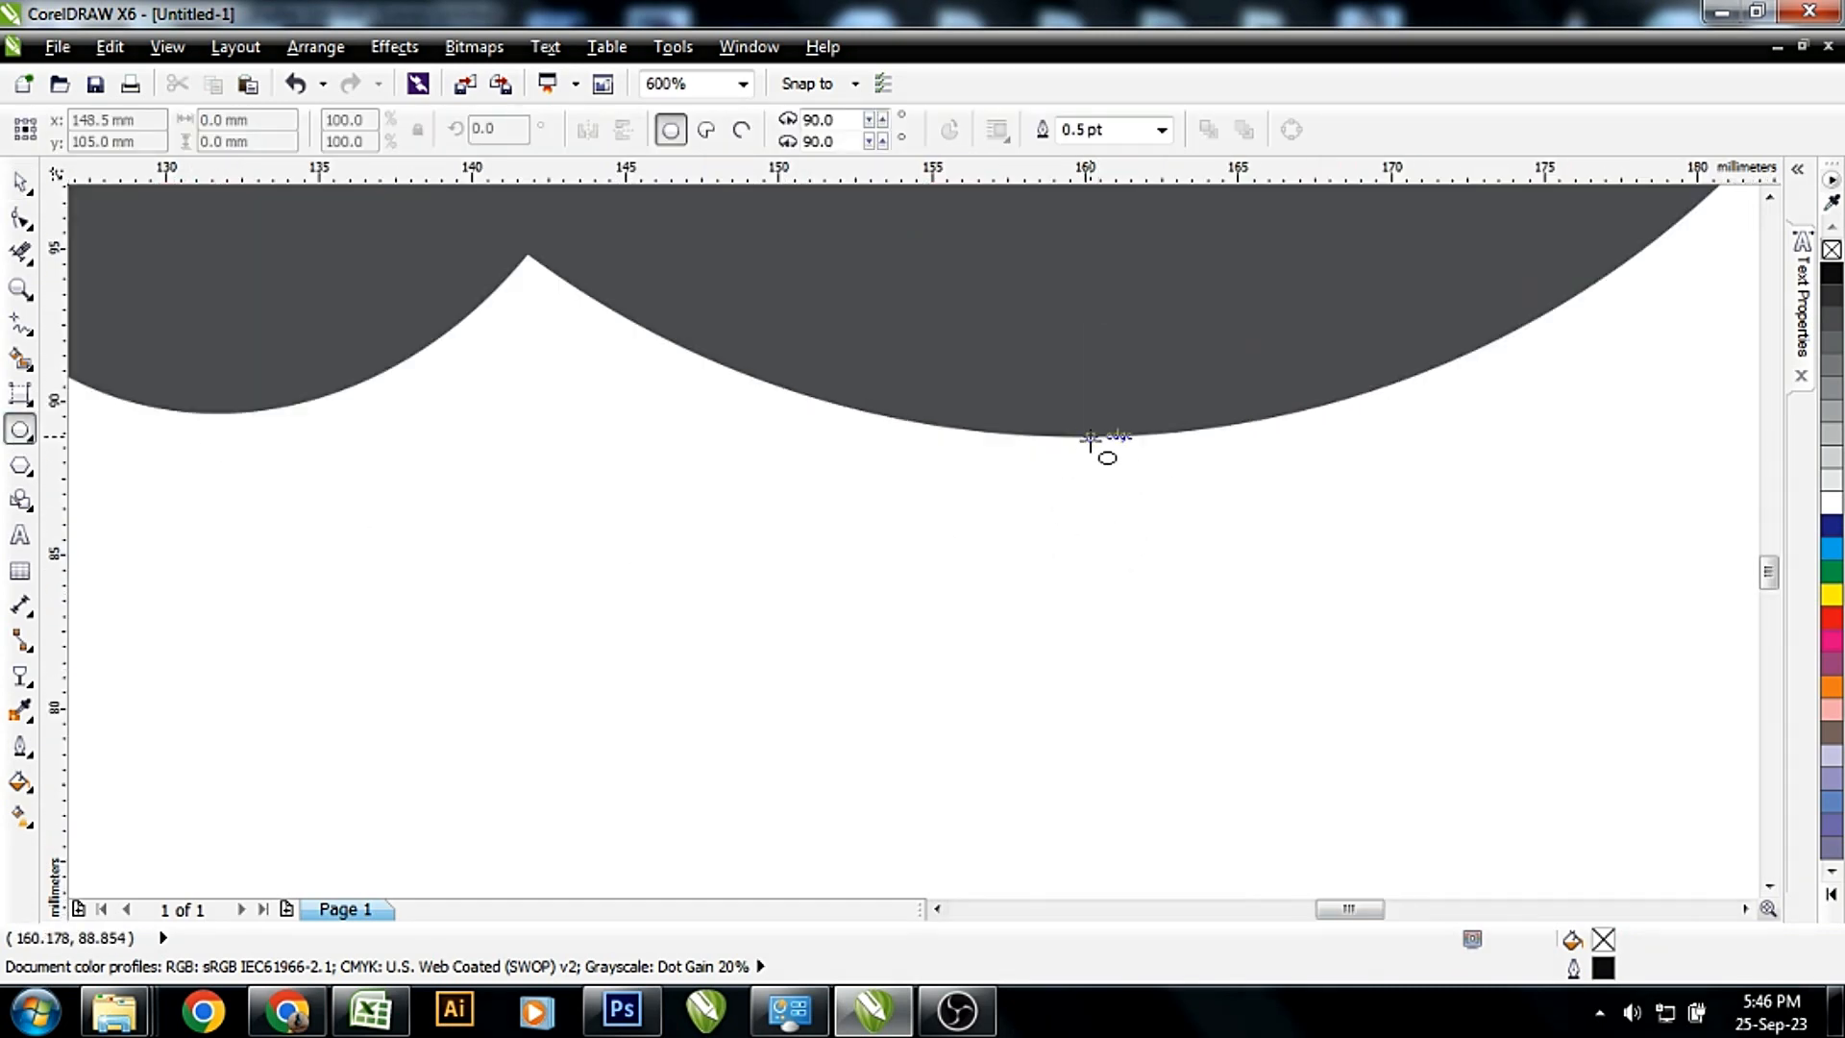
pyautogui.moveTo(1091, 439); pyautogui.dragTo(1169, 471)
pyautogui.click(1832, 272)
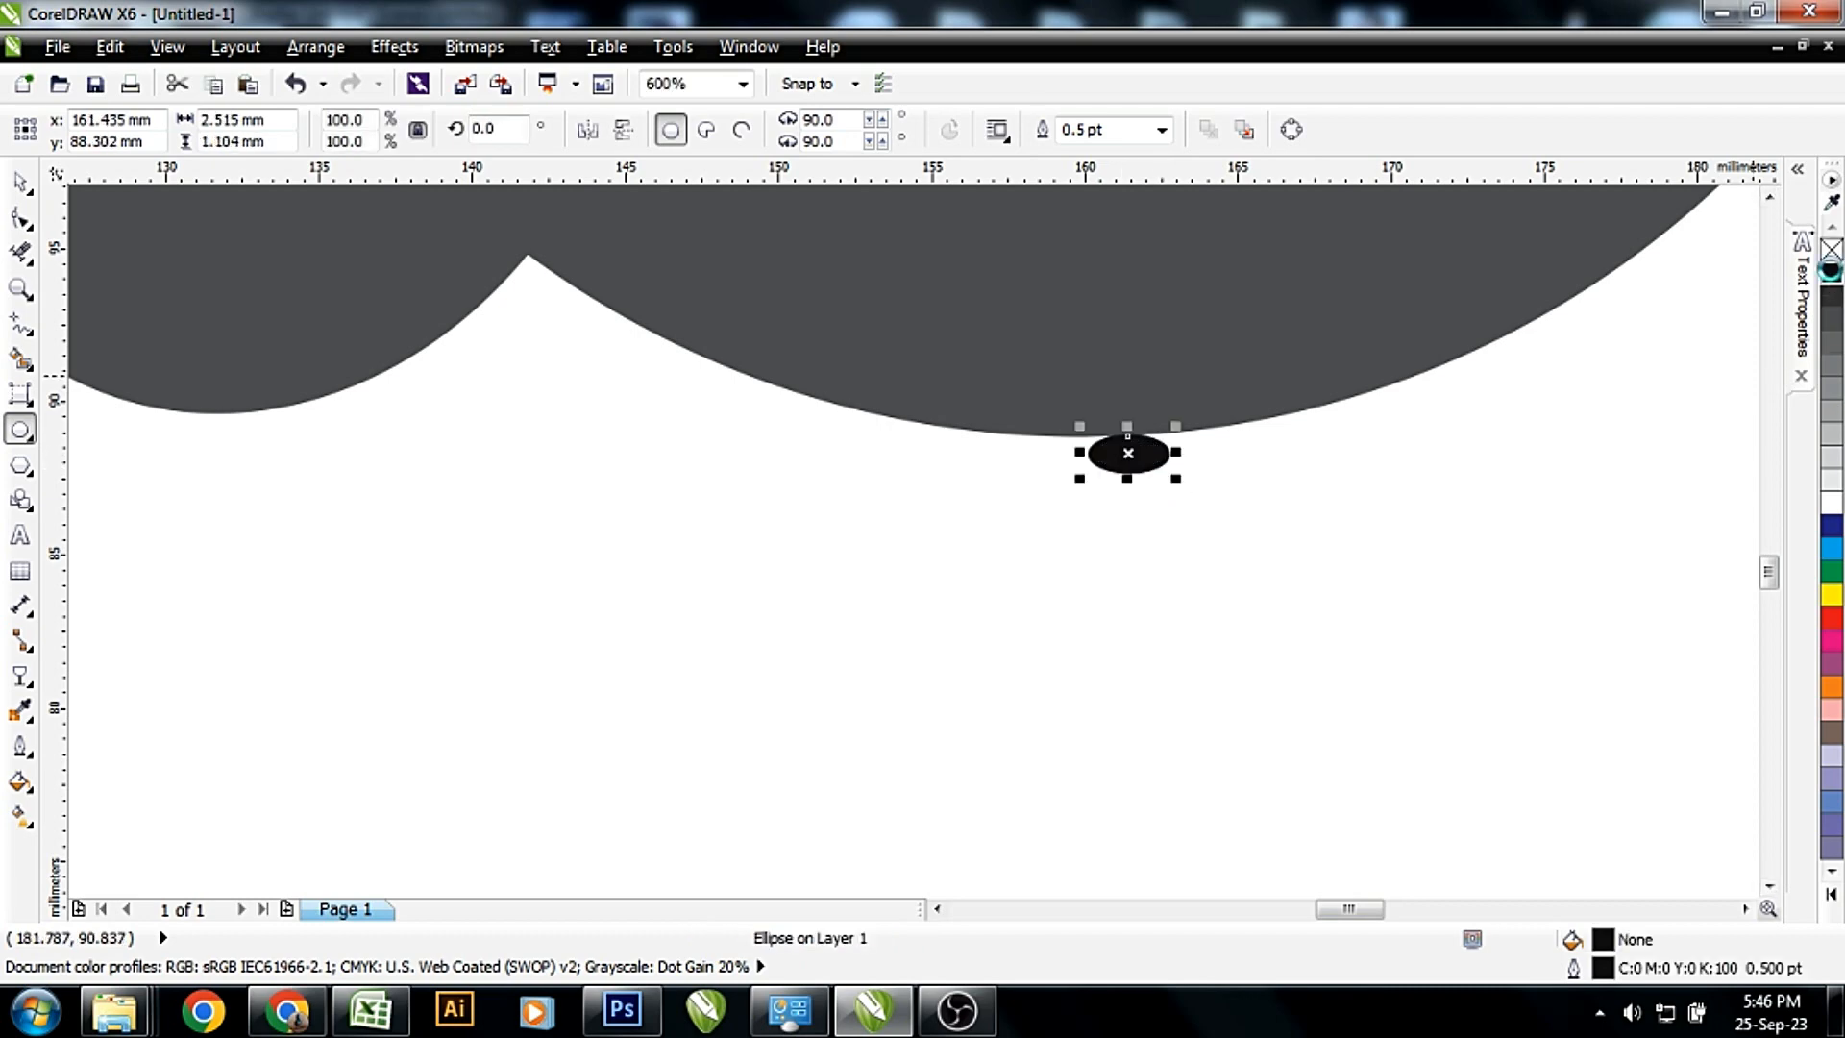
pyautogui.rightClick(1832, 248)
pyautogui.click(20, 181)
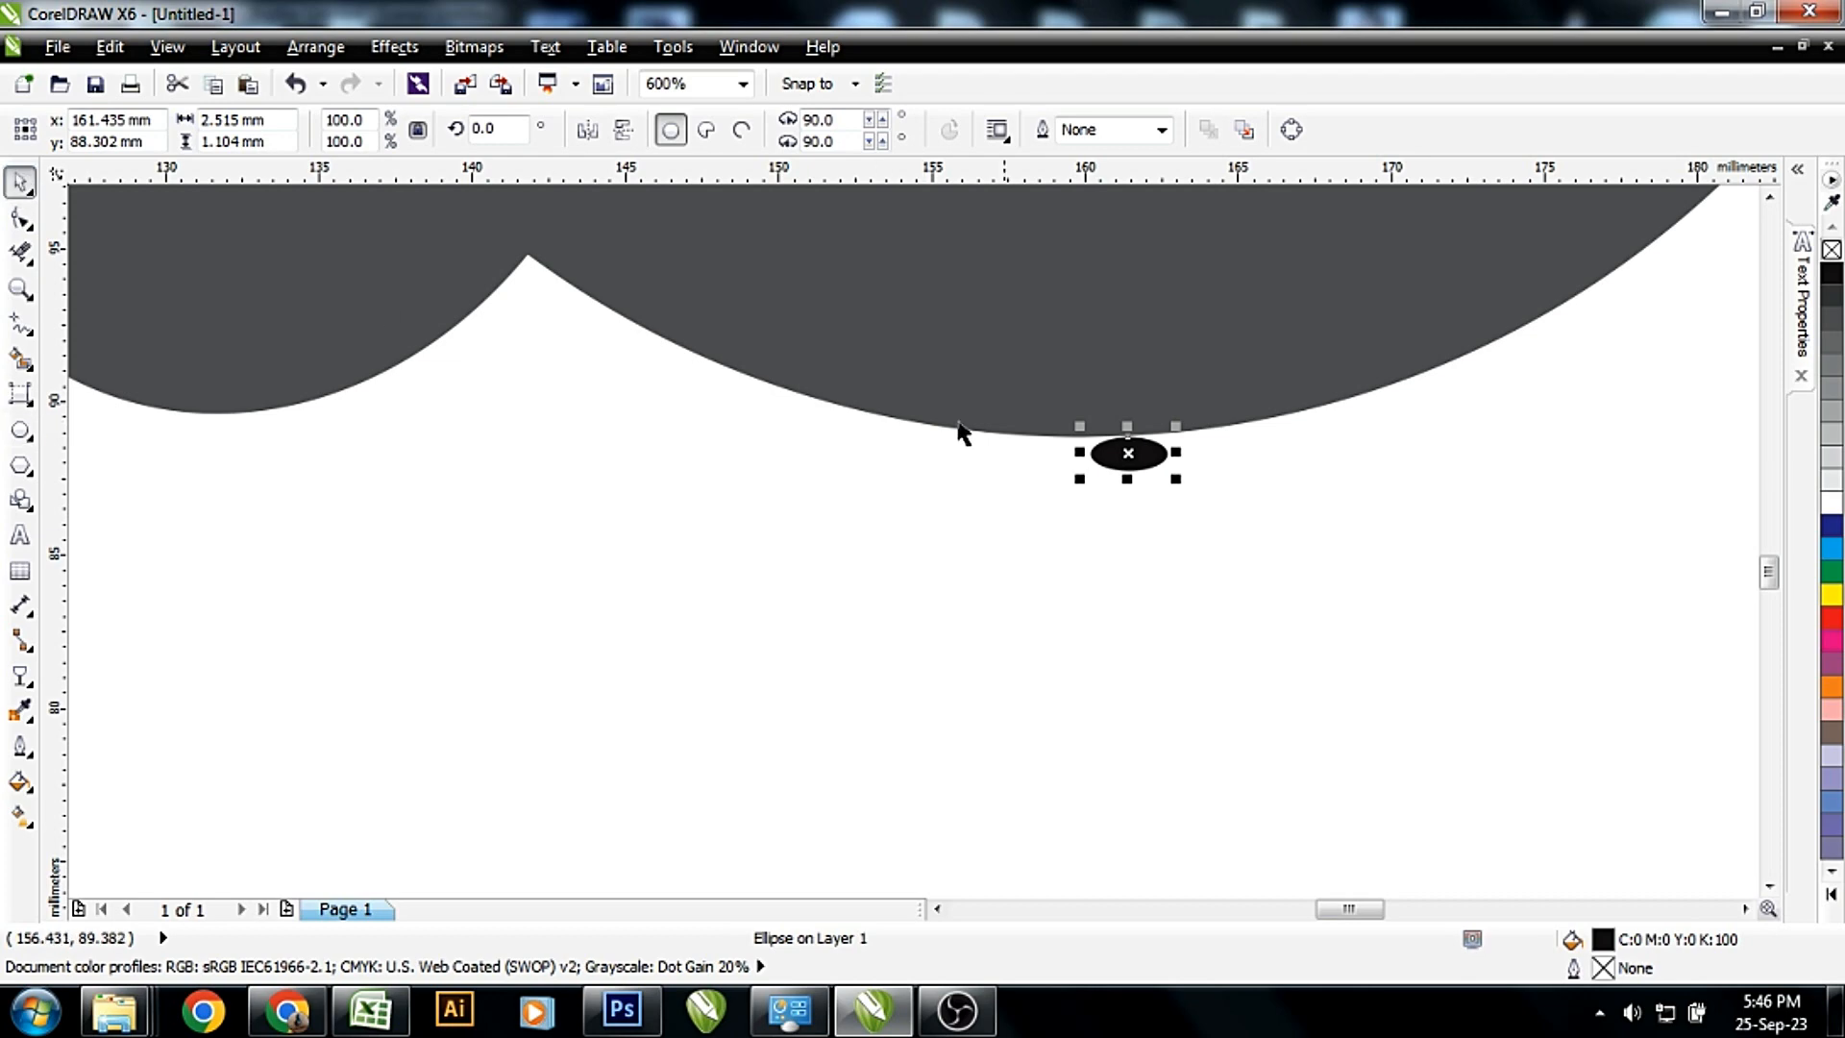
# Duplicate the small black ellipse, placing the copy just to its right along the belly's lower edge
pyautogui.scroll(1, 1128, 452)
pyautogui.moveTo(1133, 434); pyautogui.dragTo(1257, 427)
pyautogui.rightClick(1257, 427)
pyautogui.scroll(-2, 1260, 511)
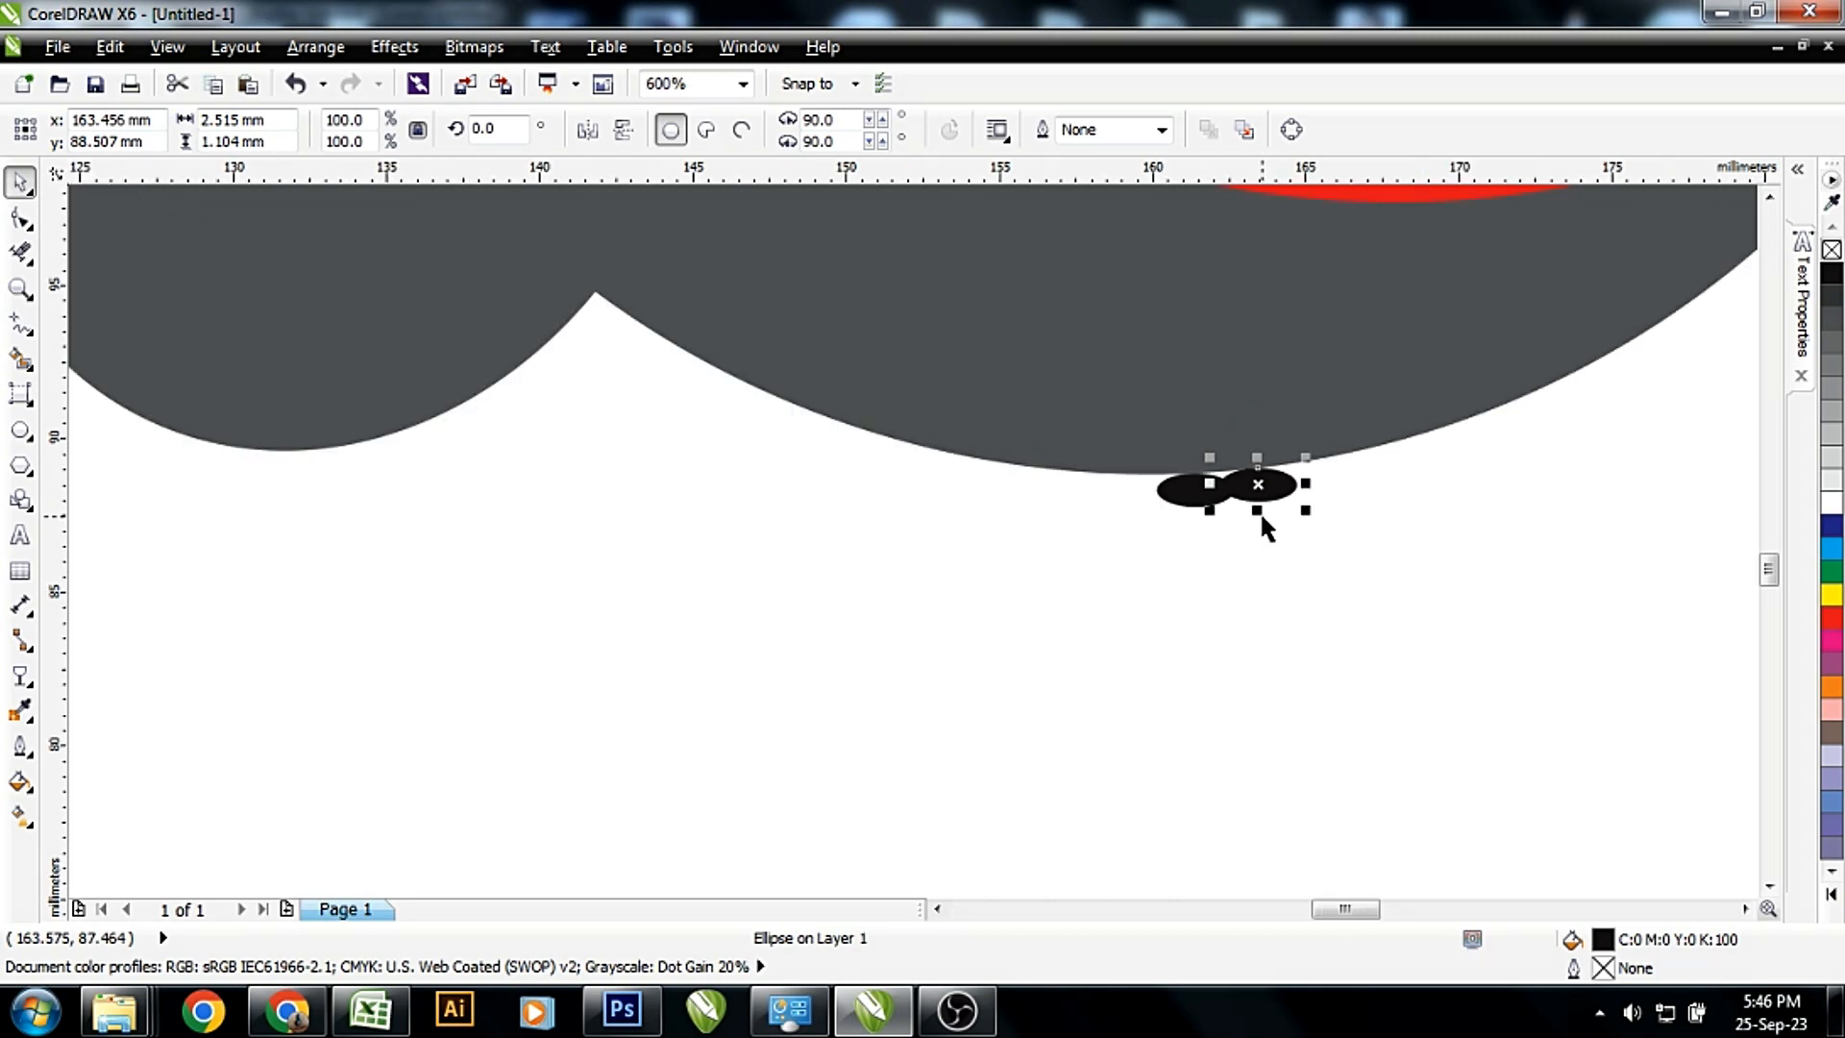
pyautogui.scroll(-2, 1261, 575)
pyautogui.click(1261, 576)
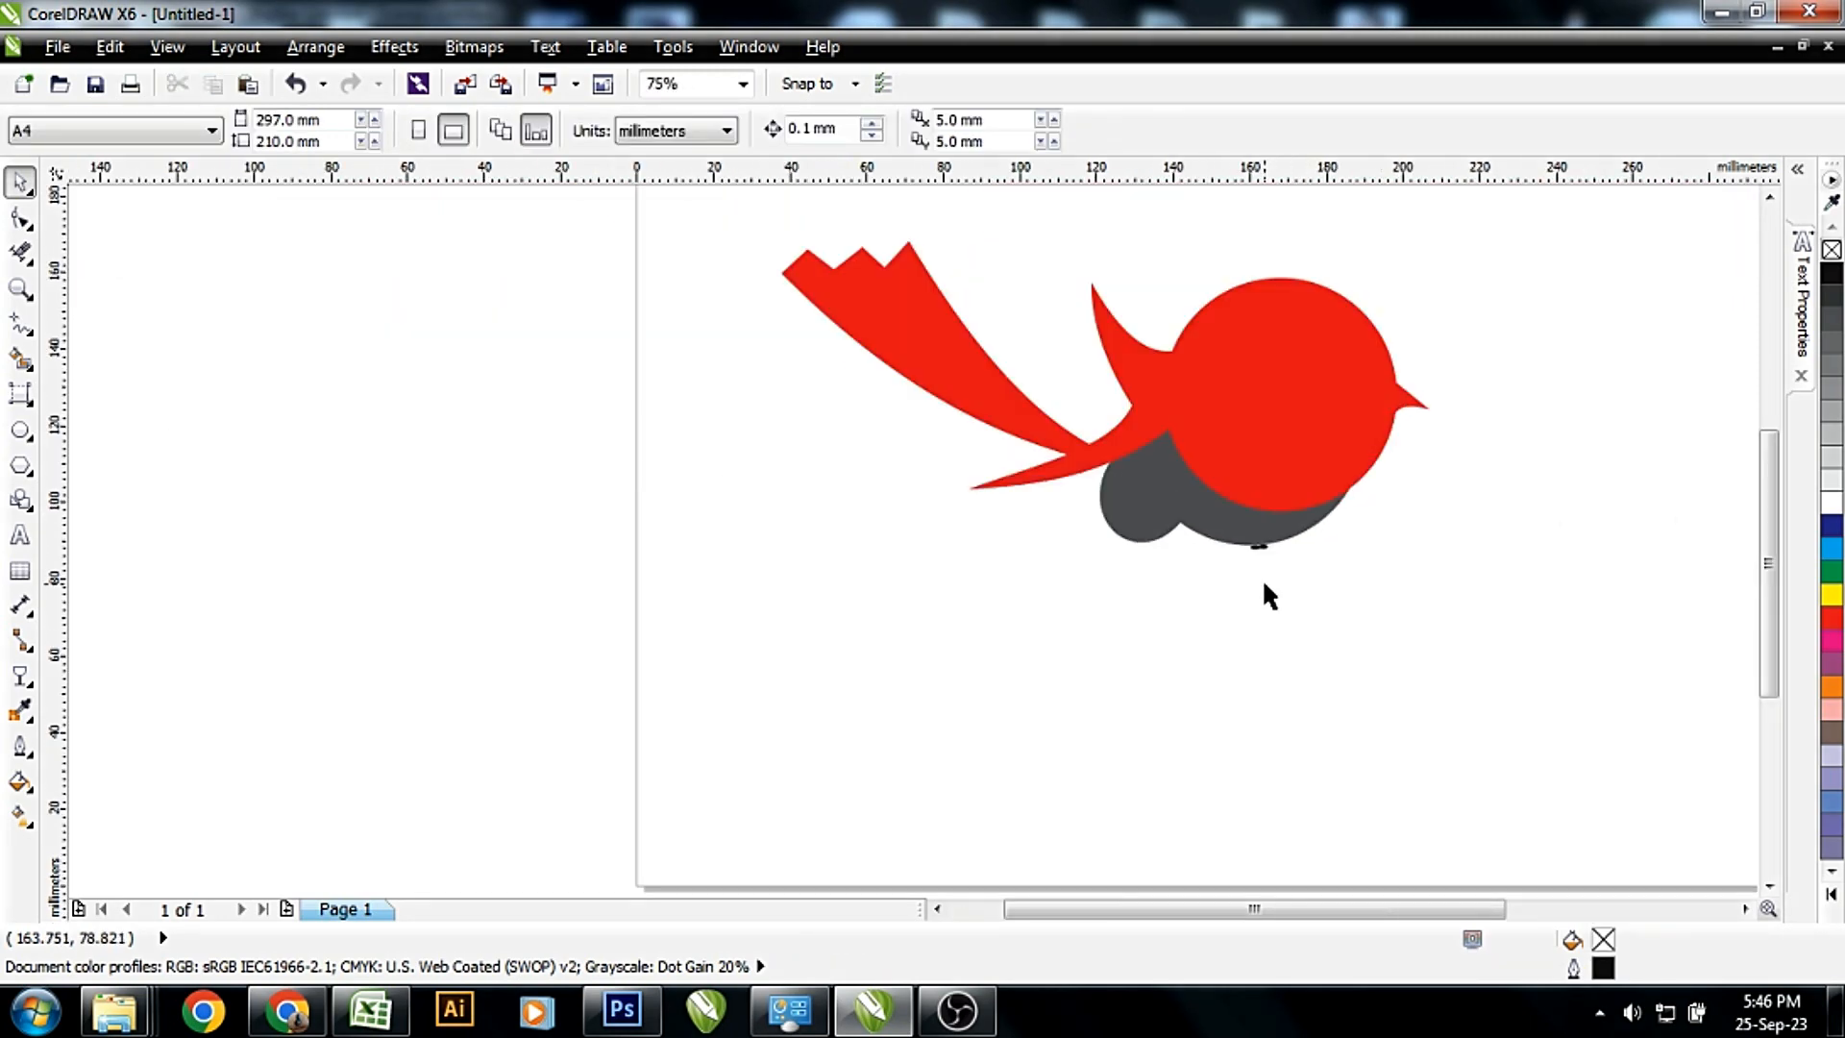
# Enlarge both black foot ellipses to 137.7% and space them slightly apart under the belly
pyautogui.scroll(3, 1264, 583)
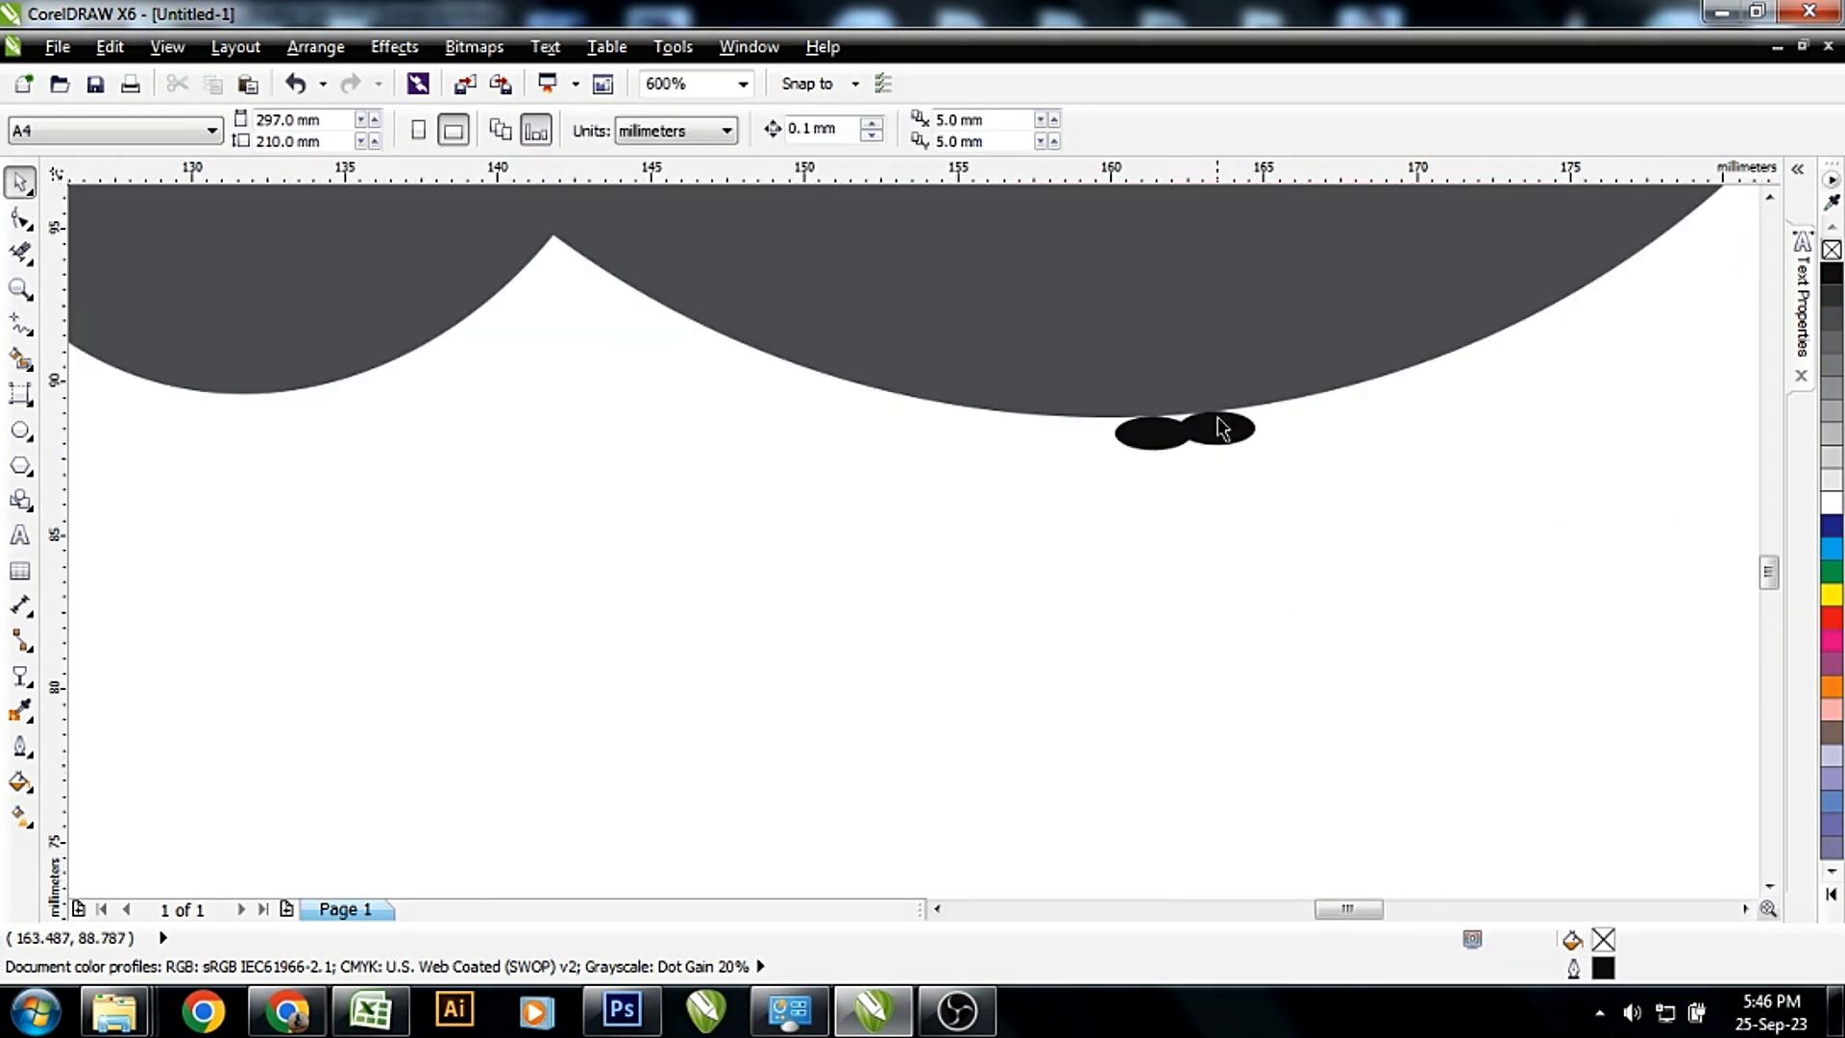
pyautogui.click(1218, 426)
pyautogui.keyDown('shift'); pyautogui.click(1150, 424); pyautogui.keyUp('shift')
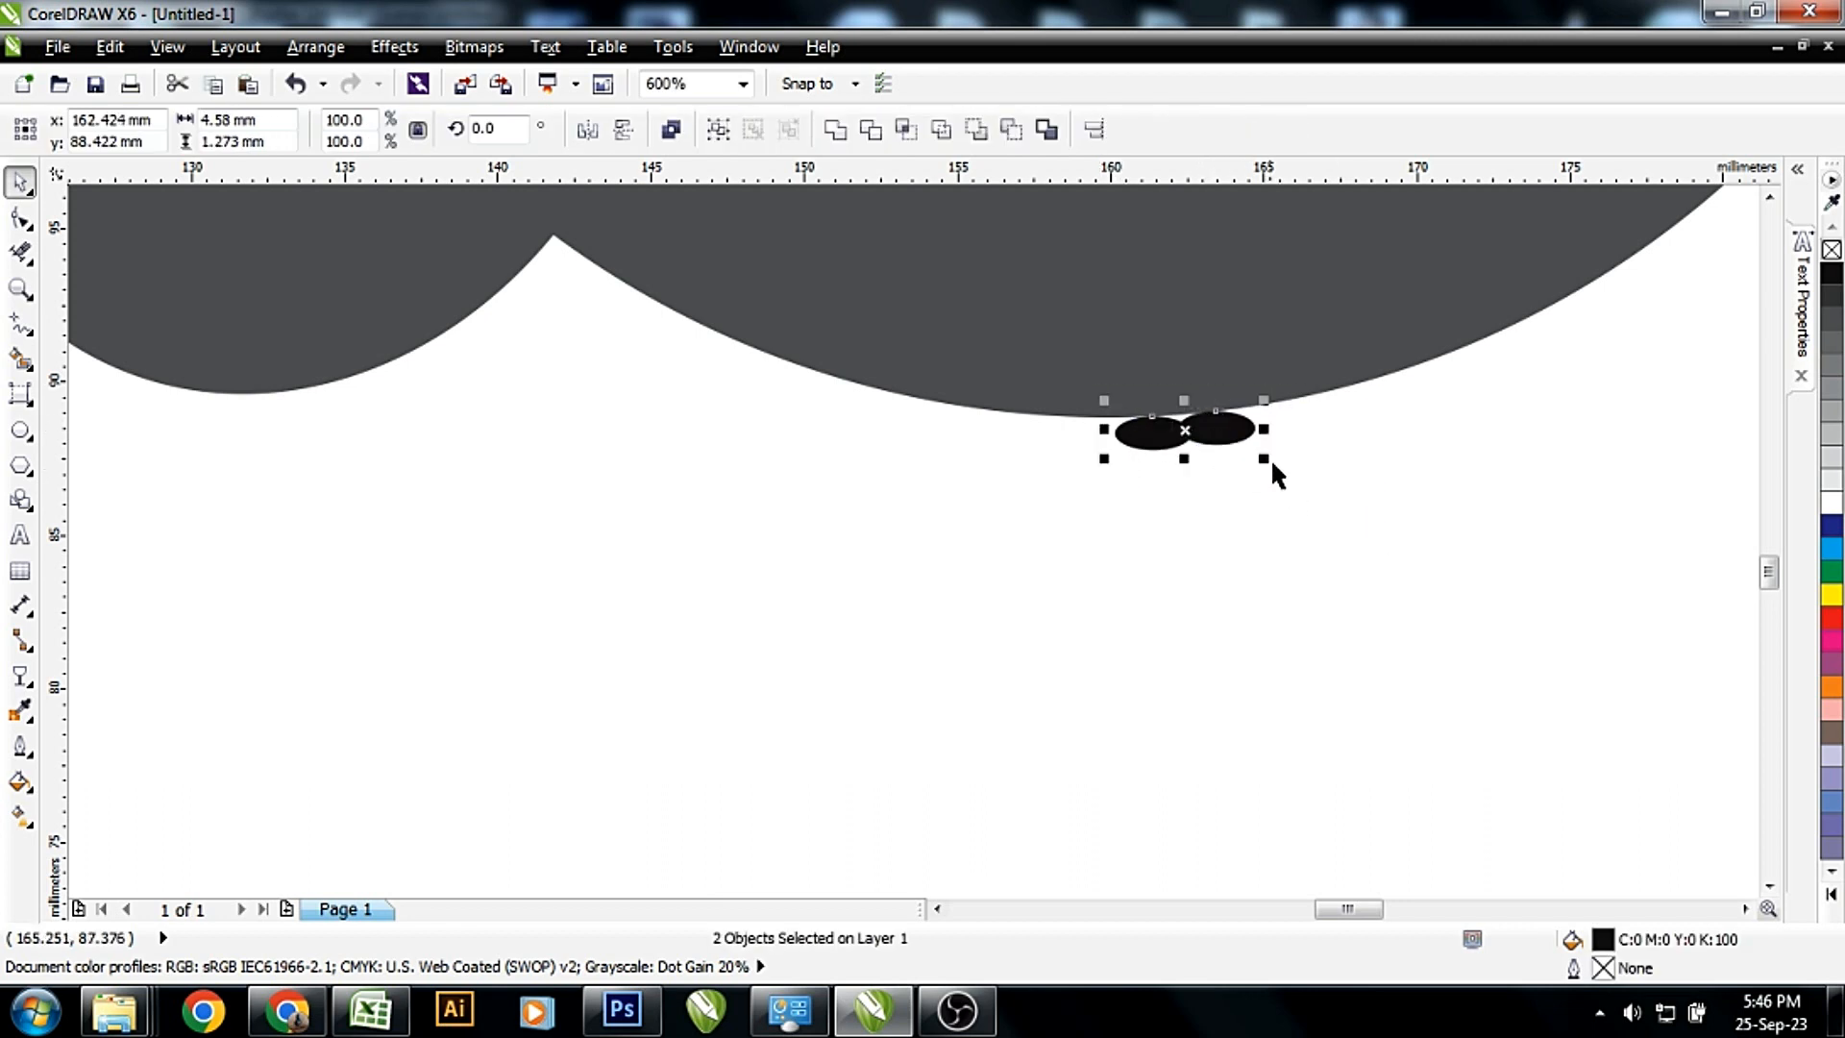
pyautogui.moveTo(1264, 458); pyautogui.dragTo(1332, 504)
pyautogui.click(1318, 502)
pyautogui.moveTo(1155, 449); pyautogui.dragTo(1068, 437)
pyautogui.click(1341, 490)
pyautogui.moveTo(1310, 486); pyautogui.dragTo(1196, 435)
pyautogui.scroll(-3, 1169, 488)
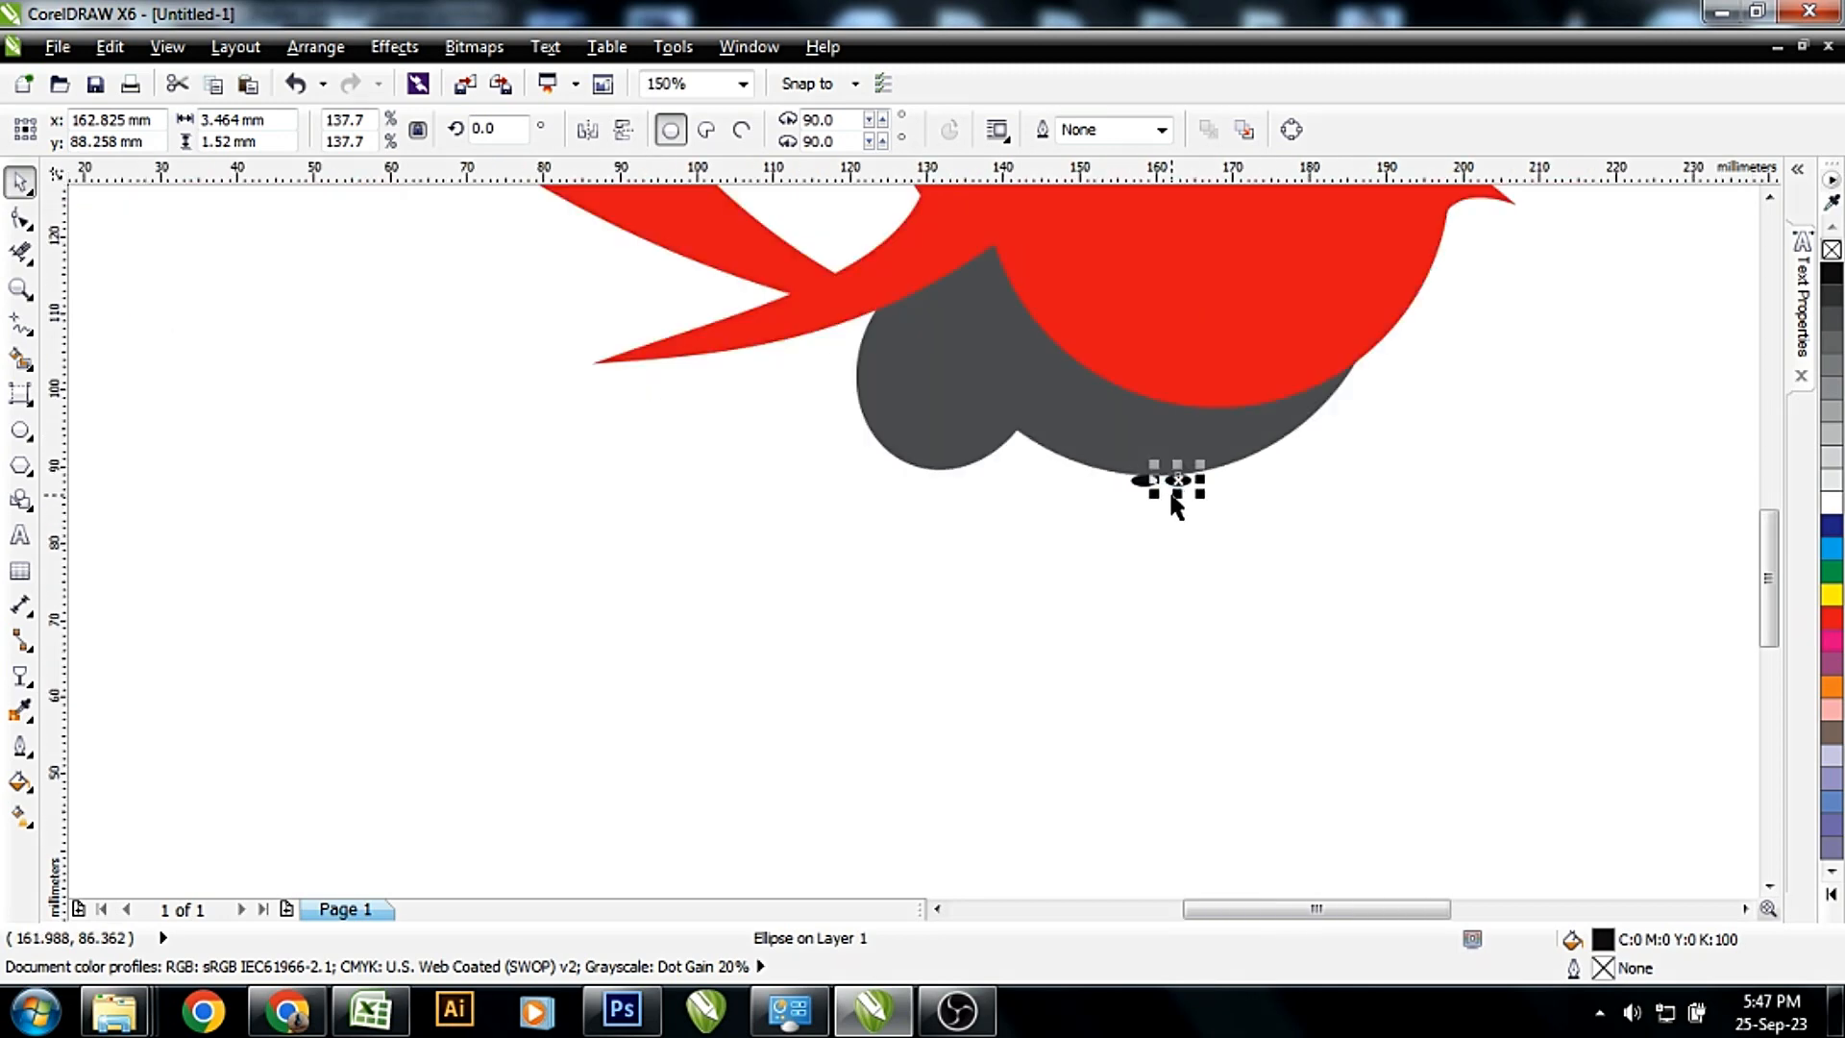
pyautogui.click(1144, 541)
pyautogui.scroll(-1, 1145, 540)
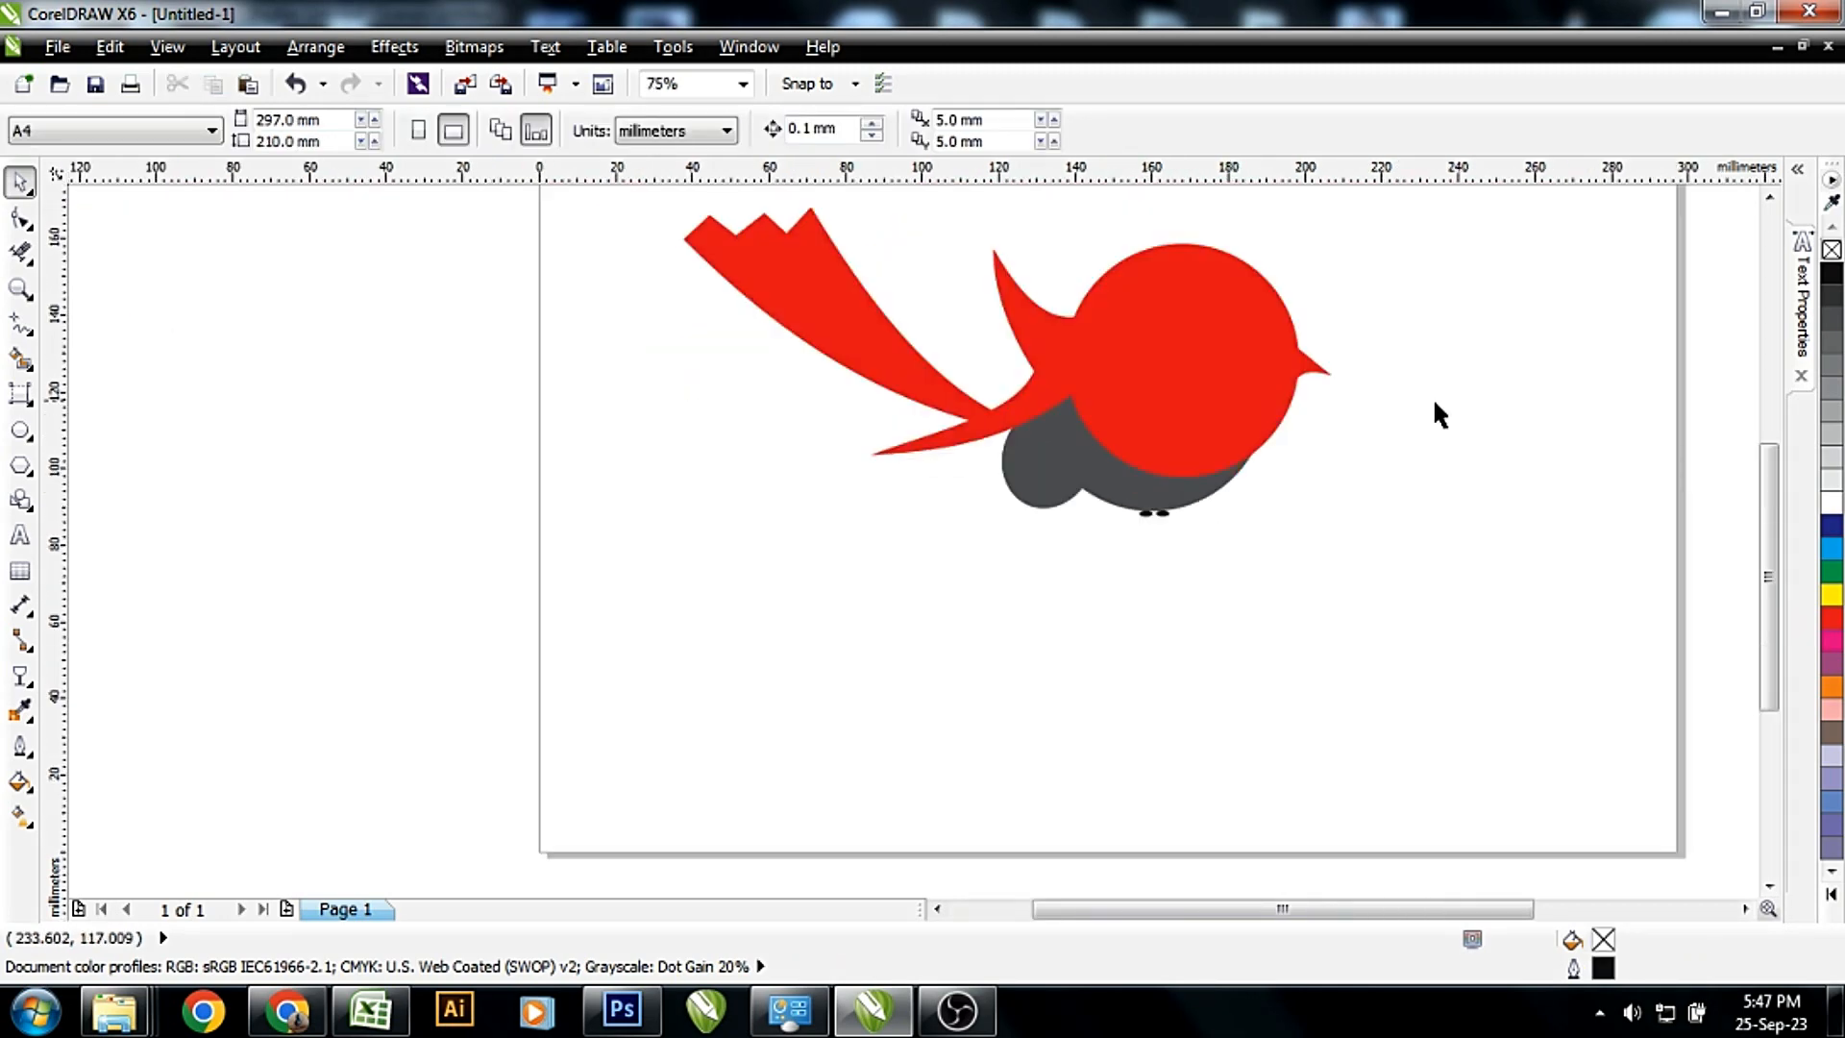
# Draw an upright ellipse about 8 by 15.5 mm on the head near the beak and fill it white
pyautogui.click(20, 430)
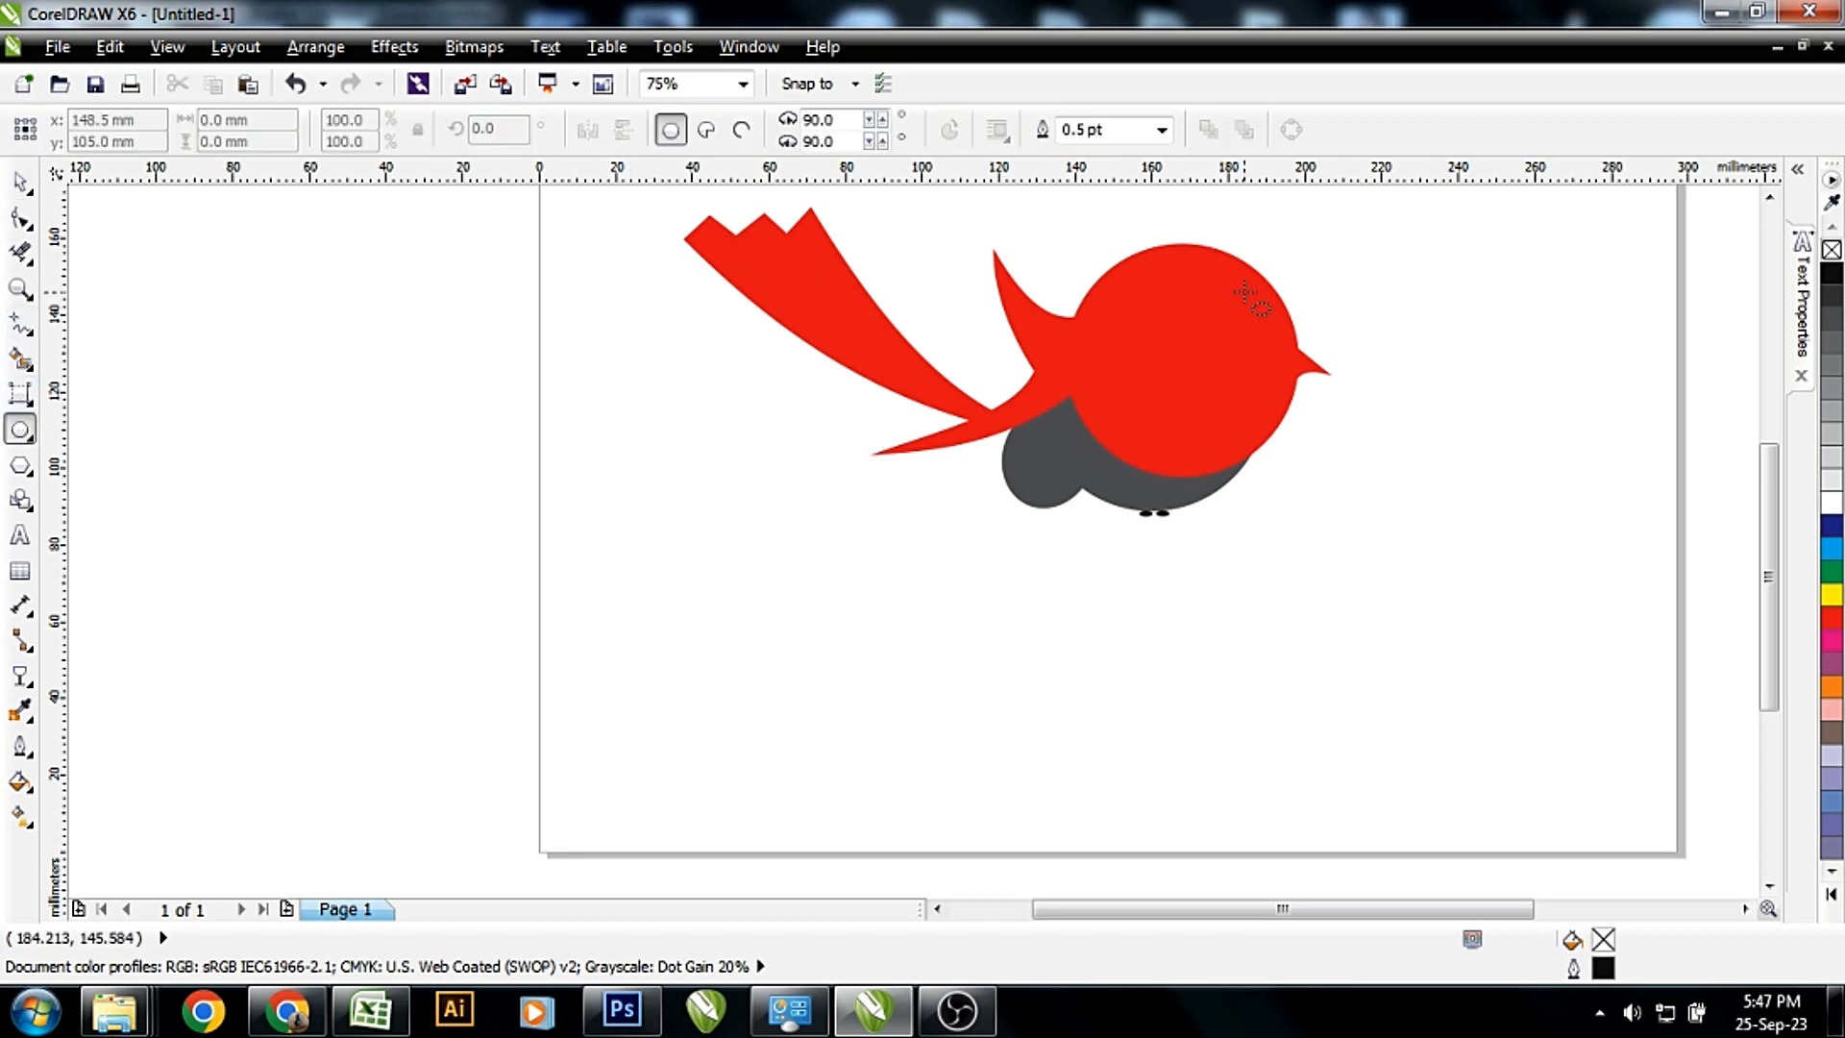
pyautogui.moveTo(1241, 294); pyautogui.dragTo(1270, 353)
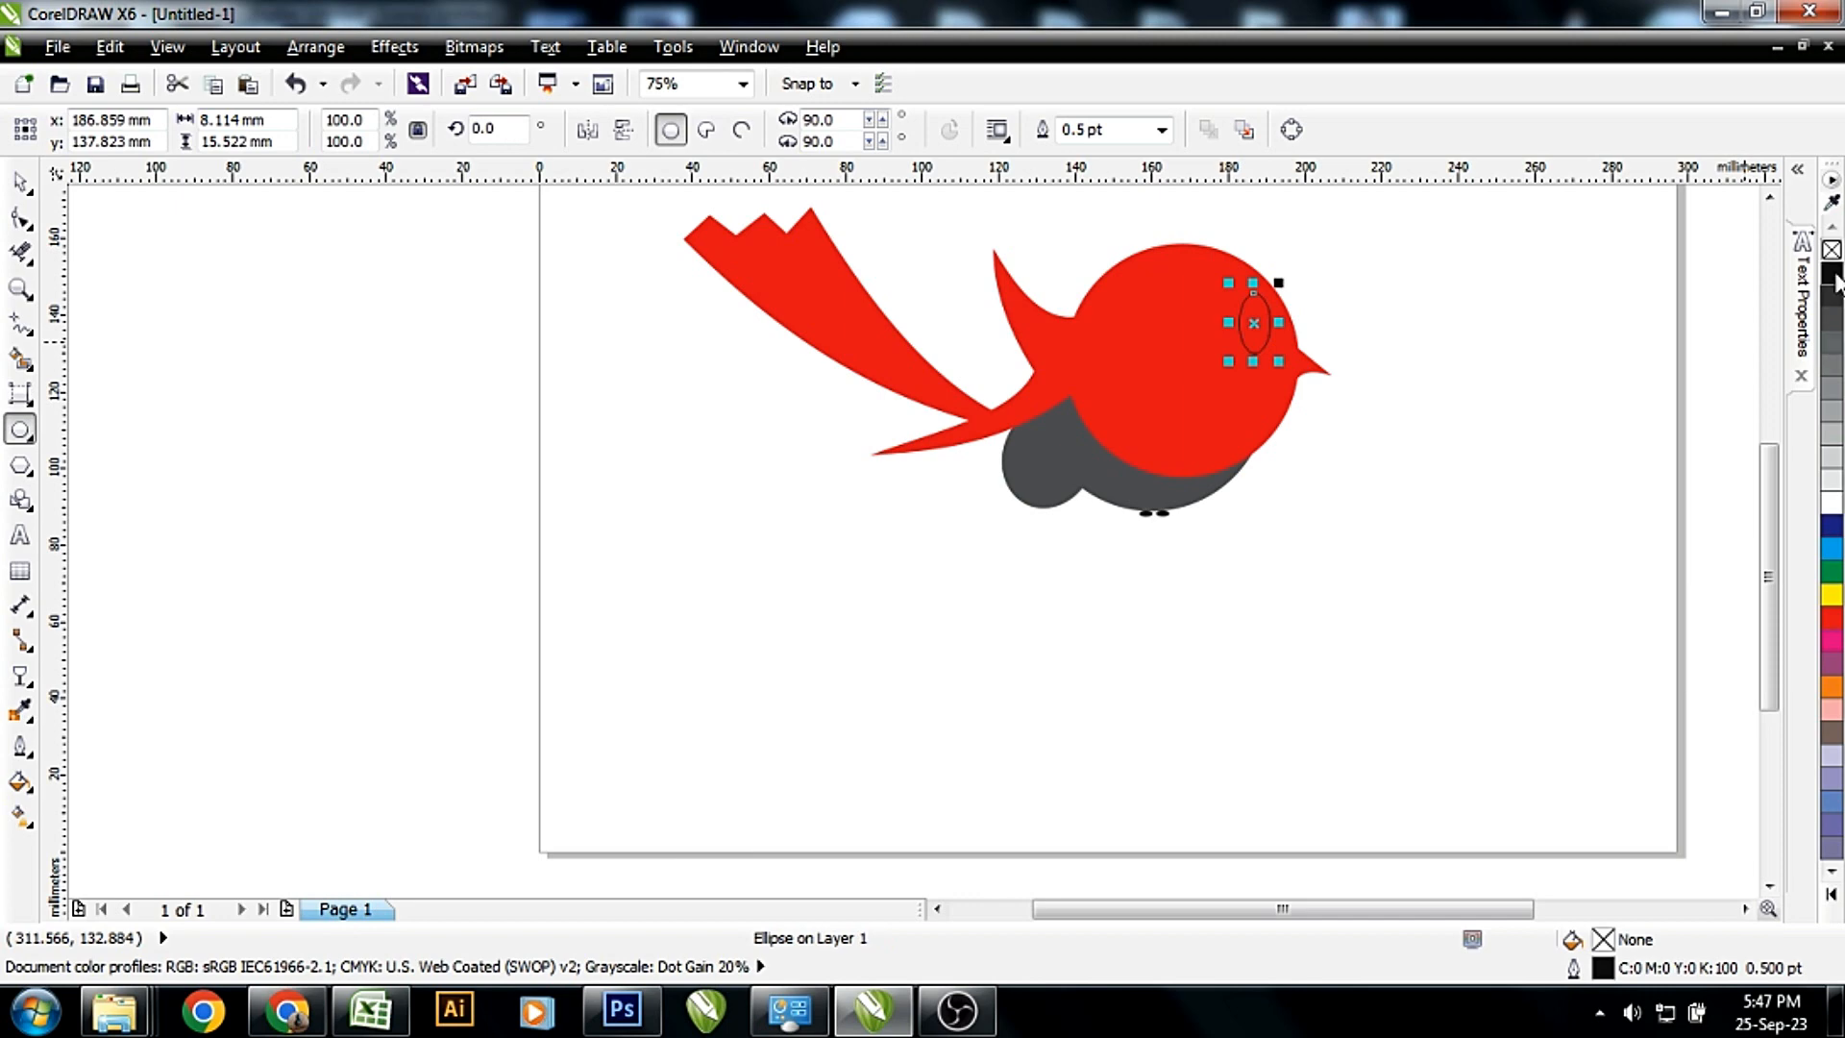
pyautogui.click(1832, 503)
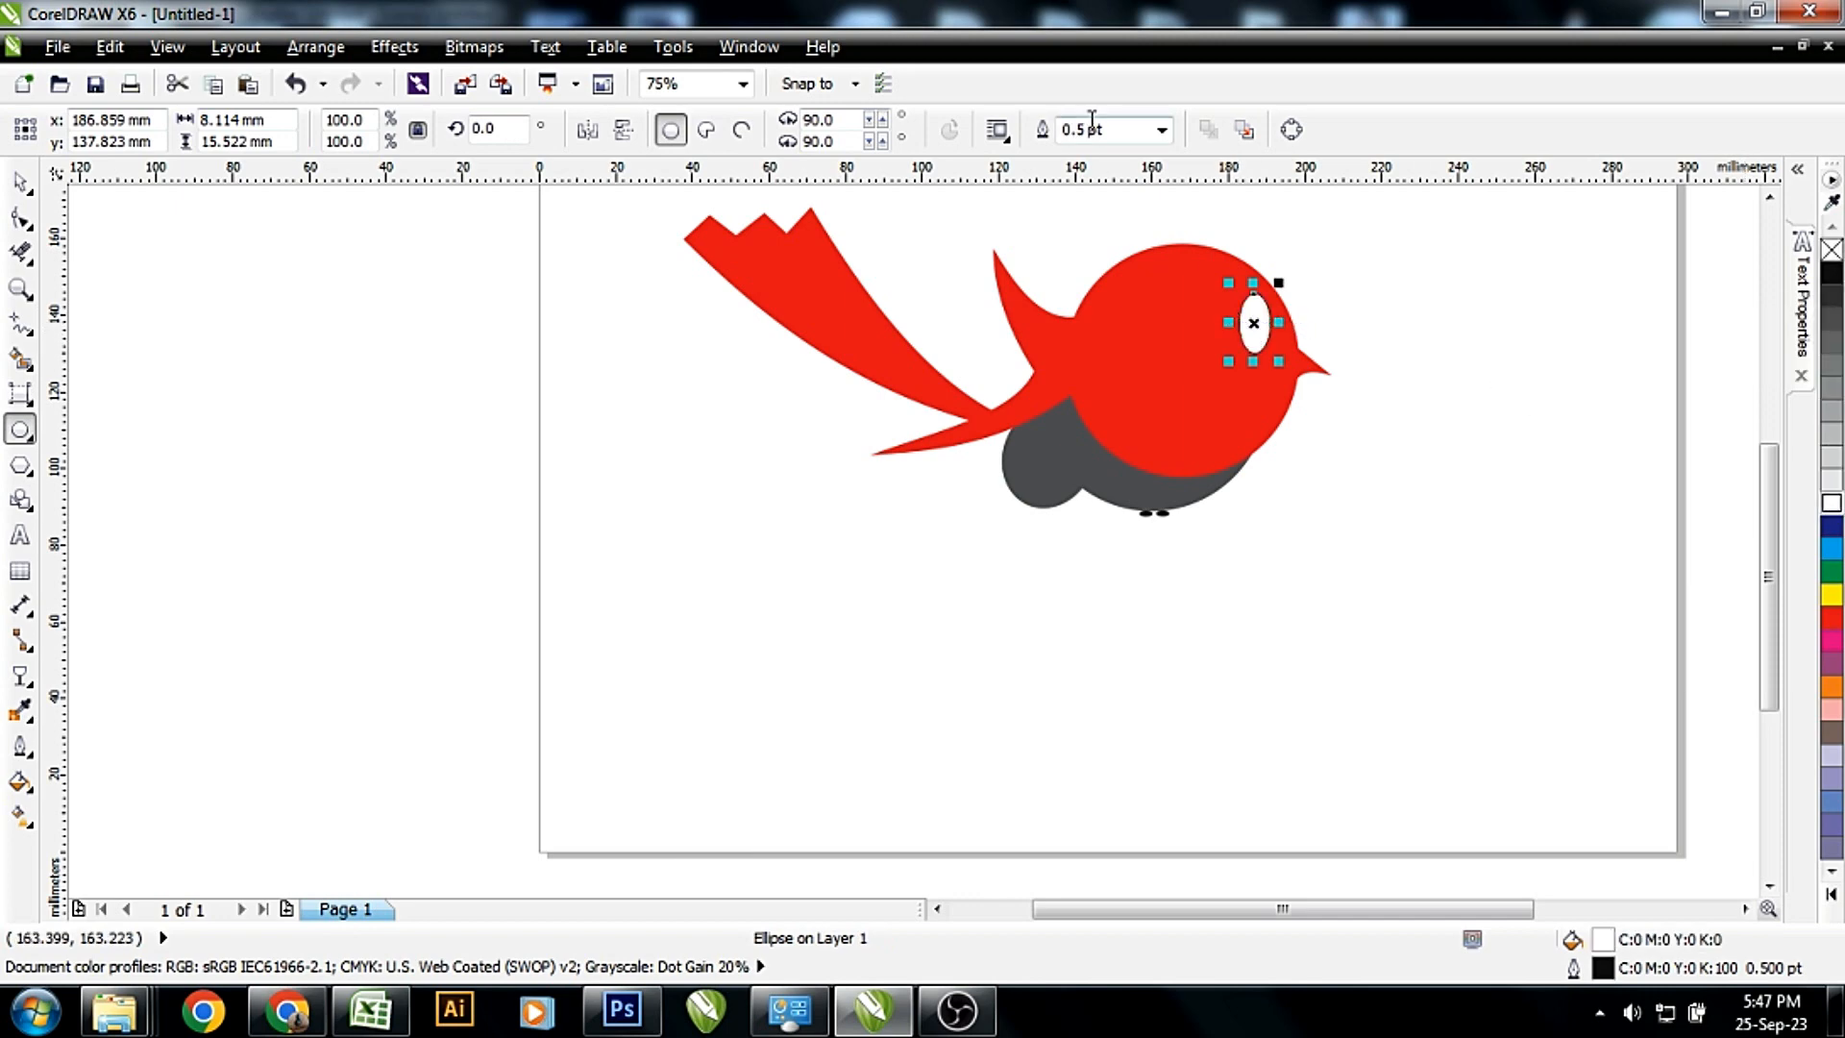
# Set the white eye ellipse's outline width to 2 pt
pyautogui.click(1086, 129)
pyautogui.write('1')
pyautogui.press('Return')
pyautogui.moveTo(1115, 130); pyautogui.dragTo(800, 113)
pyautogui.write('2')
pyautogui.press('Return')
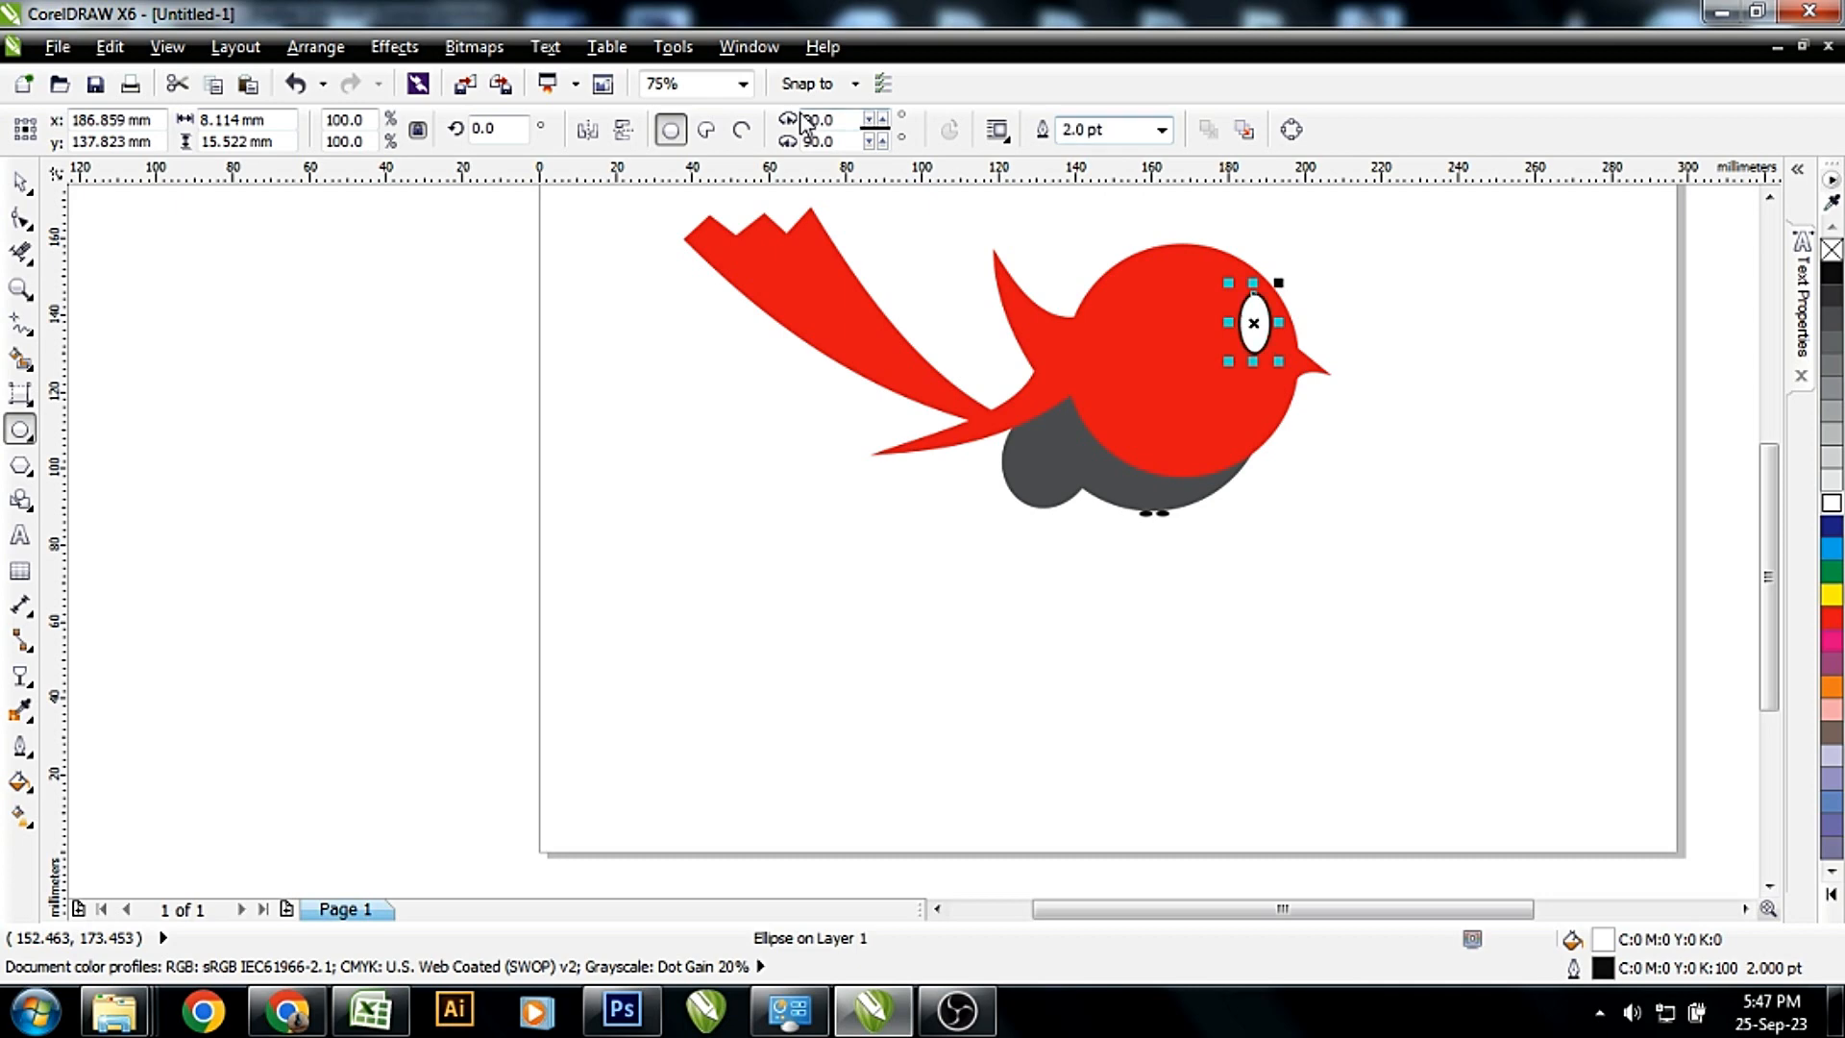
# Draw a circle about 4 mm across on the red body beside the eye, filled black with no outline
pyautogui.press('F2')
pyautogui.click(1345, 269)
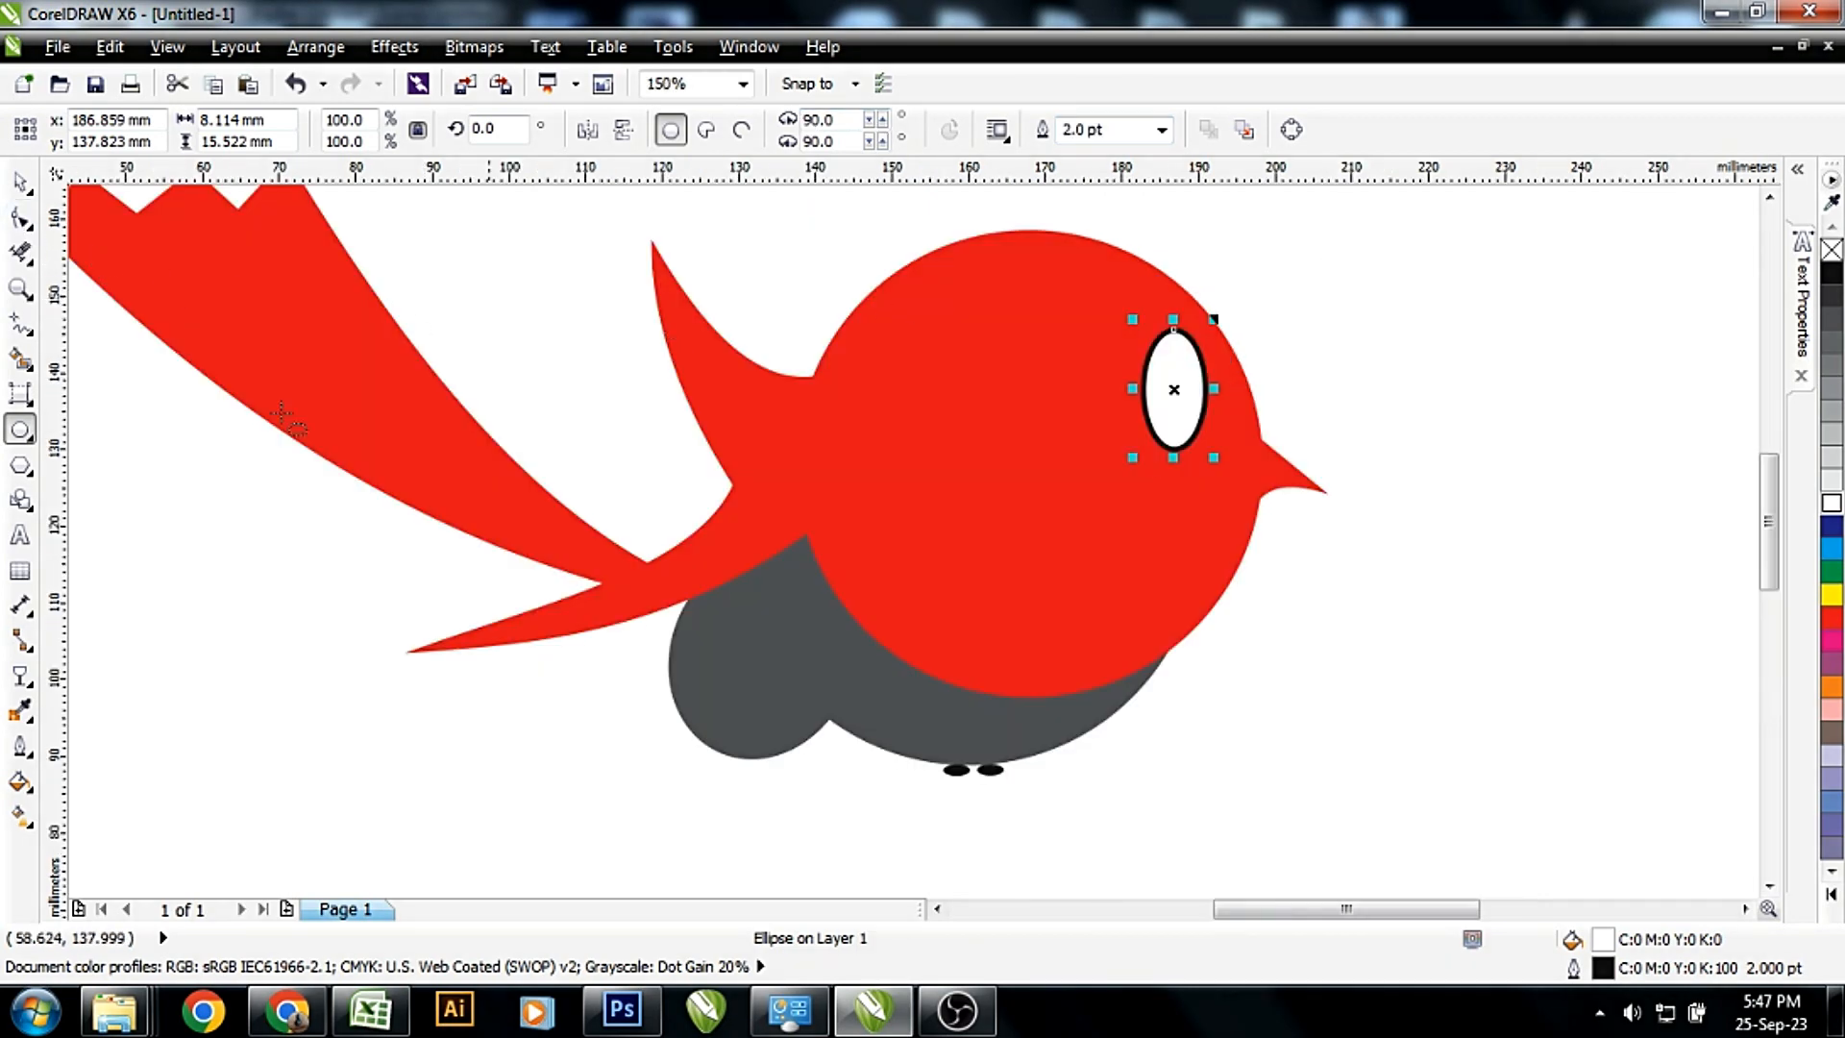
pyautogui.moveTo(1032, 380); pyautogui.dragTo(1059, 411)
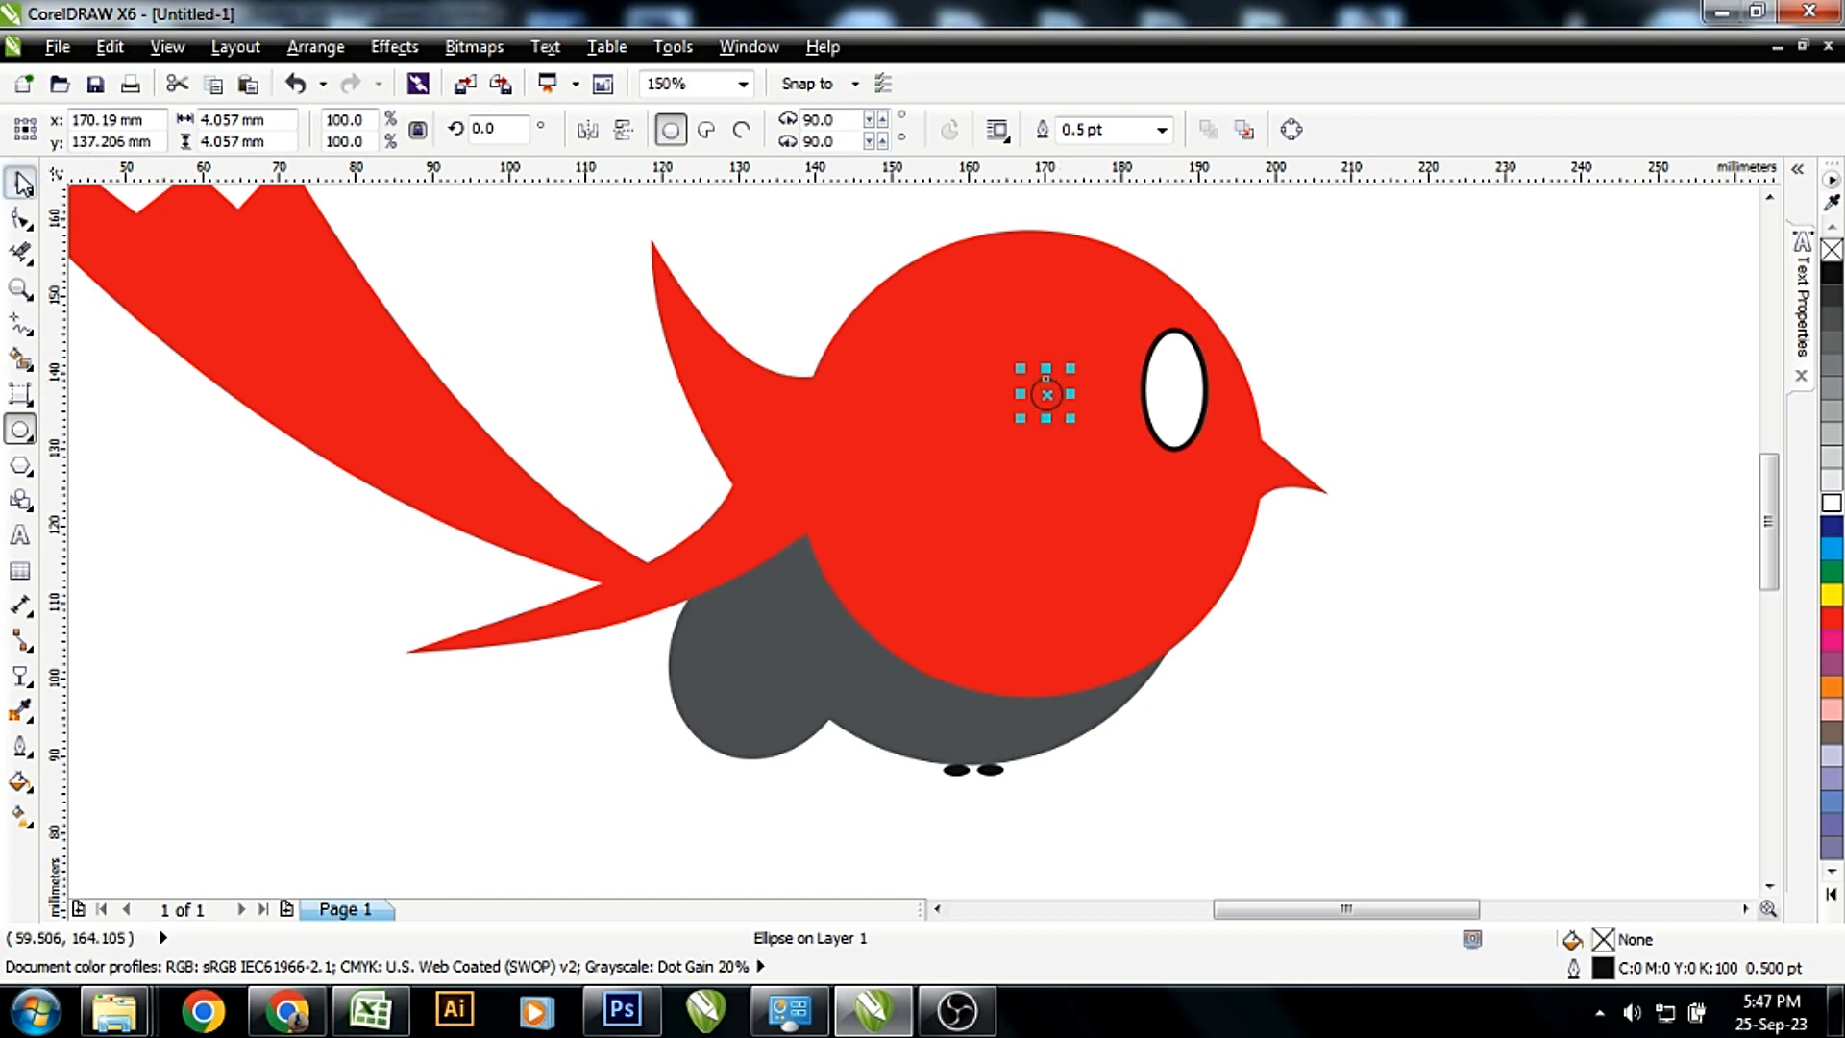
pyautogui.click(19, 181)
pyautogui.click(1832, 273)
pyautogui.rightClick(1832, 249)
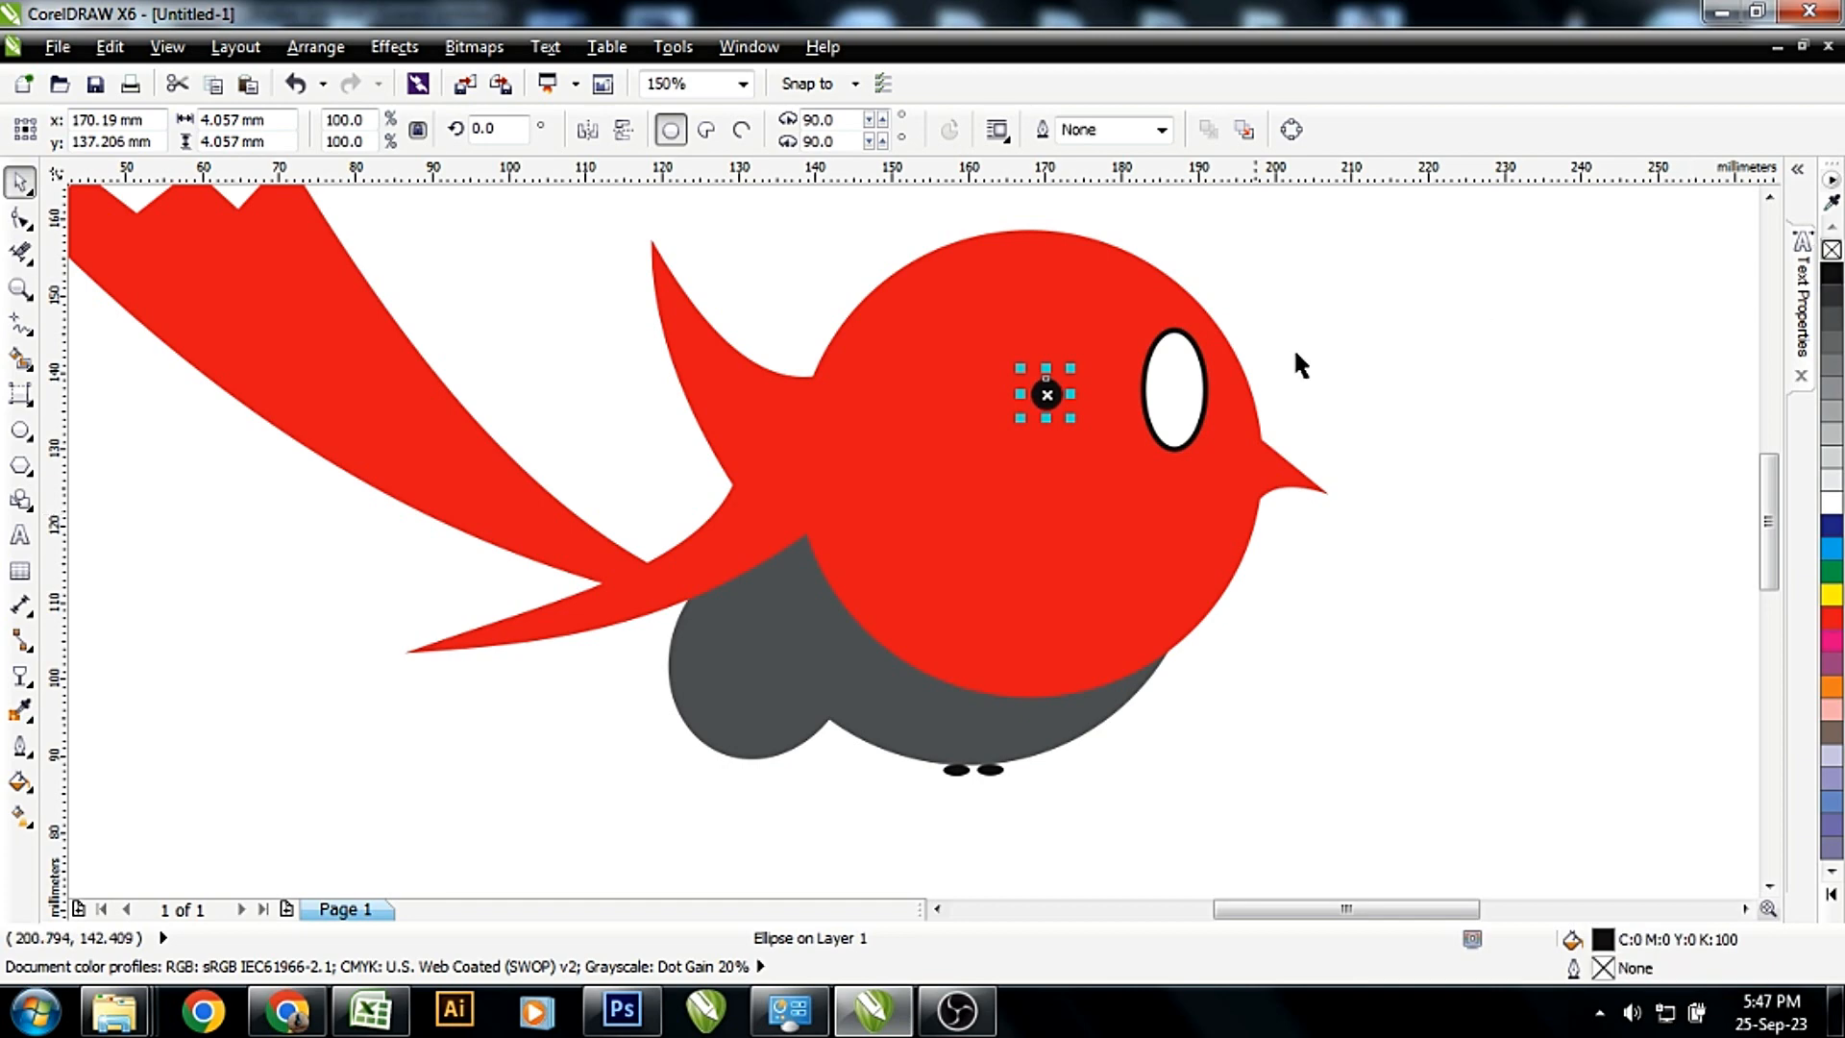
# Move the black circle into the upper part of the white eye and scale it to 69.6%
pyautogui.moveTo(1050, 392); pyautogui.dragTo(1199, 362)
pyautogui.scroll(2, 1180, 362)
pyautogui.scroll(2, 1174, 375)
pyautogui.scroll(-3, 1199, 362)
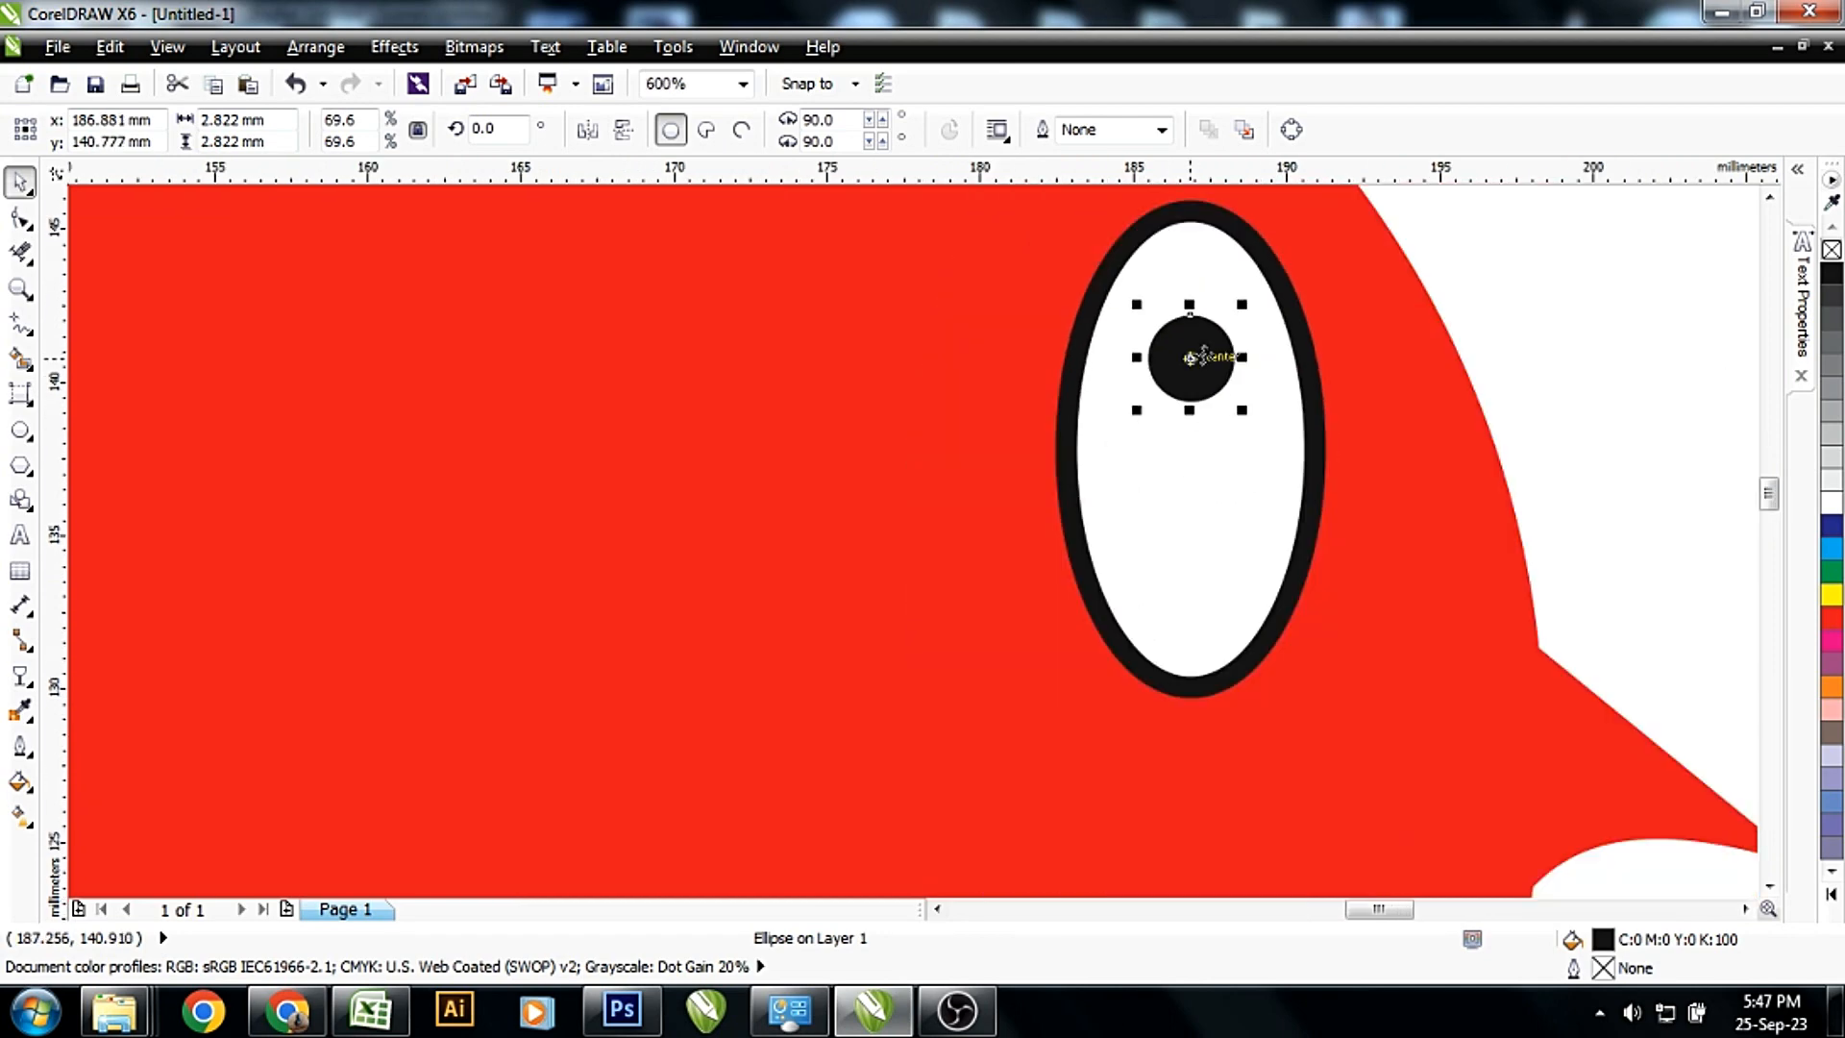
pyautogui.click(1394, 316)
# Select all parts of the bird and group them
pyautogui.scroll(-2, 1396, 316)
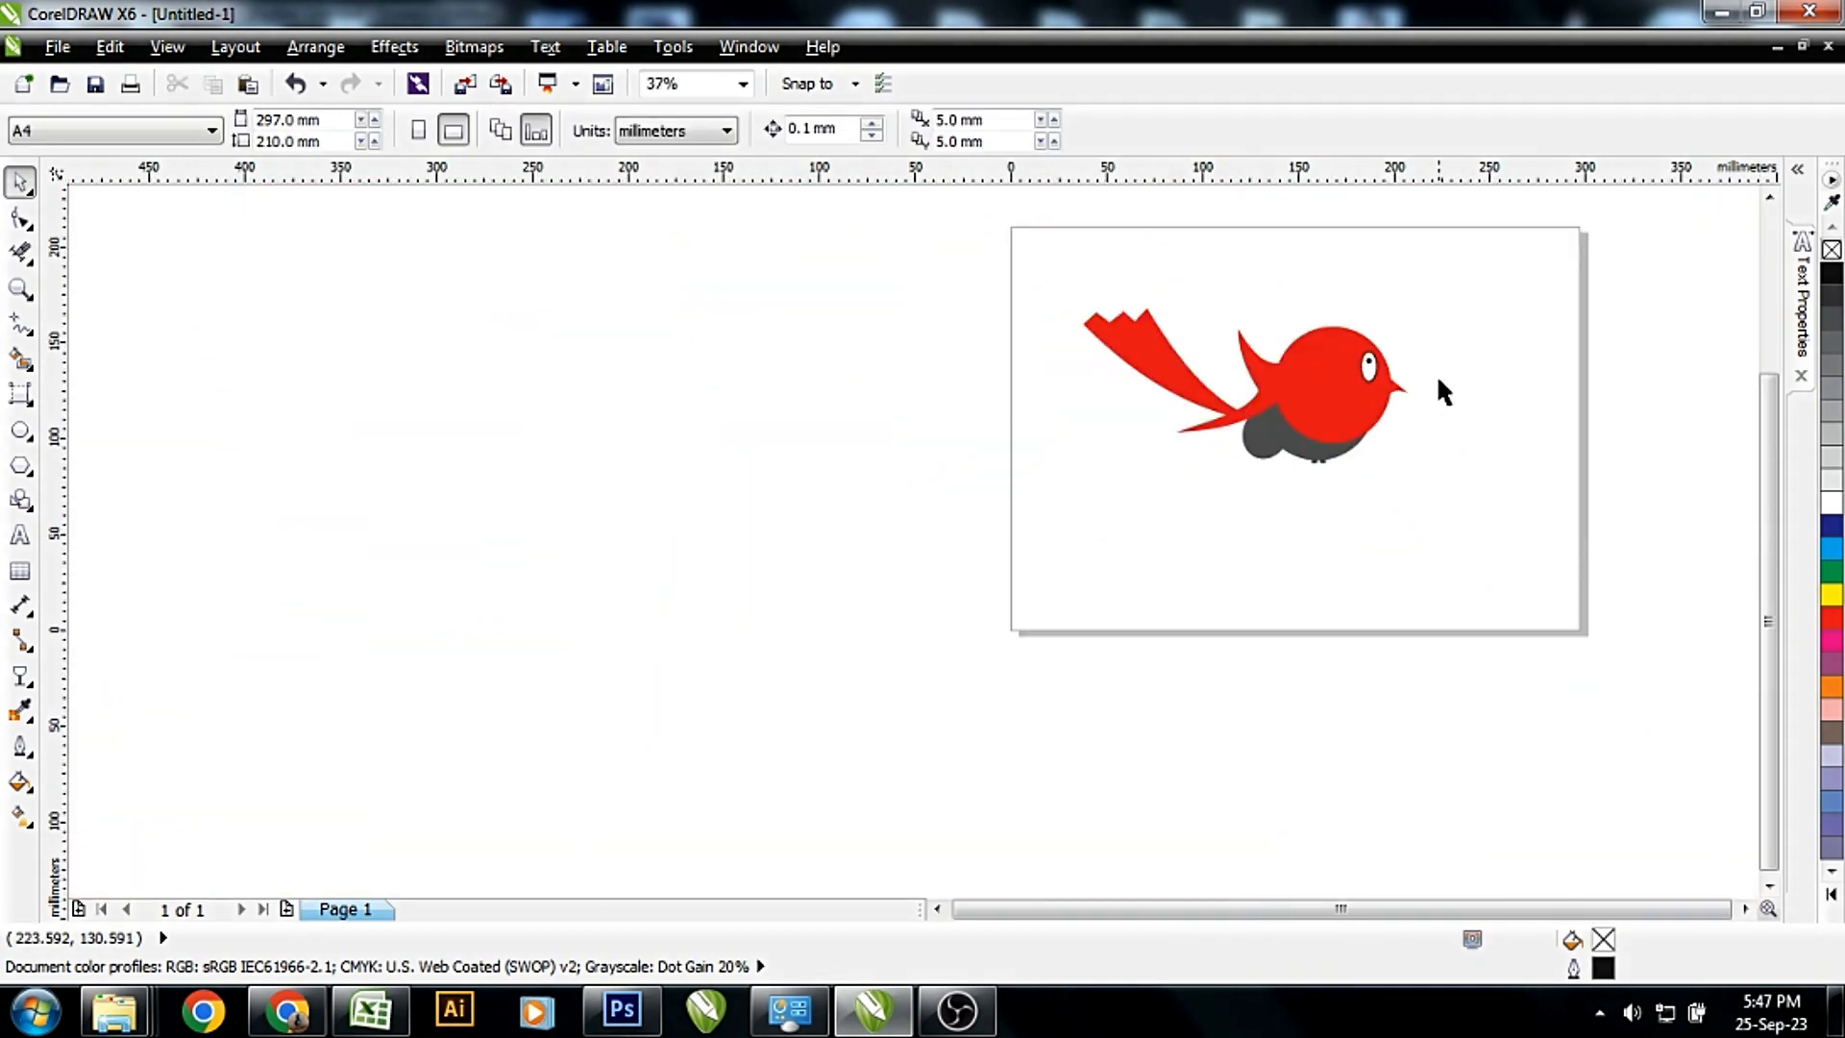
pyautogui.moveTo(1490, 541); pyautogui.dragTo(1092, 275)
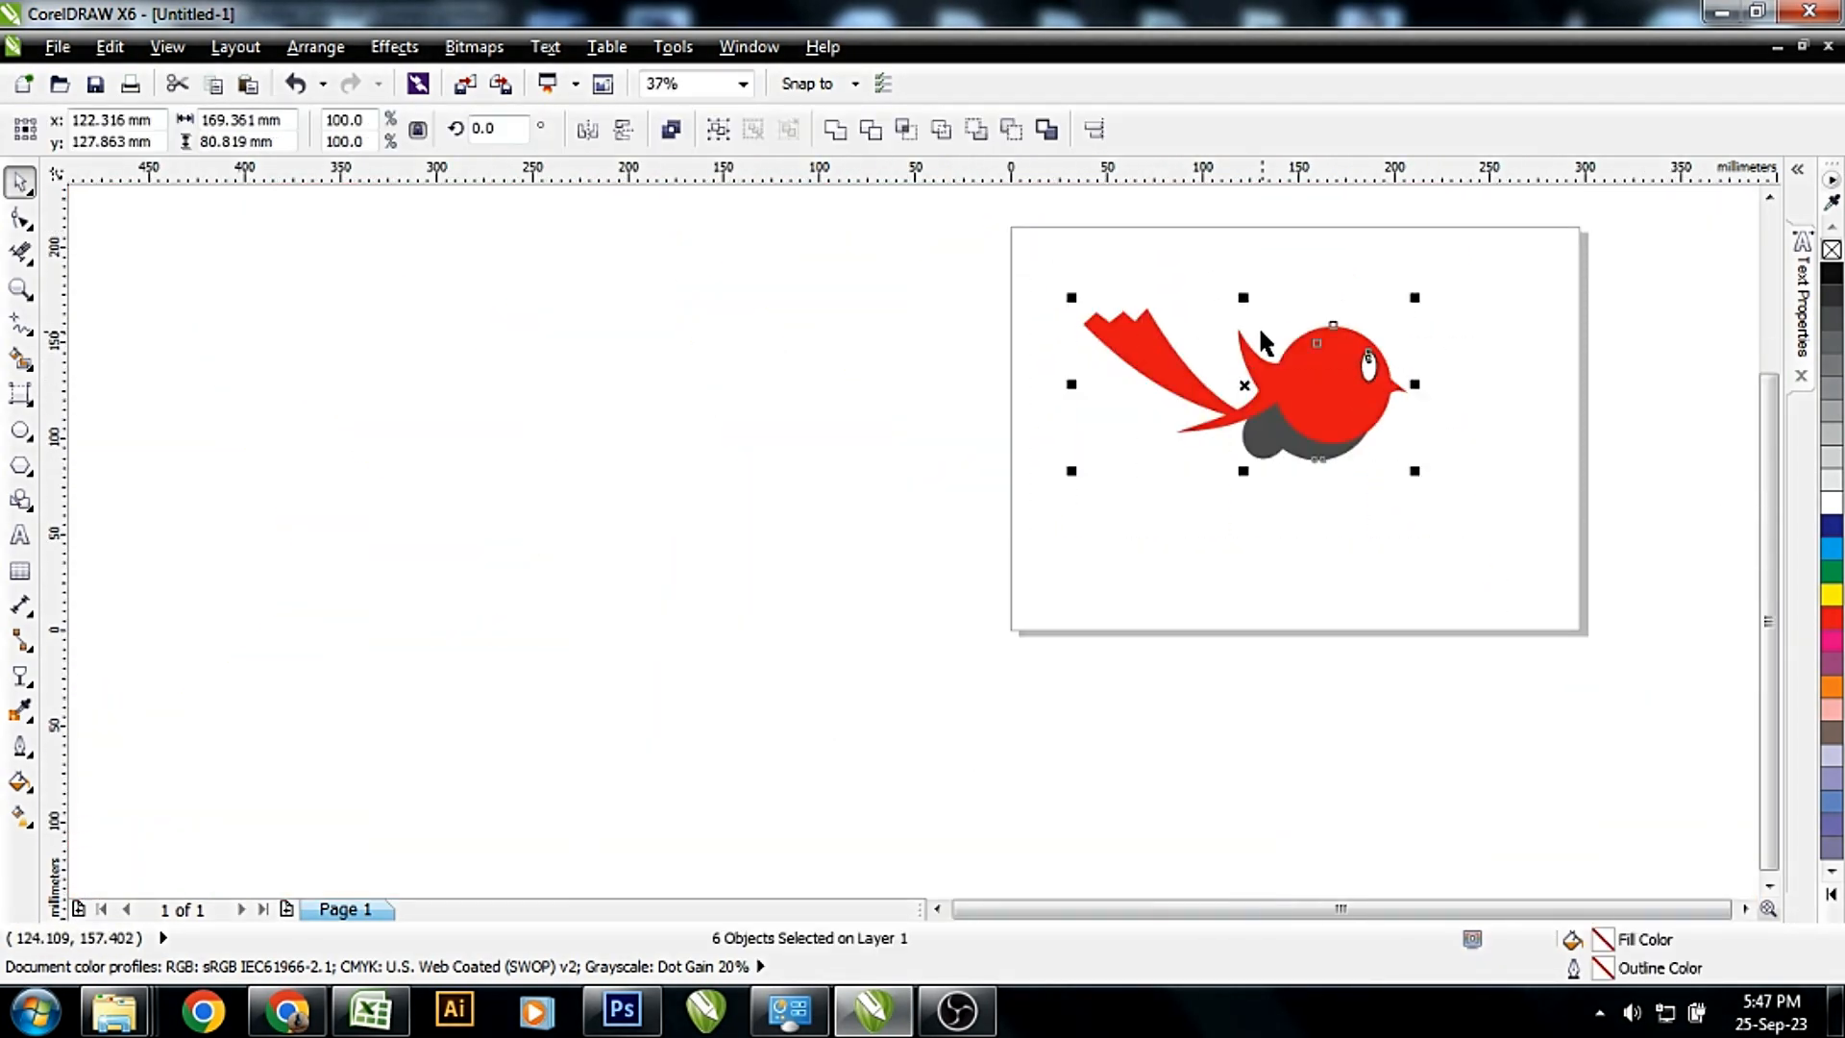
pyautogui.click(719, 130)
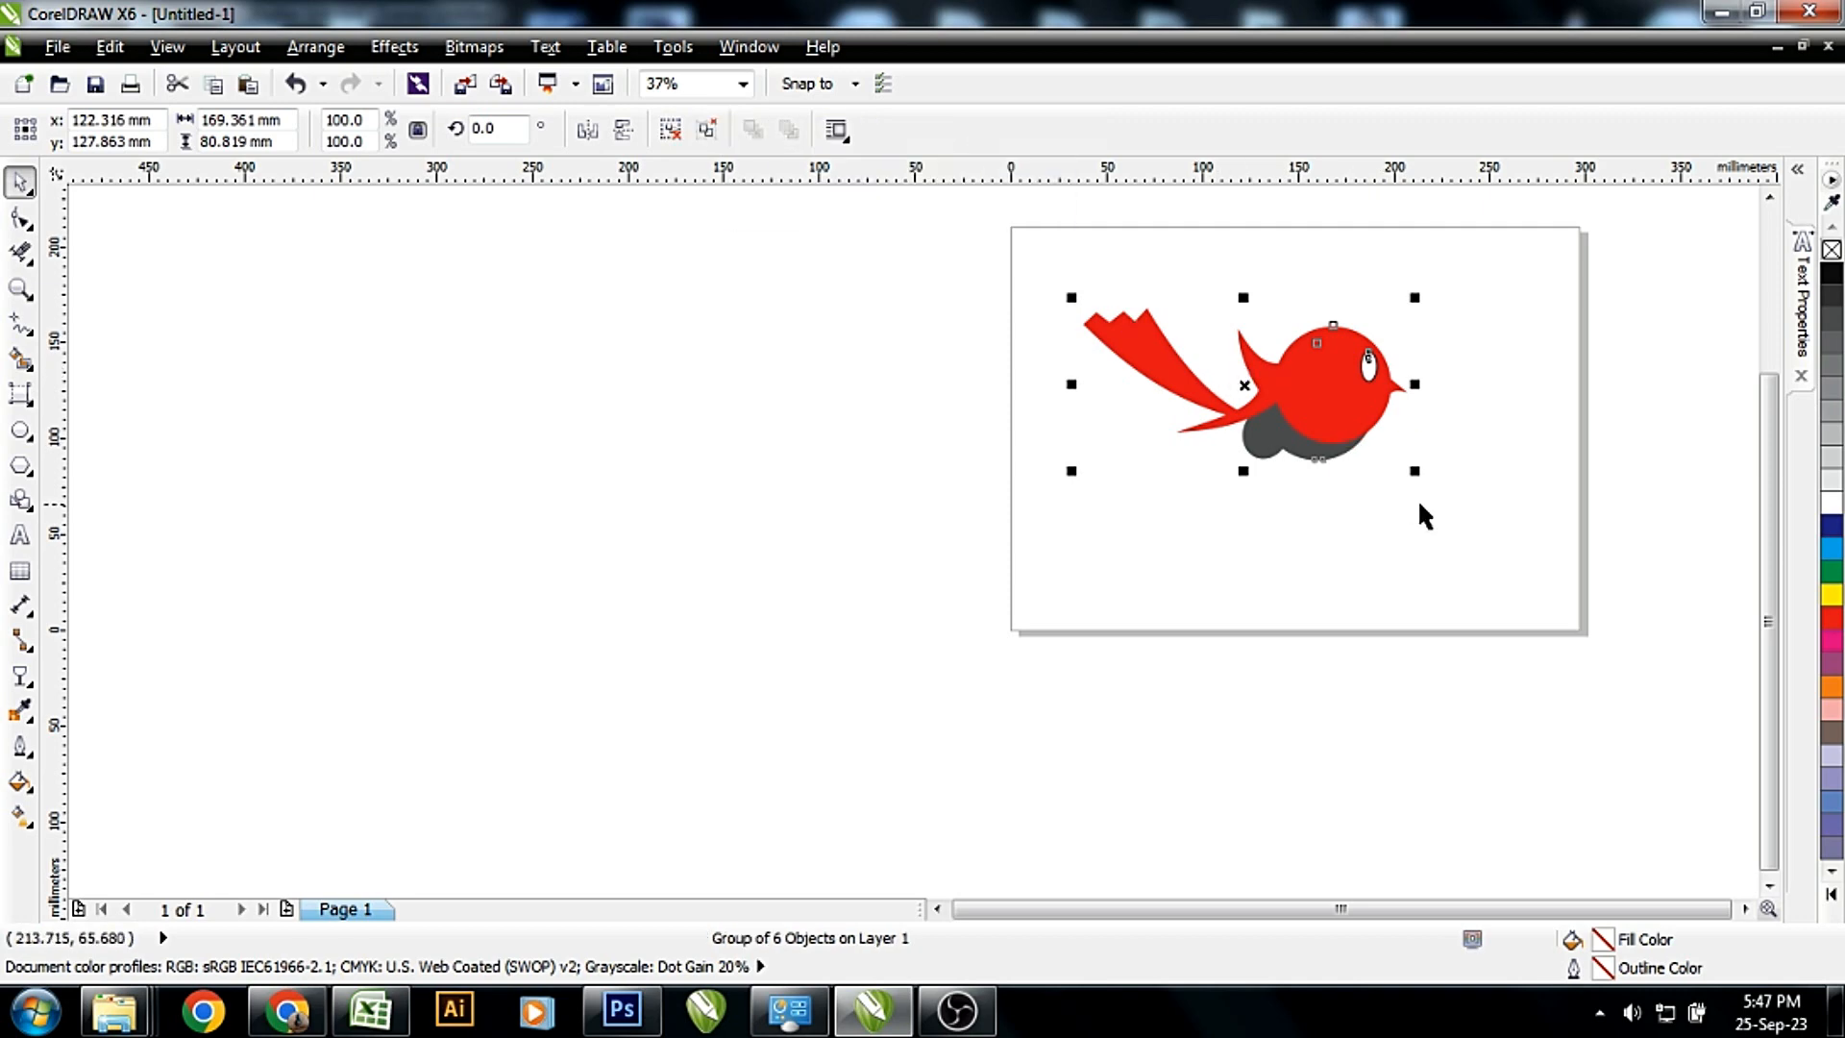
# Scale the grouped bird to 112.3% and shift it slightly left on the page
pyautogui.moveTo(1416, 476); pyautogui.dragTo(1455, 492)
pyautogui.moveTo(1375, 402); pyautogui.dragTo(1332, 404)
pyautogui.press('z')
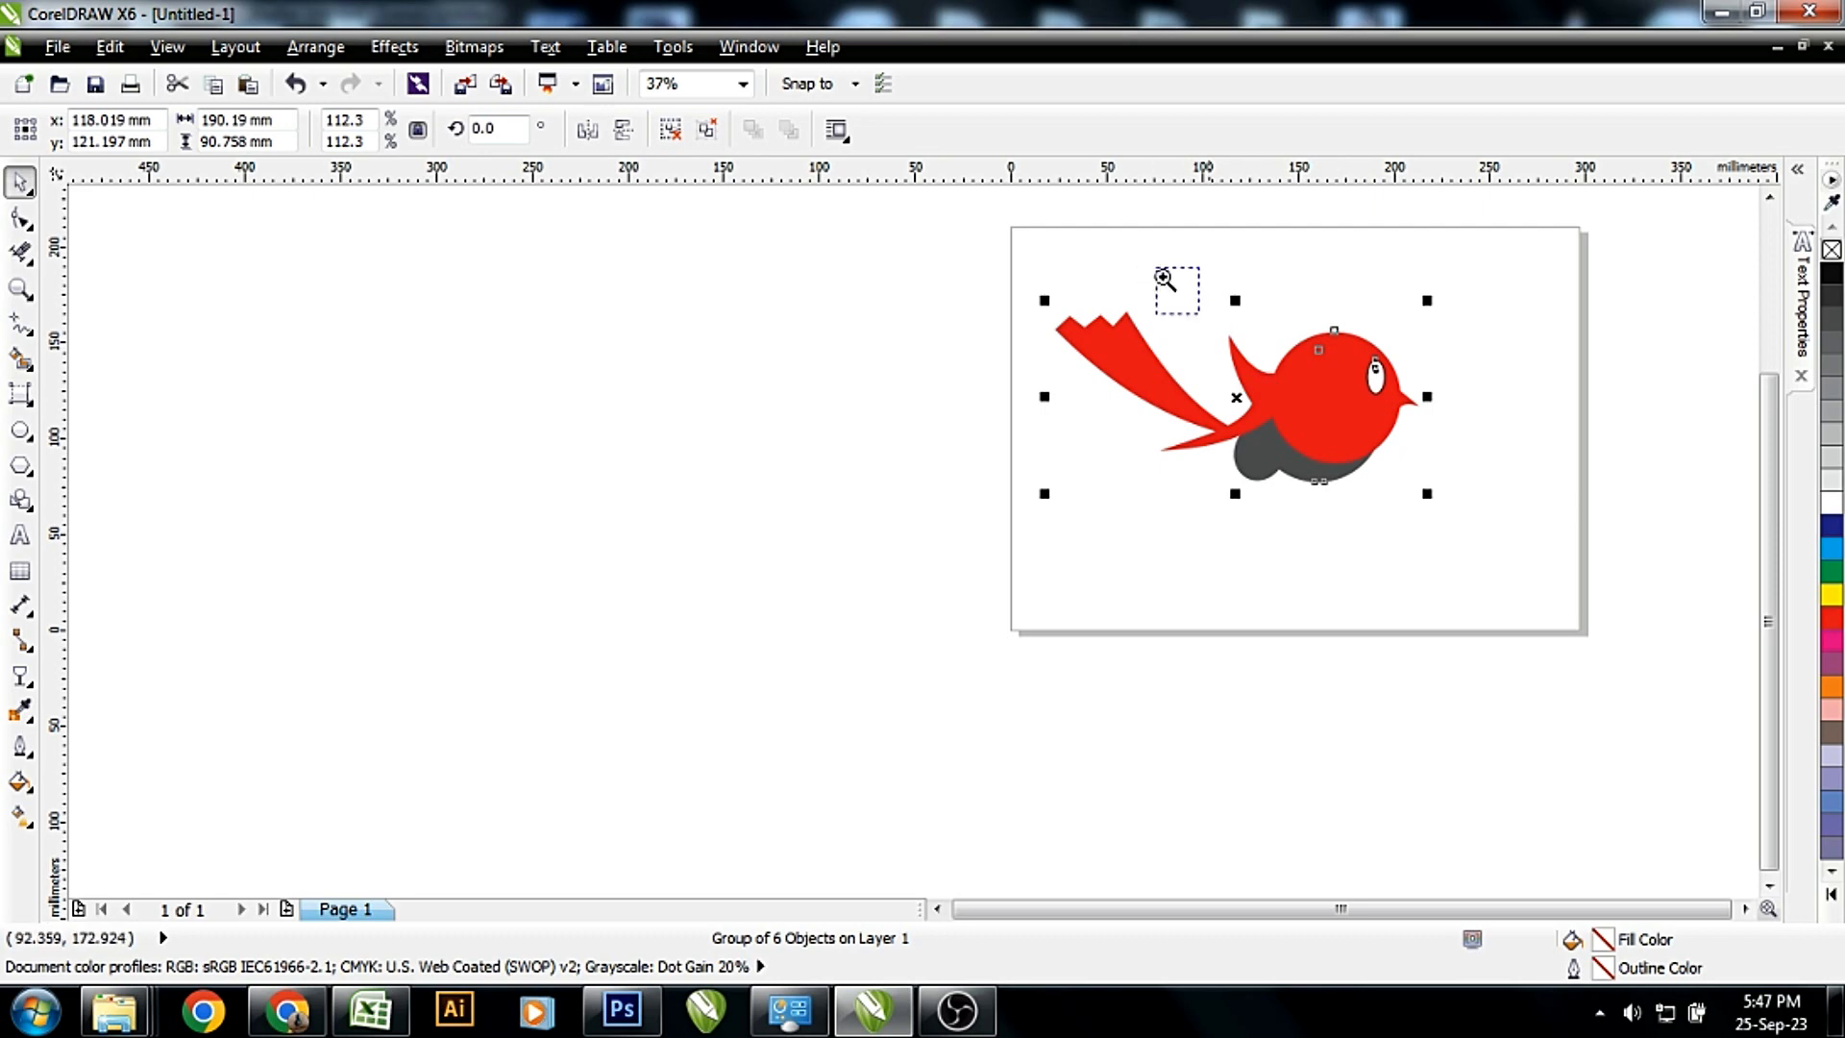
pyautogui.moveTo(1159, 274); pyautogui.dragTo(1603, 648)
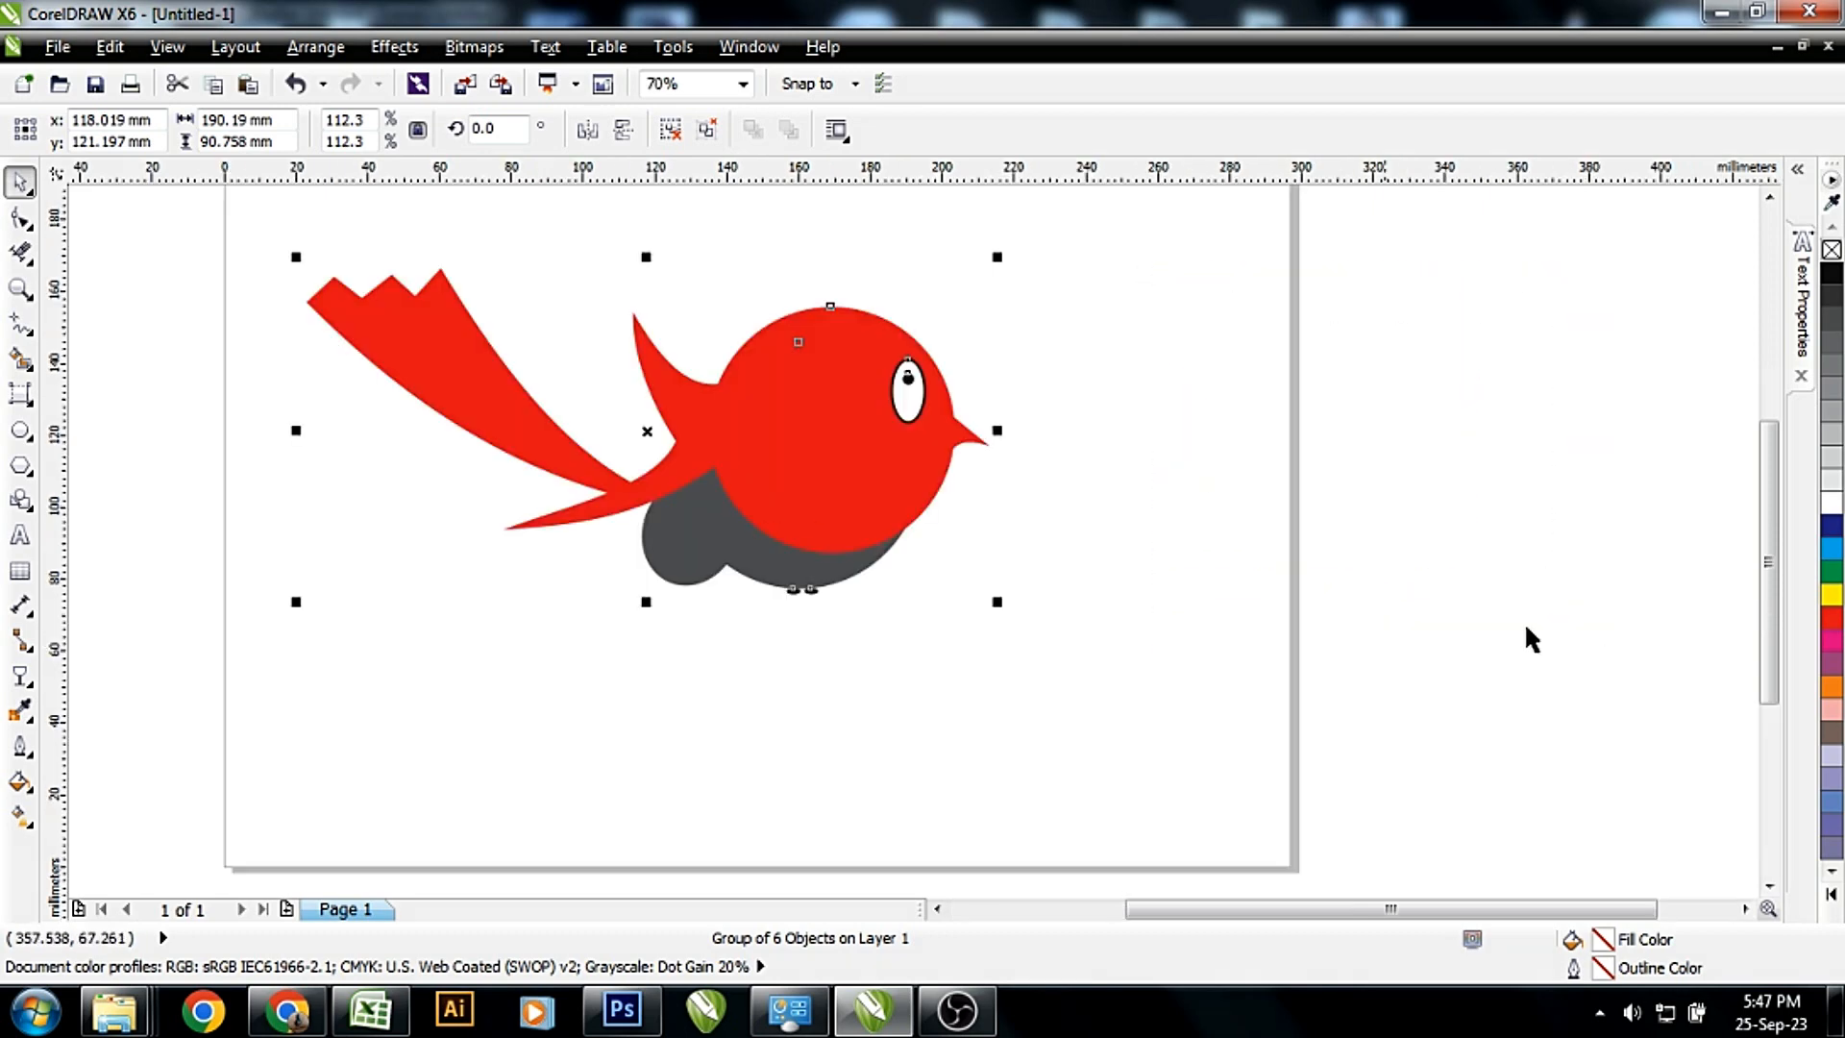
pyautogui.click(20, 288)
pyautogui.moveTo(555, 261); pyautogui.dragTo(1226, 756)
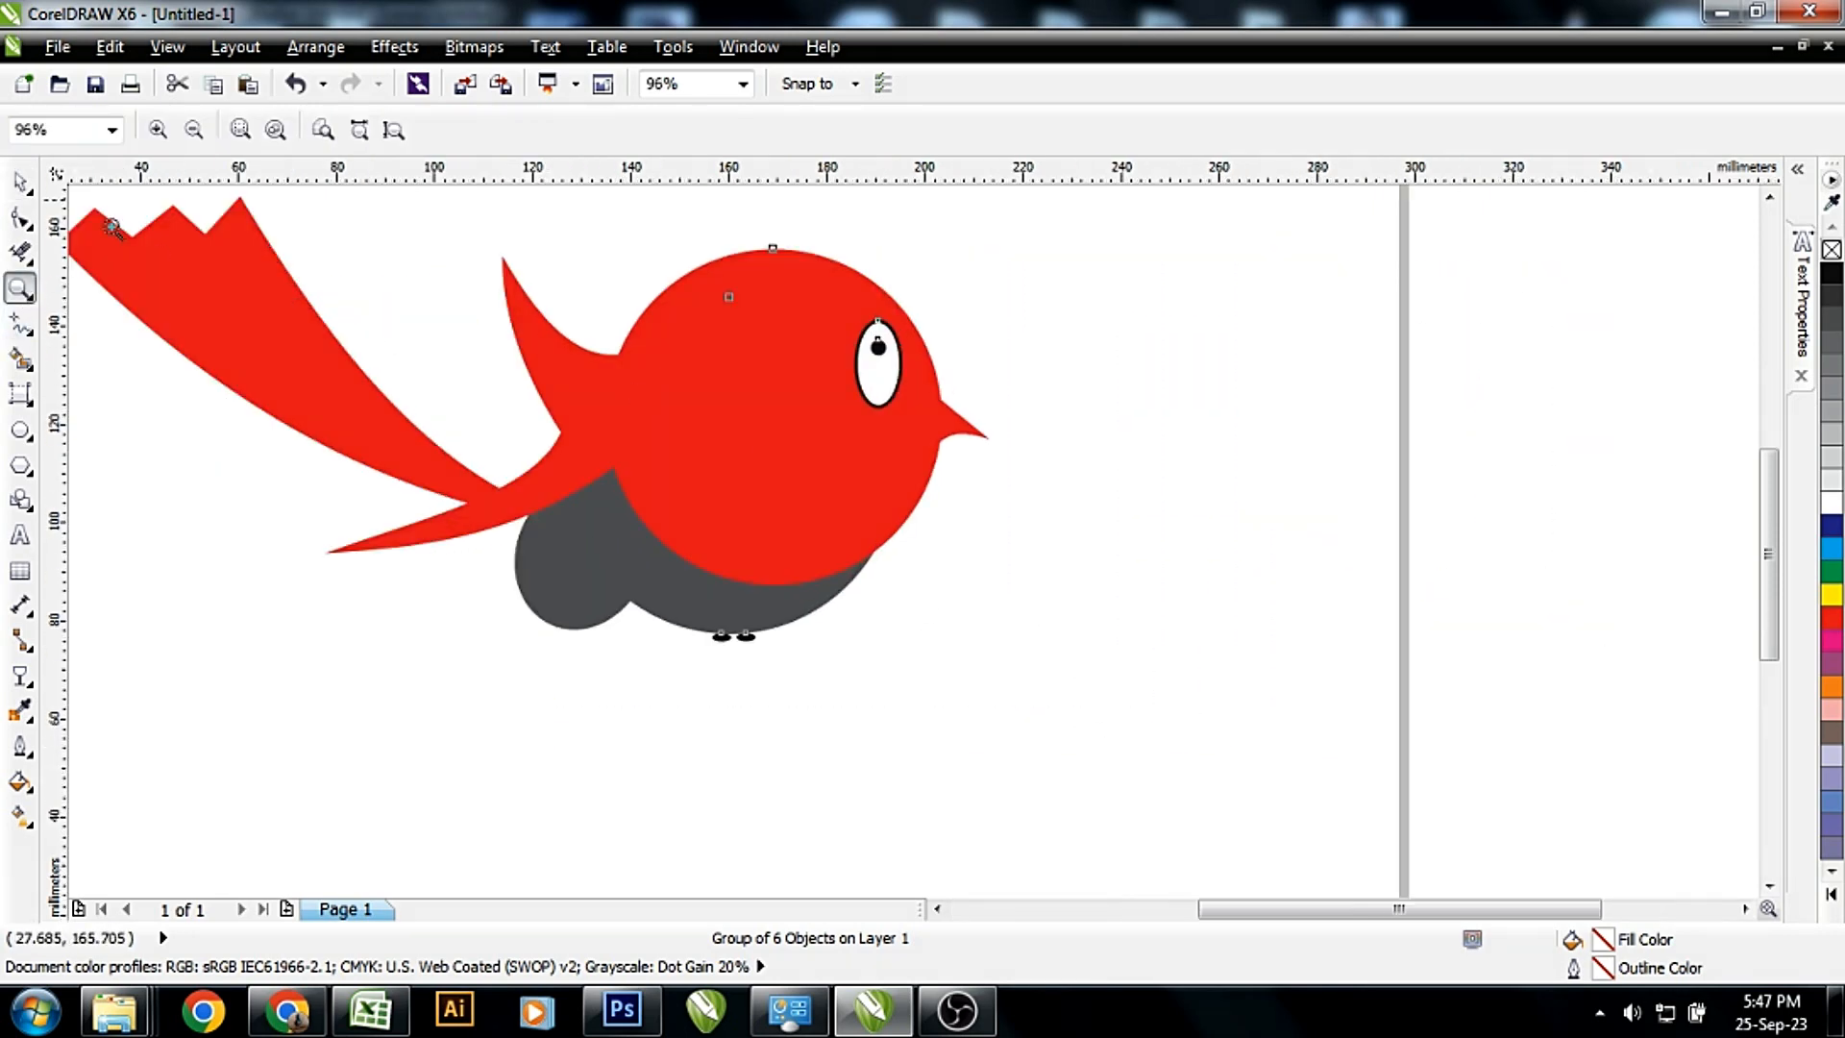
pyautogui.click(21, 184)
pyautogui.click(995, 526)
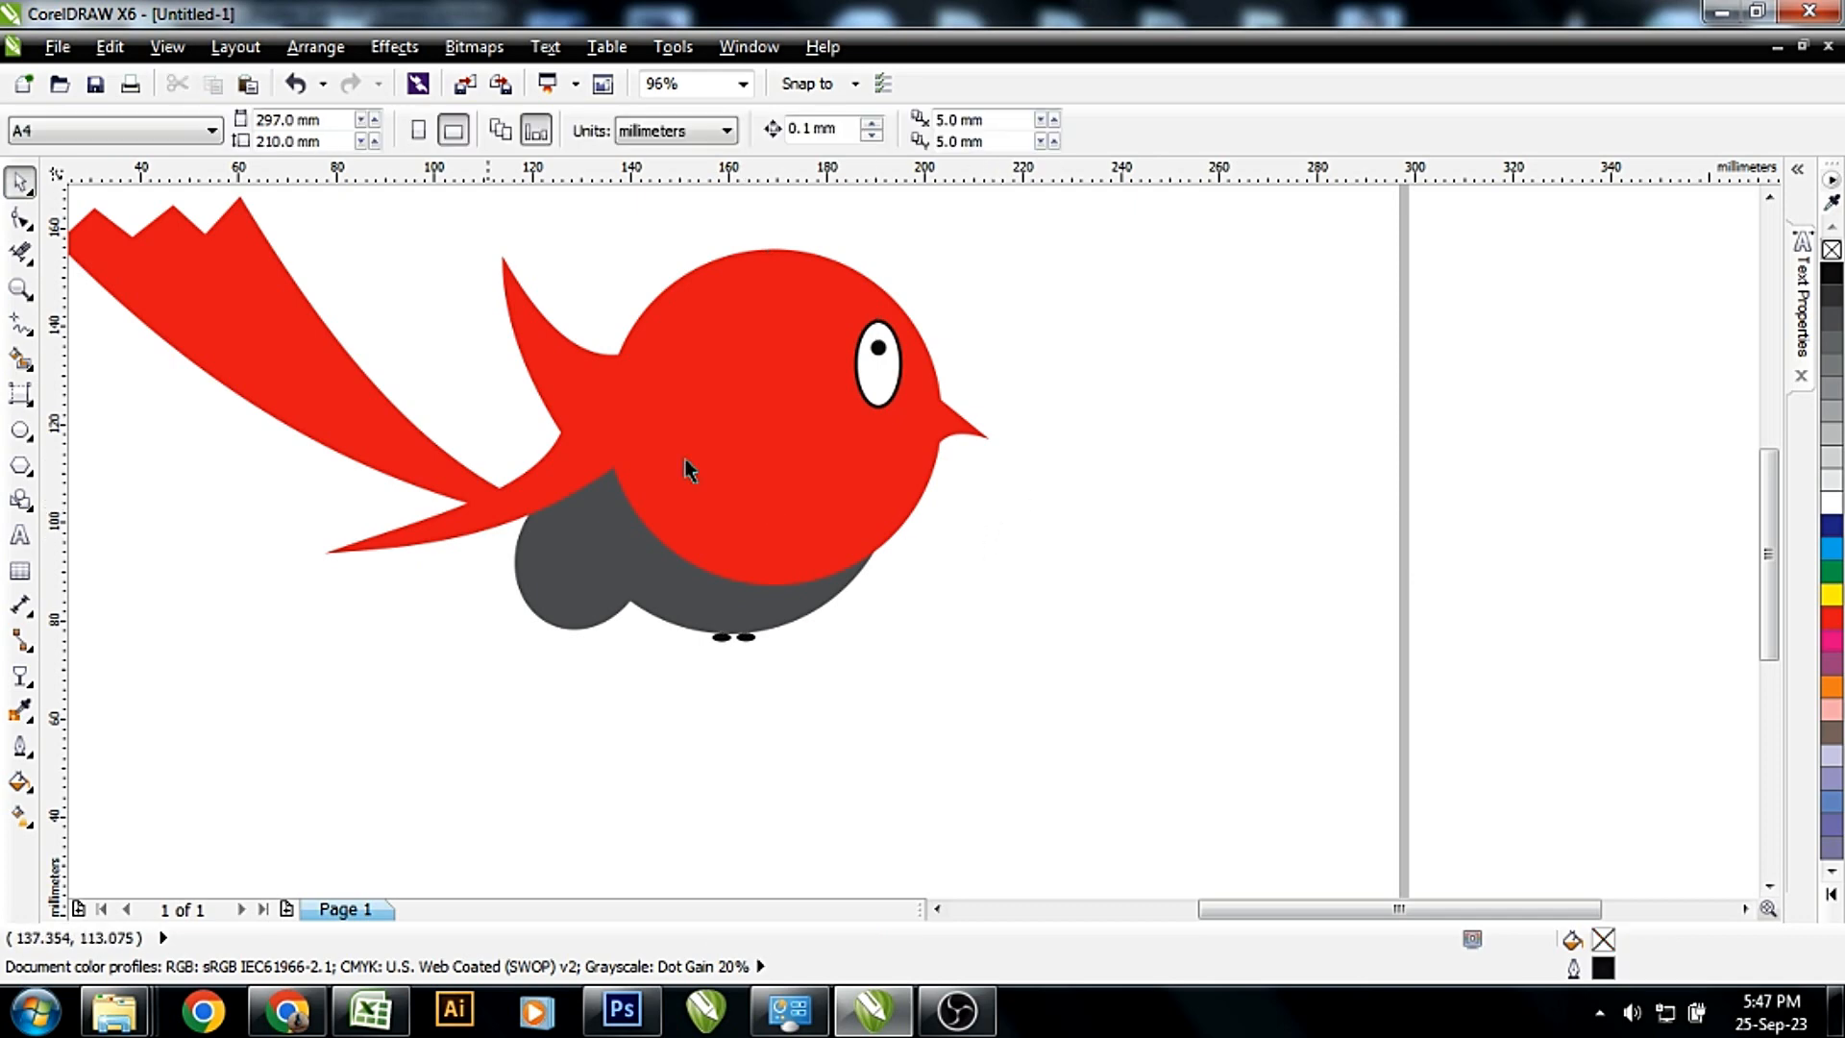
pyautogui.click(20, 408)
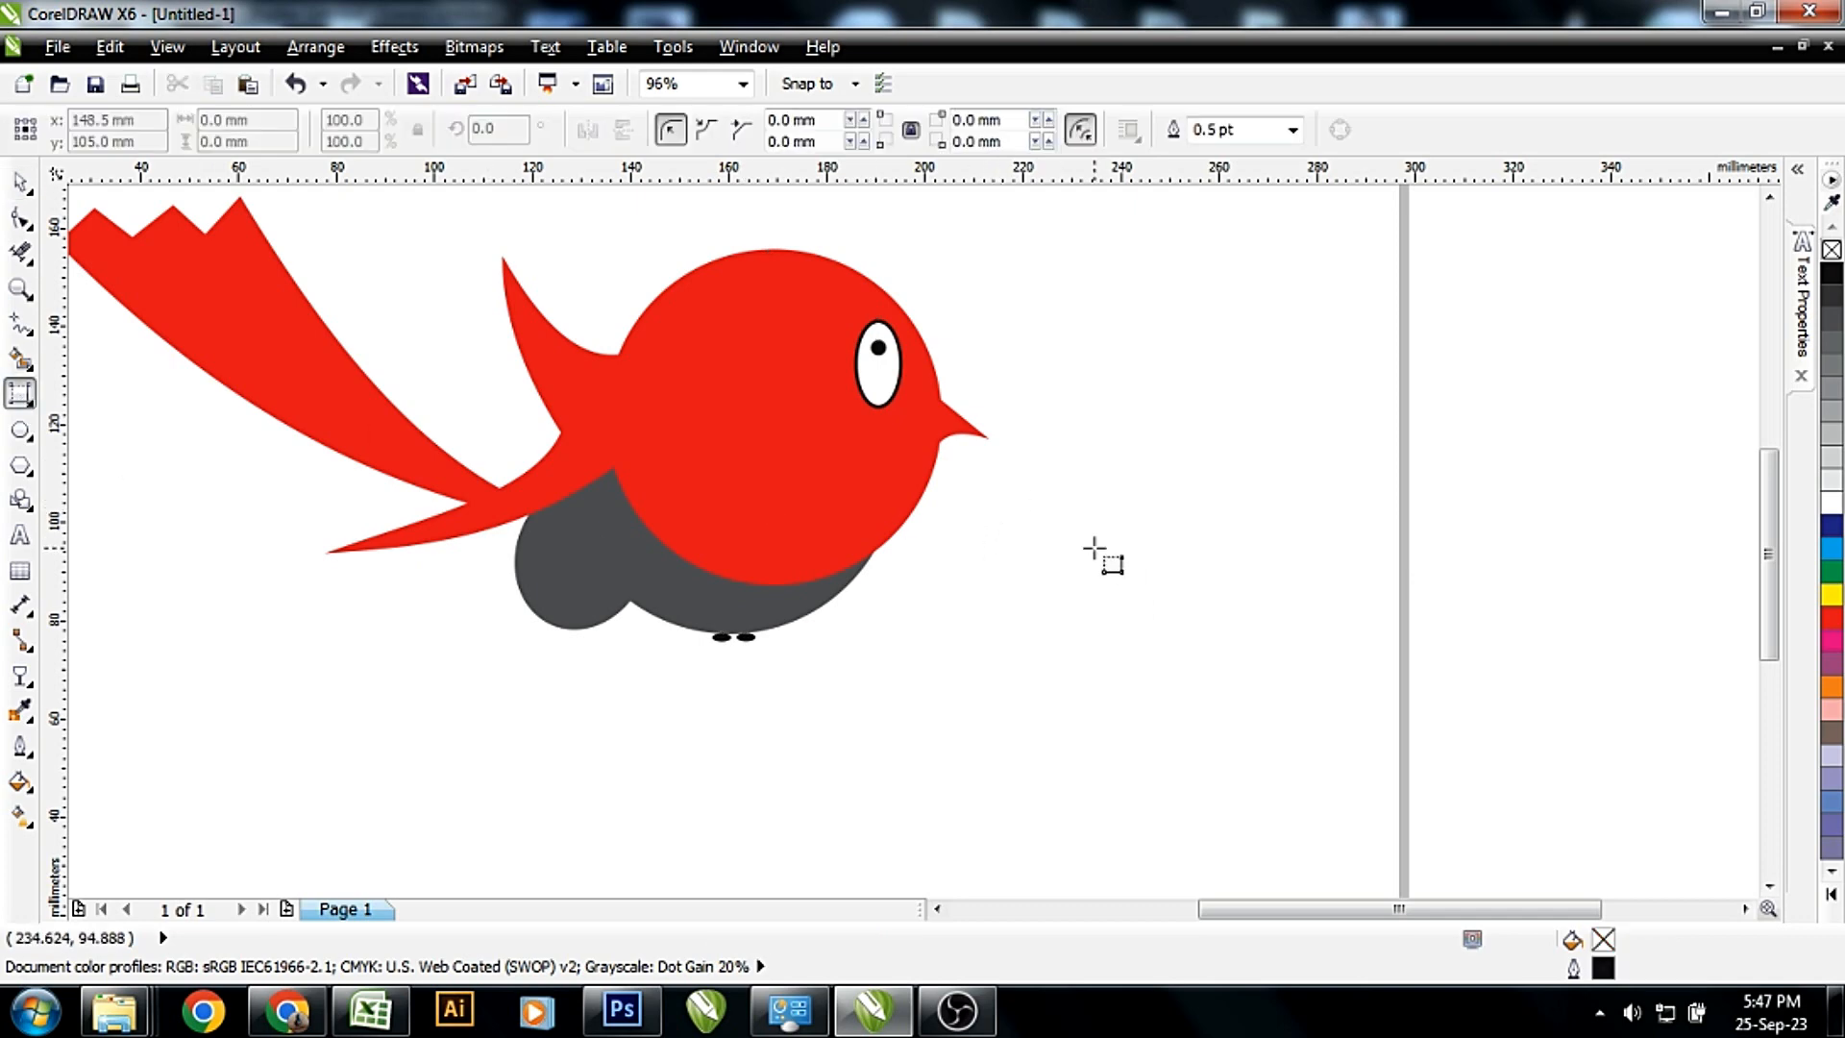
pyautogui.moveTo(1094, 547); pyautogui.dragTo(1169, 668)
pyautogui.click(1180, 593)
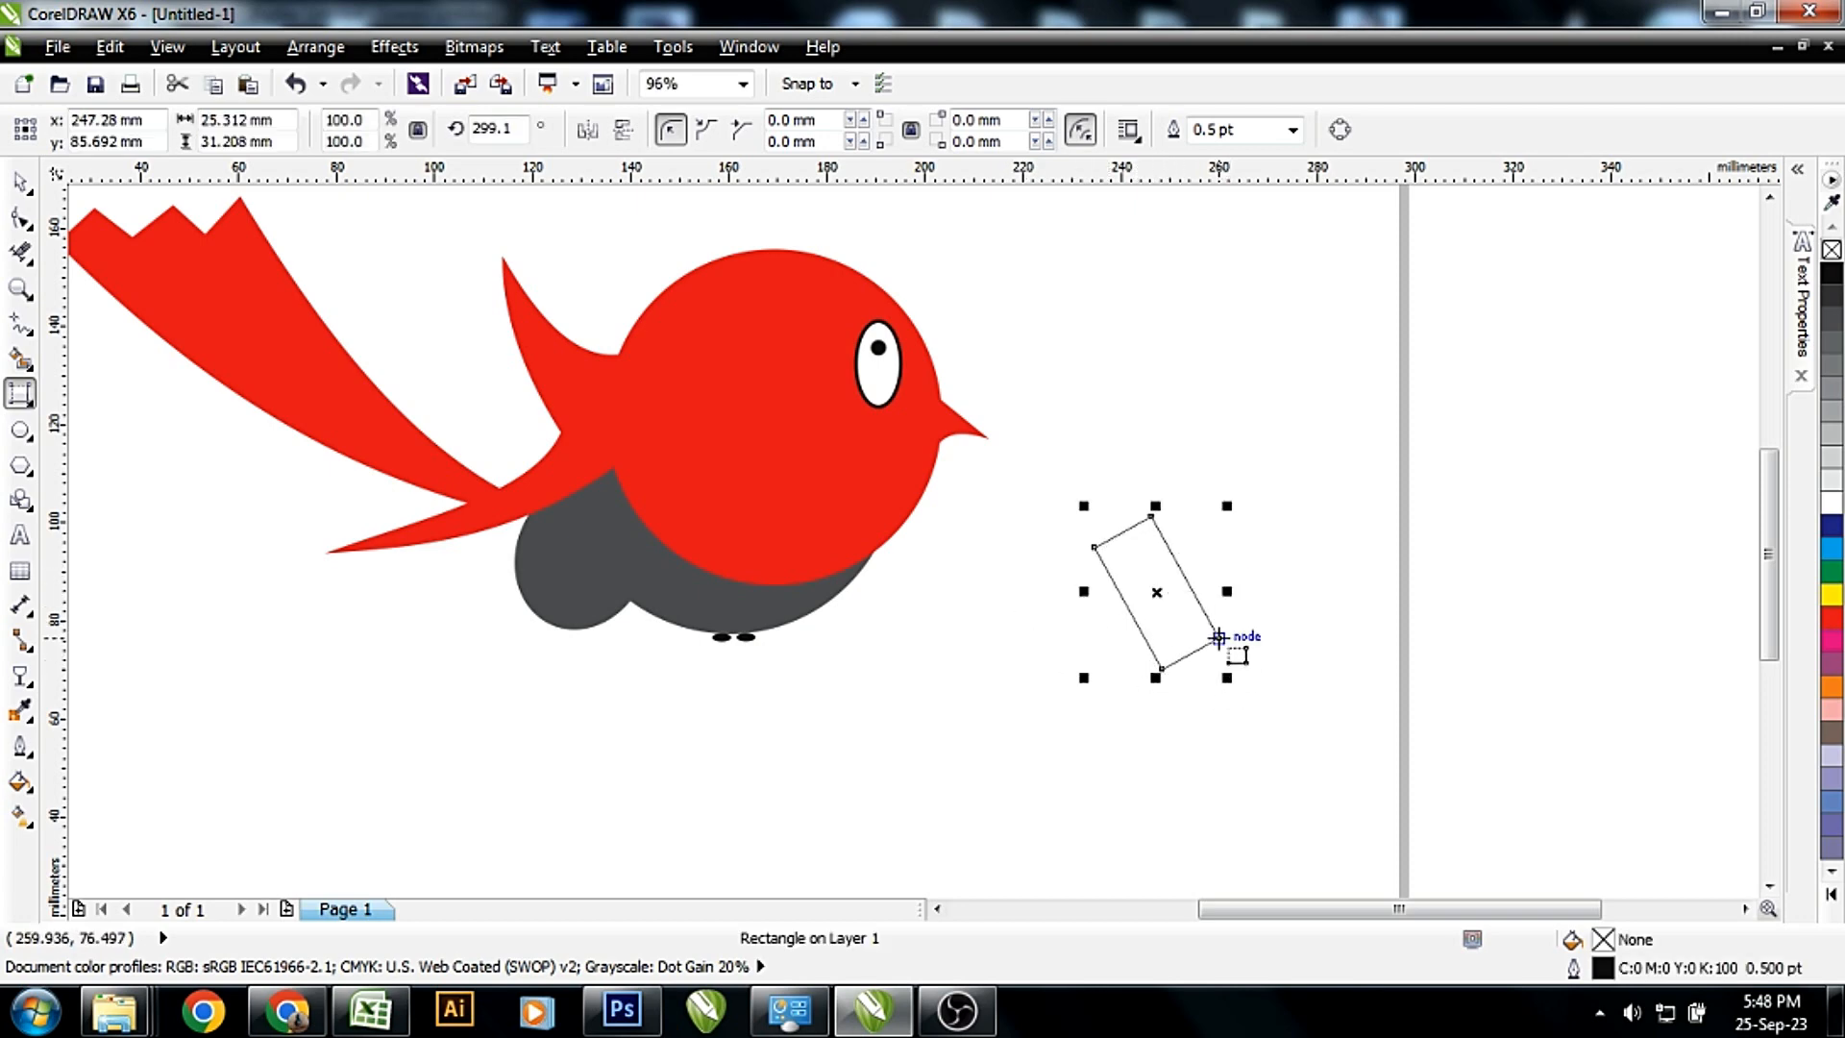
pyautogui.press('Delete')
# Draw an upright rectangle about 29 by 44 mm right of the bird and round its corners to about 4 mm
pyautogui.click(28, 398)
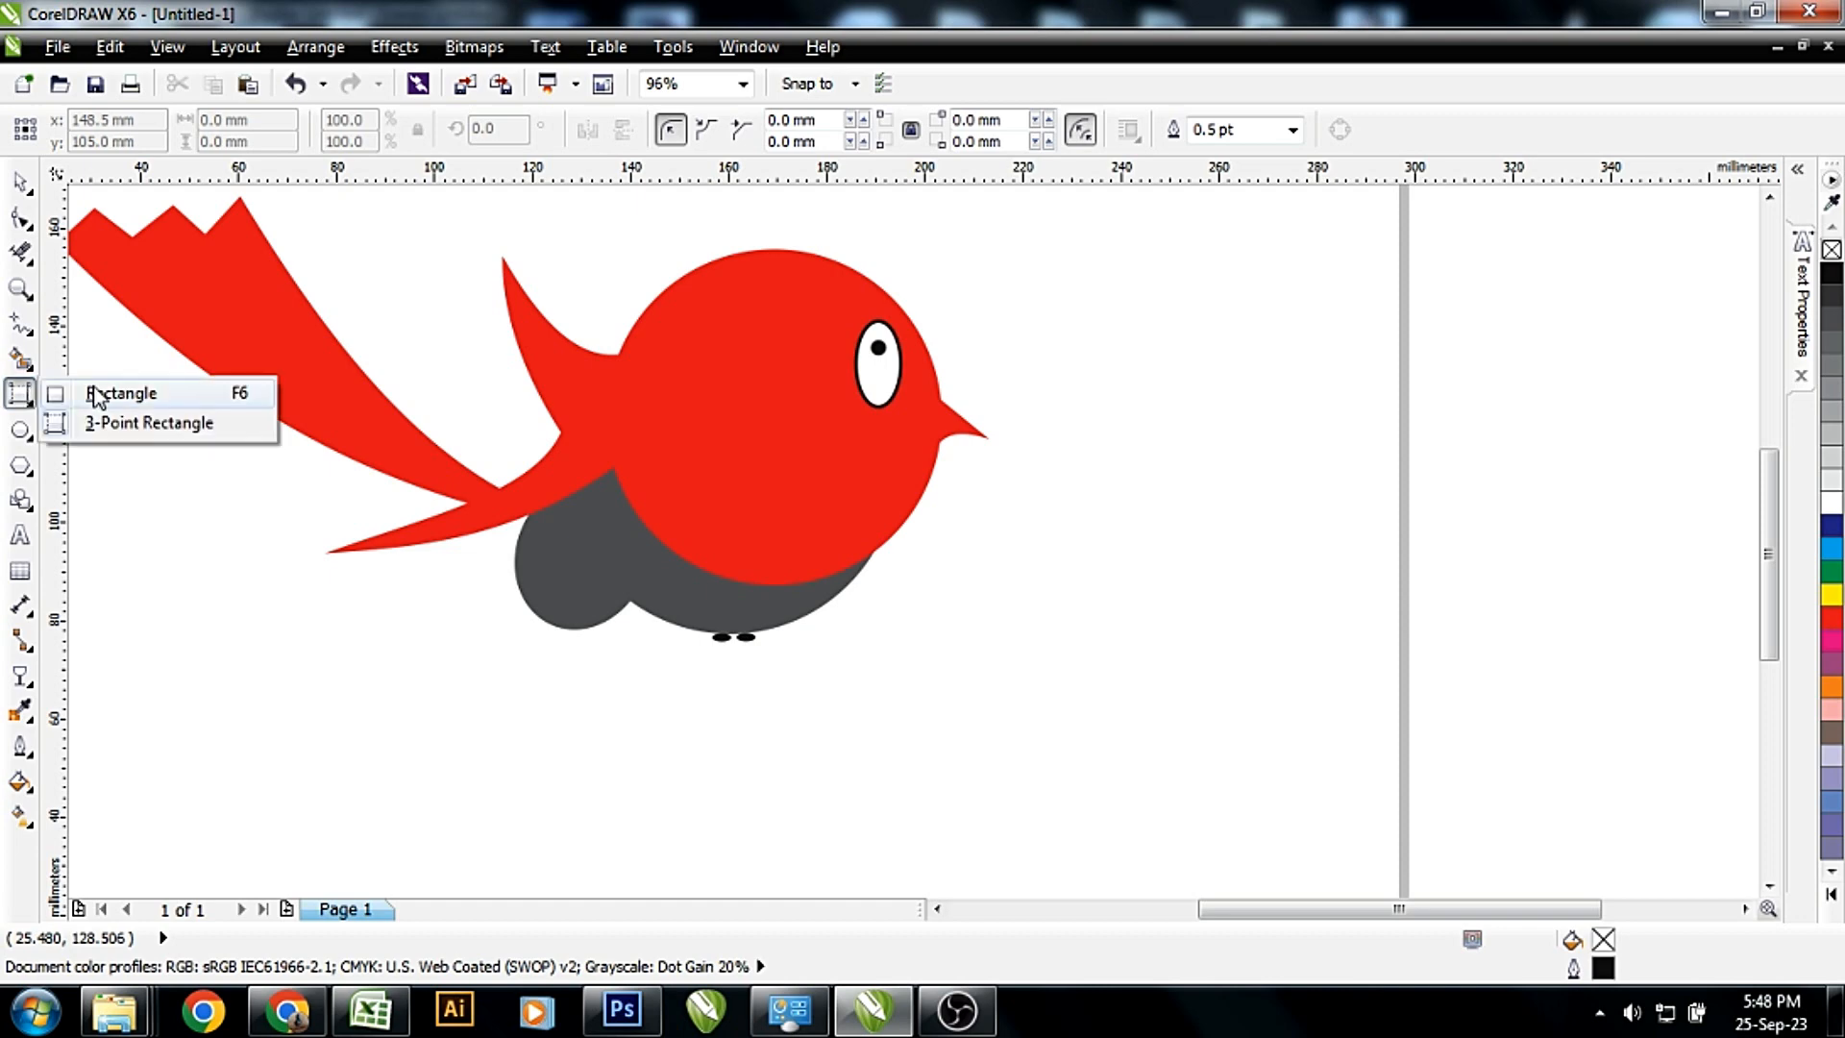
pyautogui.click(101, 392)
pyautogui.moveTo(1079, 522); pyautogui.dragTo(1219, 738)
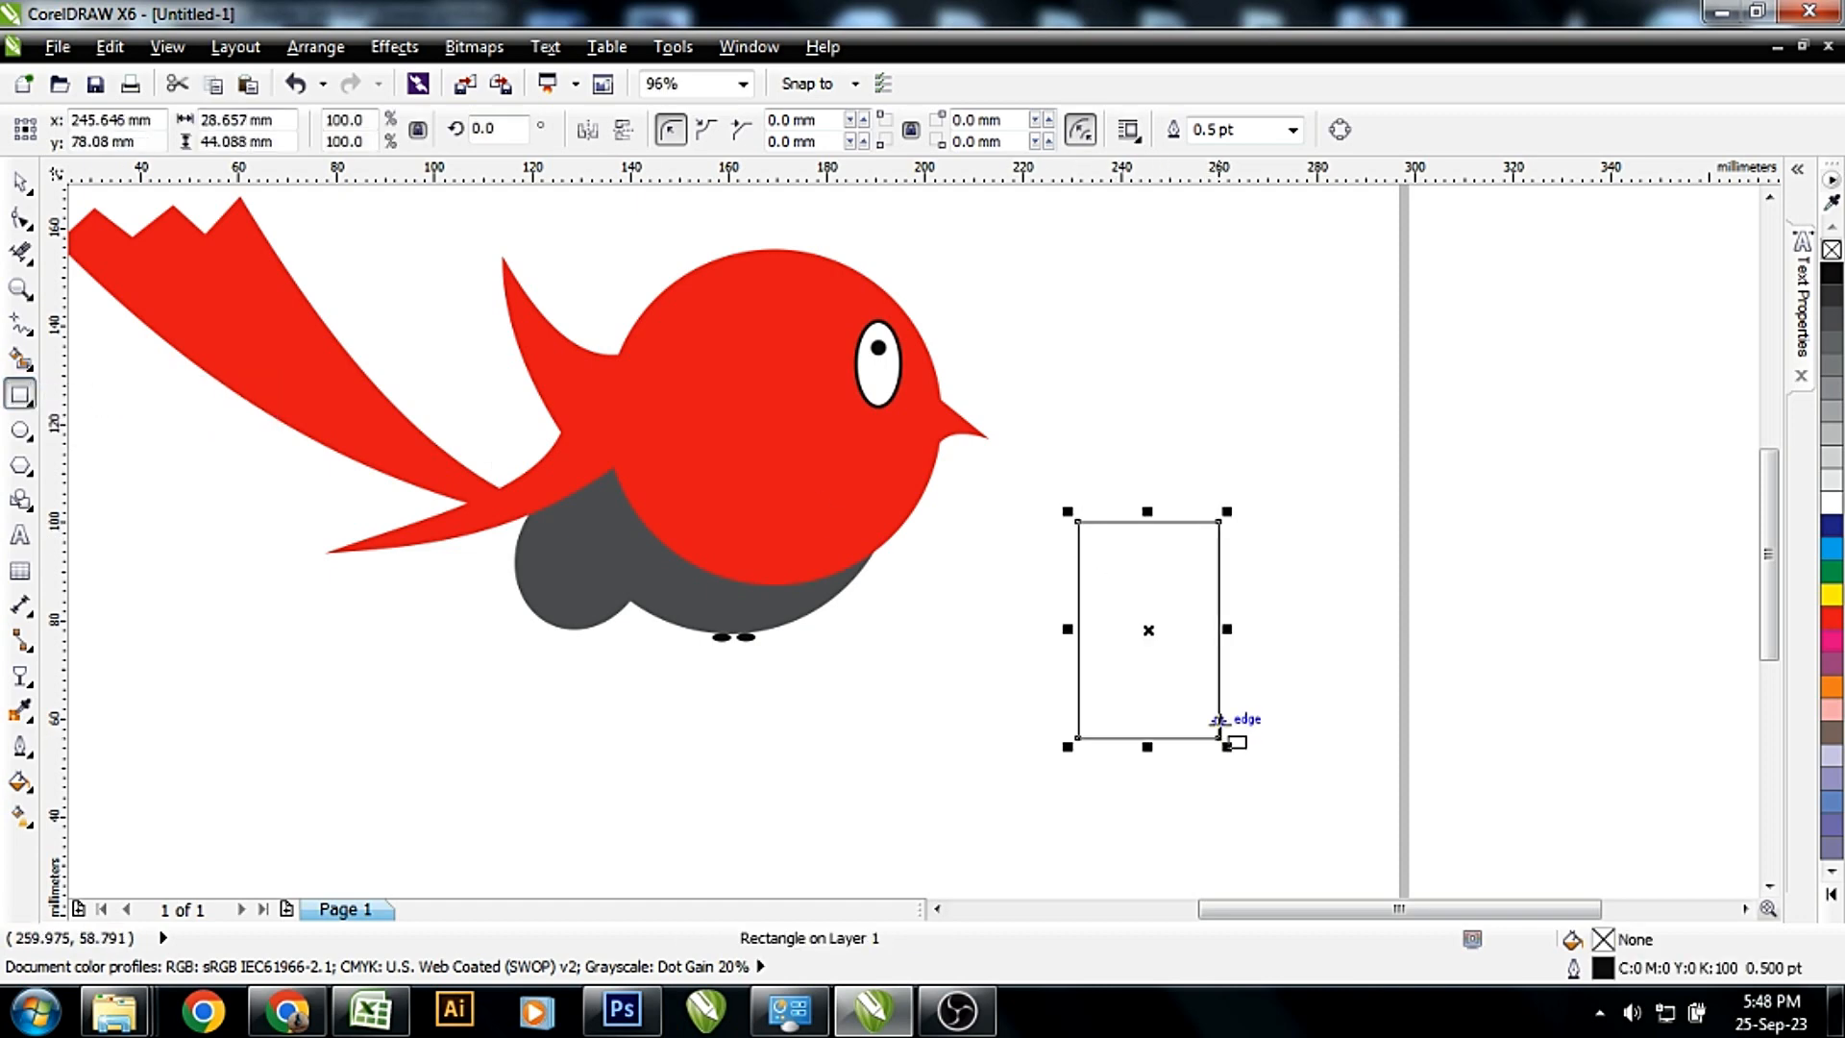
pyautogui.click(19, 214)
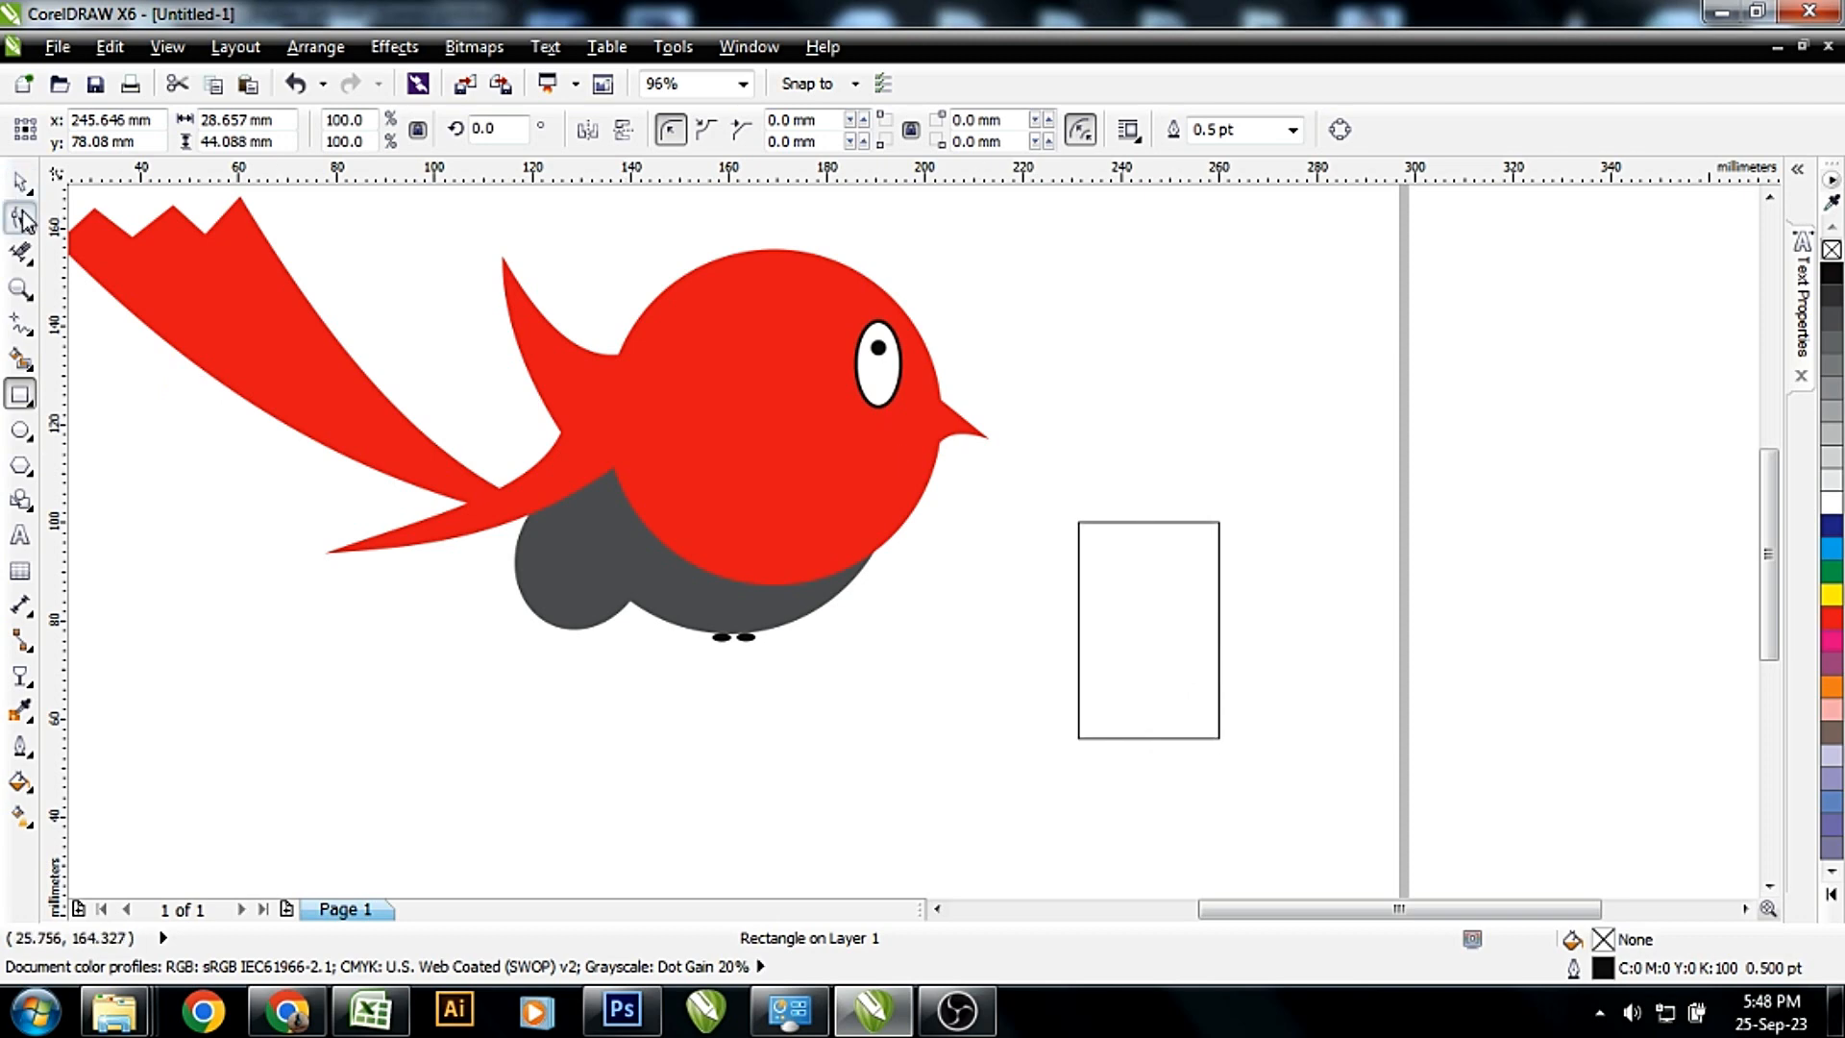
pyautogui.moveTo(1079, 524); pyautogui.dragTo(1103, 534)
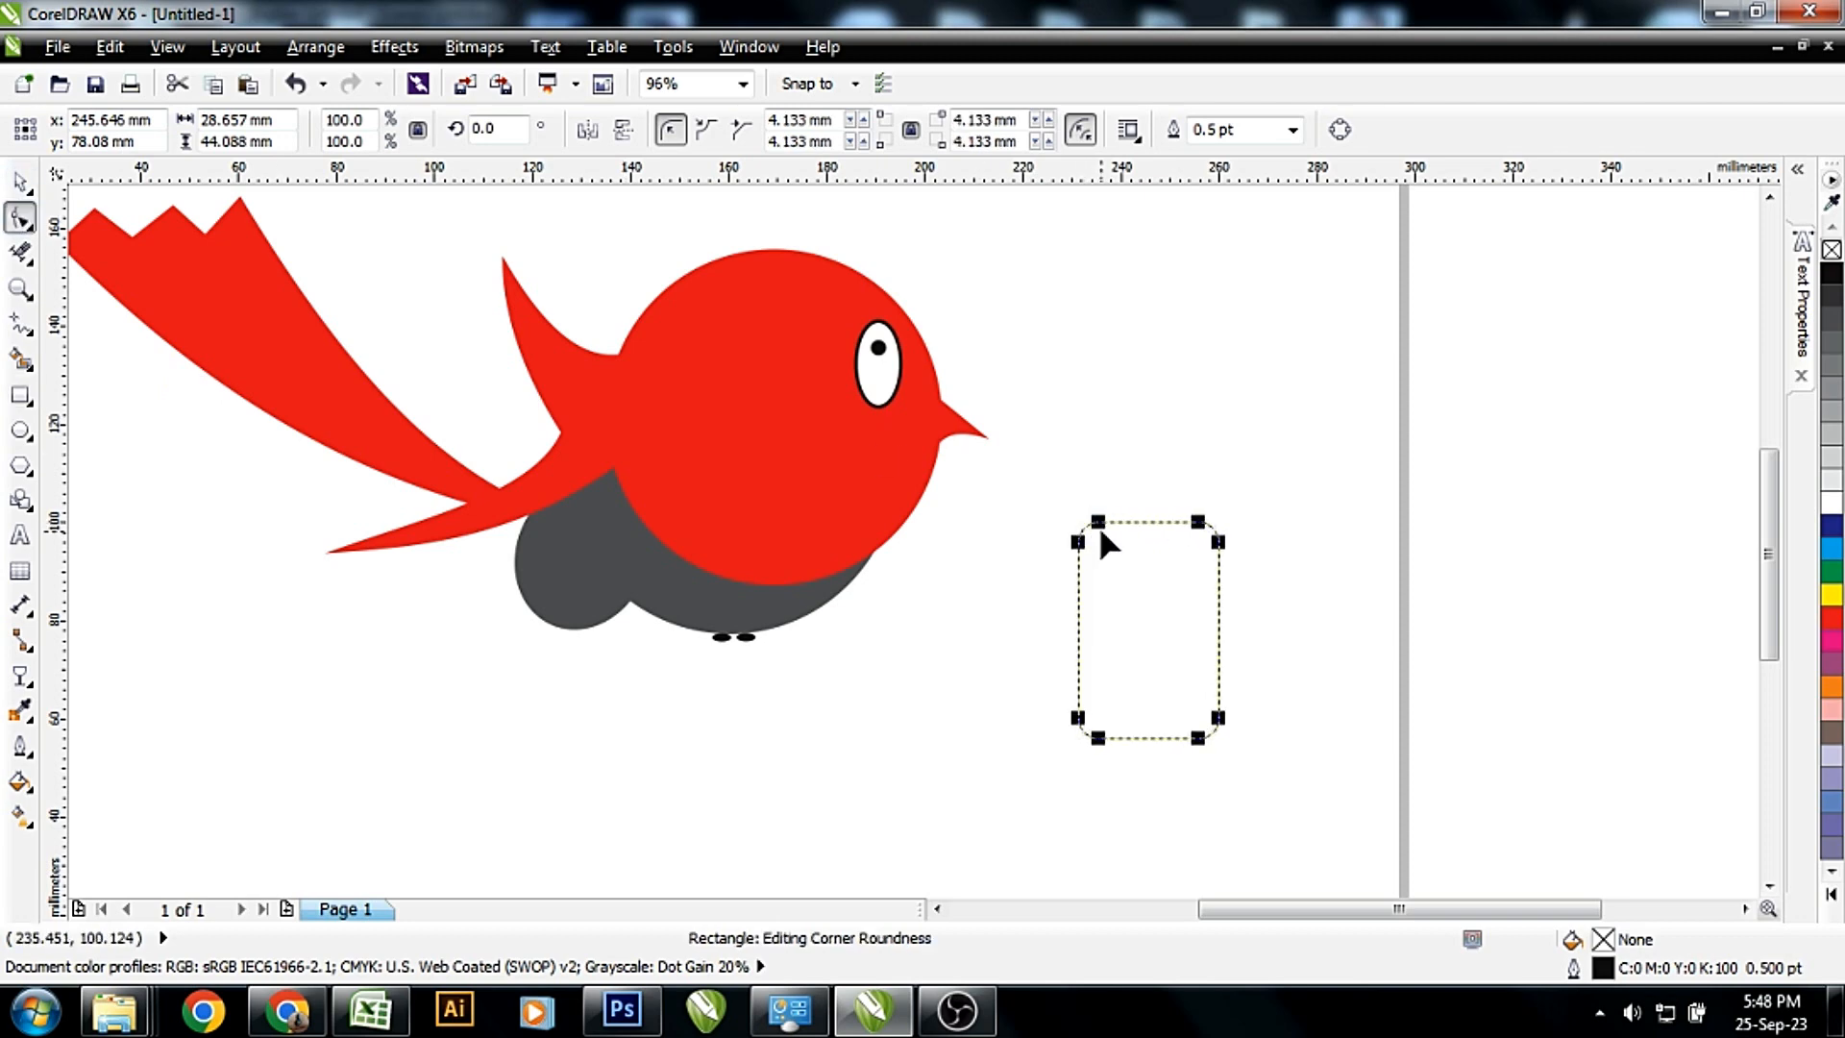
pyautogui.click(23, 182)
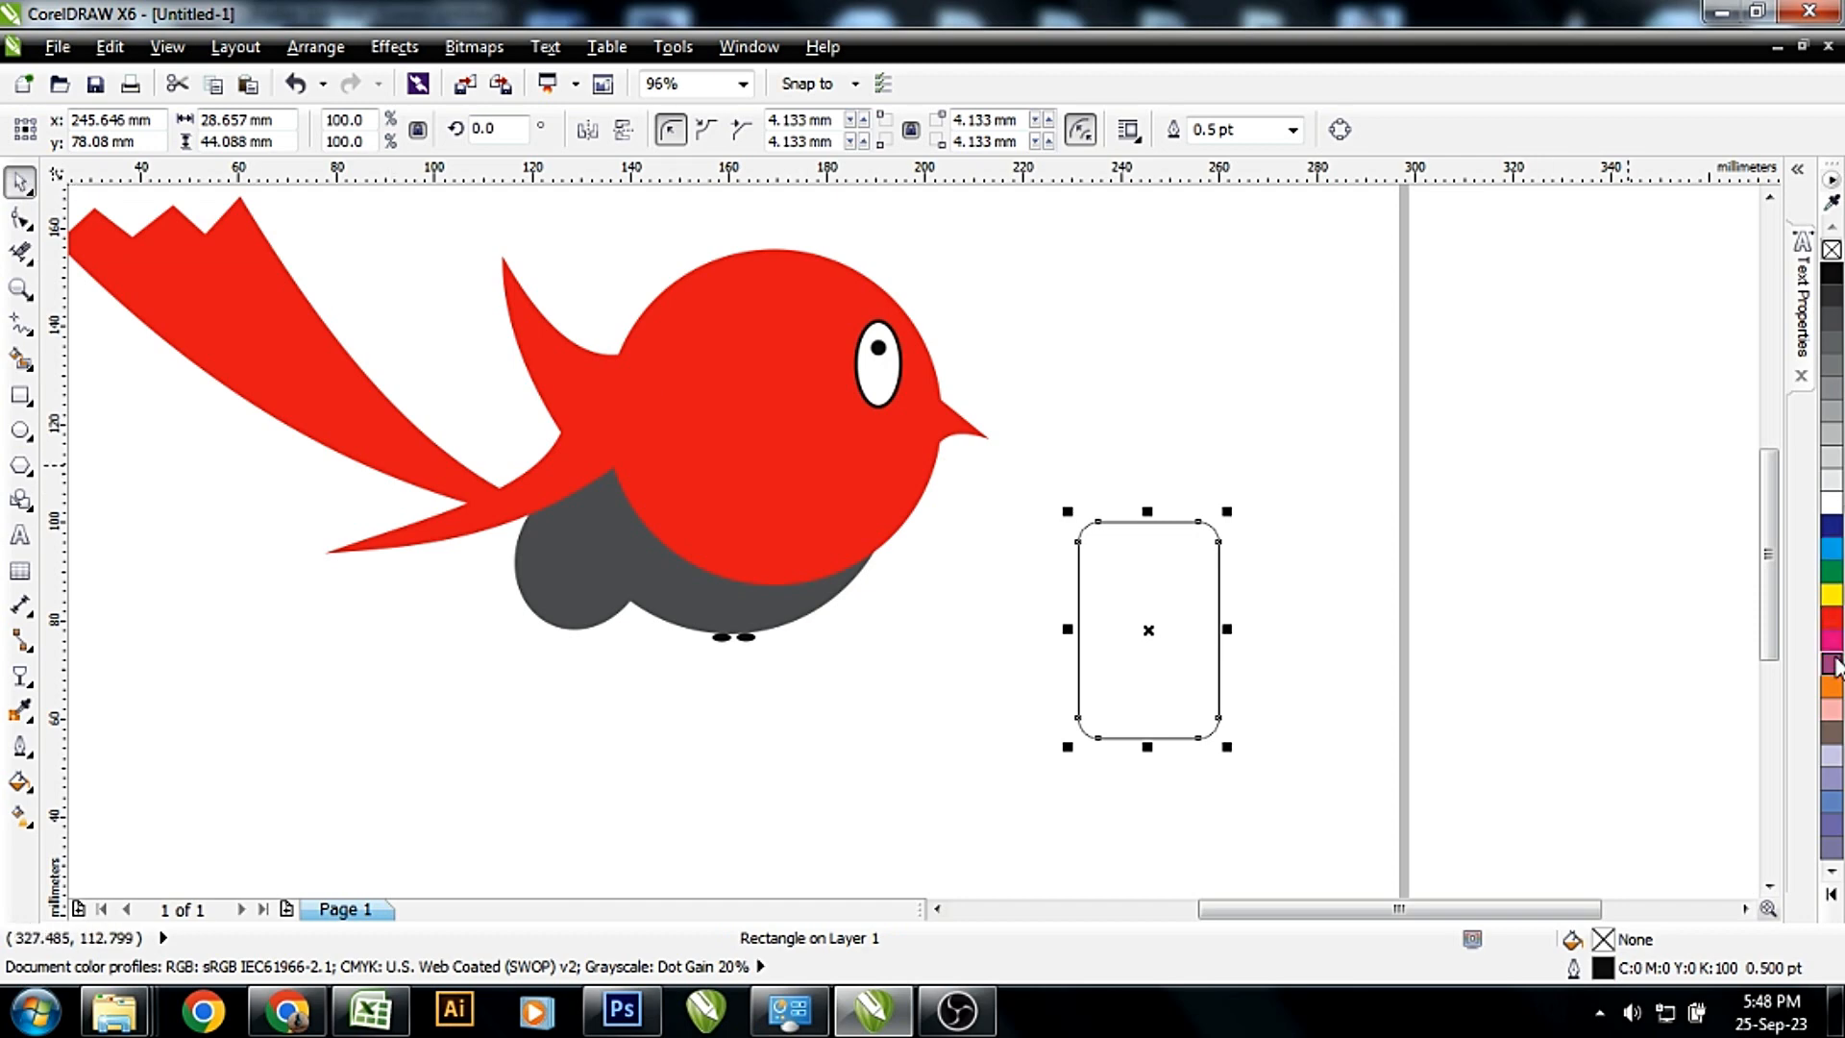
# Give the rounded rectangle a gold fill (C0 M20 Y60 K20) and a 3 pt deep yellow outline (C0 M20 Y100 K0)
pyautogui.click(1833, 686)
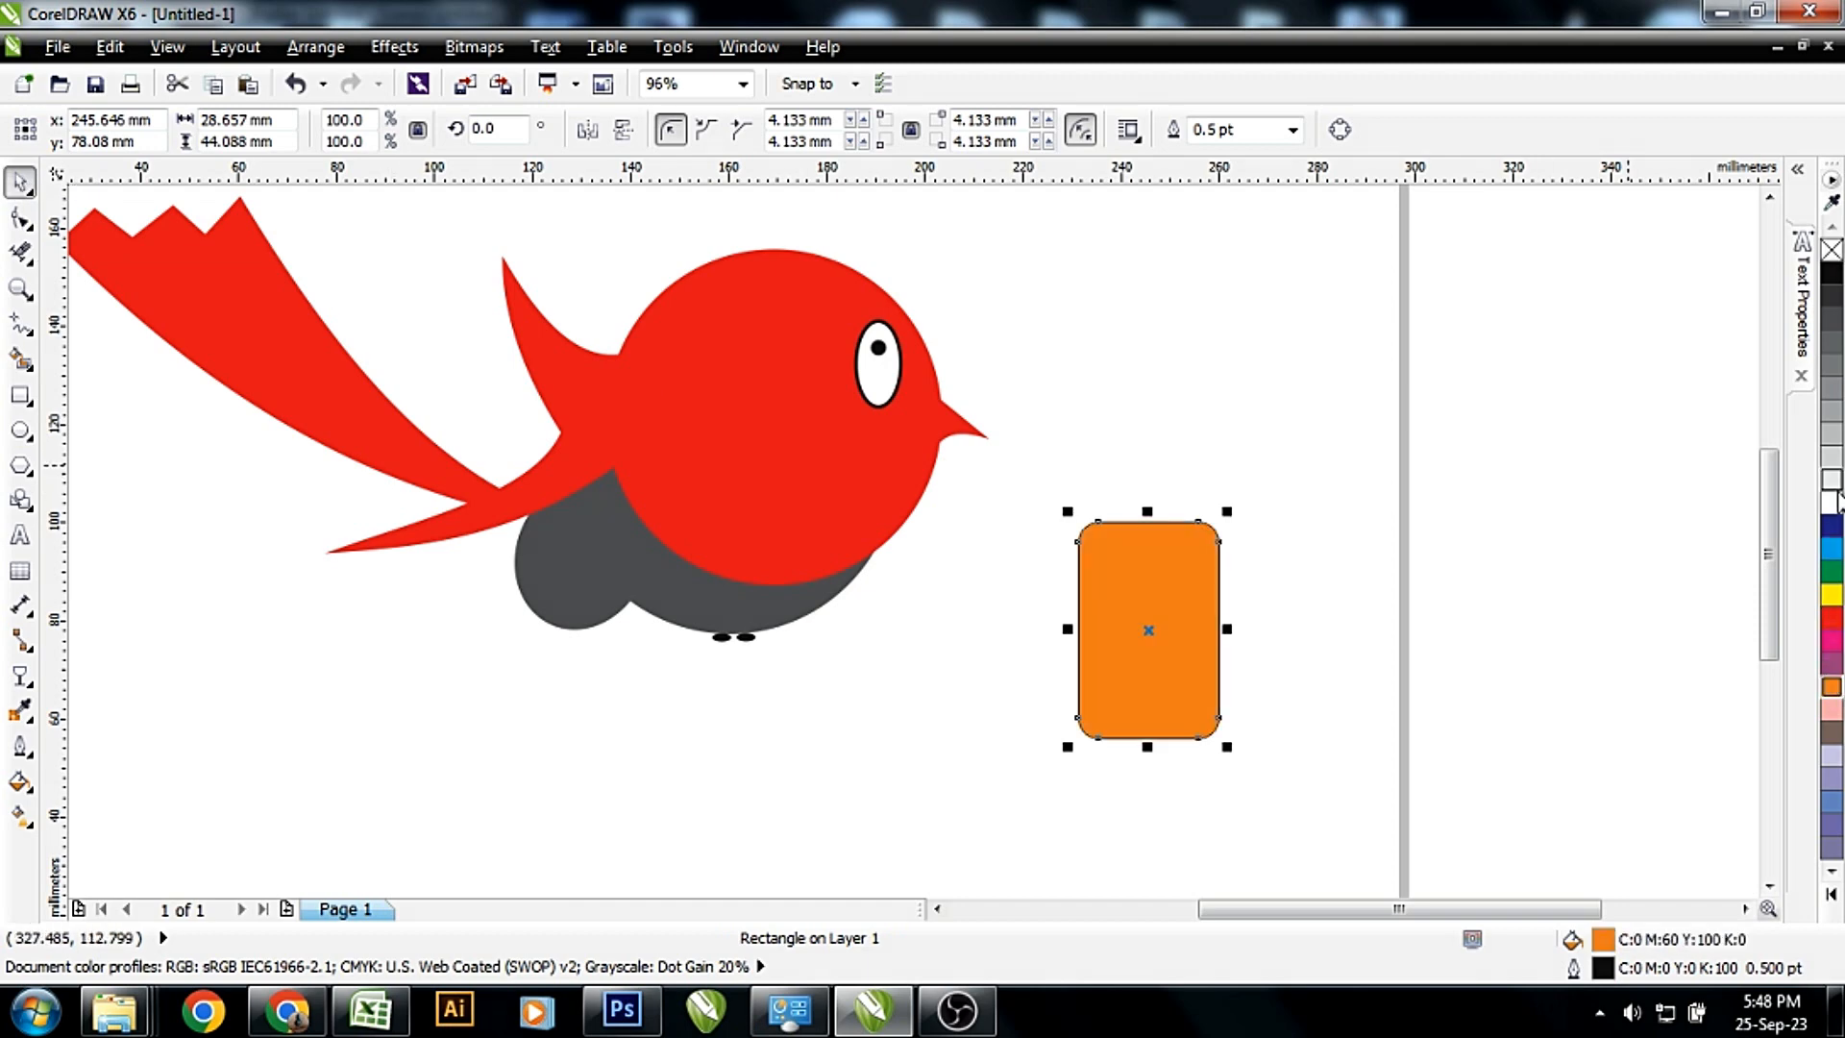
pyautogui.click(1233, 130)
pyautogui.write('3')
pyautogui.press('Return')
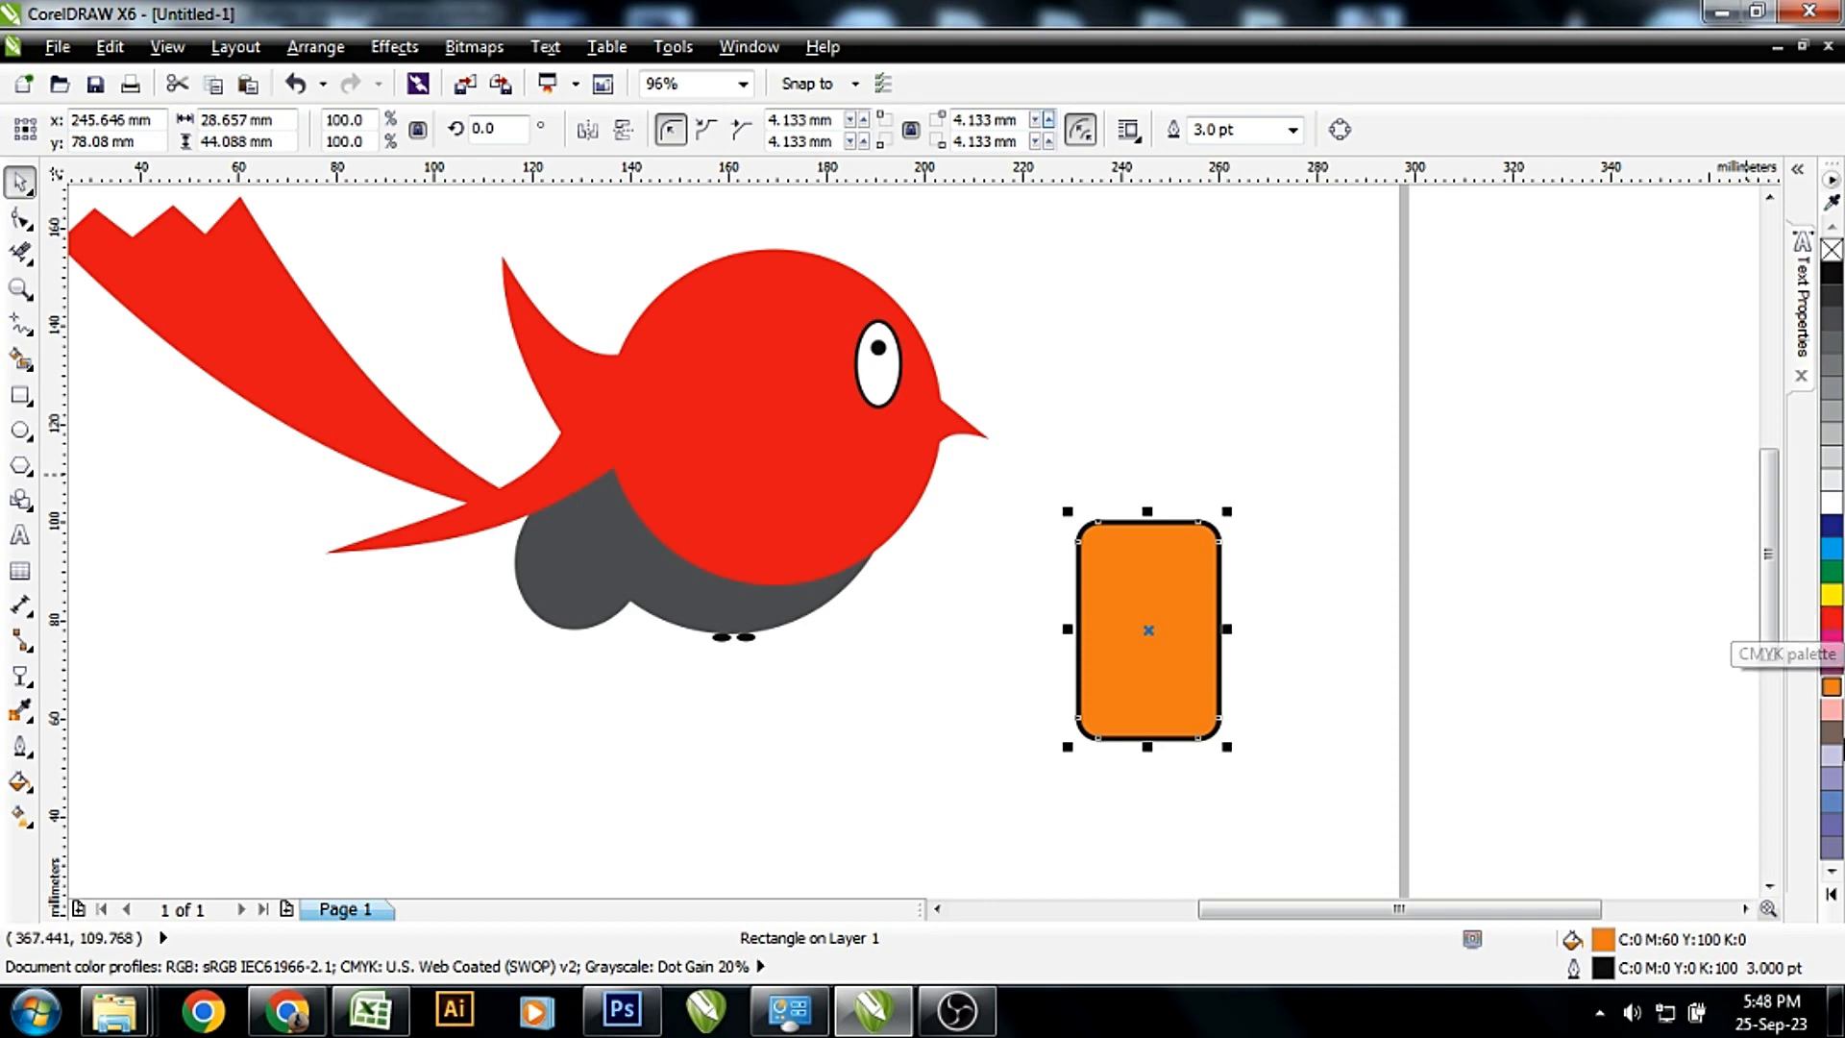
pyautogui.click(1832, 894)
pyautogui.rightClick(1800, 223)
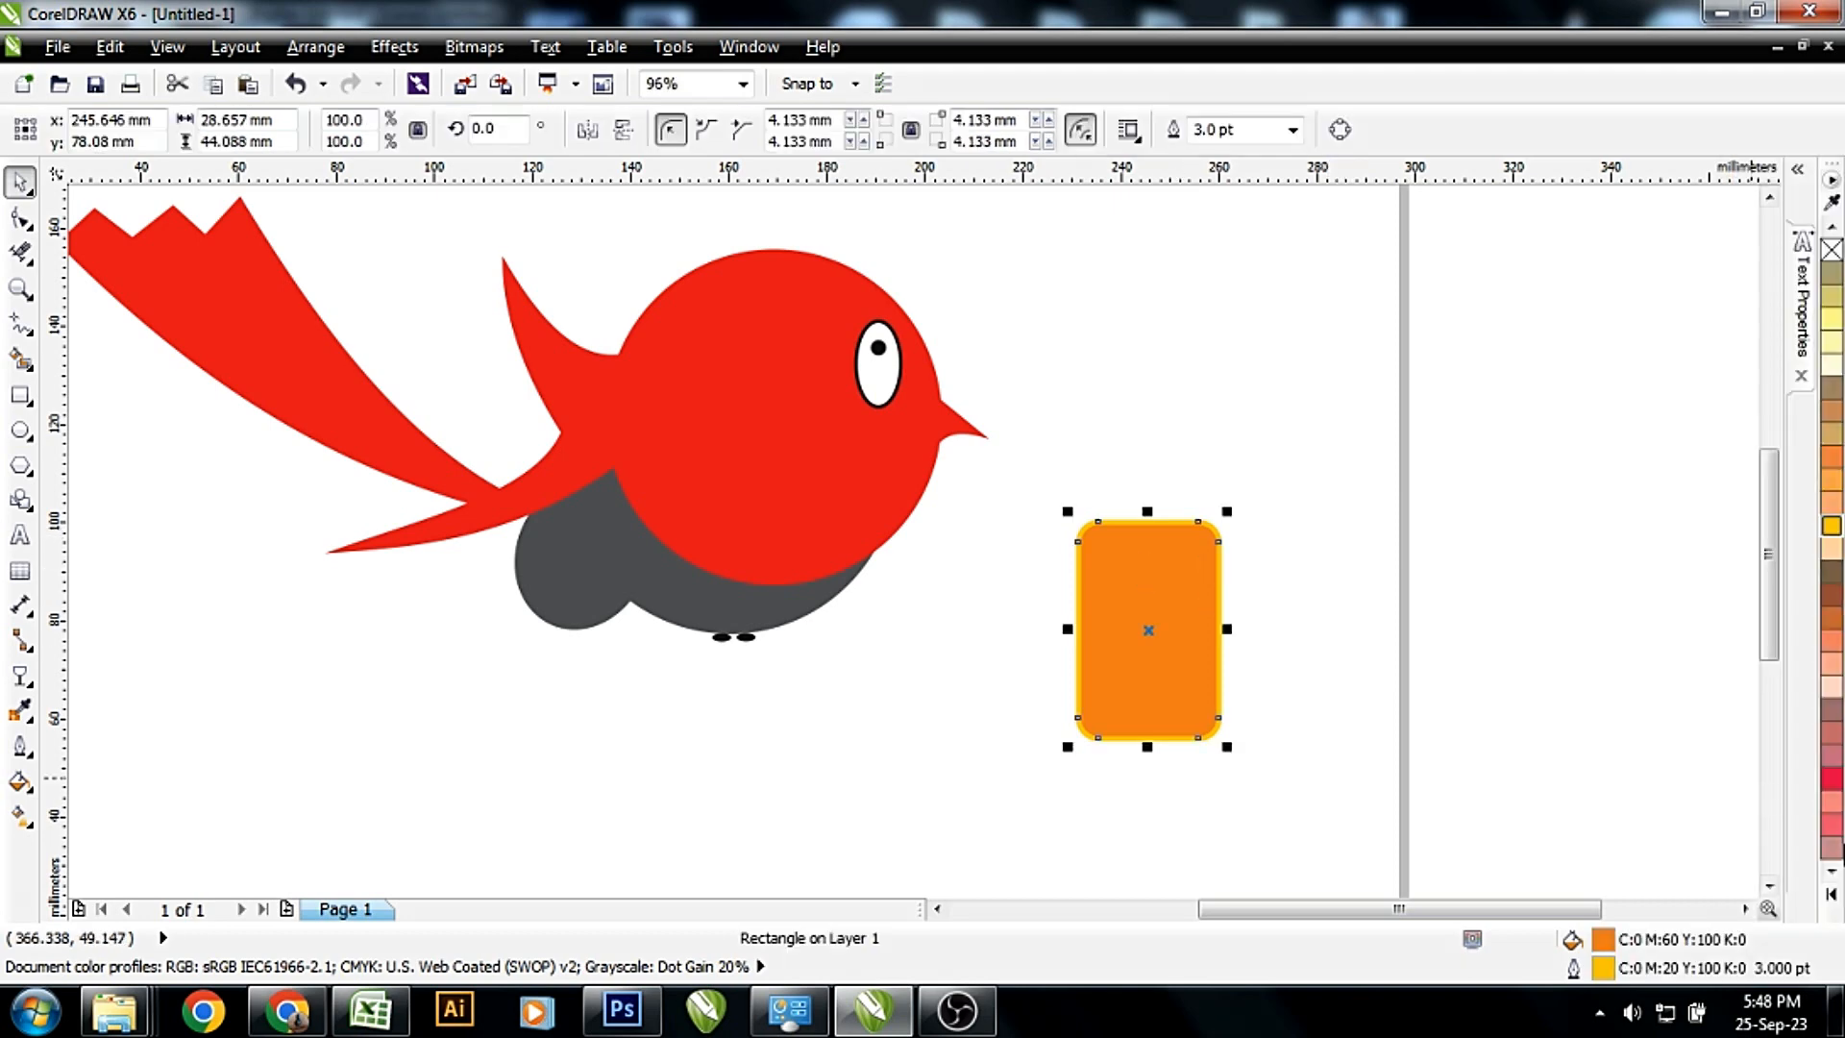
pyautogui.click(1833, 894)
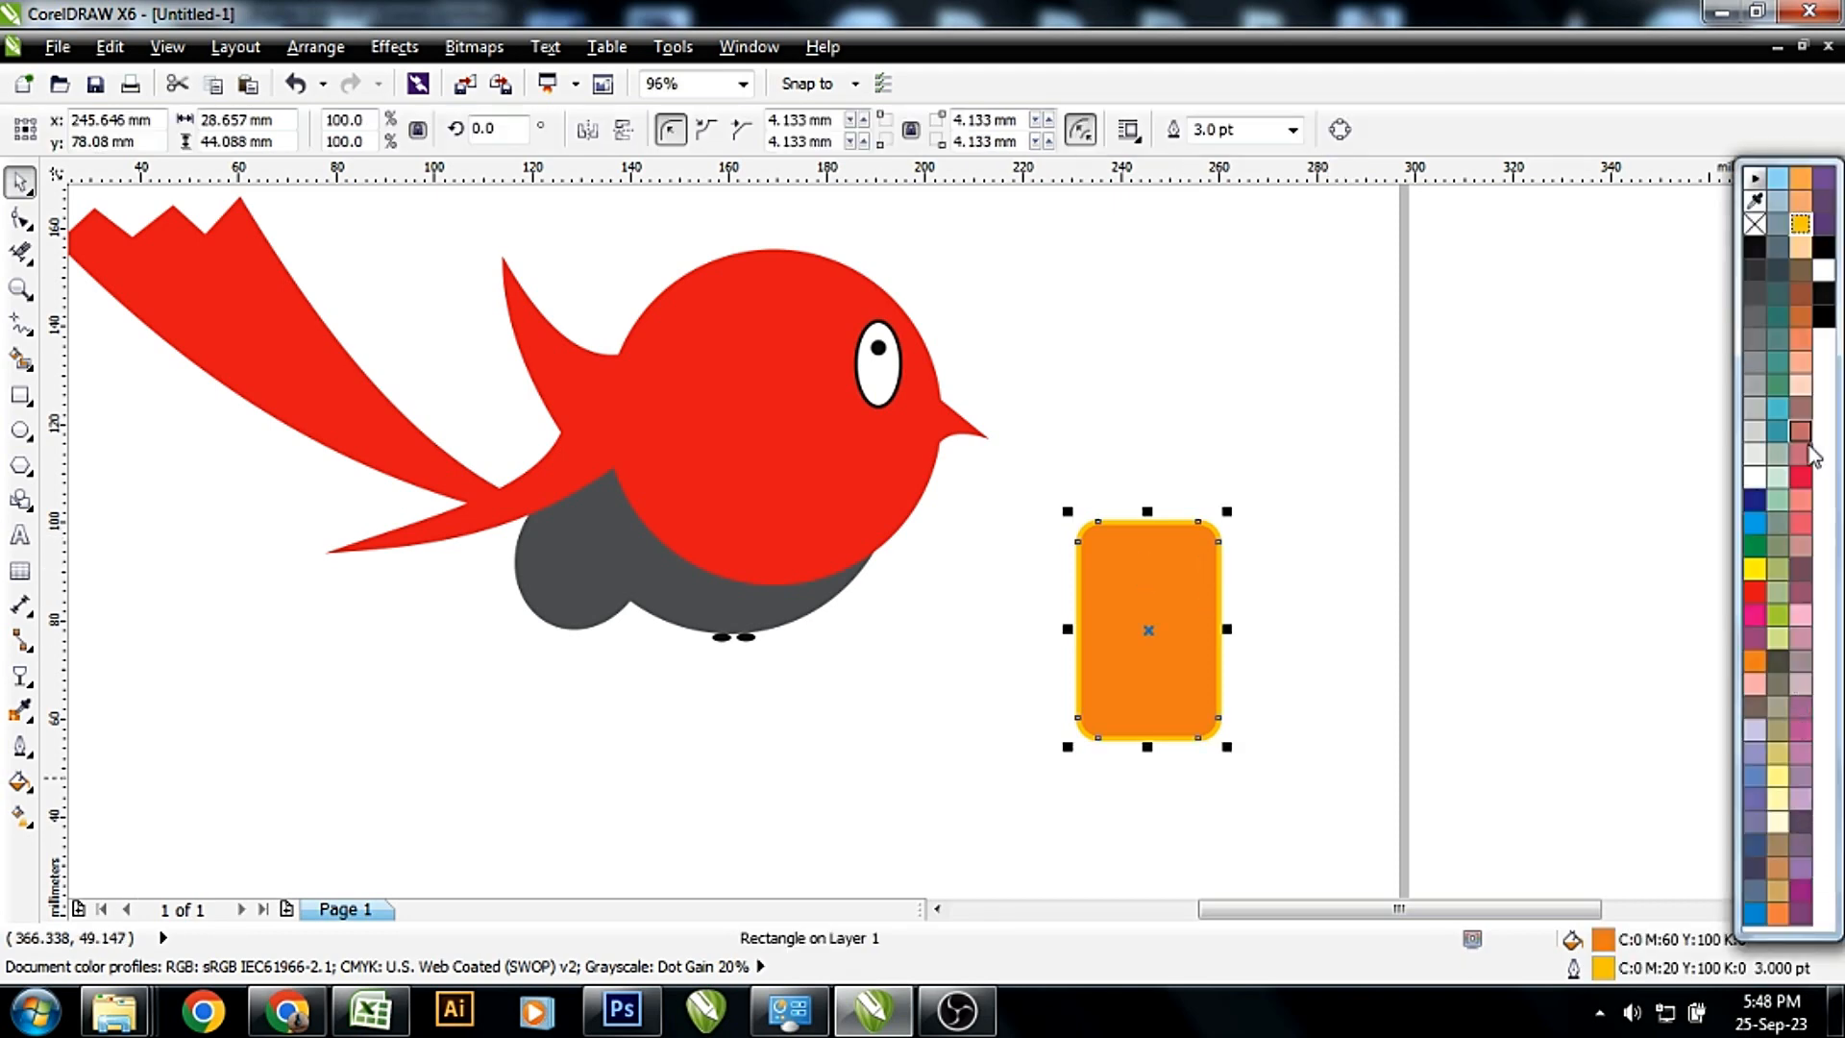
pyautogui.click(1780, 885)
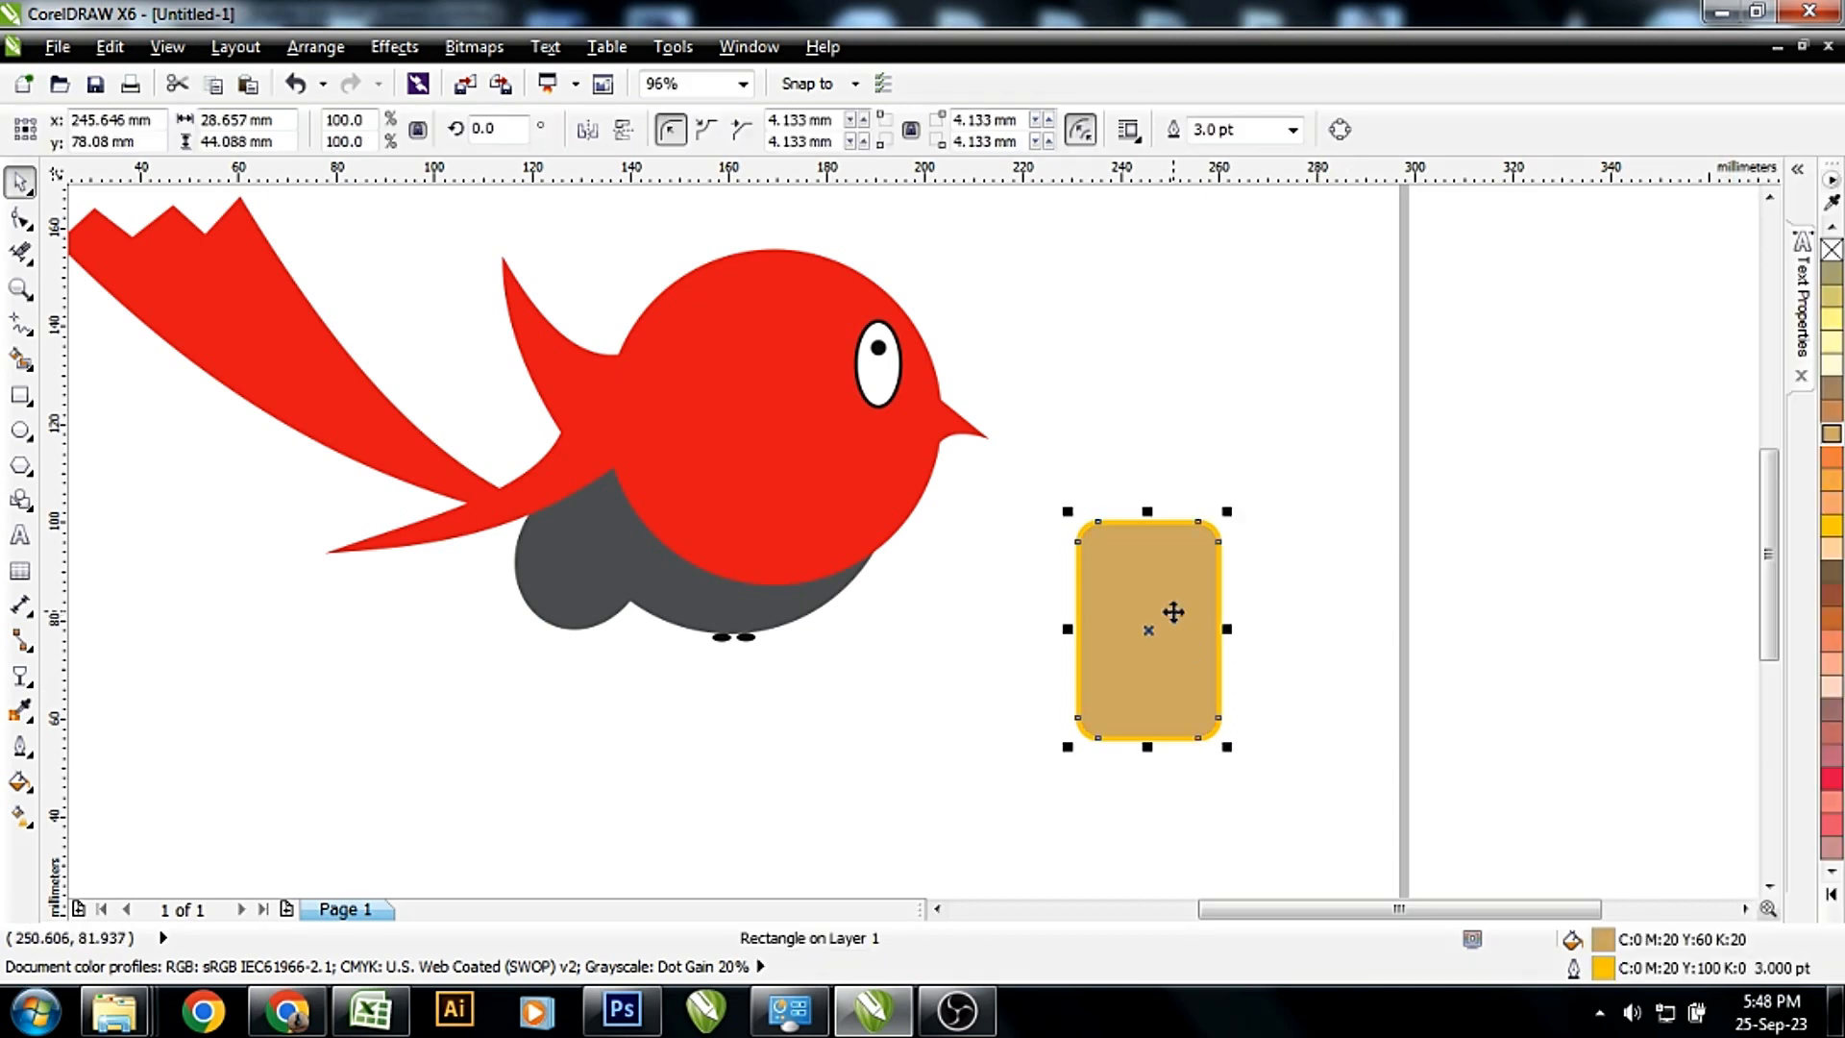
# Add the 24 pt Arial text "Happy Birthday", "To", "YOU" on three lines and move it over the gold rectangle
pyautogui.click(20, 535)
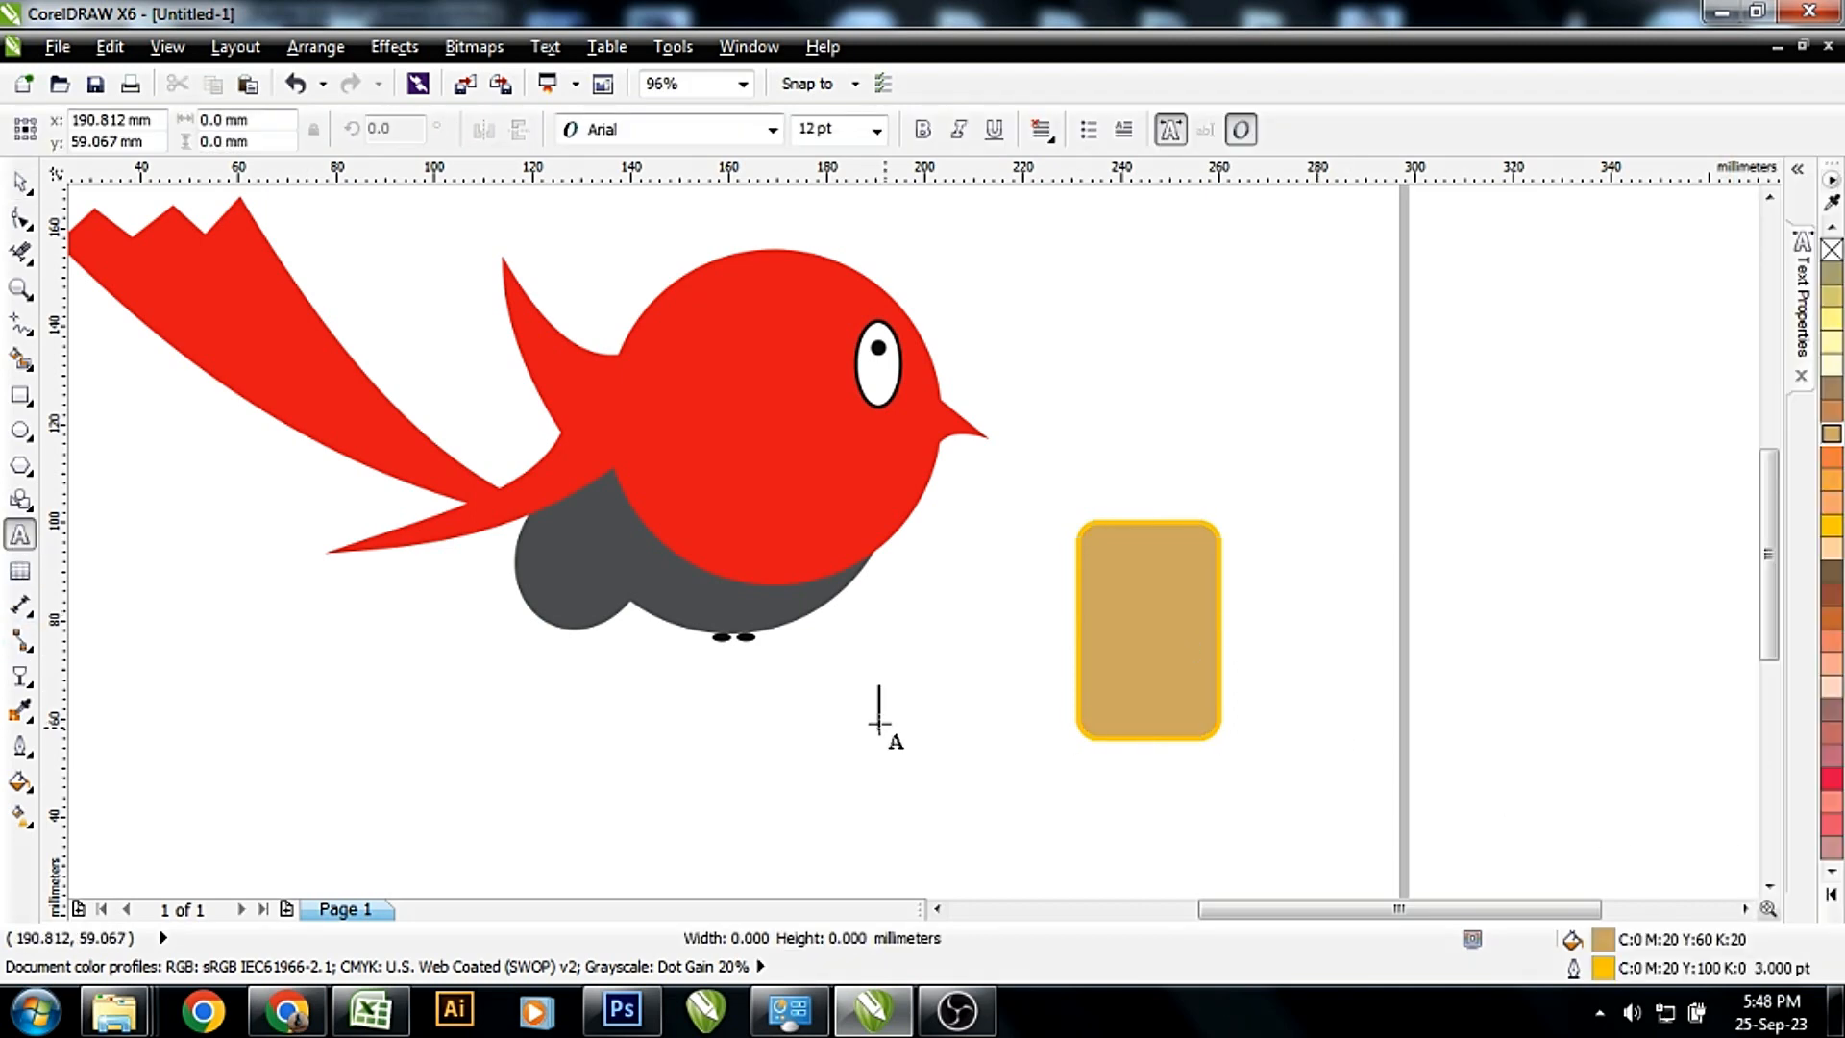
pyautogui.click(879, 722)
pyautogui.write('Happy Birthday')
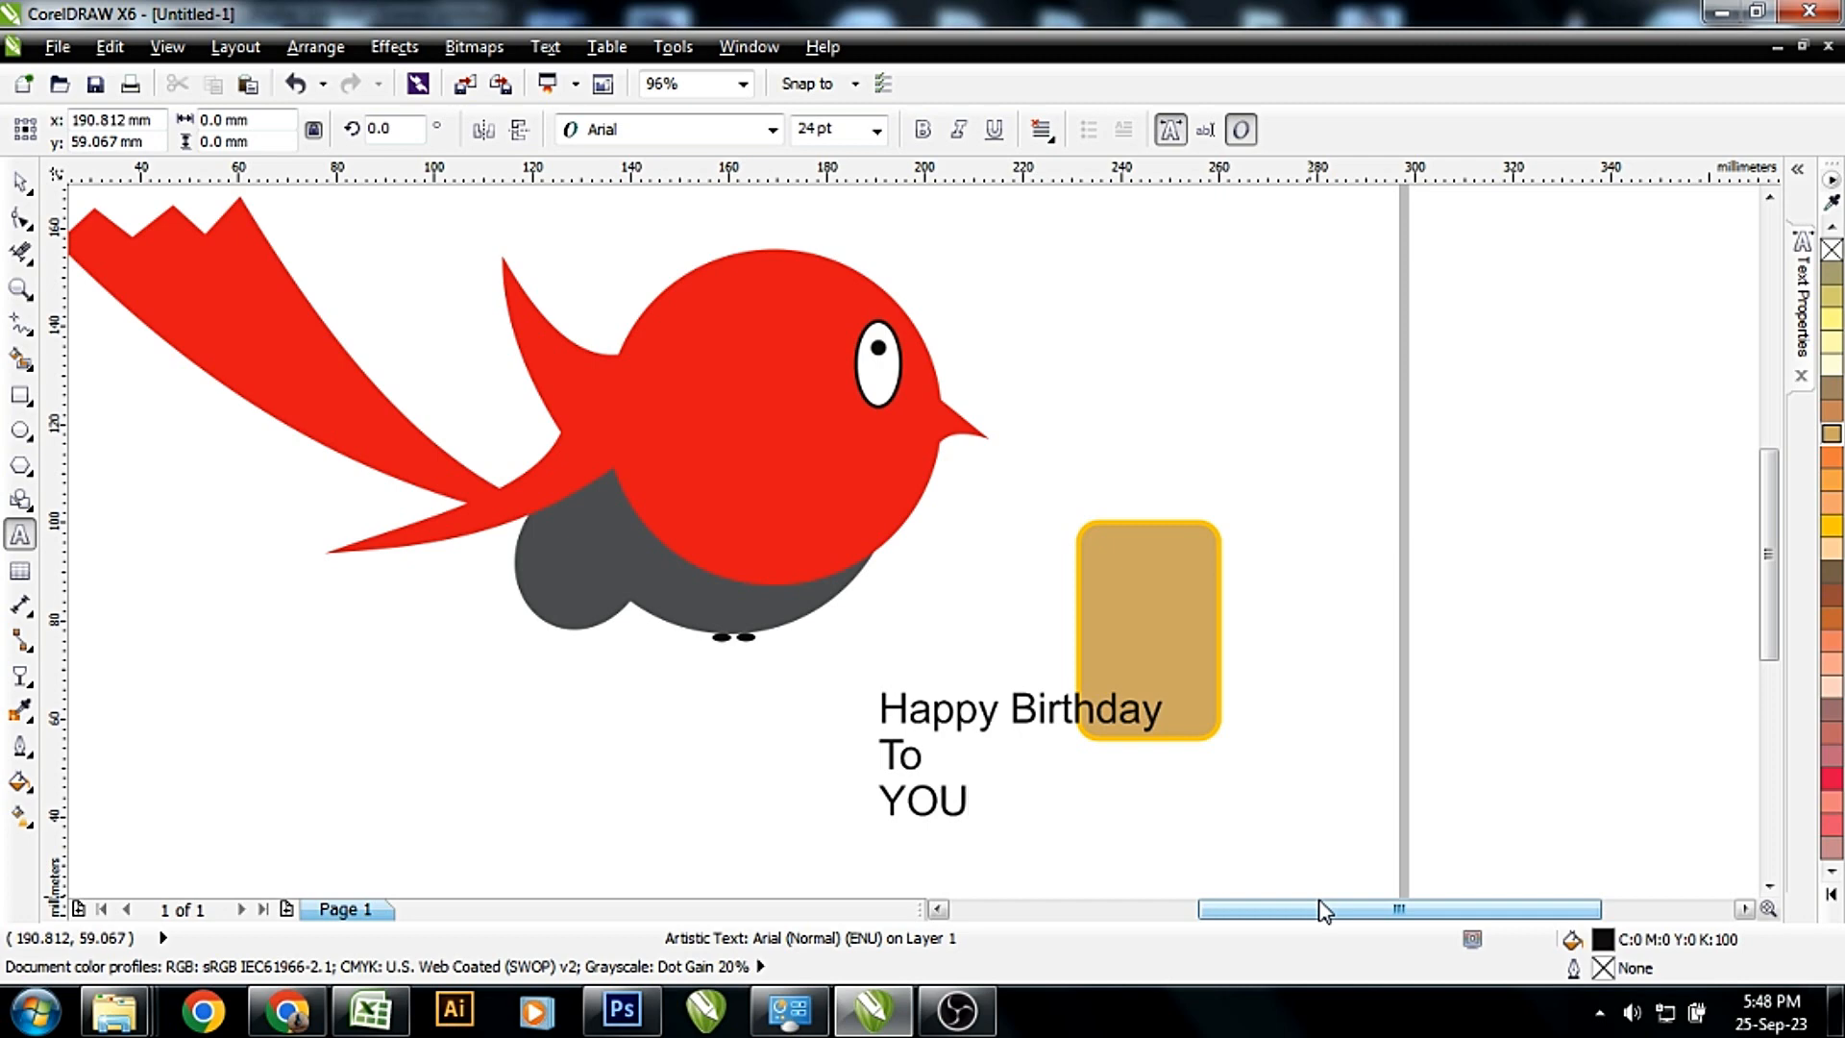
pyautogui.hotkey('ctrl', 'space')
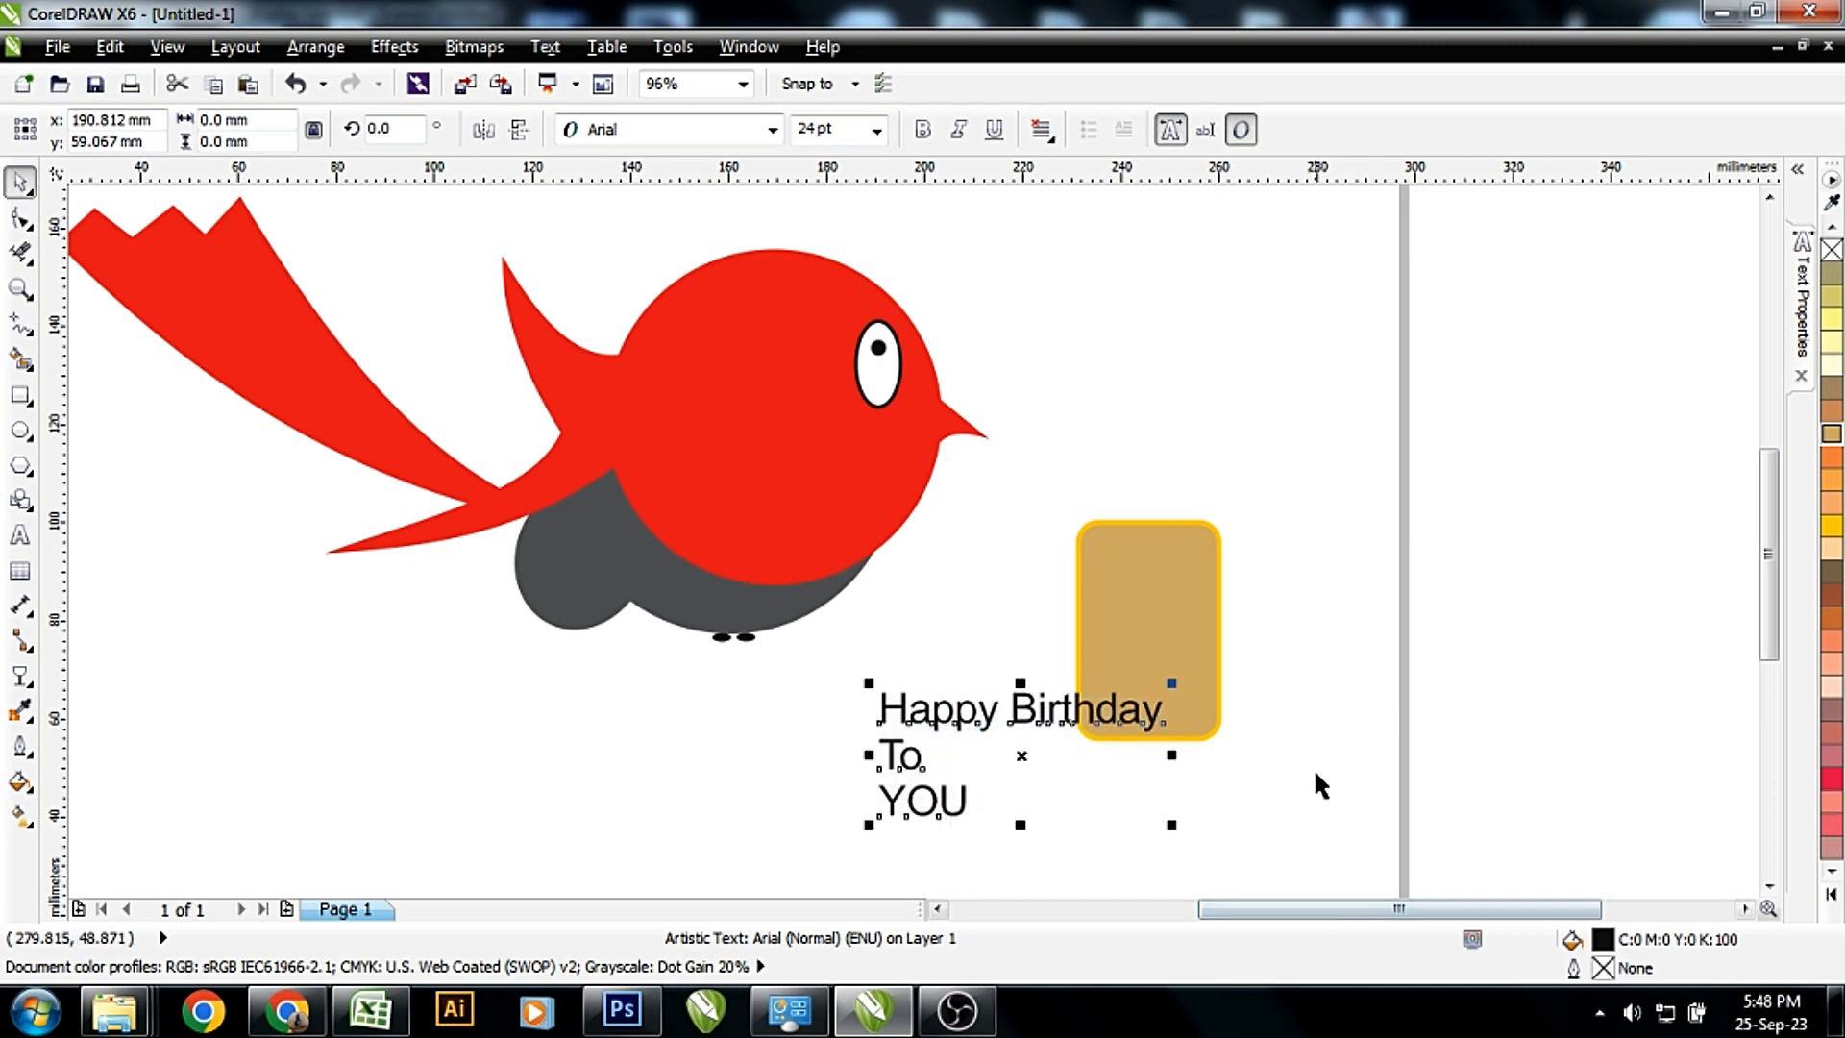
pyautogui.moveTo(1030, 721); pyautogui.dragTo(1140, 658)
# Put "Birthday" on its own line below "Happy" and shift the four-line text onto the rectangle
pyautogui.press('F8')
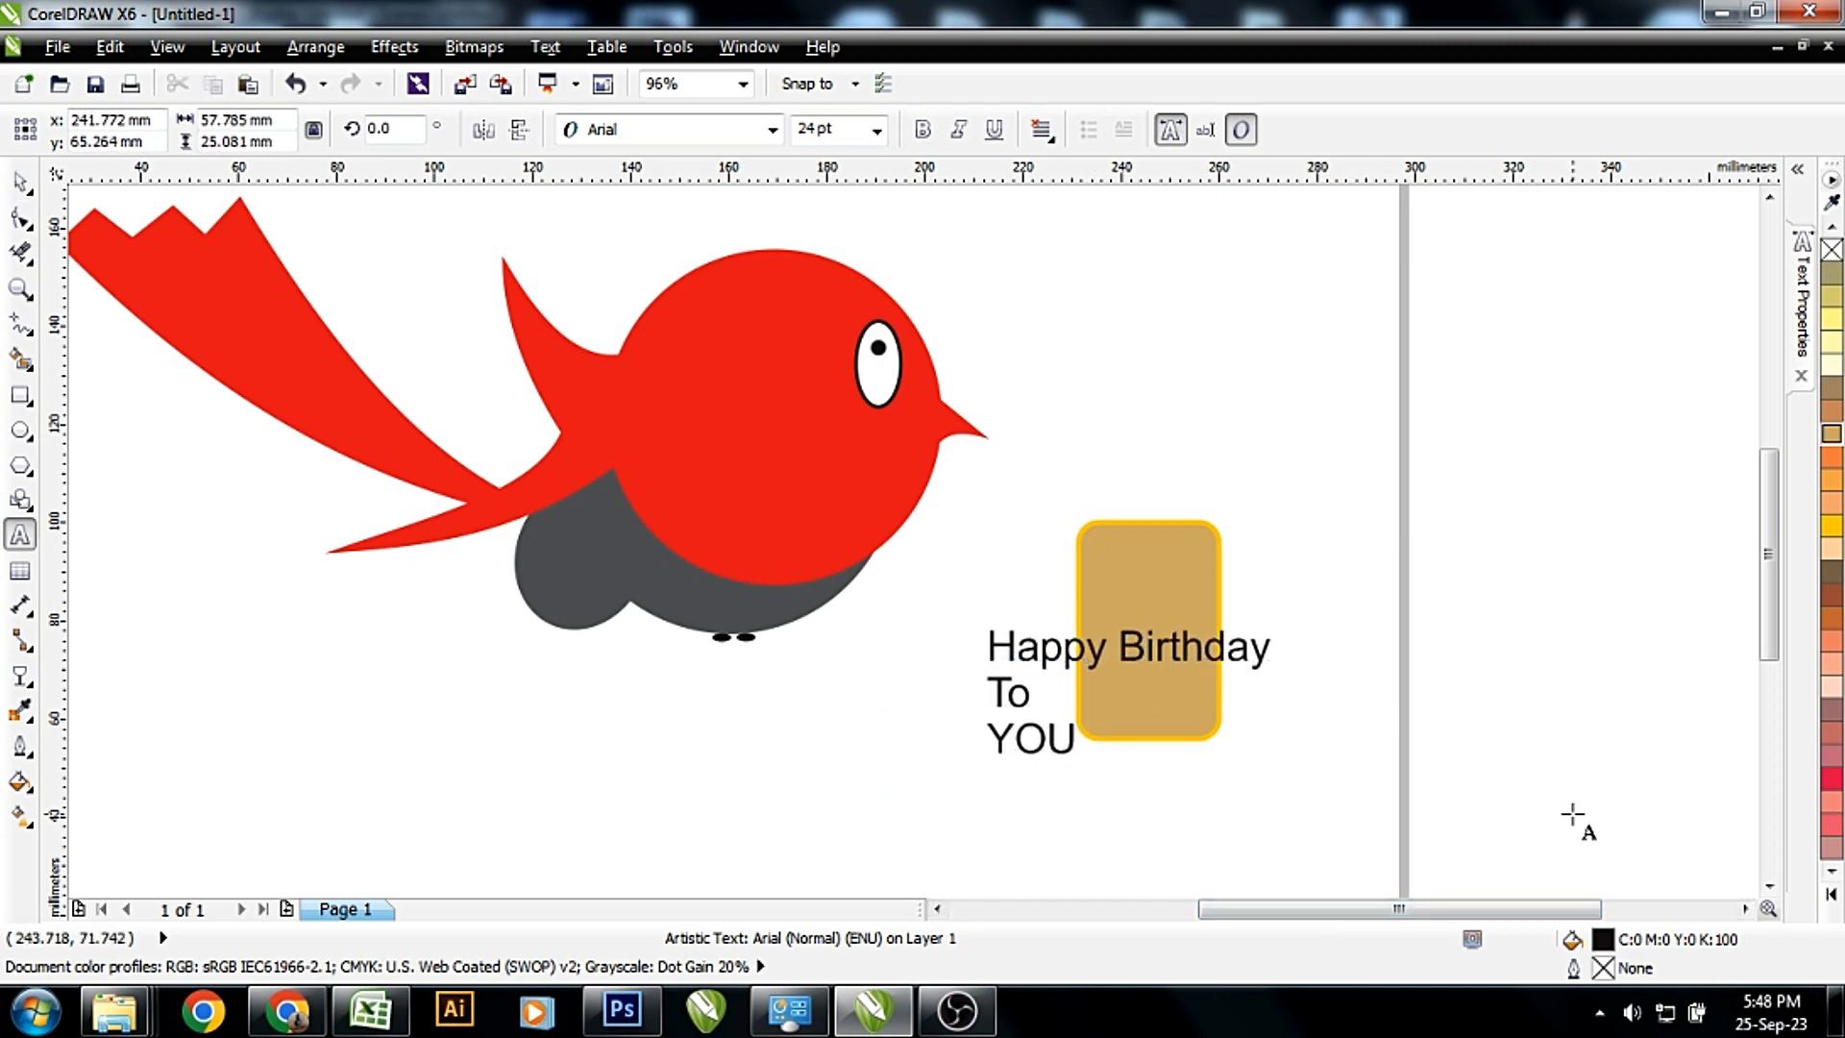
pyautogui.press('Return')
pyautogui.hotkey('ctrl', 'a')
pyautogui.hotkey('ctrl', 'space')
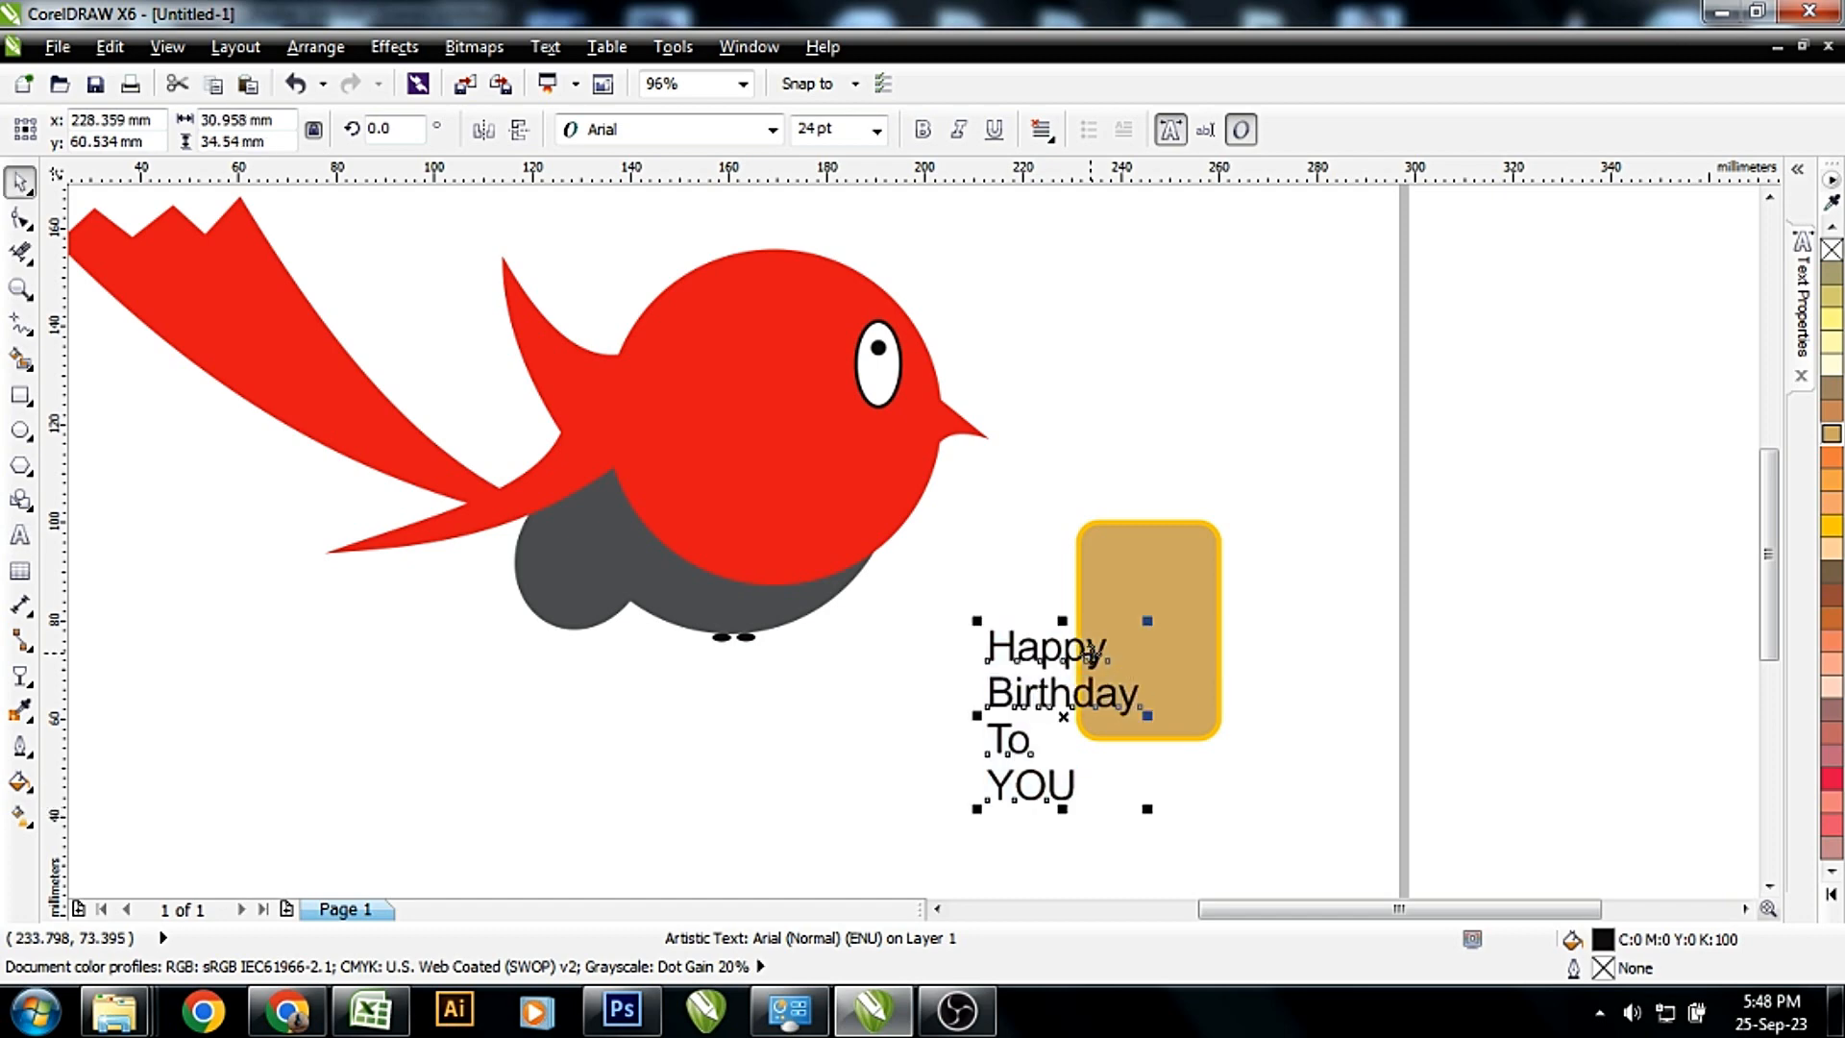
pyautogui.moveTo(1090, 649); pyautogui.dragTo(1192, 589)
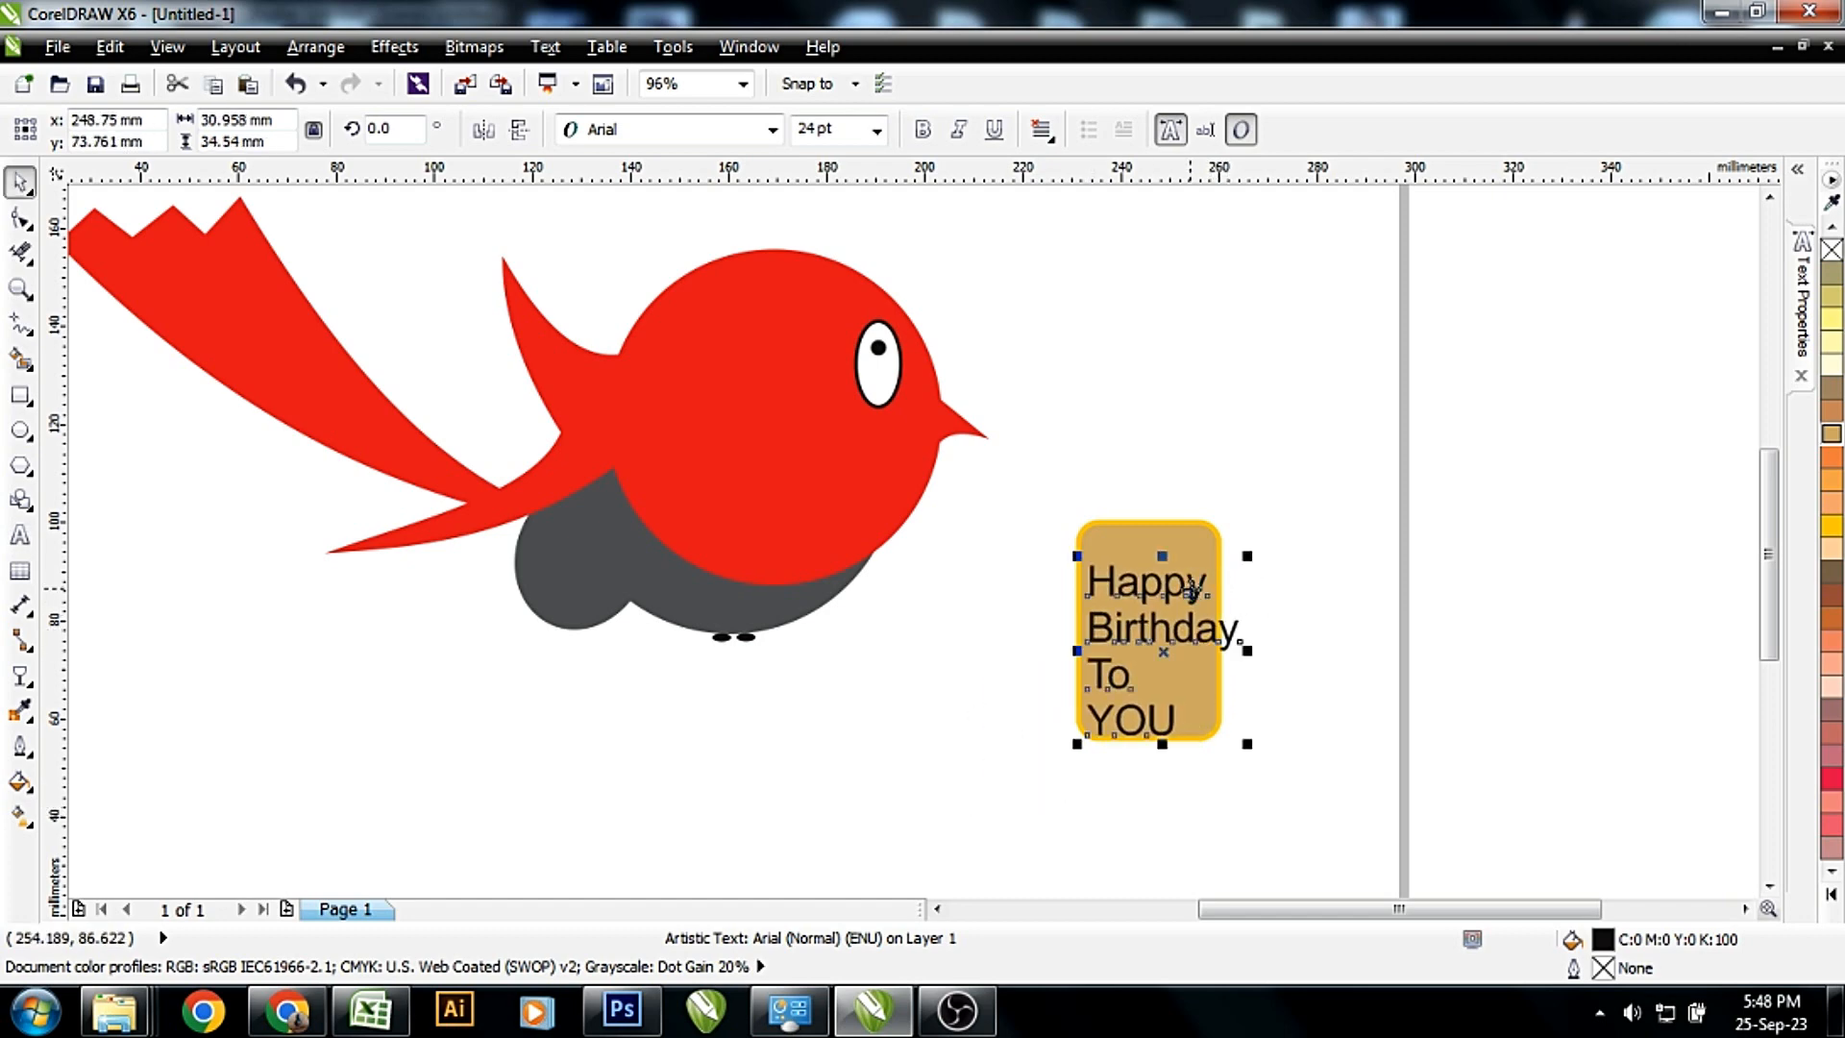
# Separate the text lines, scale "Happy" and "Birthday" together to about 14.6 pt, and place them inside the tag's upper half
pyautogui.scroll(2, 1377, 475)
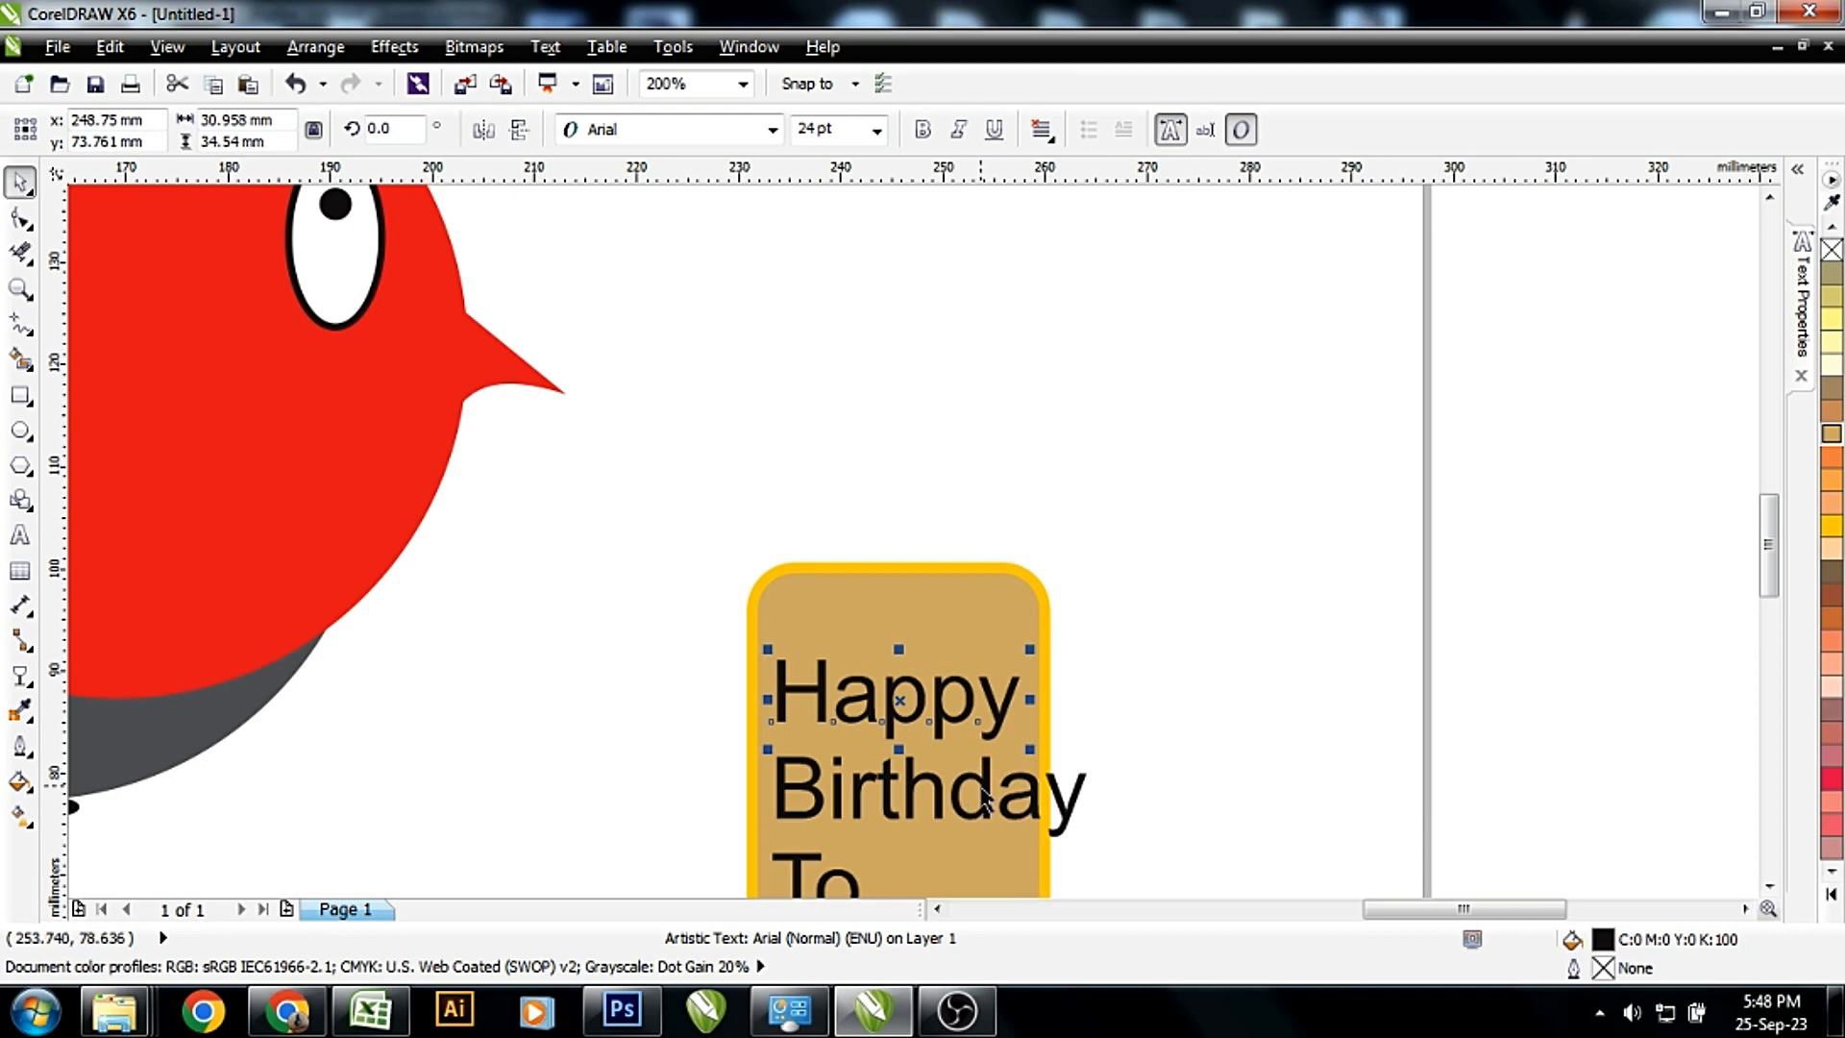
pyautogui.keyDown('shift'); pyautogui.click(983, 790); pyautogui.keyUp('shift')
pyautogui.moveTo(1097, 845); pyautogui.dragTo(971, 774)
pyautogui.moveTo(892, 694); pyautogui.dragTo(898, 686)
pyautogui.scroll(-2, 903, 684)
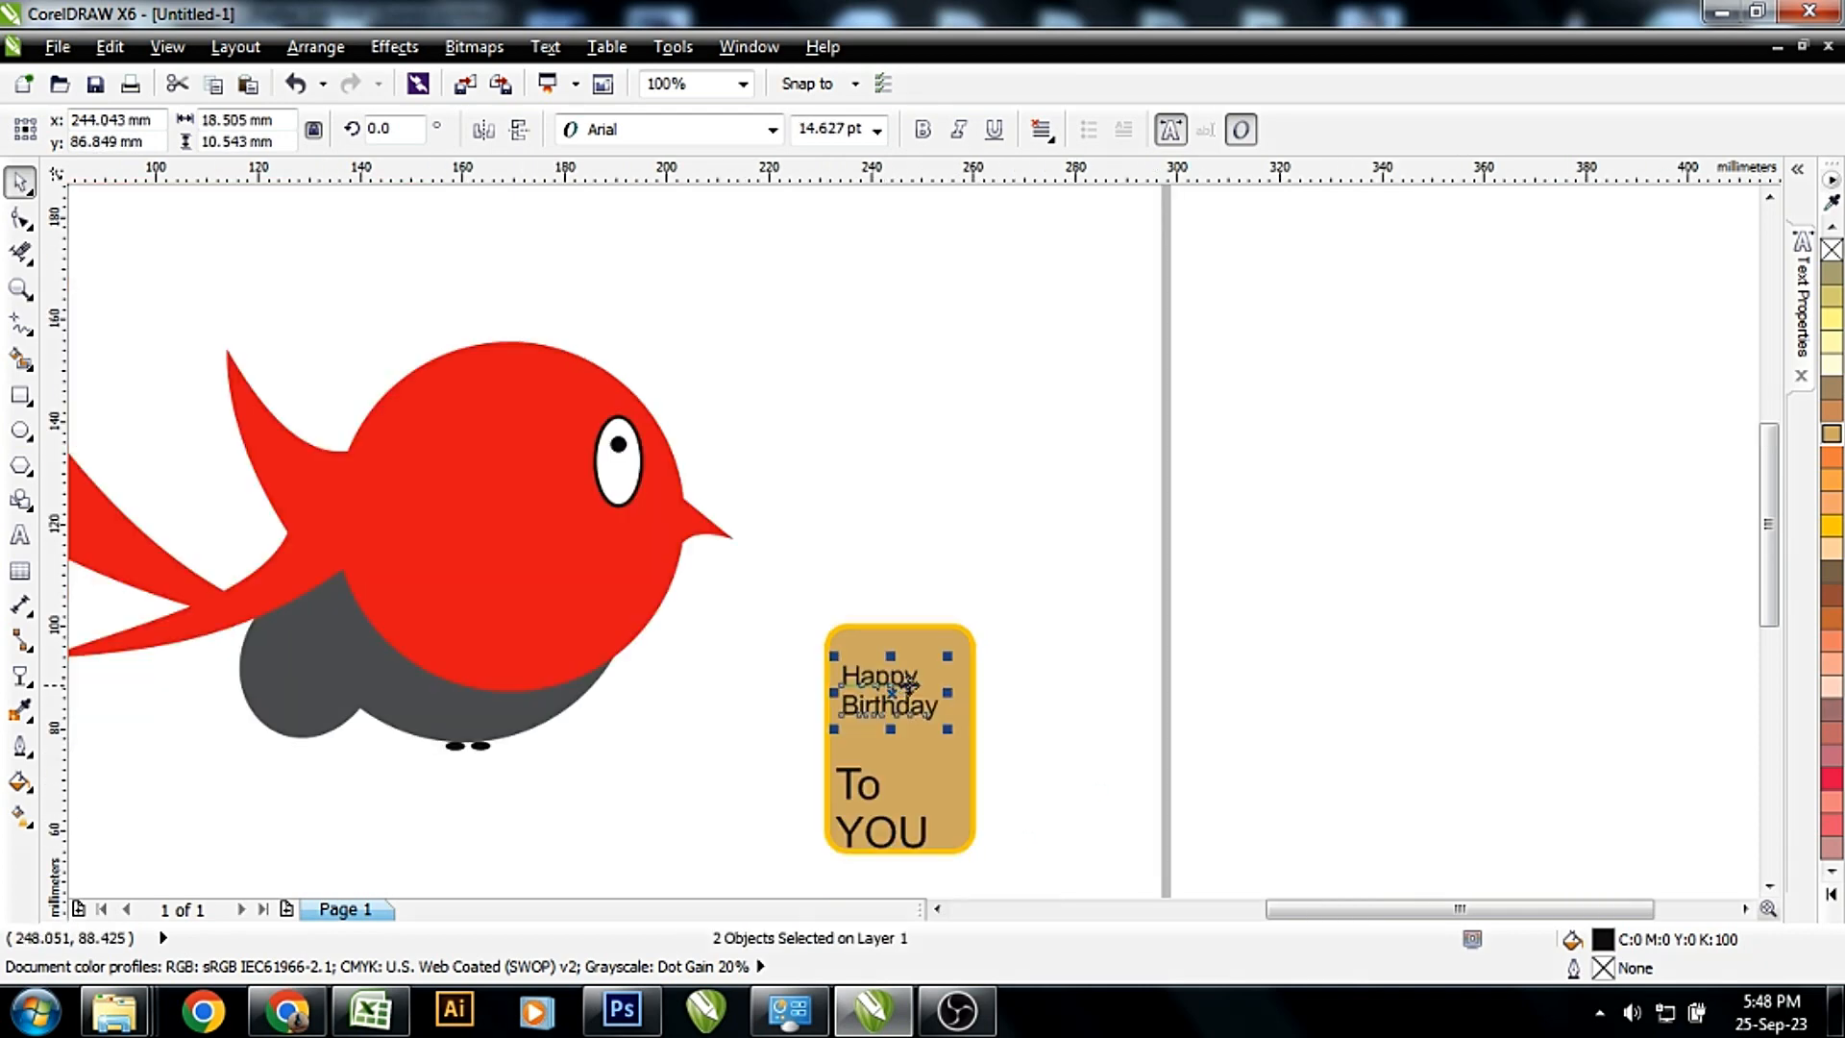
# Shrink "To" to about 19.7 pt and move it near the tag's right edge, below "Birthday"
pyautogui.scroll(2, 711, 424)
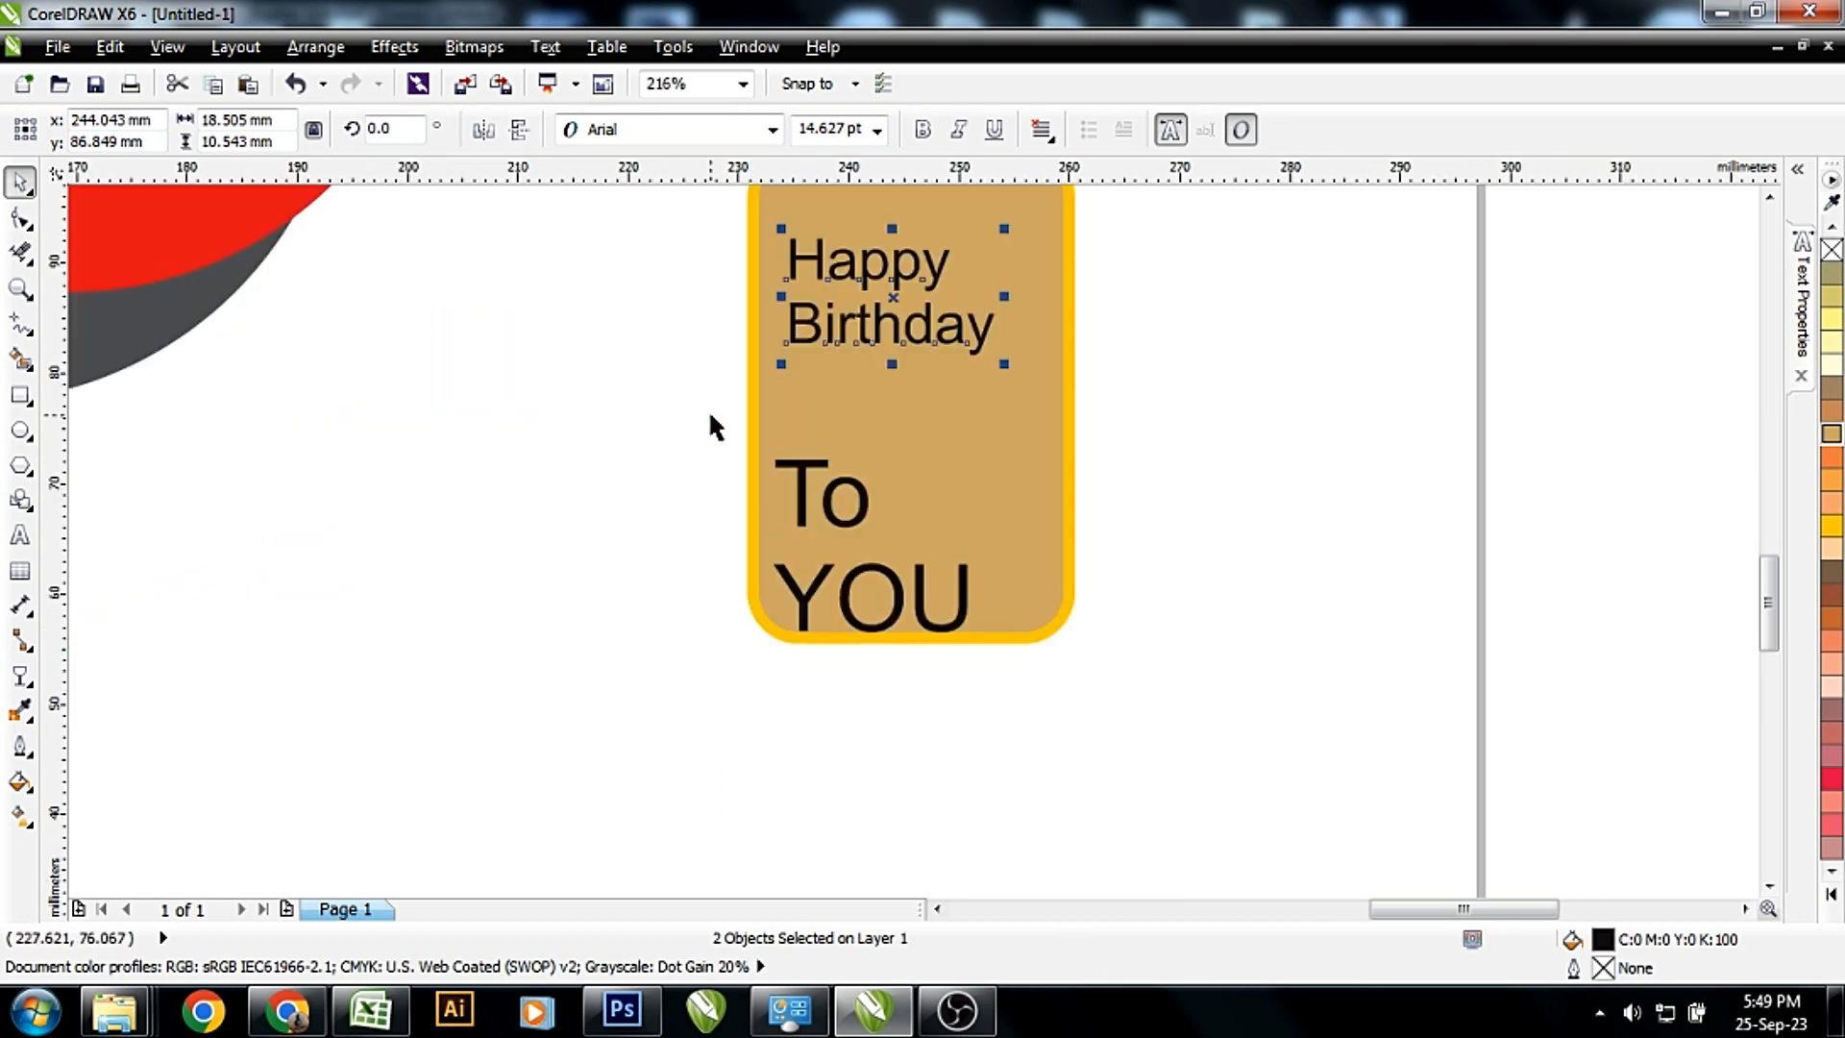
pyautogui.click(820, 488)
pyautogui.moveTo(880, 448); pyautogui.dragTo(982, 434)
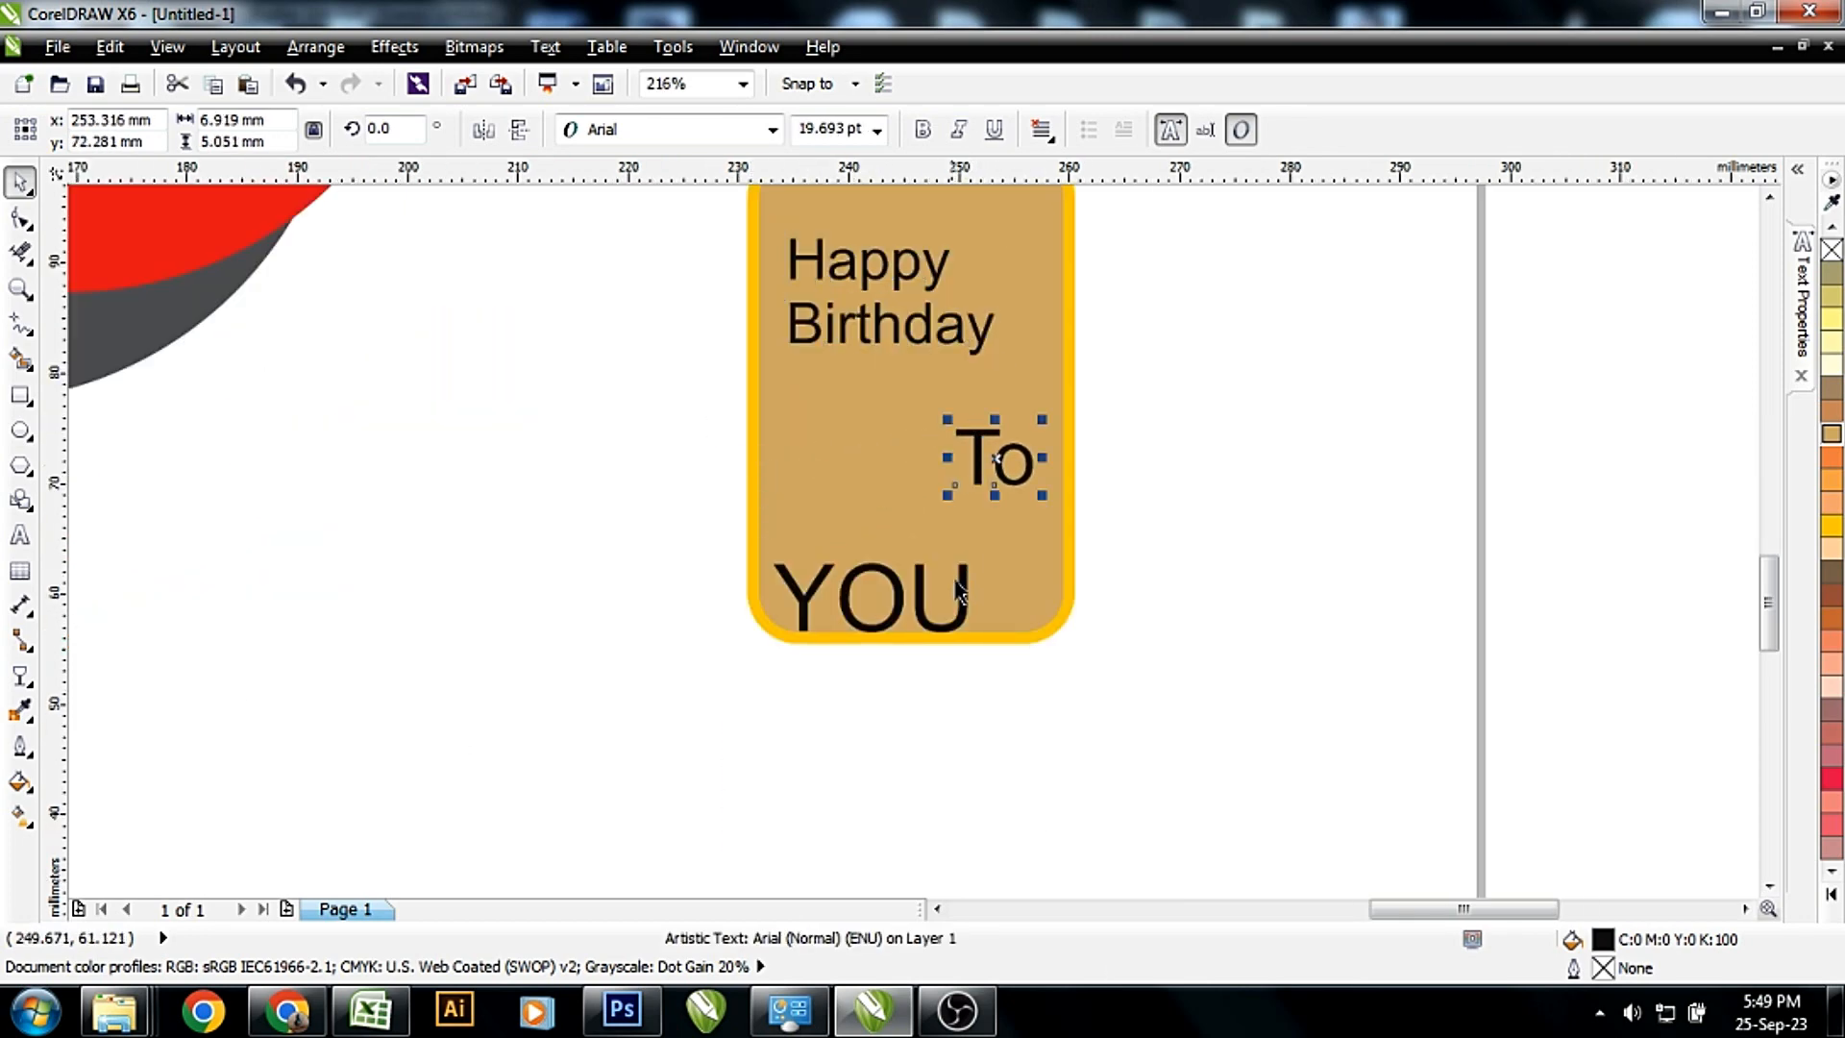
# Move "YOU" to the middle of the tag's lower part and make it bold with a purple fill (C40 M100 Y0 K0)
pyautogui.moveTo(954, 588); pyautogui.dragTo(1000, 570)
pyautogui.hotkey('ctrl', 'z')
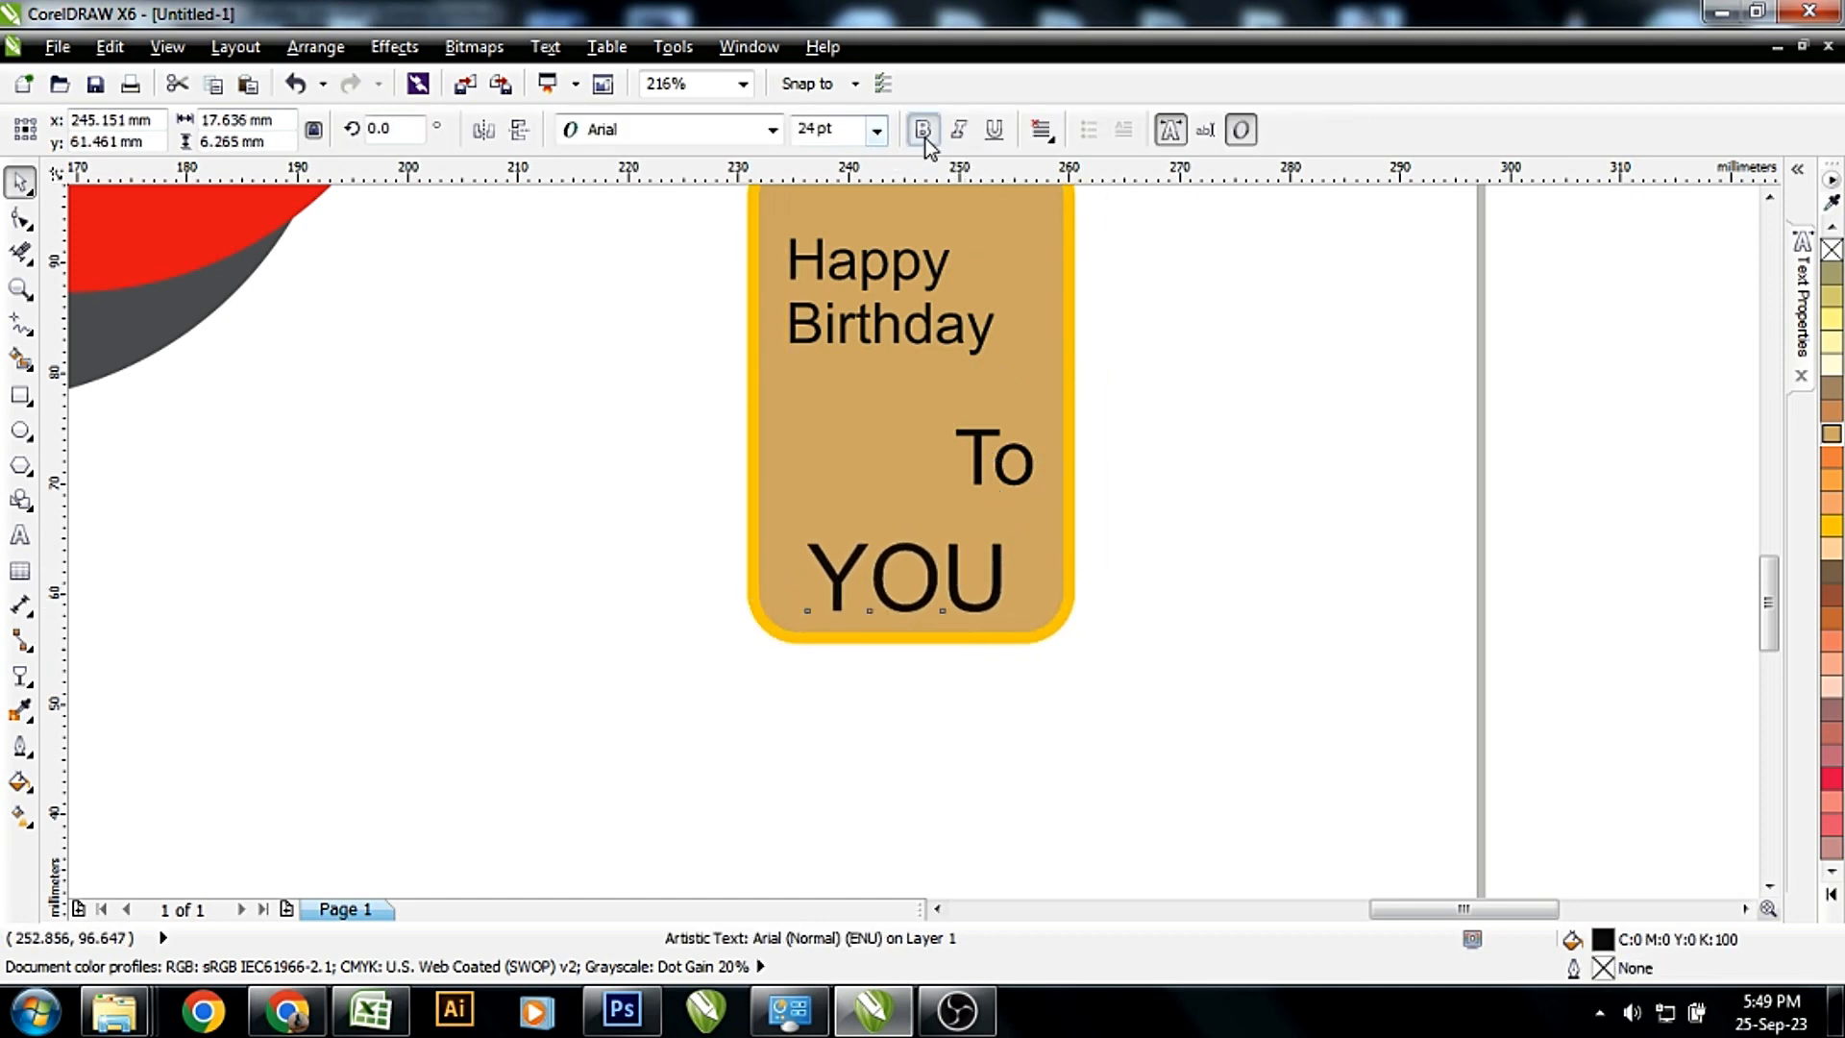
pyautogui.click(922, 129)
pyautogui.click(1831, 894)
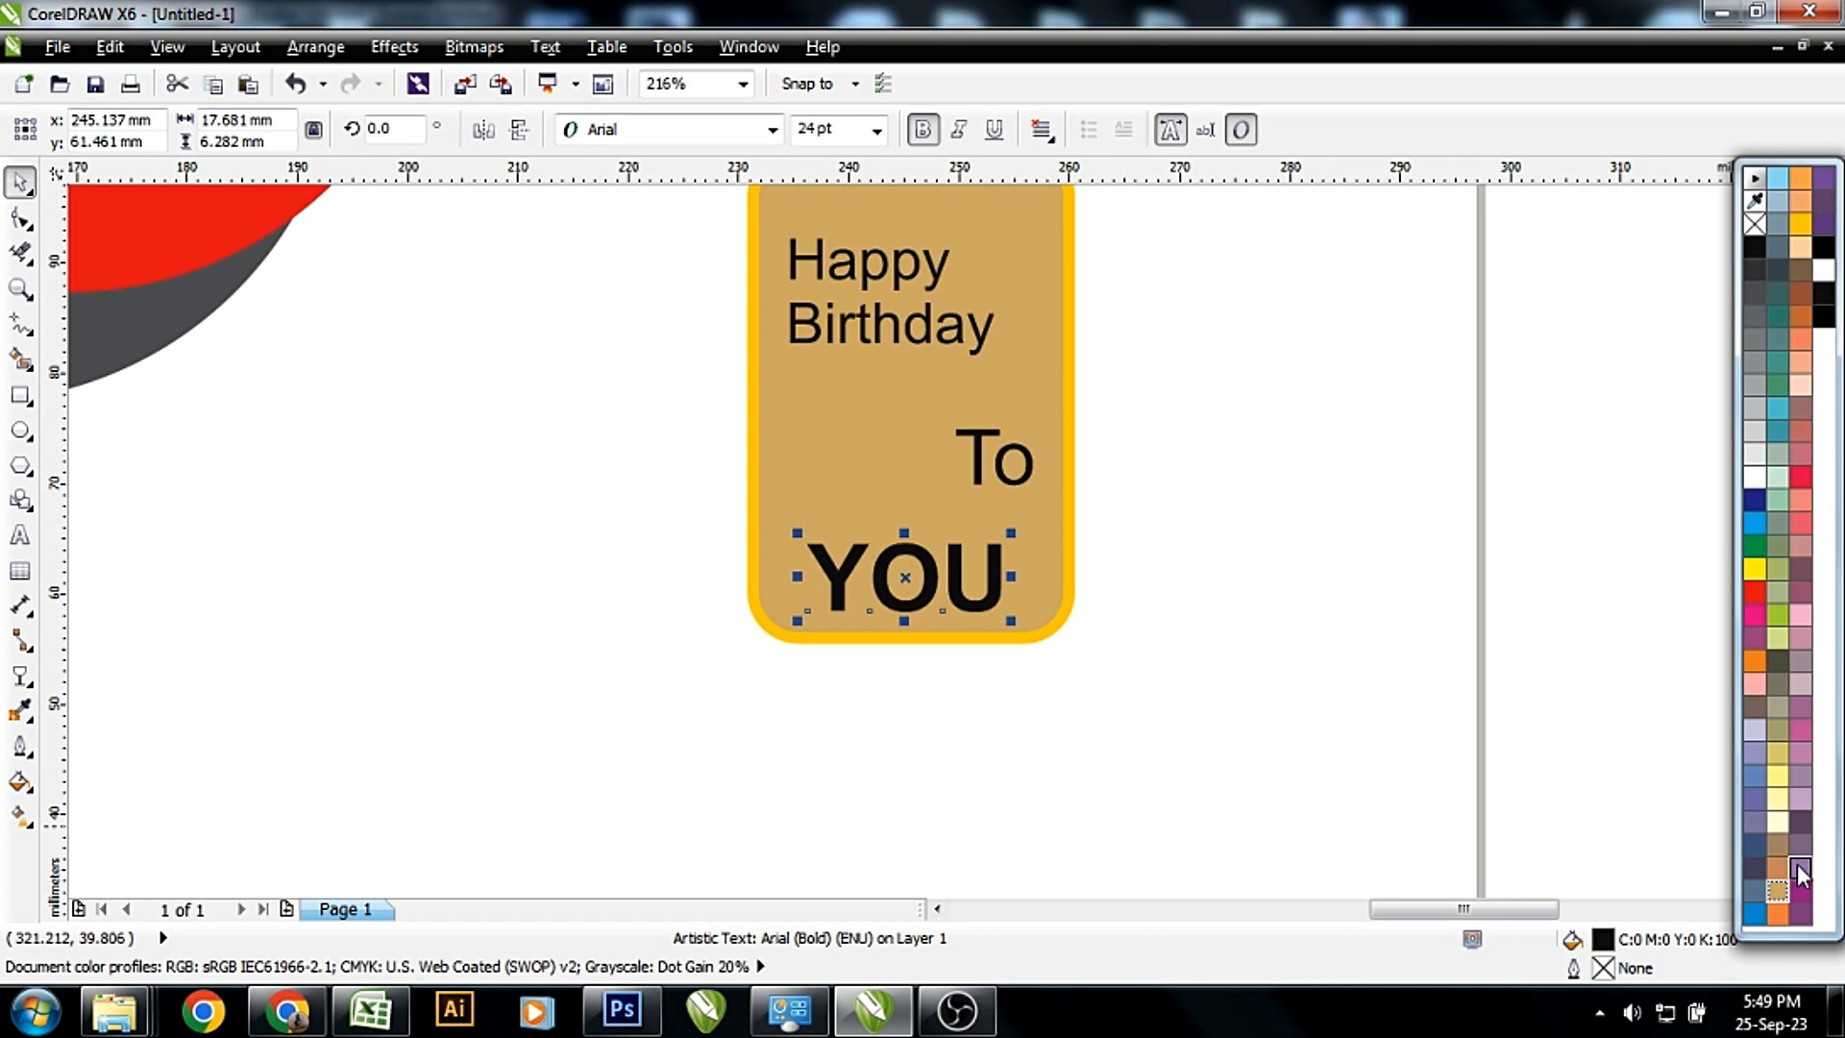
pyautogui.click(1798, 867)
pyautogui.moveTo(999, 581); pyautogui.dragTo(1000, 571)
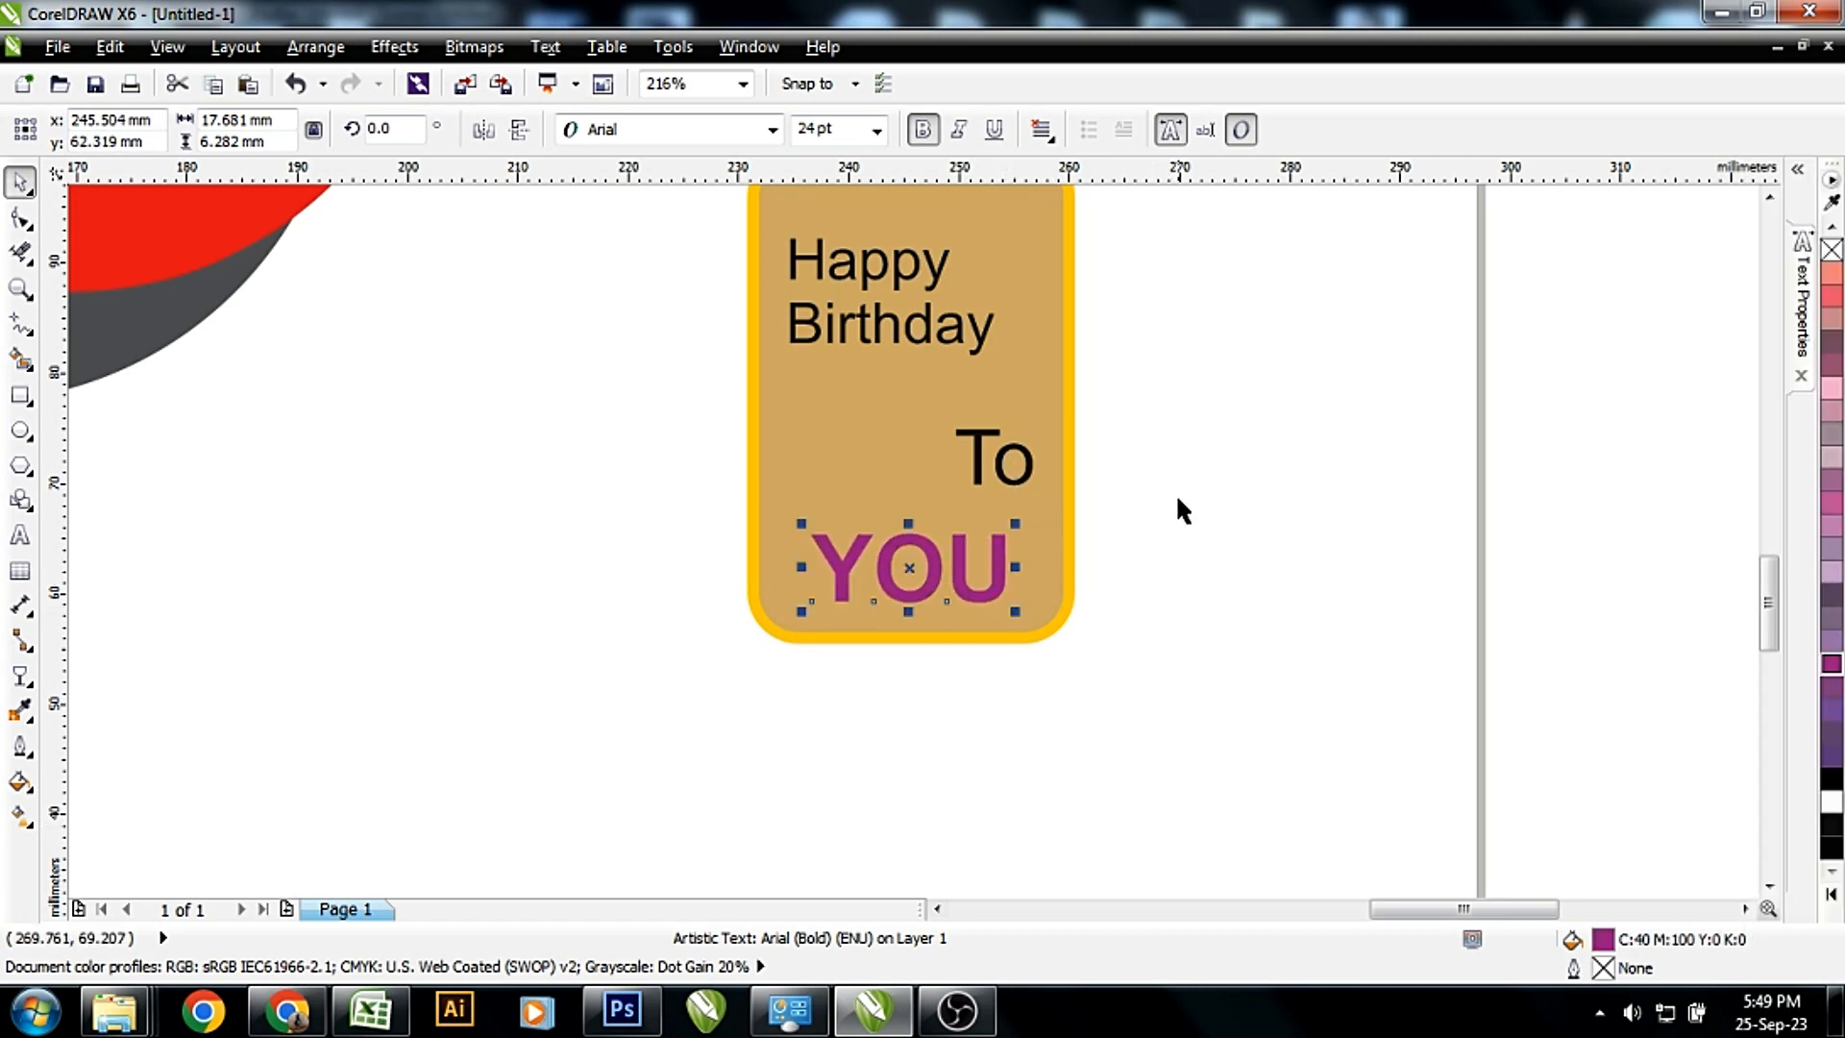
# Select the "Happy", "Birthday" and "To" texts together and fill them with white
pyautogui.moveTo(1154, 507); pyautogui.dragTo(764, 192)
pyautogui.click(1831, 894)
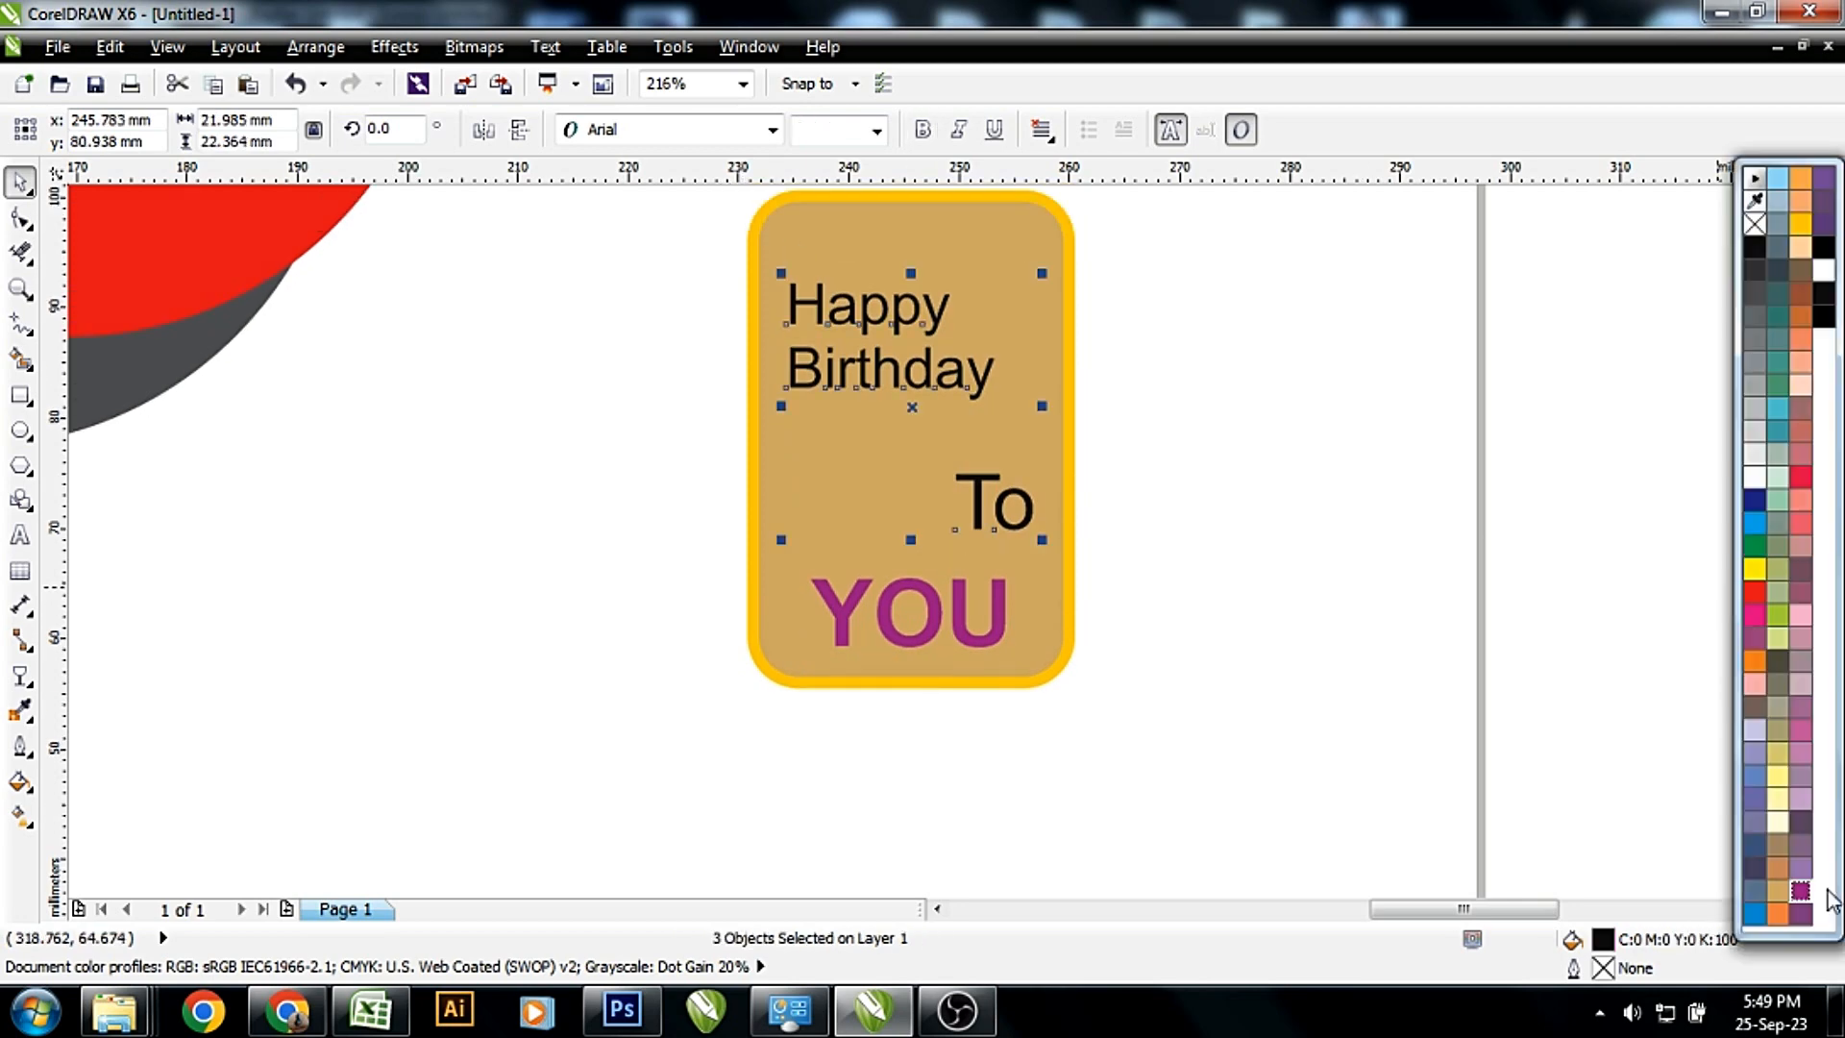
pyautogui.click(1755, 476)
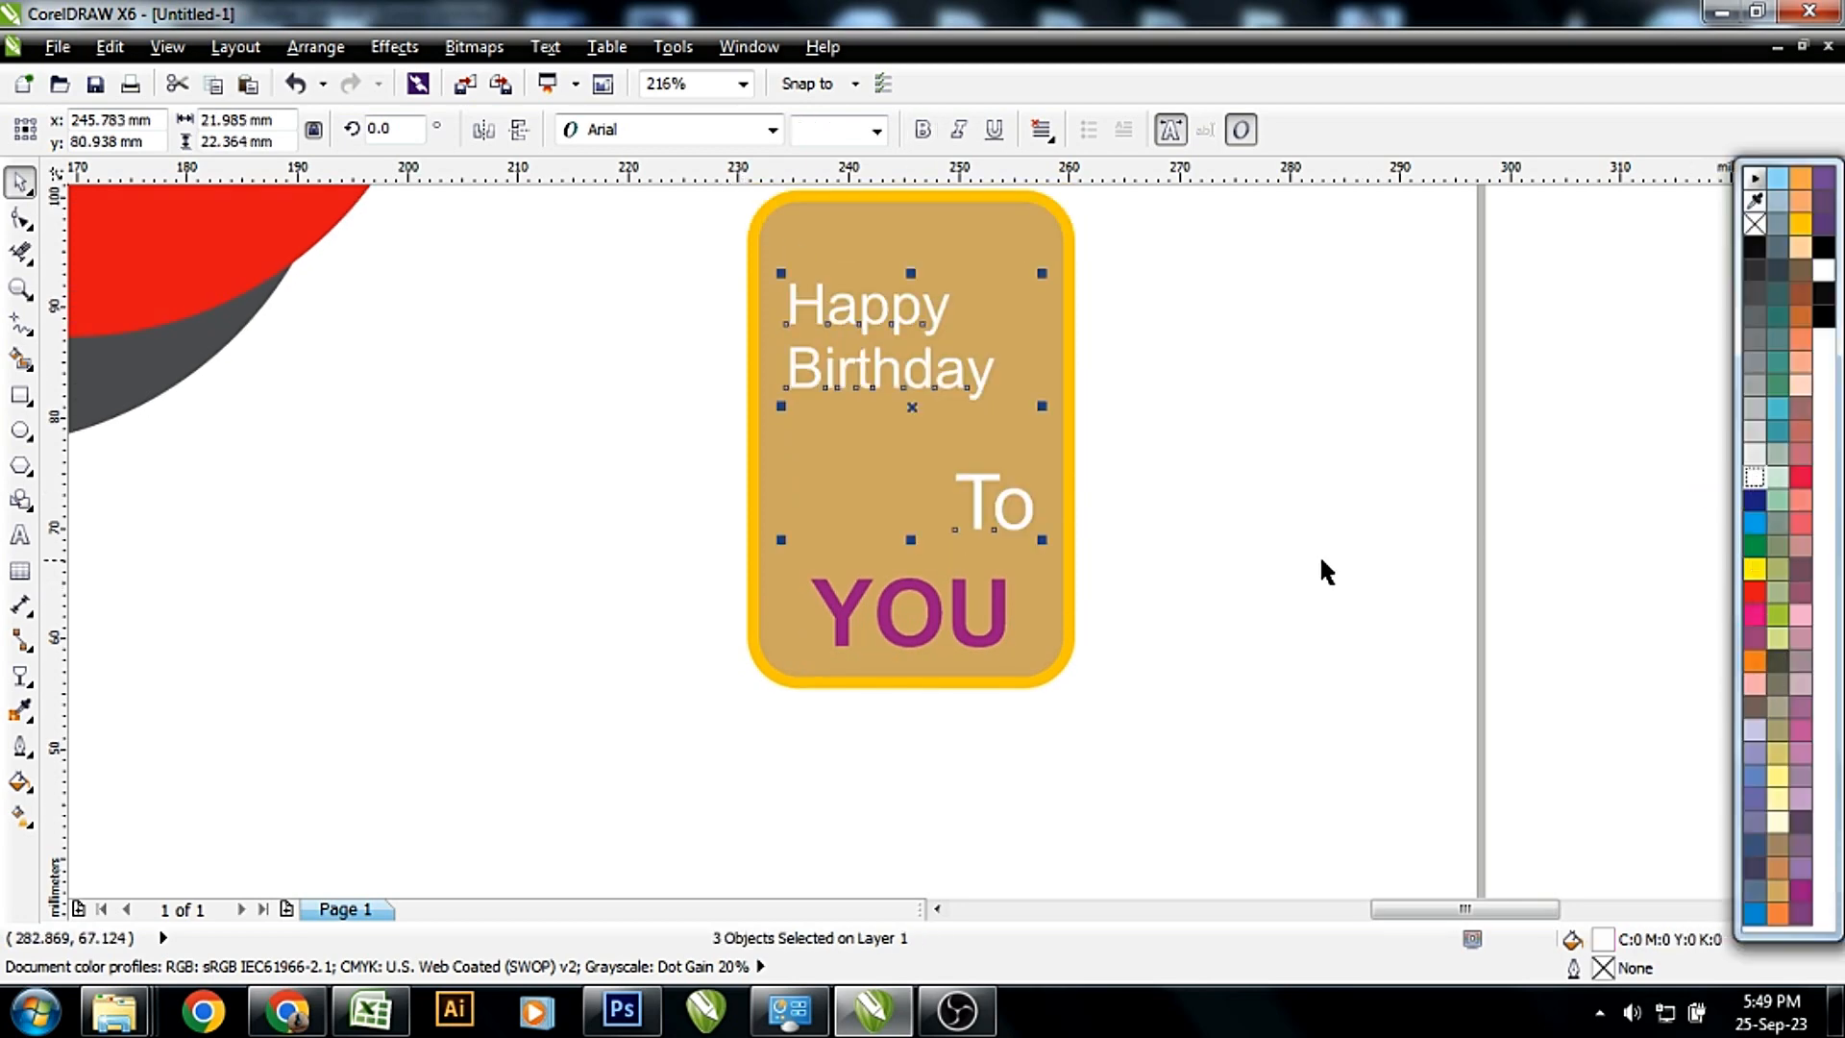
pyautogui.click(1319, 554)
# Change the tag rectangle's fill to a dark brown with CMYK values 38, 56, 100, 24
pyautogui.click(966, 620)
pyautogui.scroll(-1, 1098, 598)
pyautogui.click(1081, 447)
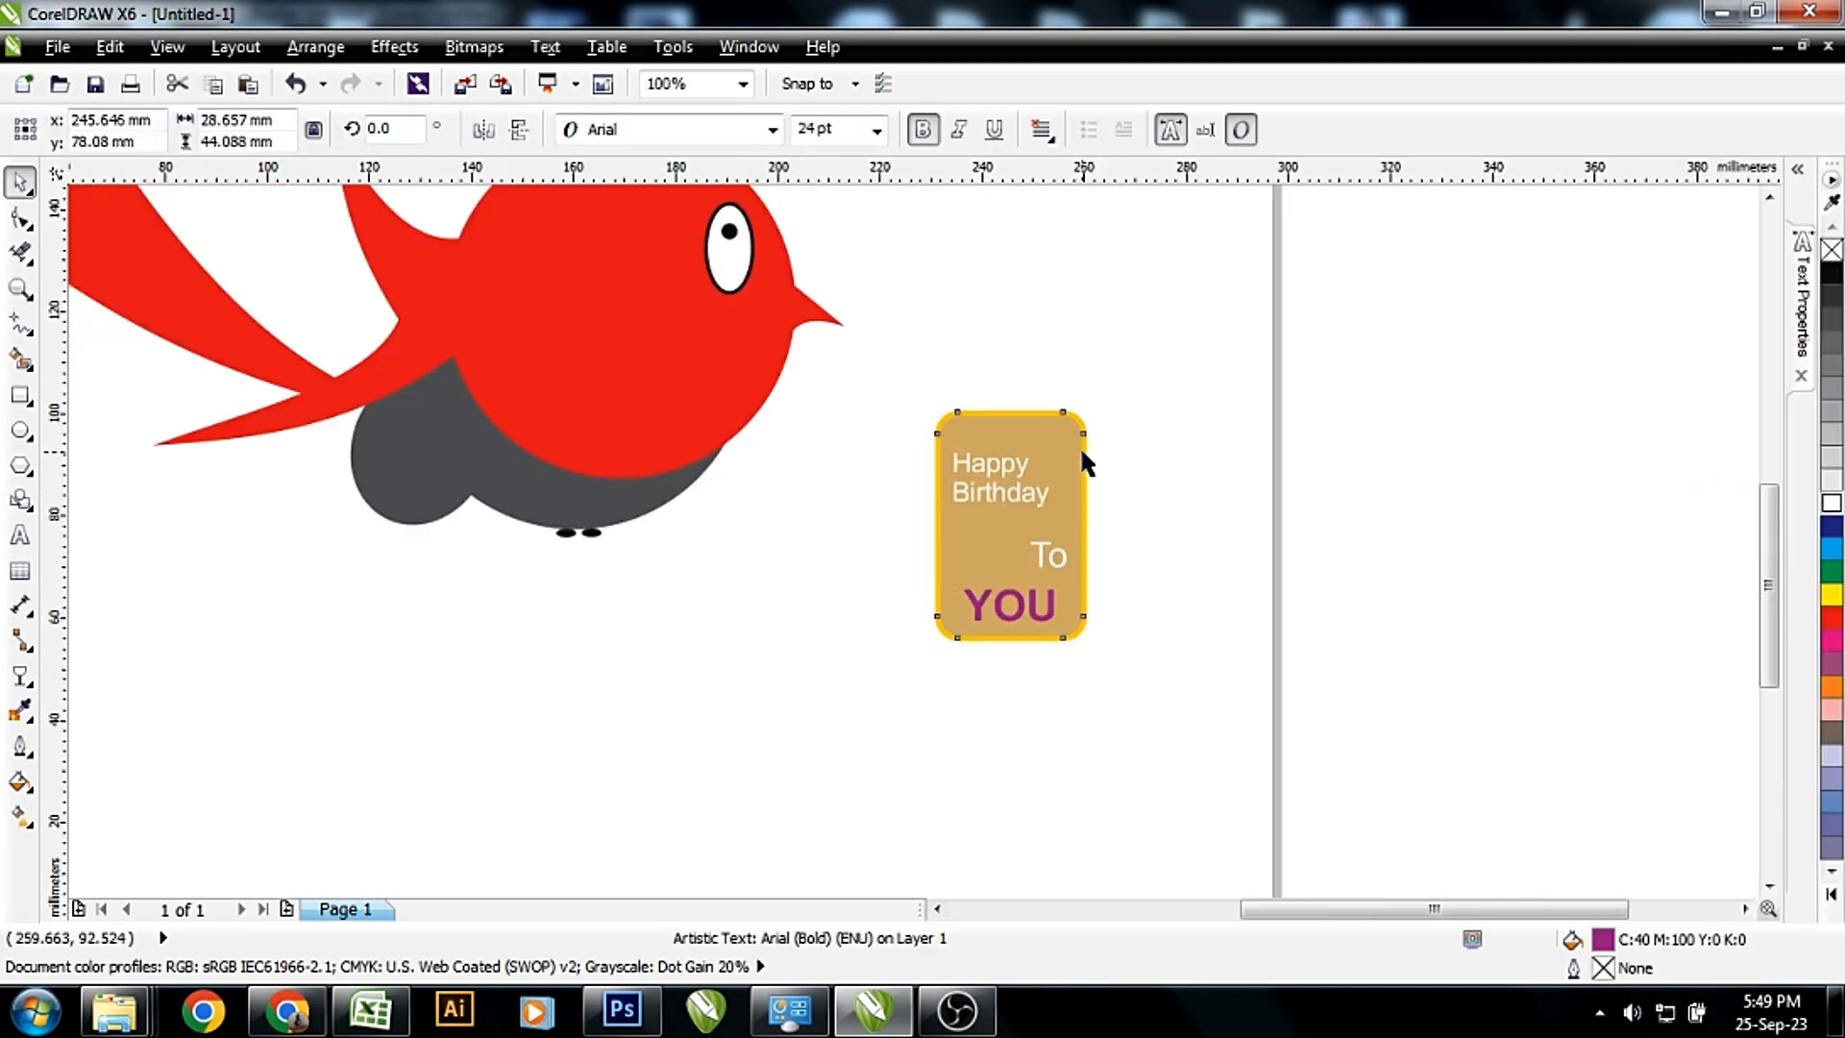
pyautogui.doubleClick(1611, 949)
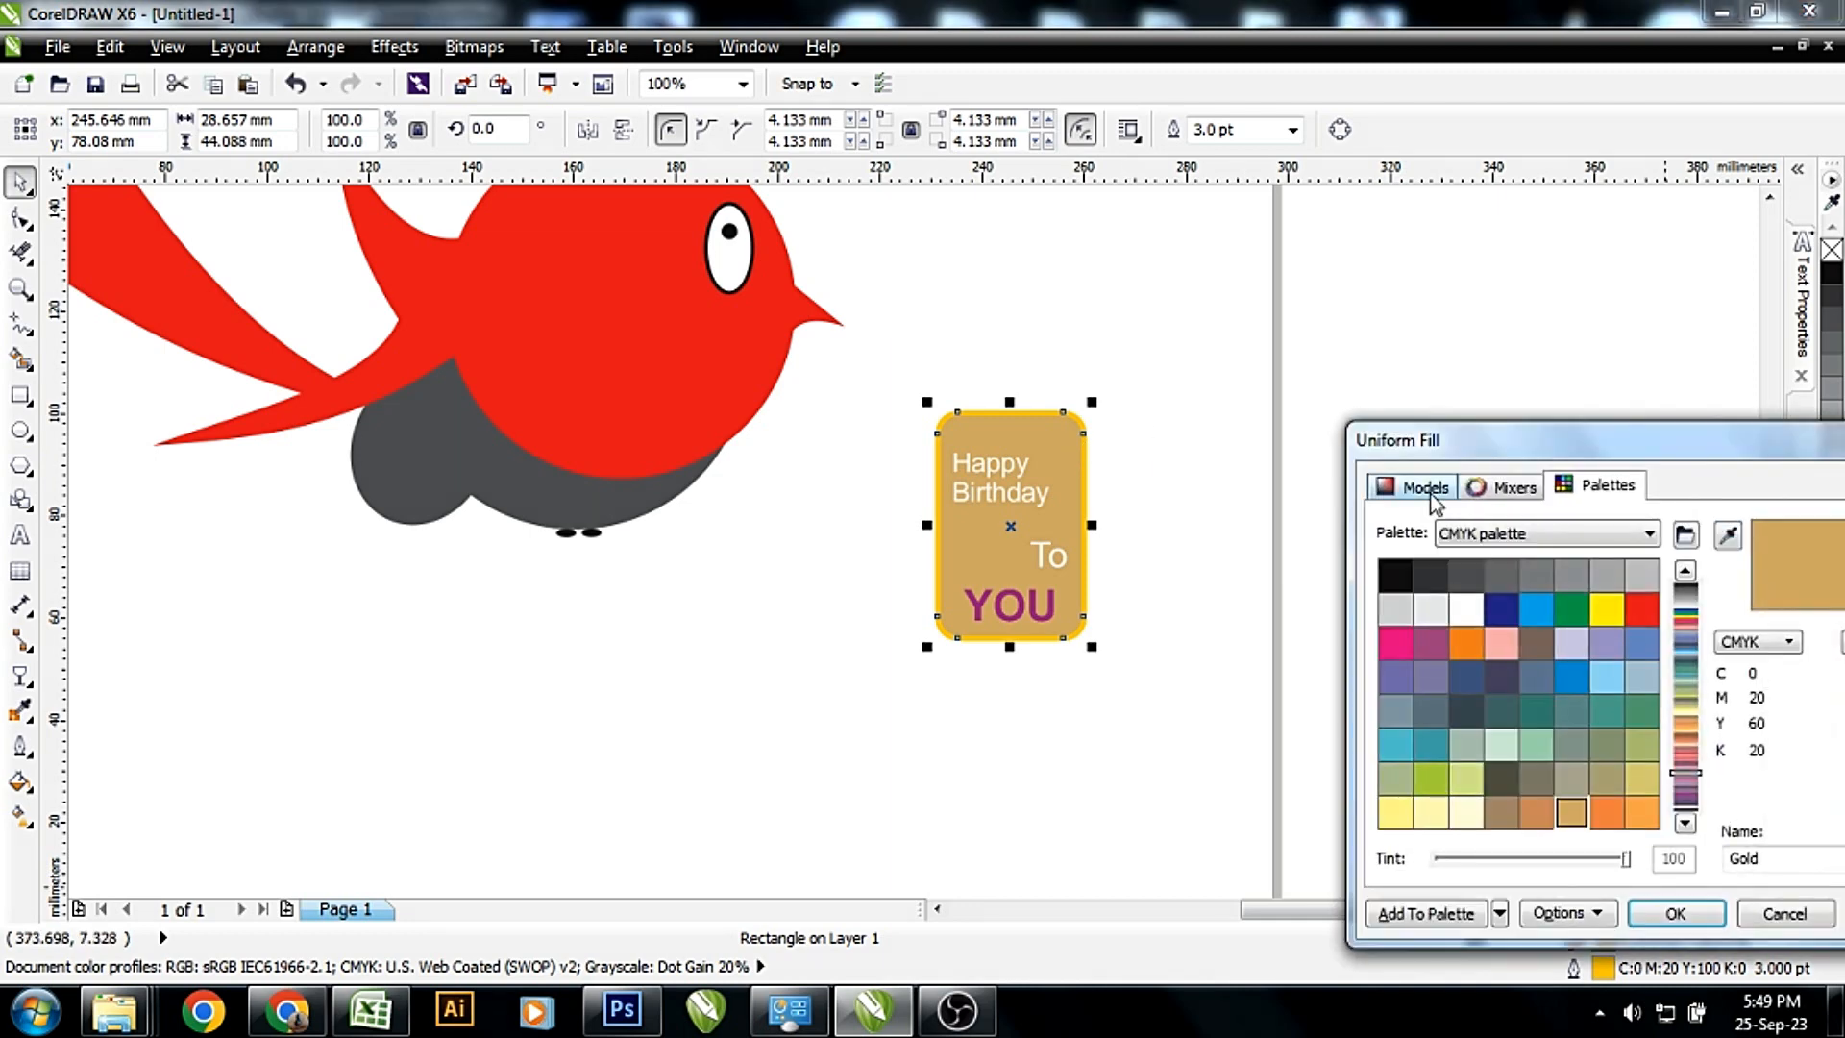
pyautogui.click(1421, 485)
pyautogui.click(1572, 670)
pyautogui.click(1584, 705)
pyautogui.click(1676, 913)
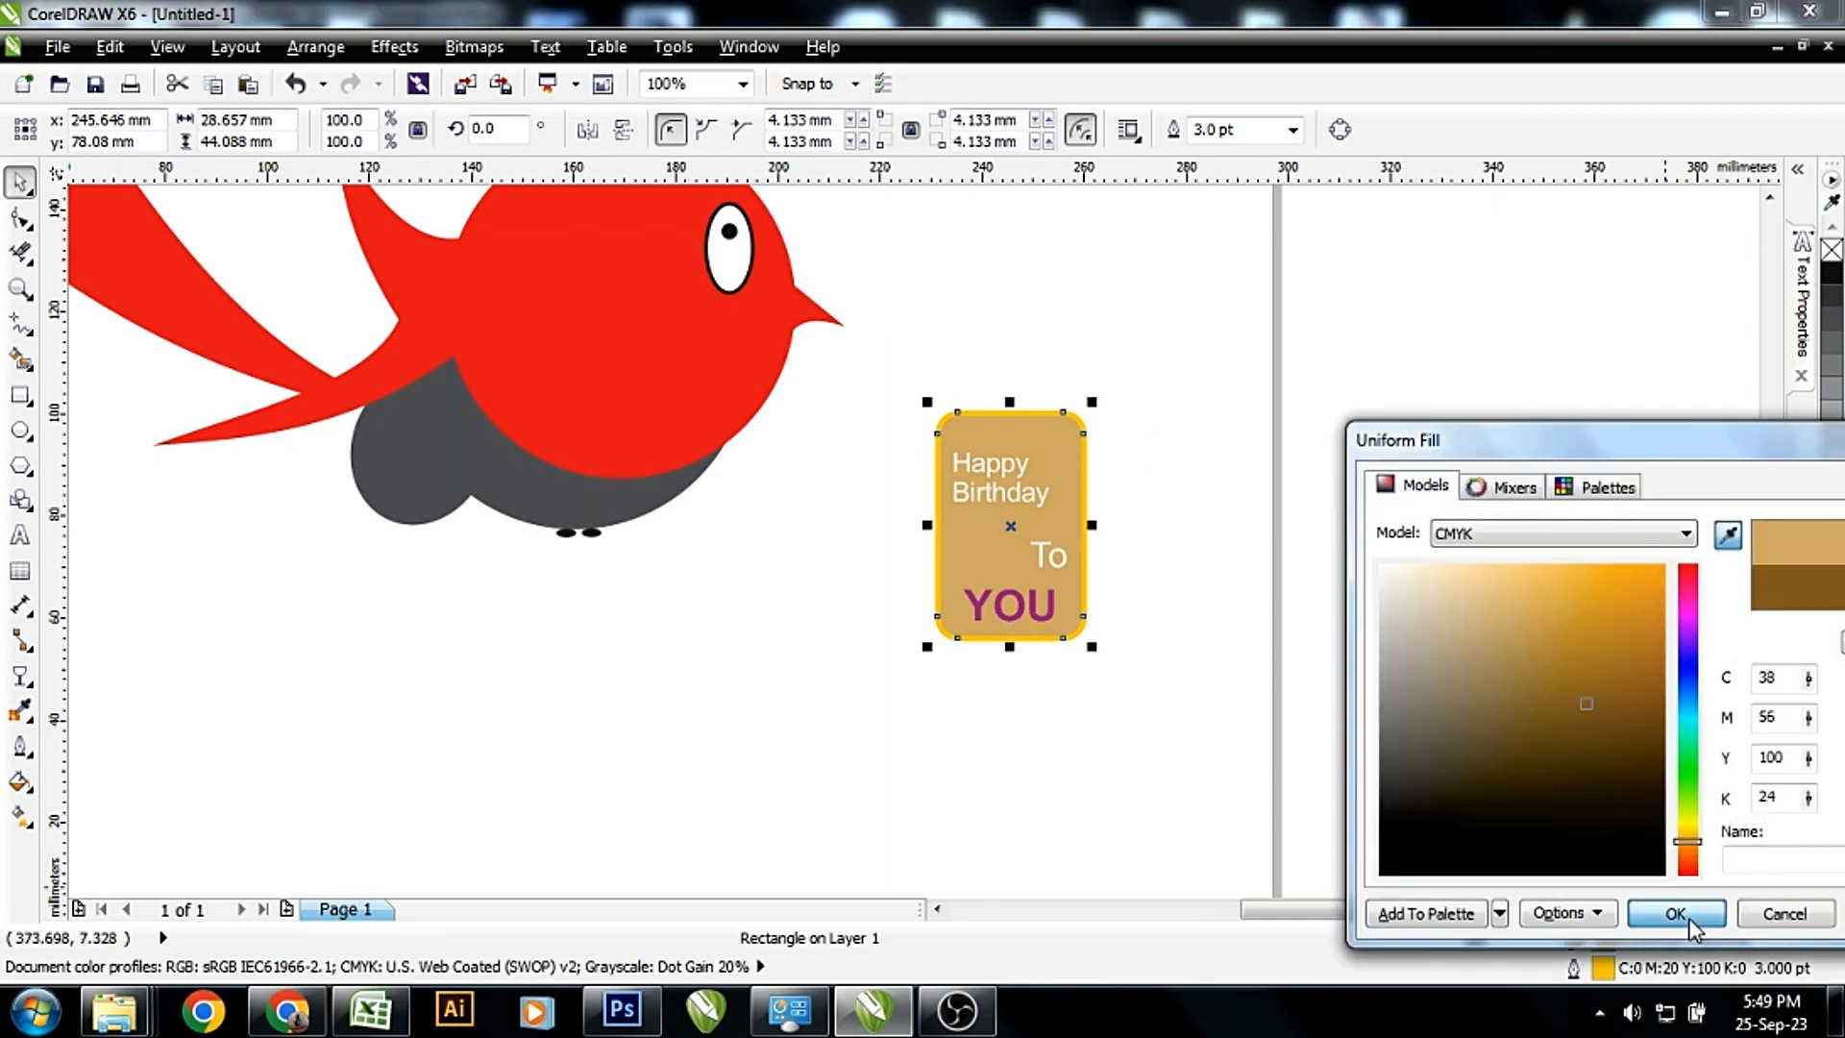
# Recolour "YOU" in the same deep yellow as the tag's outline, and group the rectangle with all its text
pyautogui.click(1043, 623)
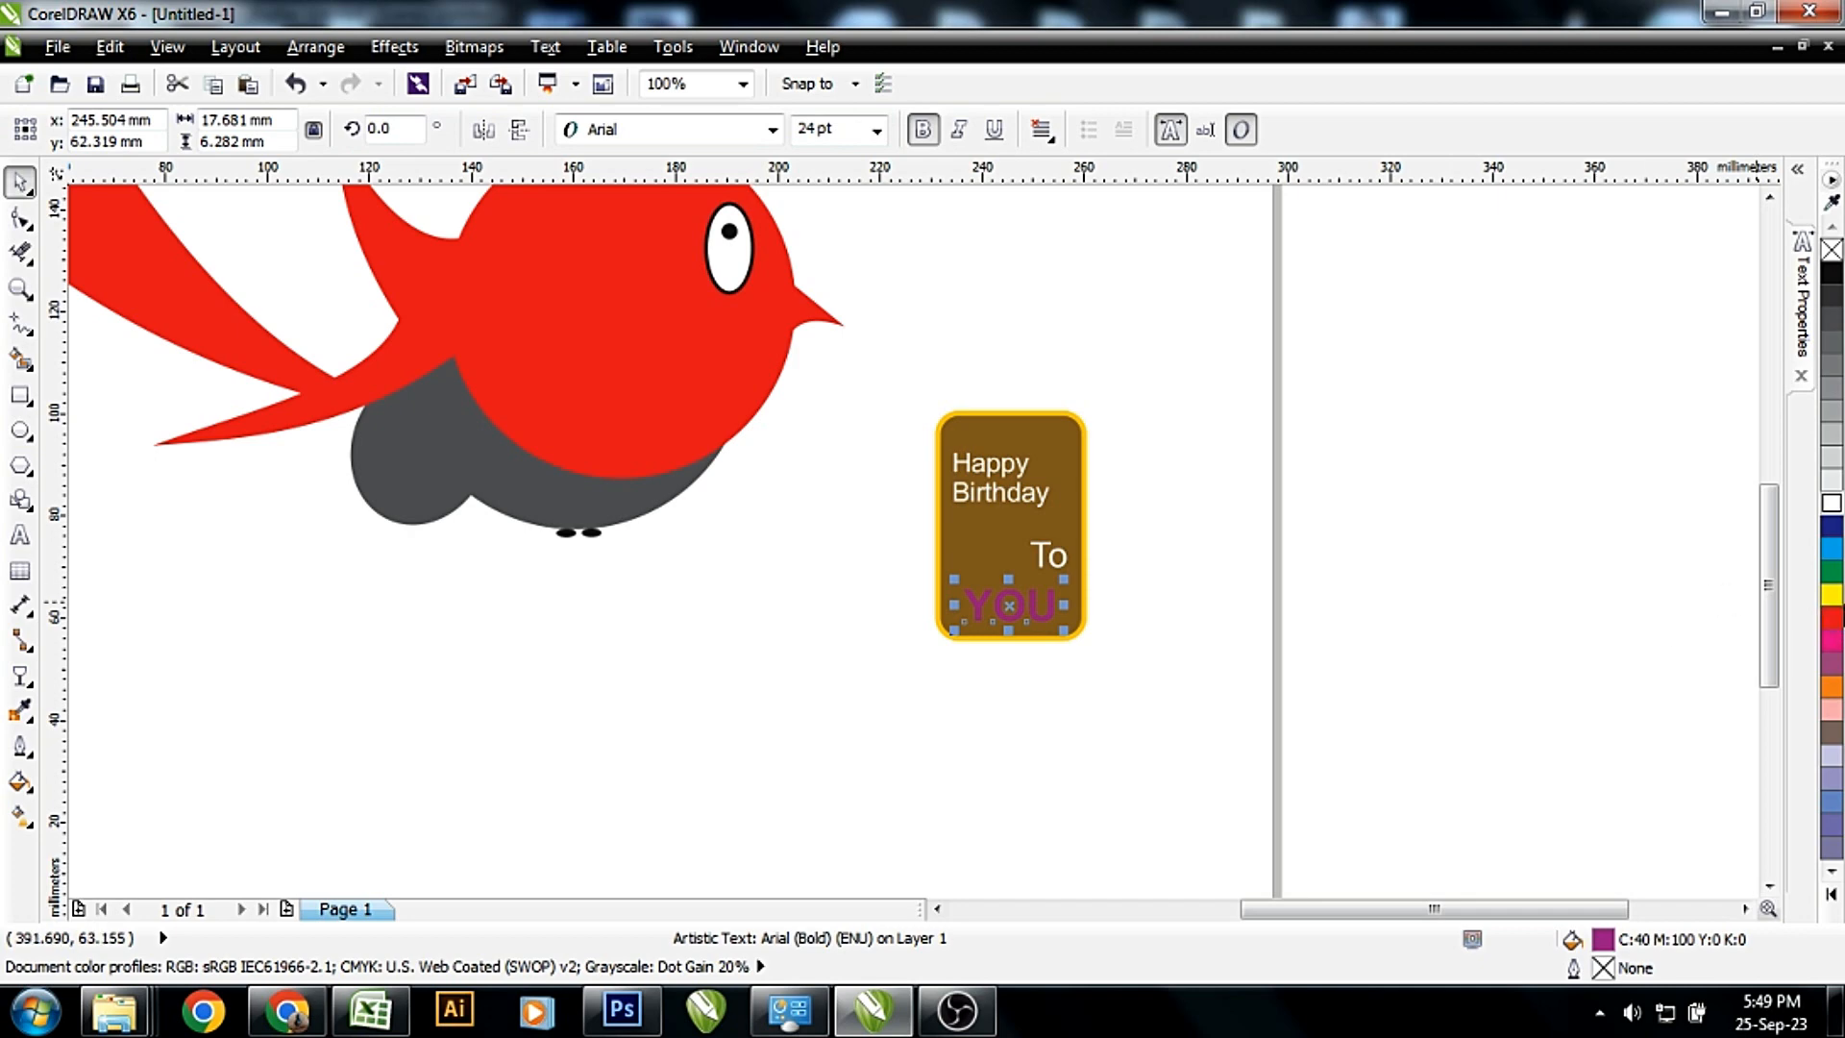
pyautogui.click(1832, 594)
pyautogui.click(1832, 896)
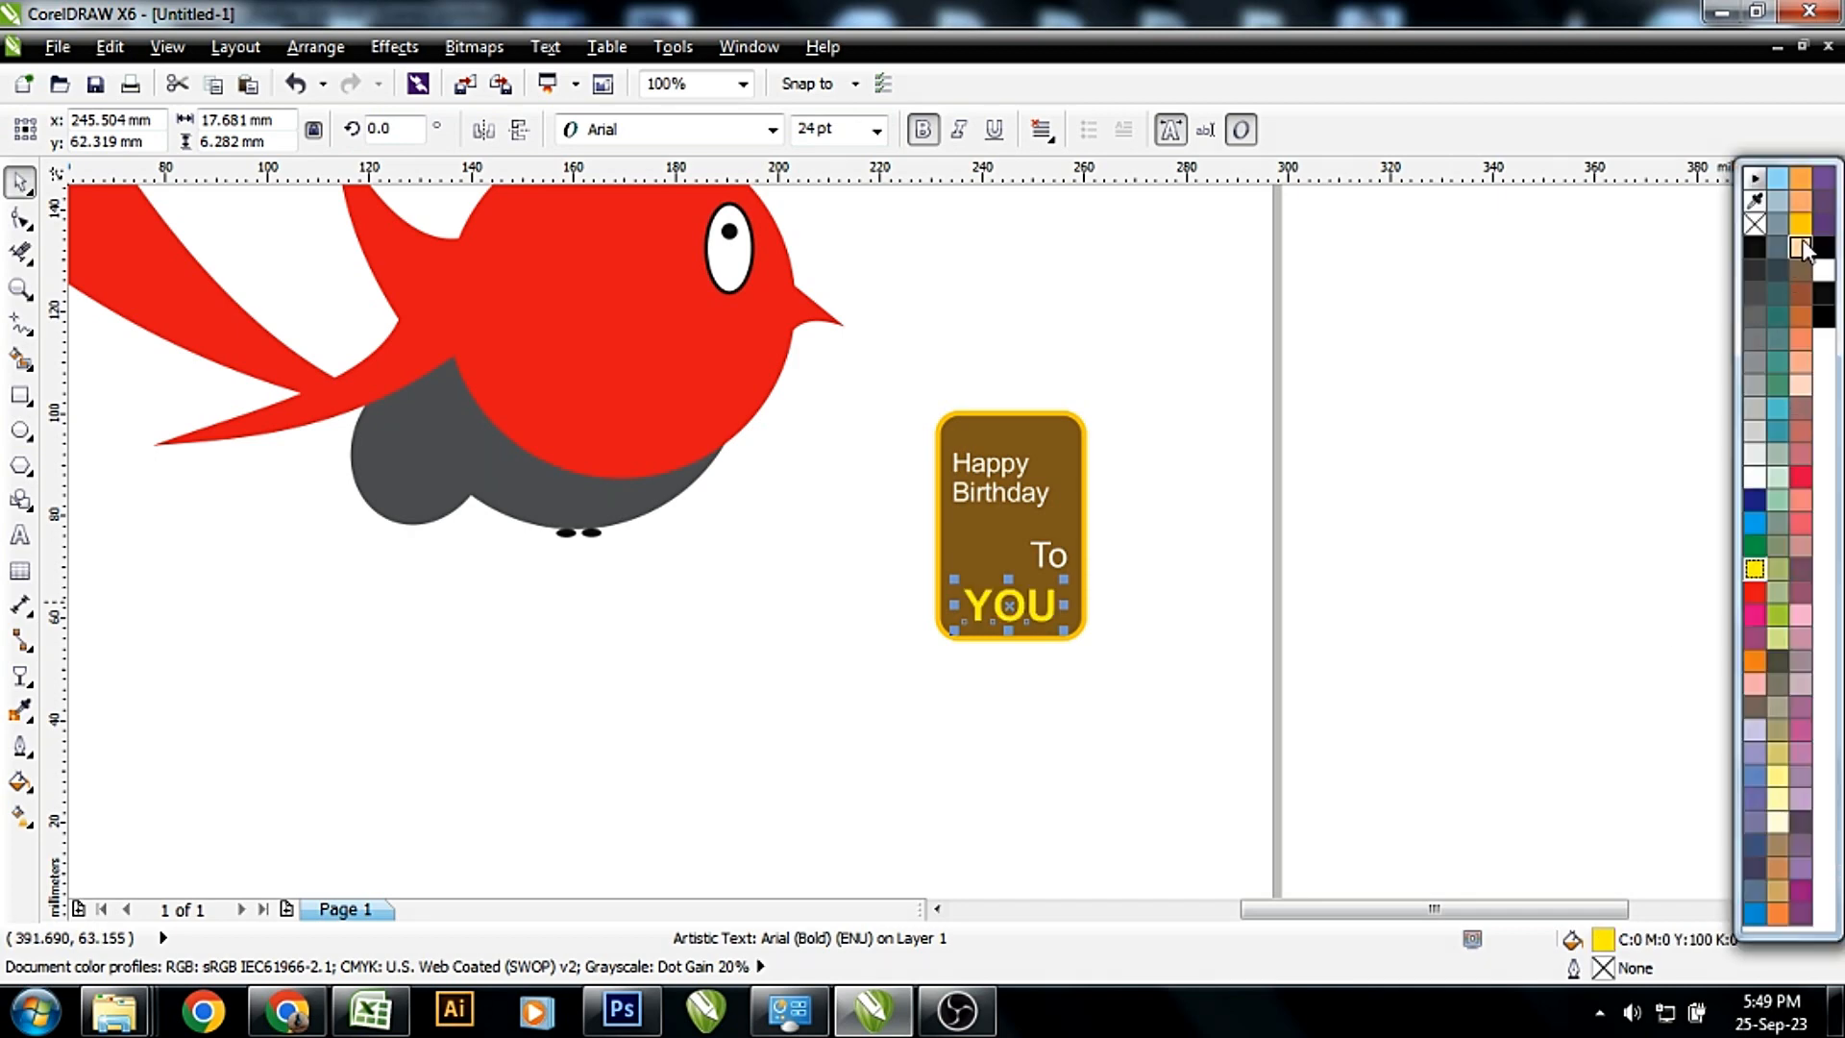
pyautogui.click(1525, 517)
pyautogui.moveTo(1231, 705); pyautogui.dragTo(885, 375)
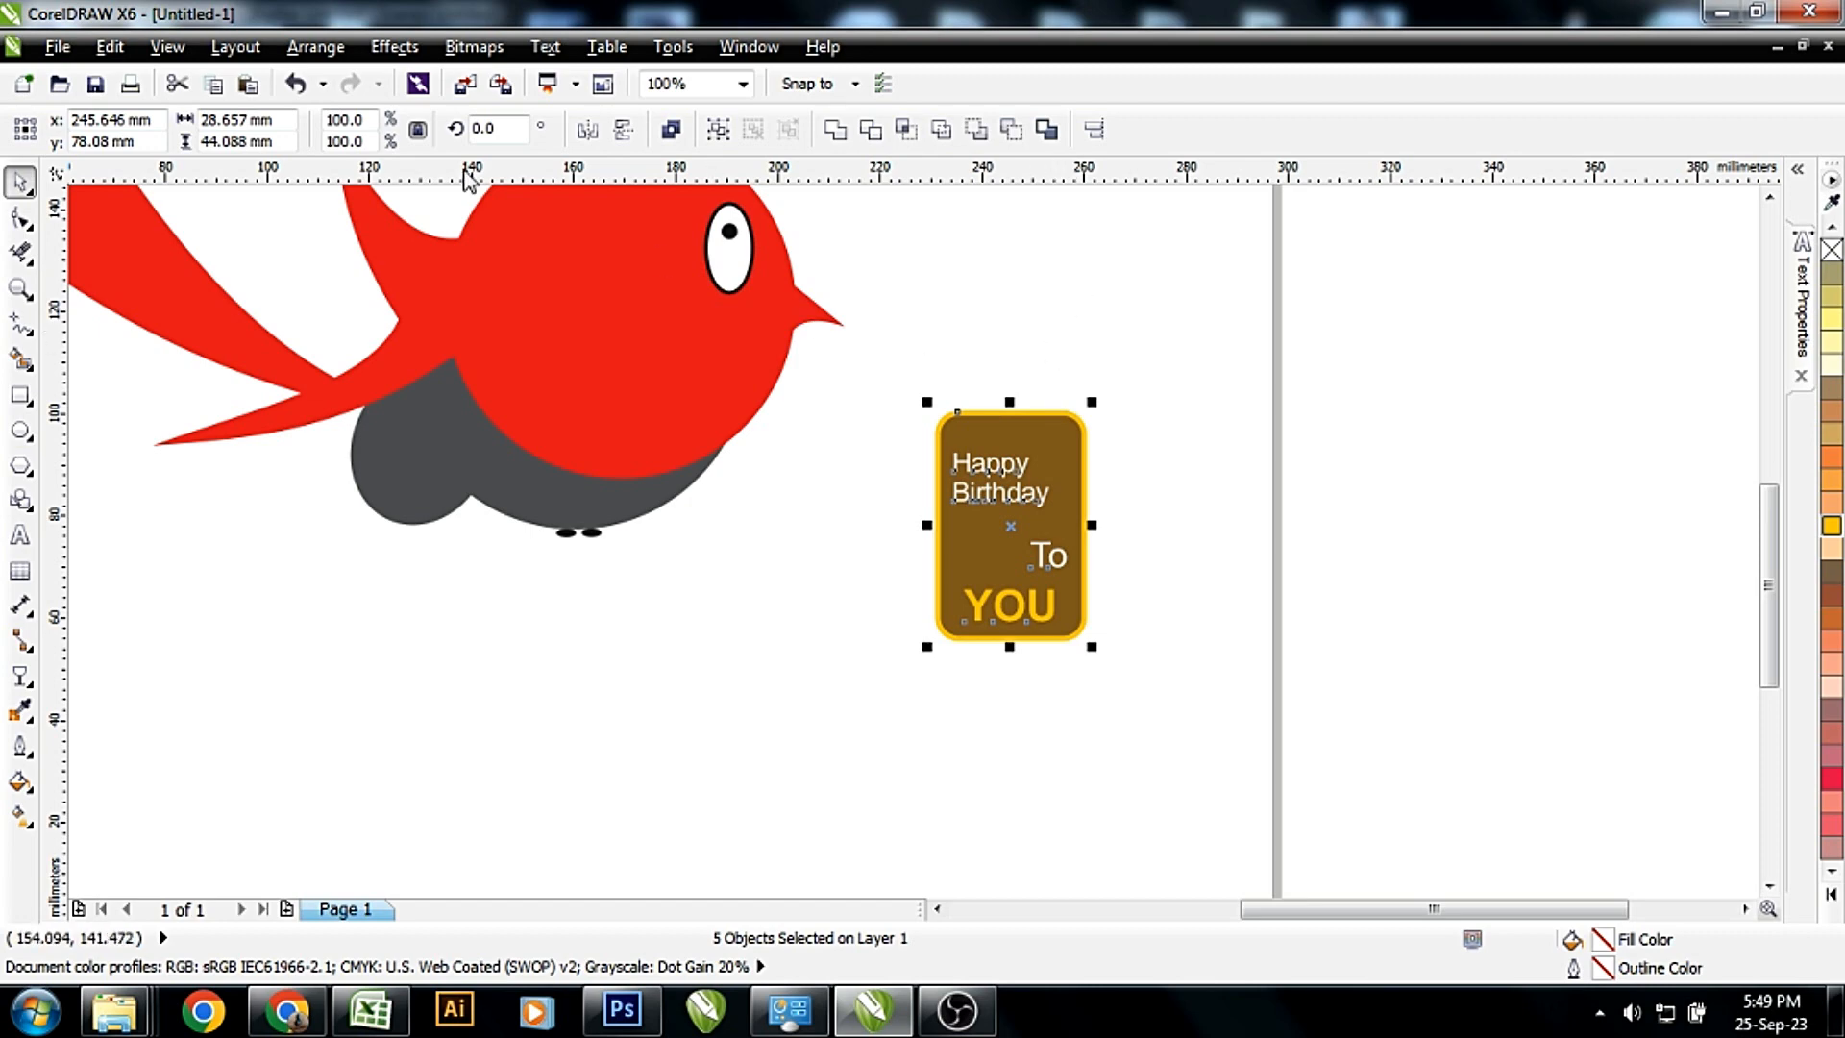
pyautogui.click(670, 129)
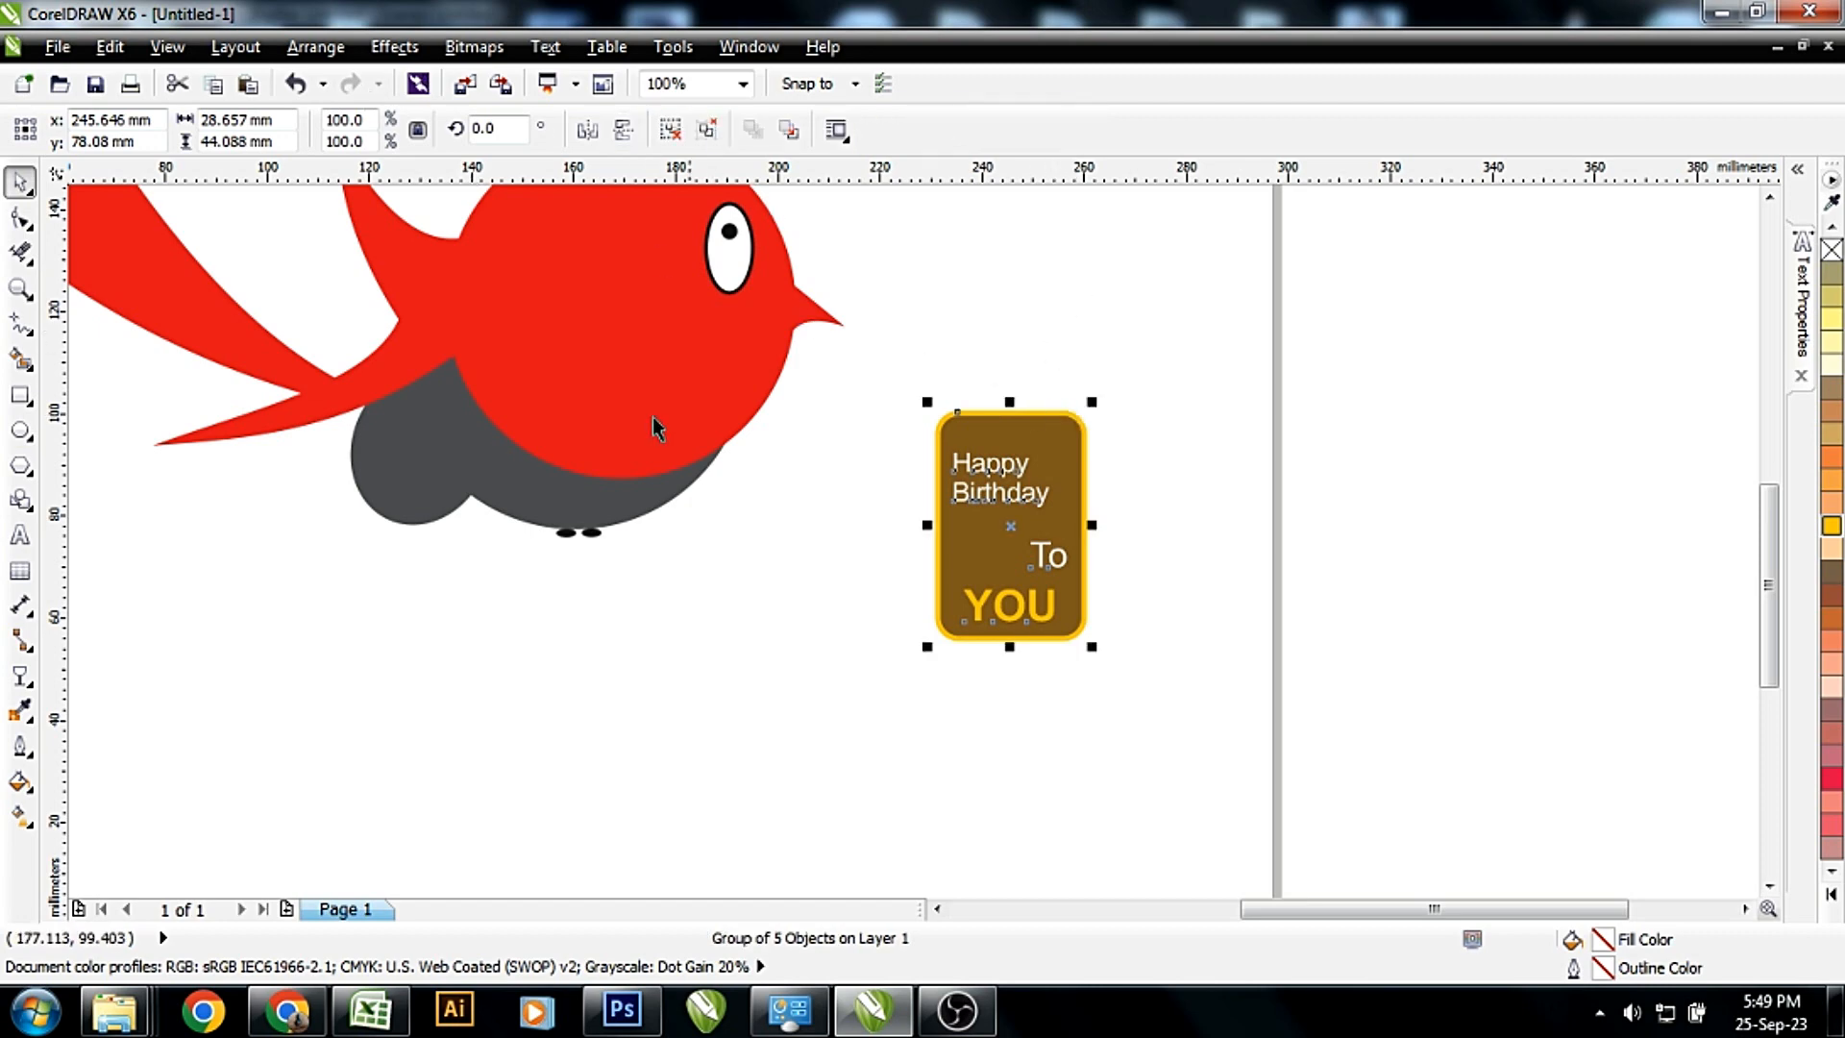
# Draw a circle about 4.2 mm wide near the tag's upper edge and scale it down to 79.8%
pyautogui.click(21, 431)
pyautogui.scroll(1, 846, 437)
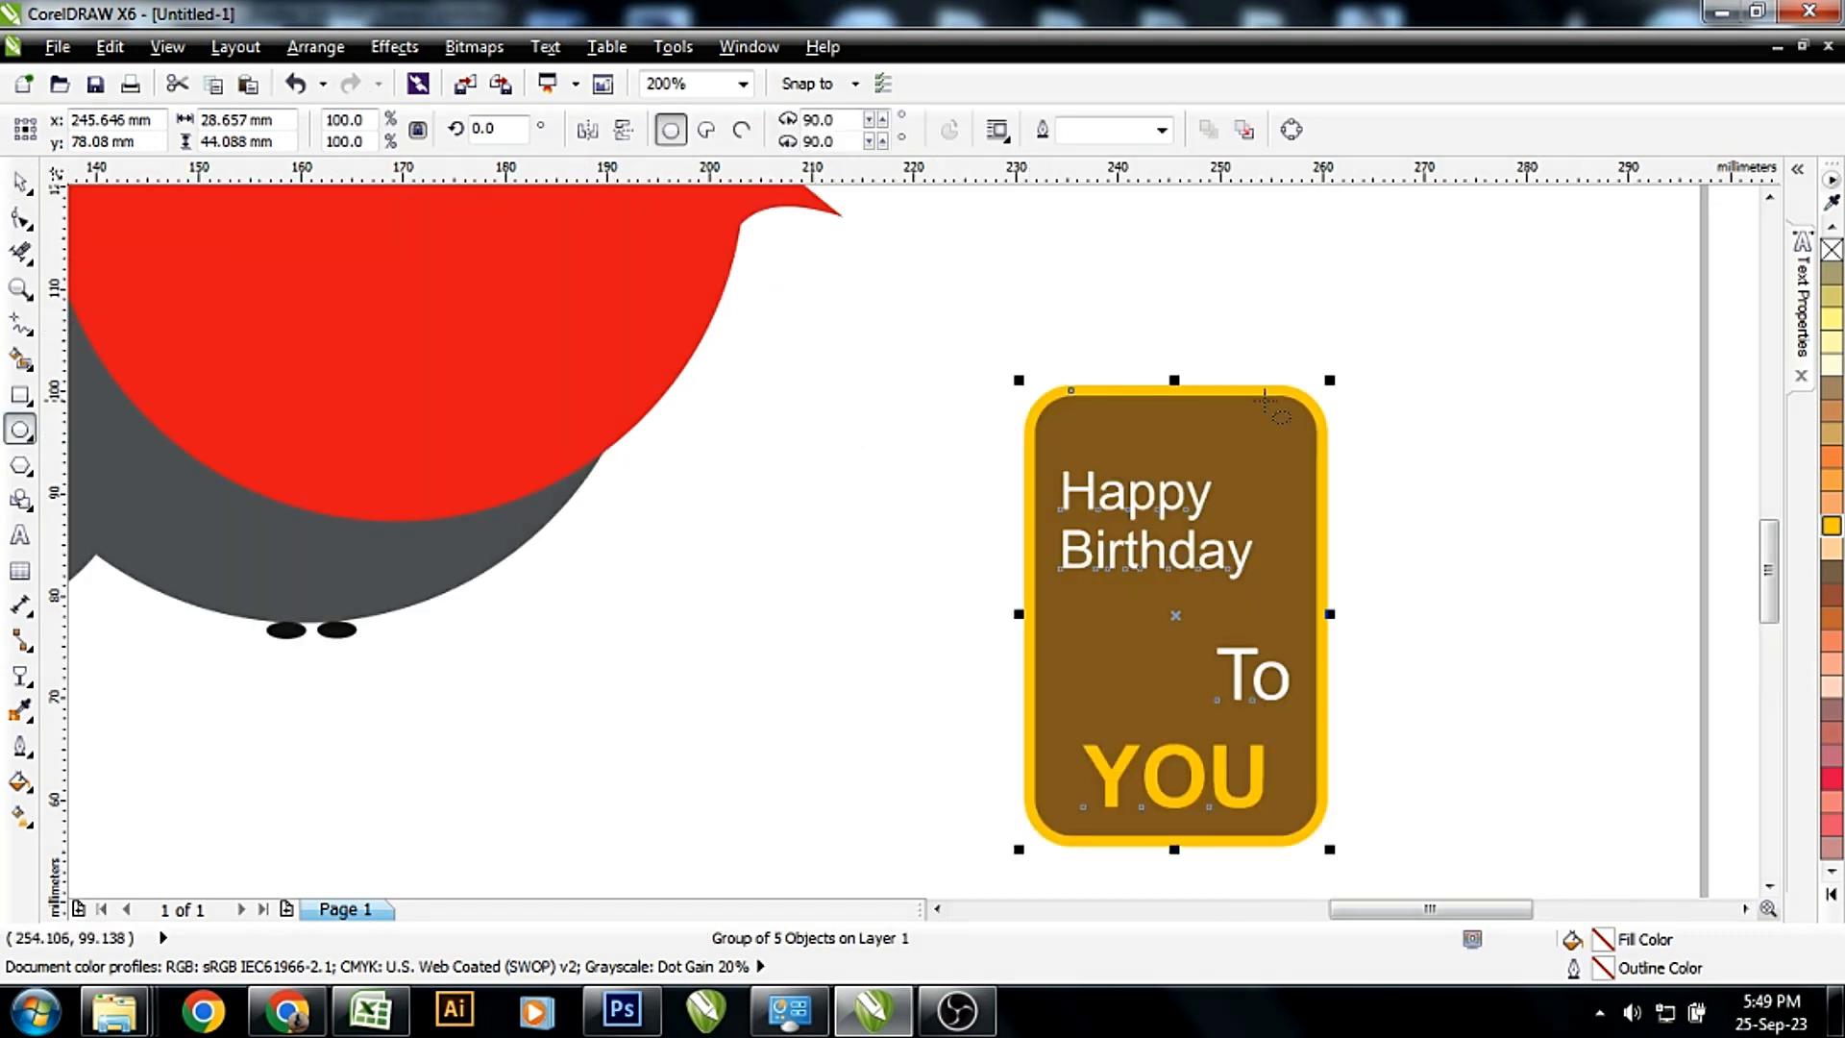
pyautogui.moveTo(1159, 411)
pyautogui.mouseDown()
pyautogui.moveTo(1201, 456)
pyautogui.moveTo(1181, 415)
pyautogui.moveTo(1220, 387)
pyautogui.mouseUp()
pyautogui.press('space')
pyautogui.scroll(1, 1184, 425)
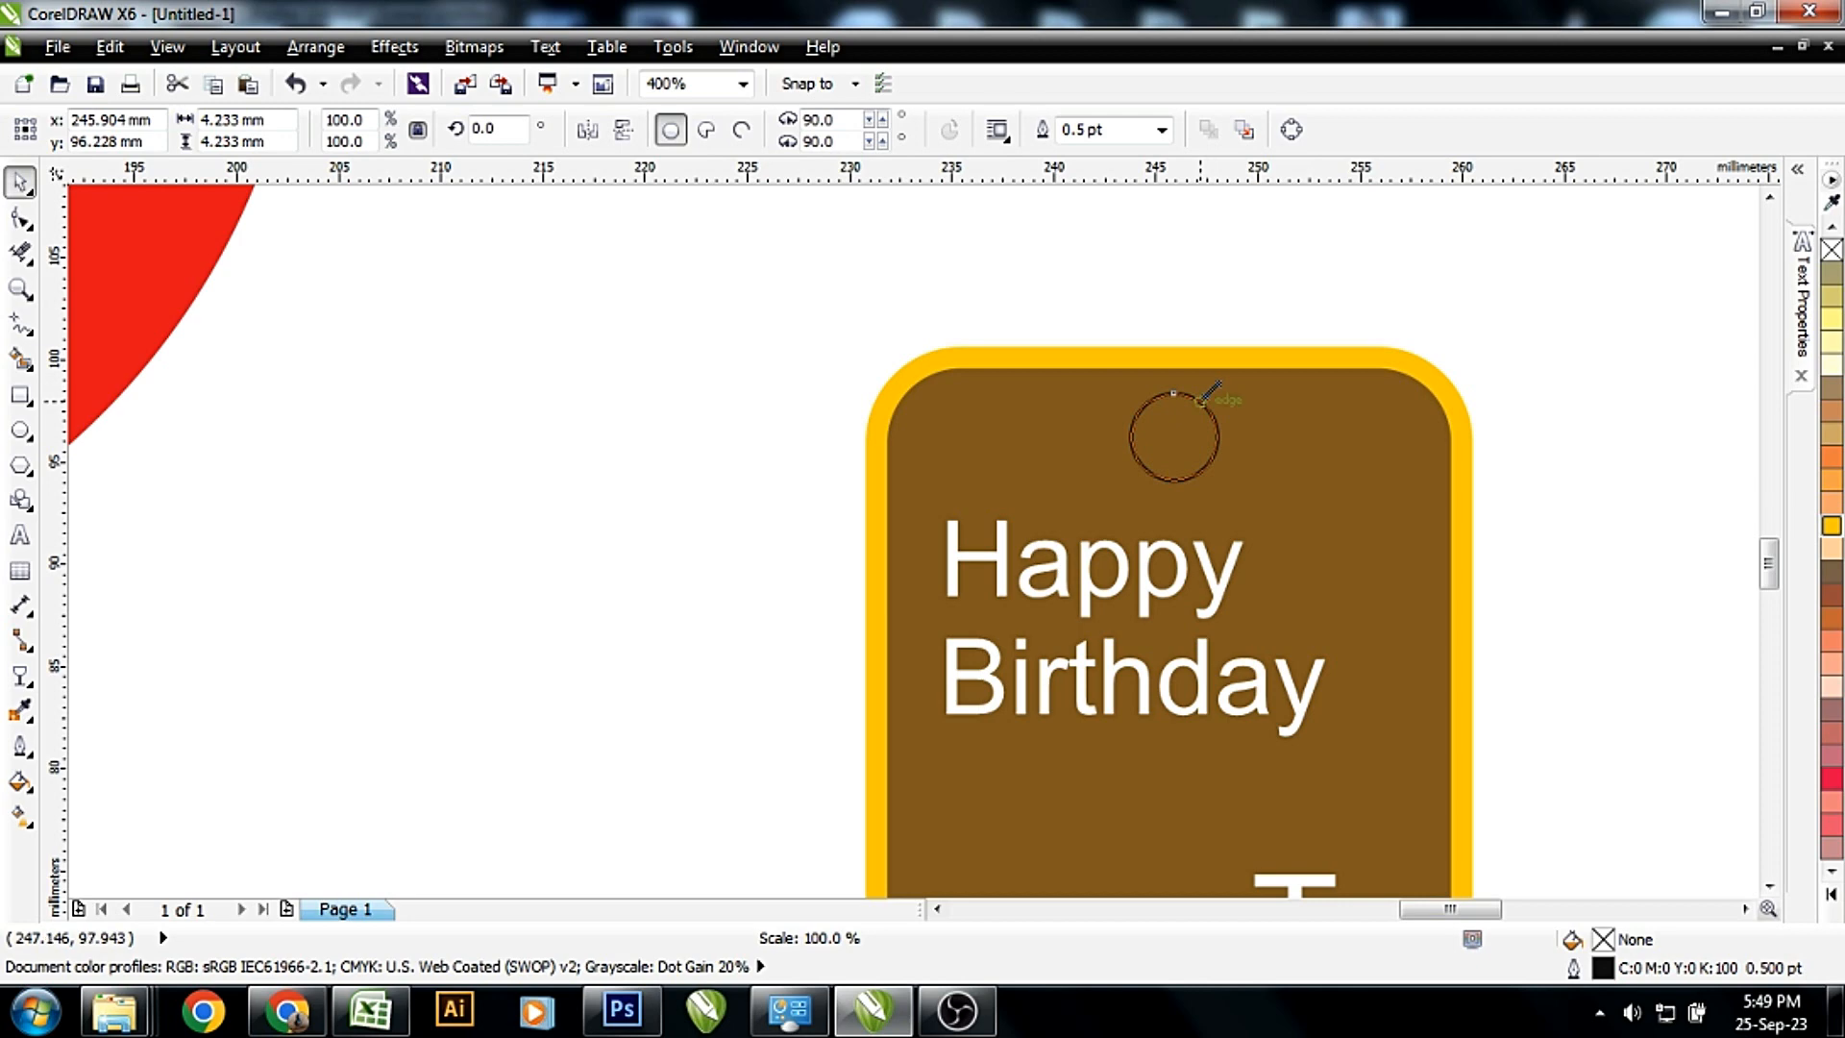
pyautogui.moveTo(1209, 389); pyautogui.dragTo(1203, 398)
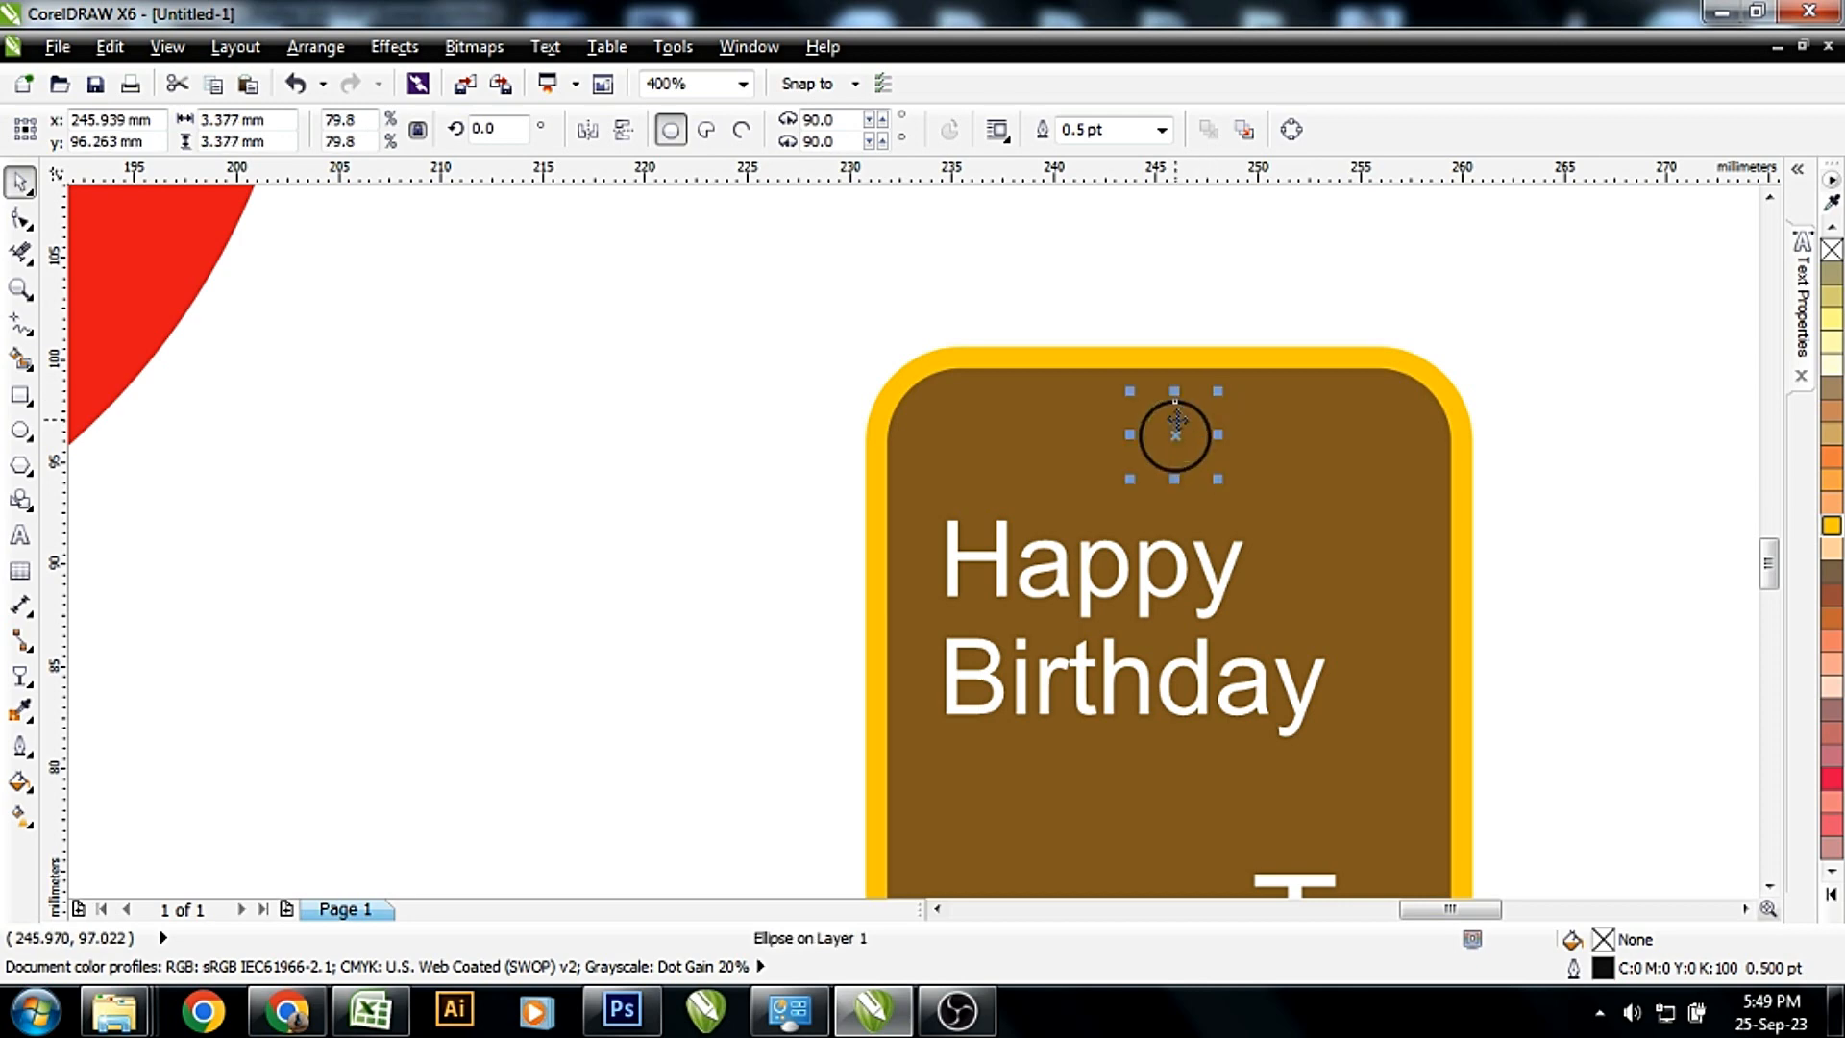
# Align the small circle with the tag's vertical centre line
pyautogui.keyDown('shift'); pyautogui.click(1271, 443); pyautogui.keyUp('shift')
pyautogui.press('c')
pyautogui.click(1244, 287)
# Fill the small circle with white and remove its outline so it looks like a punched hole
pyautogui.click(1162, 438)
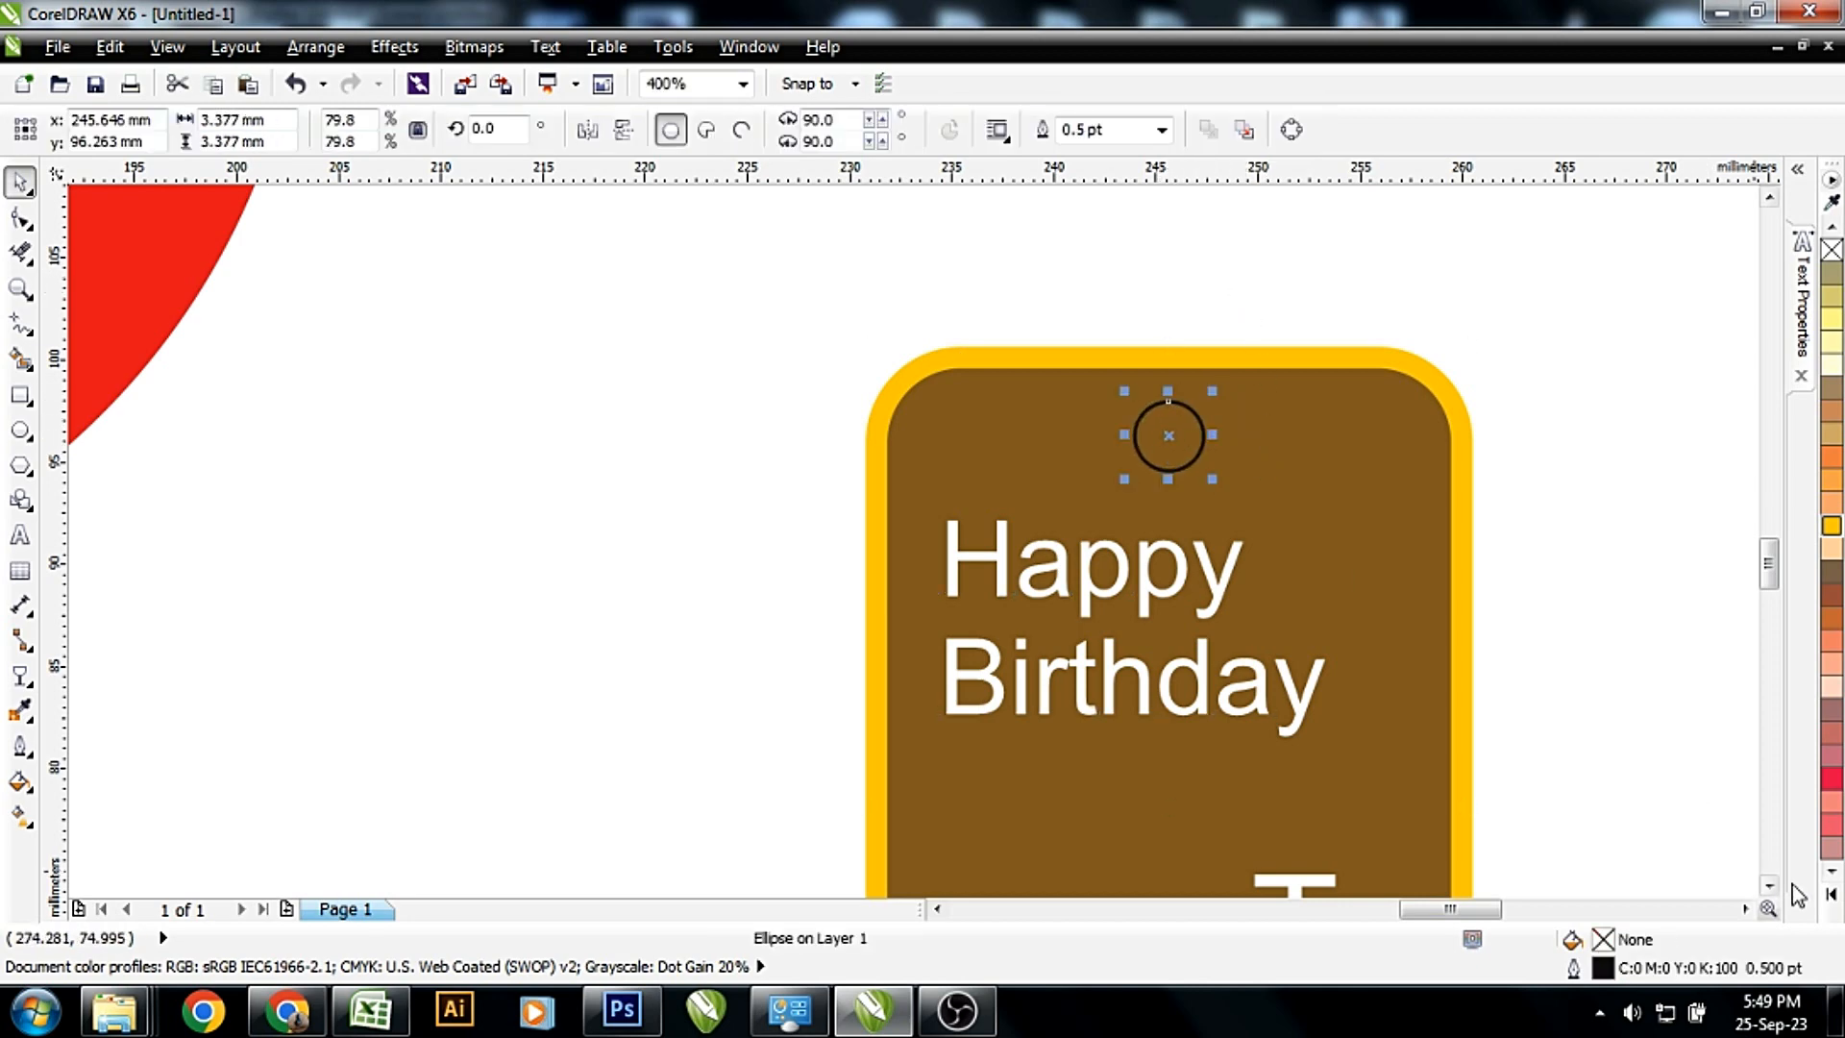
pyautogui.click(1832, 896)
pyautogui.click(1757, 477)
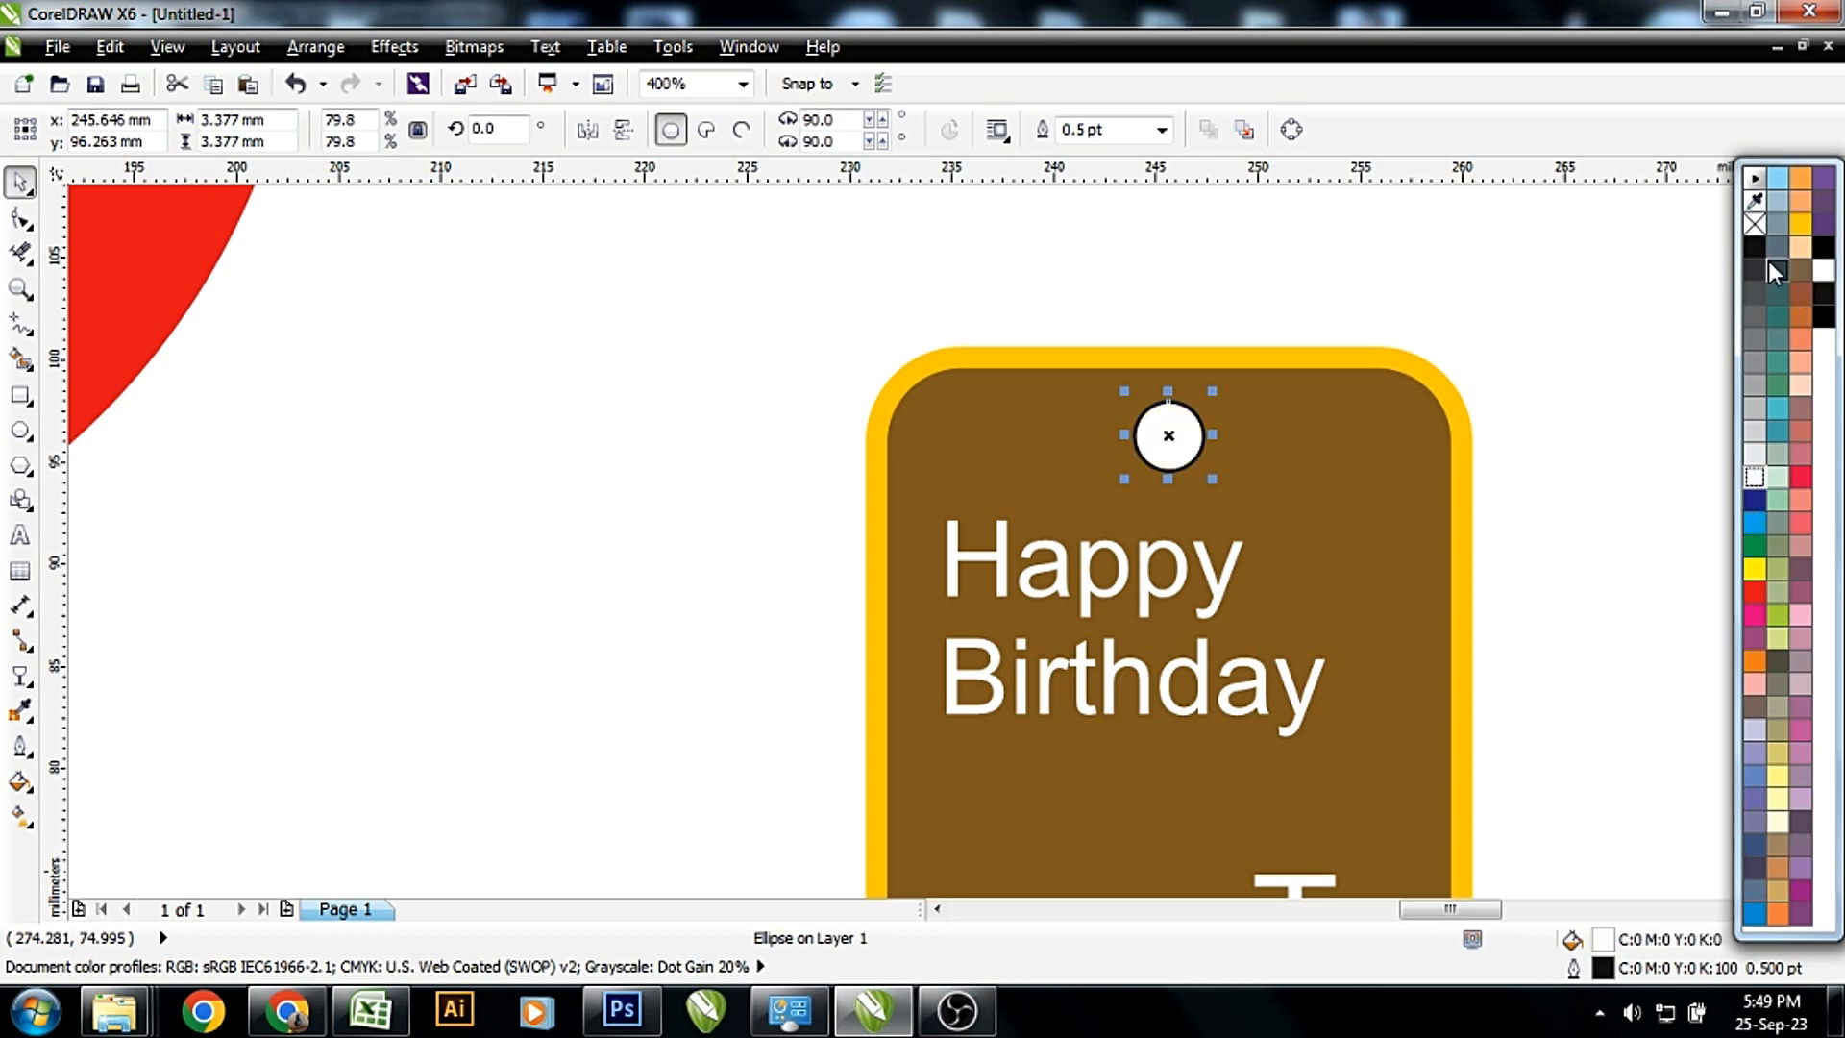
pyautogui.rightClick(1755, 224)
pyautogui.click(1543, 373)
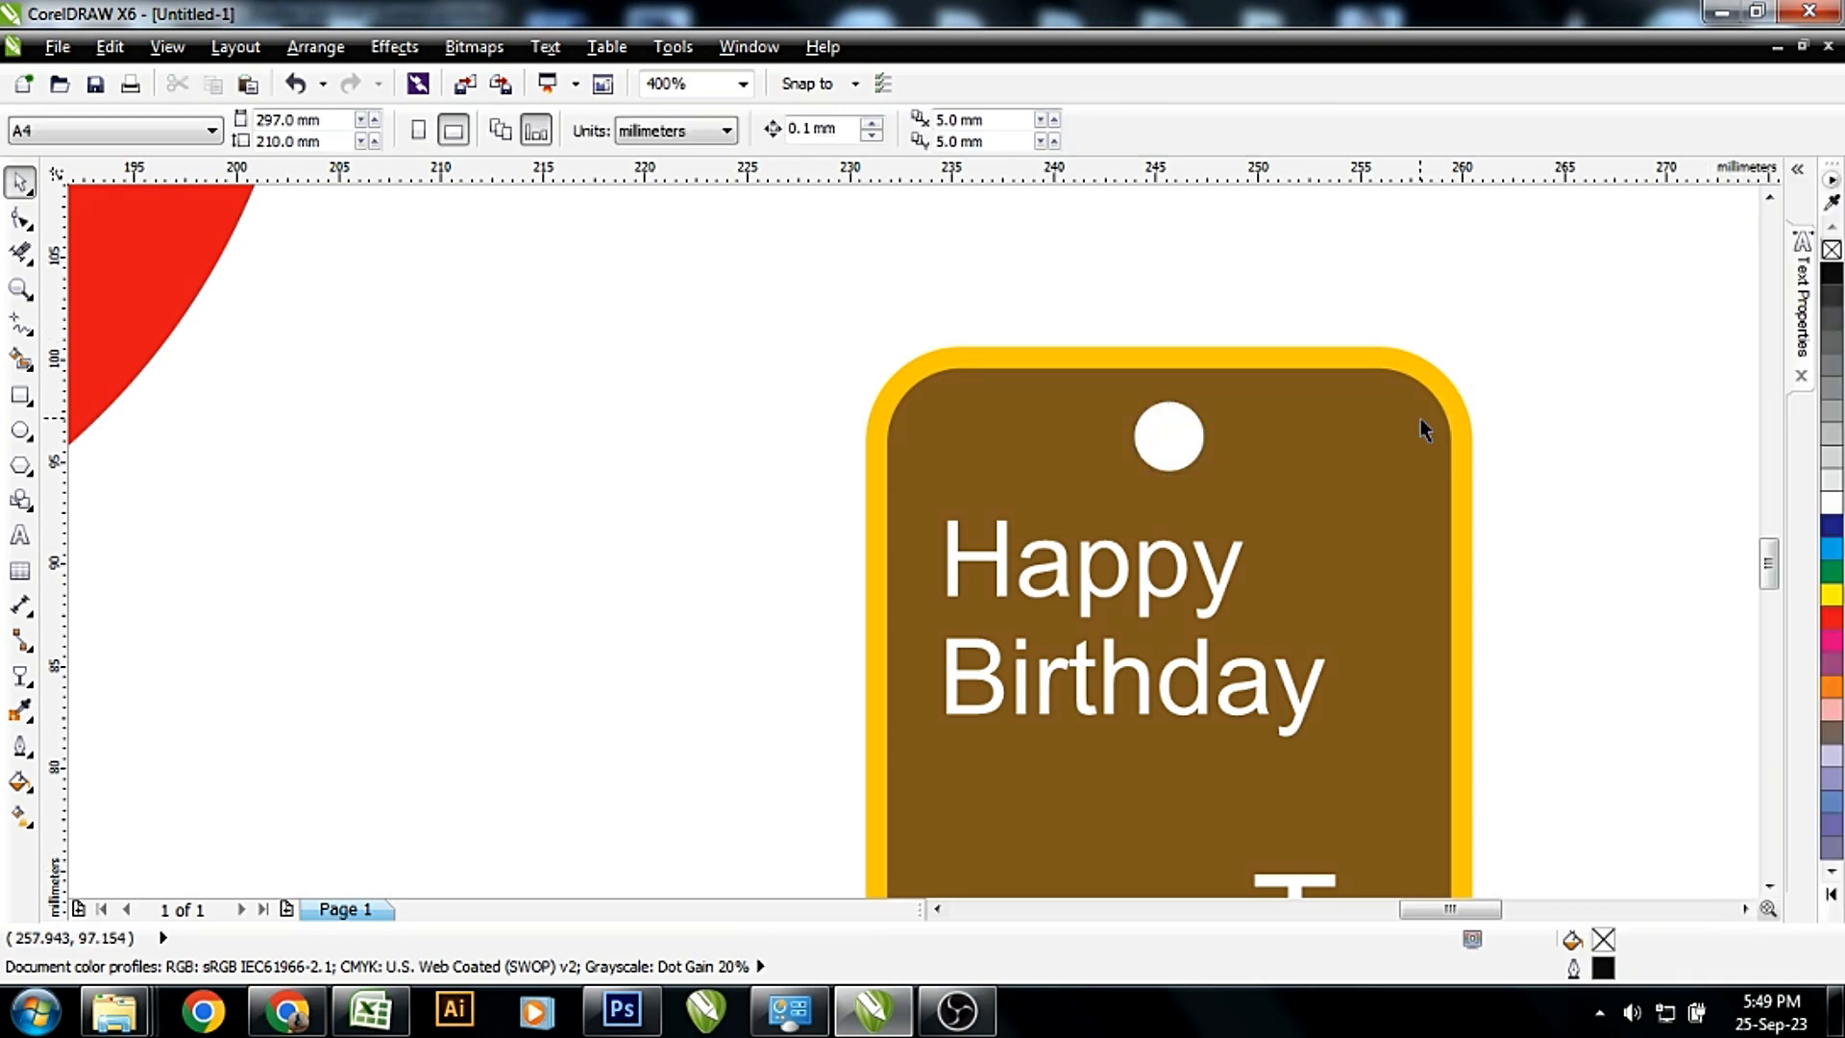
# Select the tag together with its white hole and group them
pyautogui.scroll(-1, 1423, 420)
pyautogui.moveTo(1543, 280); pyautogui.dragTo(1077, 807)
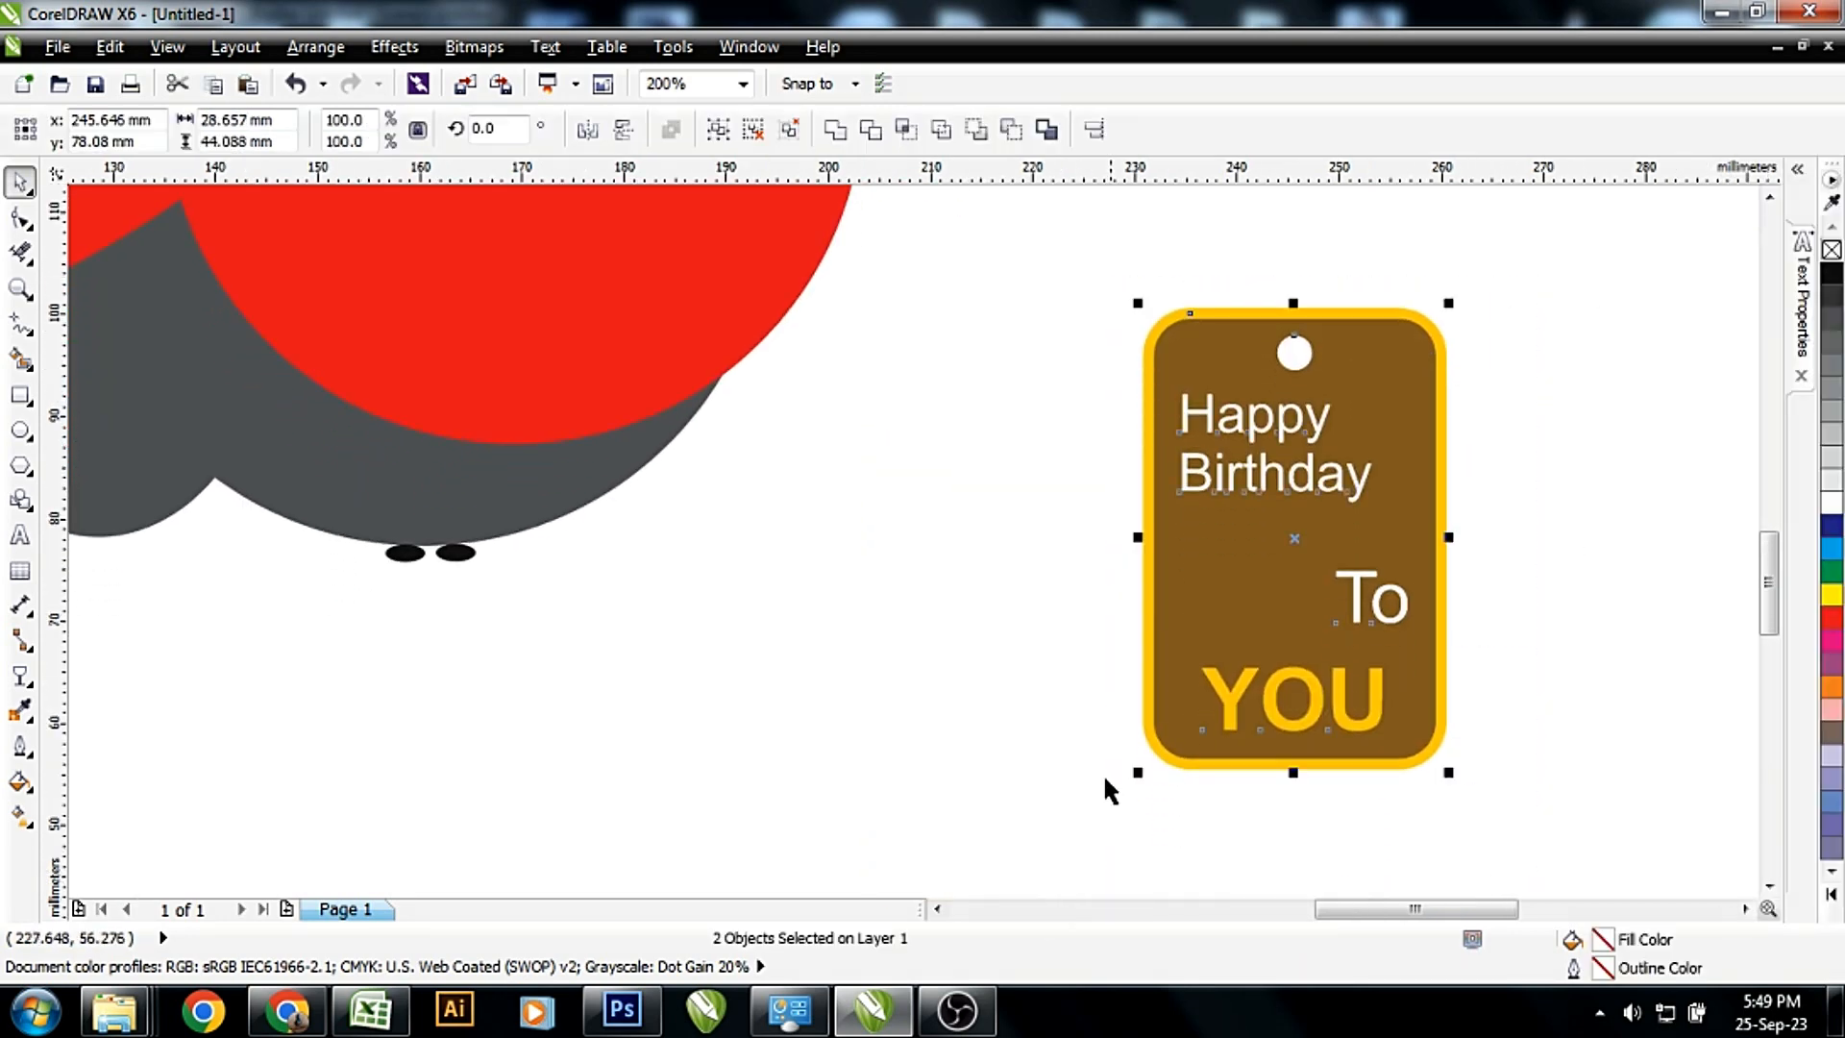
pyautogui.hotkey('ctrl', 'g')
pyautogui.scroll(-1, 1206, 396)
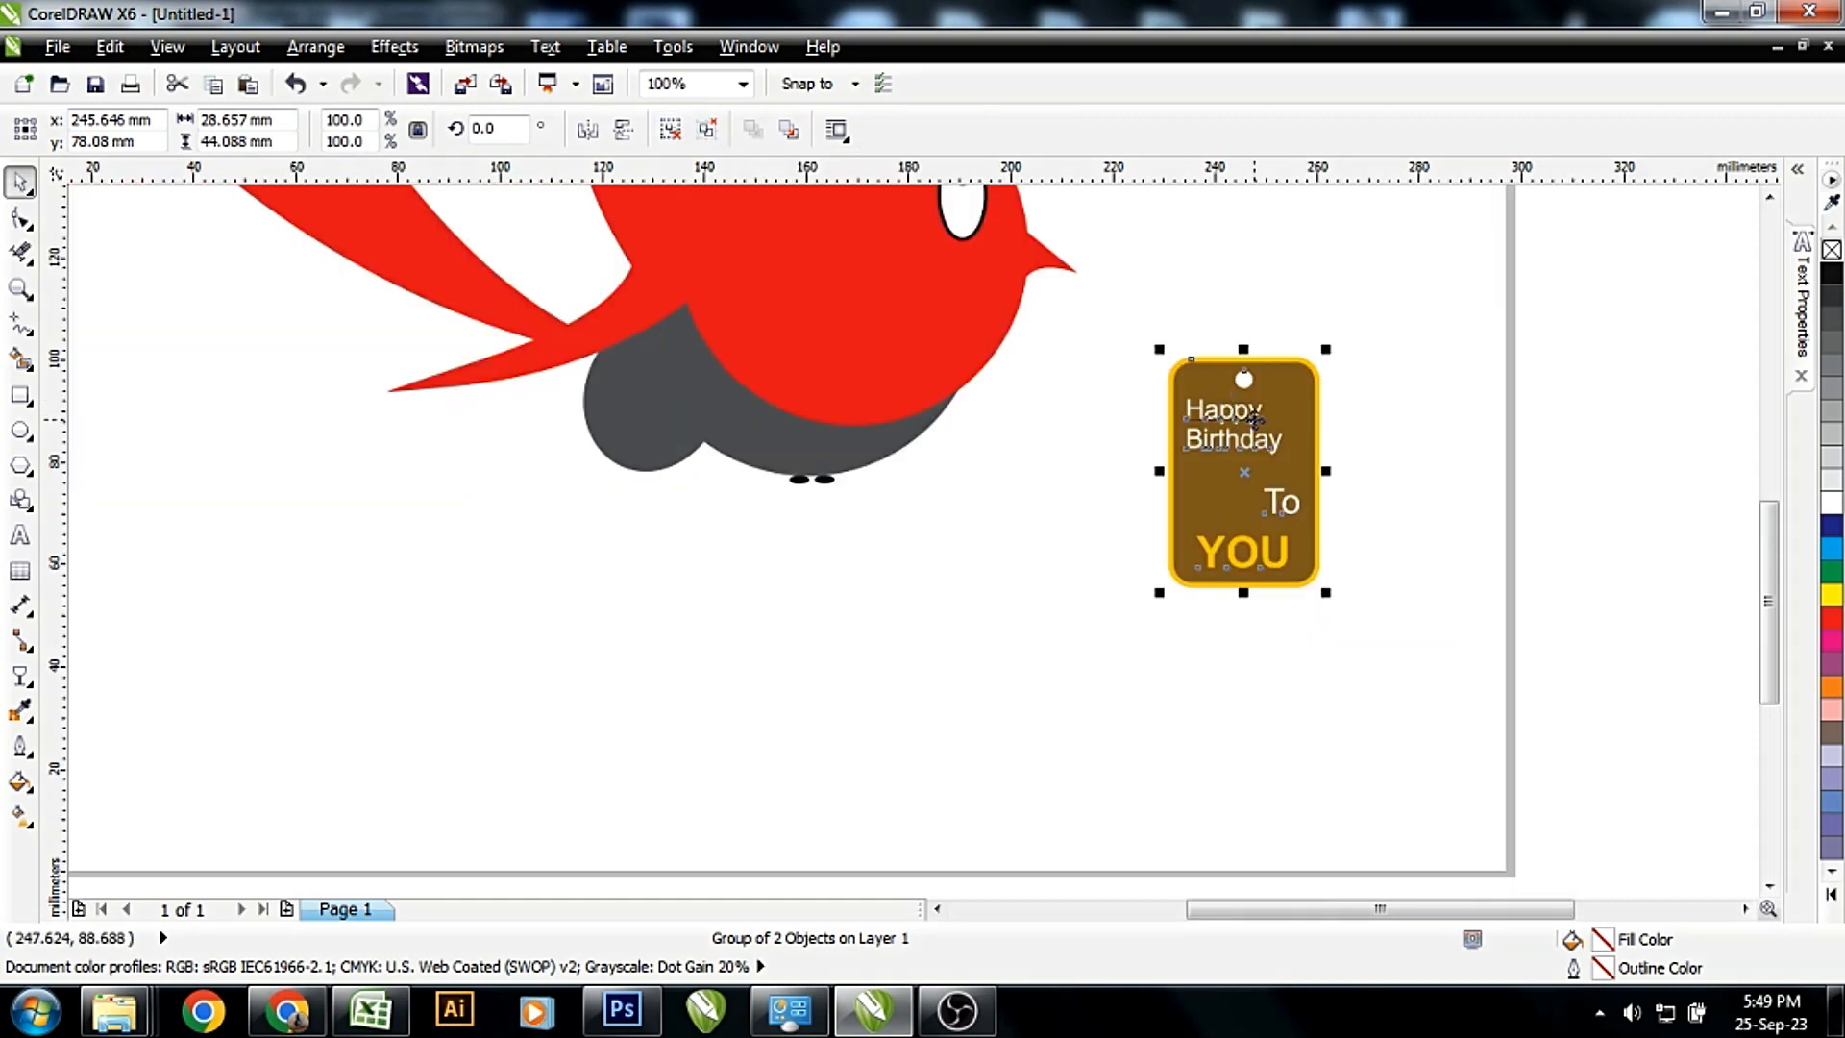
# Rotate the grouped hang tag to 13.7 degrees and position it just below and beyond the bird's beak
pyautogui.moveTo(1254, 416); pyautogui.dragTo(1151, 375)
pyautogui.click(1150, 385)
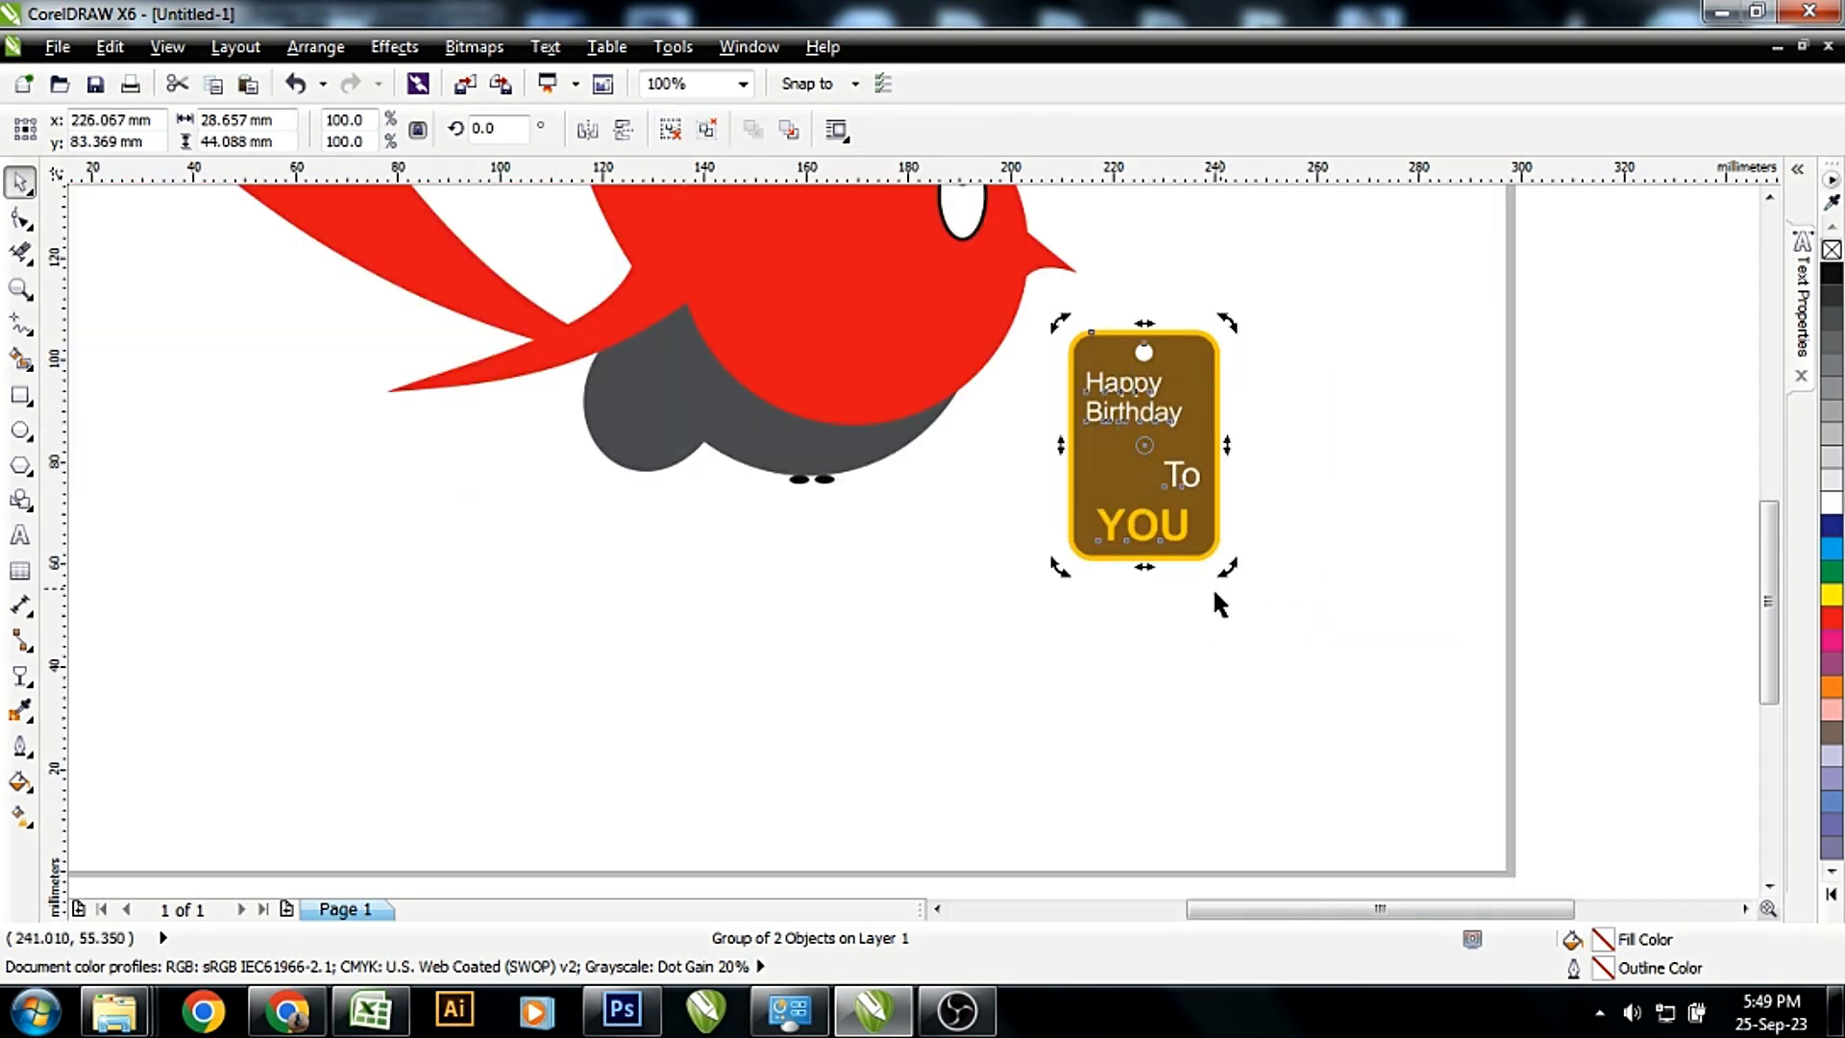
pyautogui.moveTo(1213, 586); pyautogui.dragTo(1269, 561)
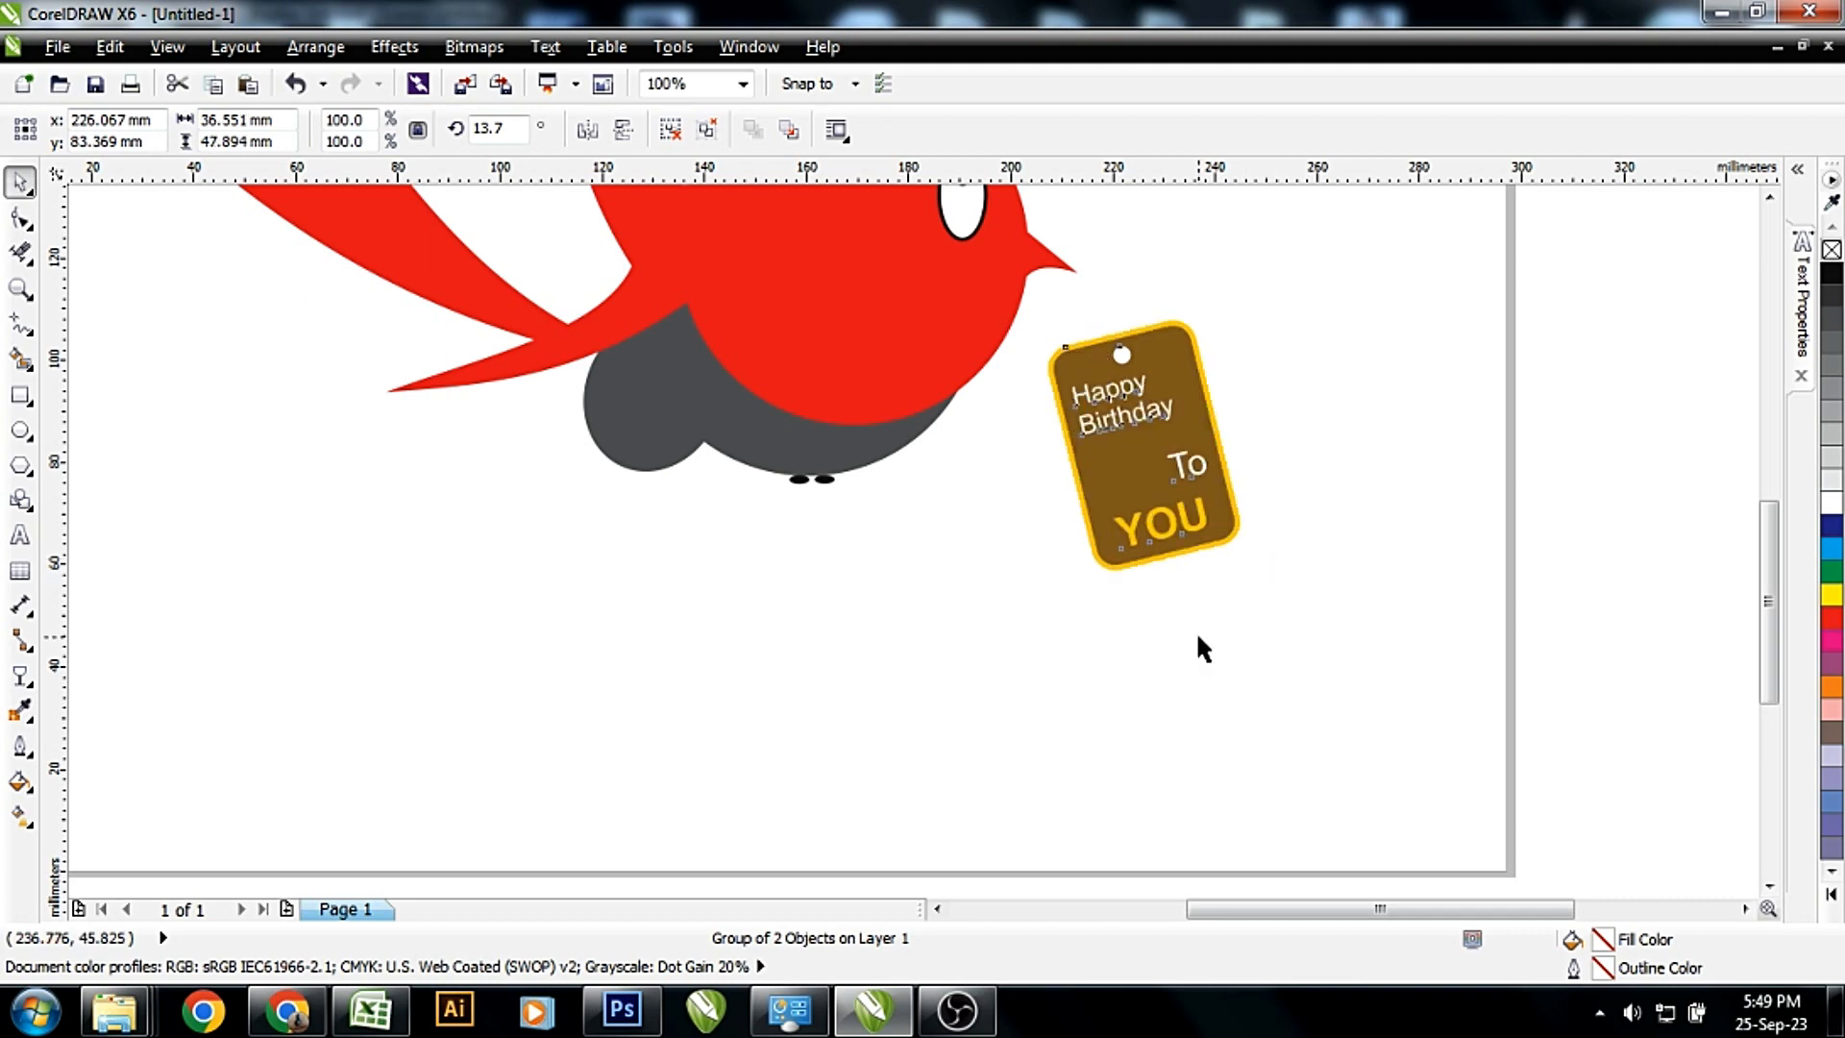
pyautogui.click(1197, 634)
pyautogui.click(1182, 463)
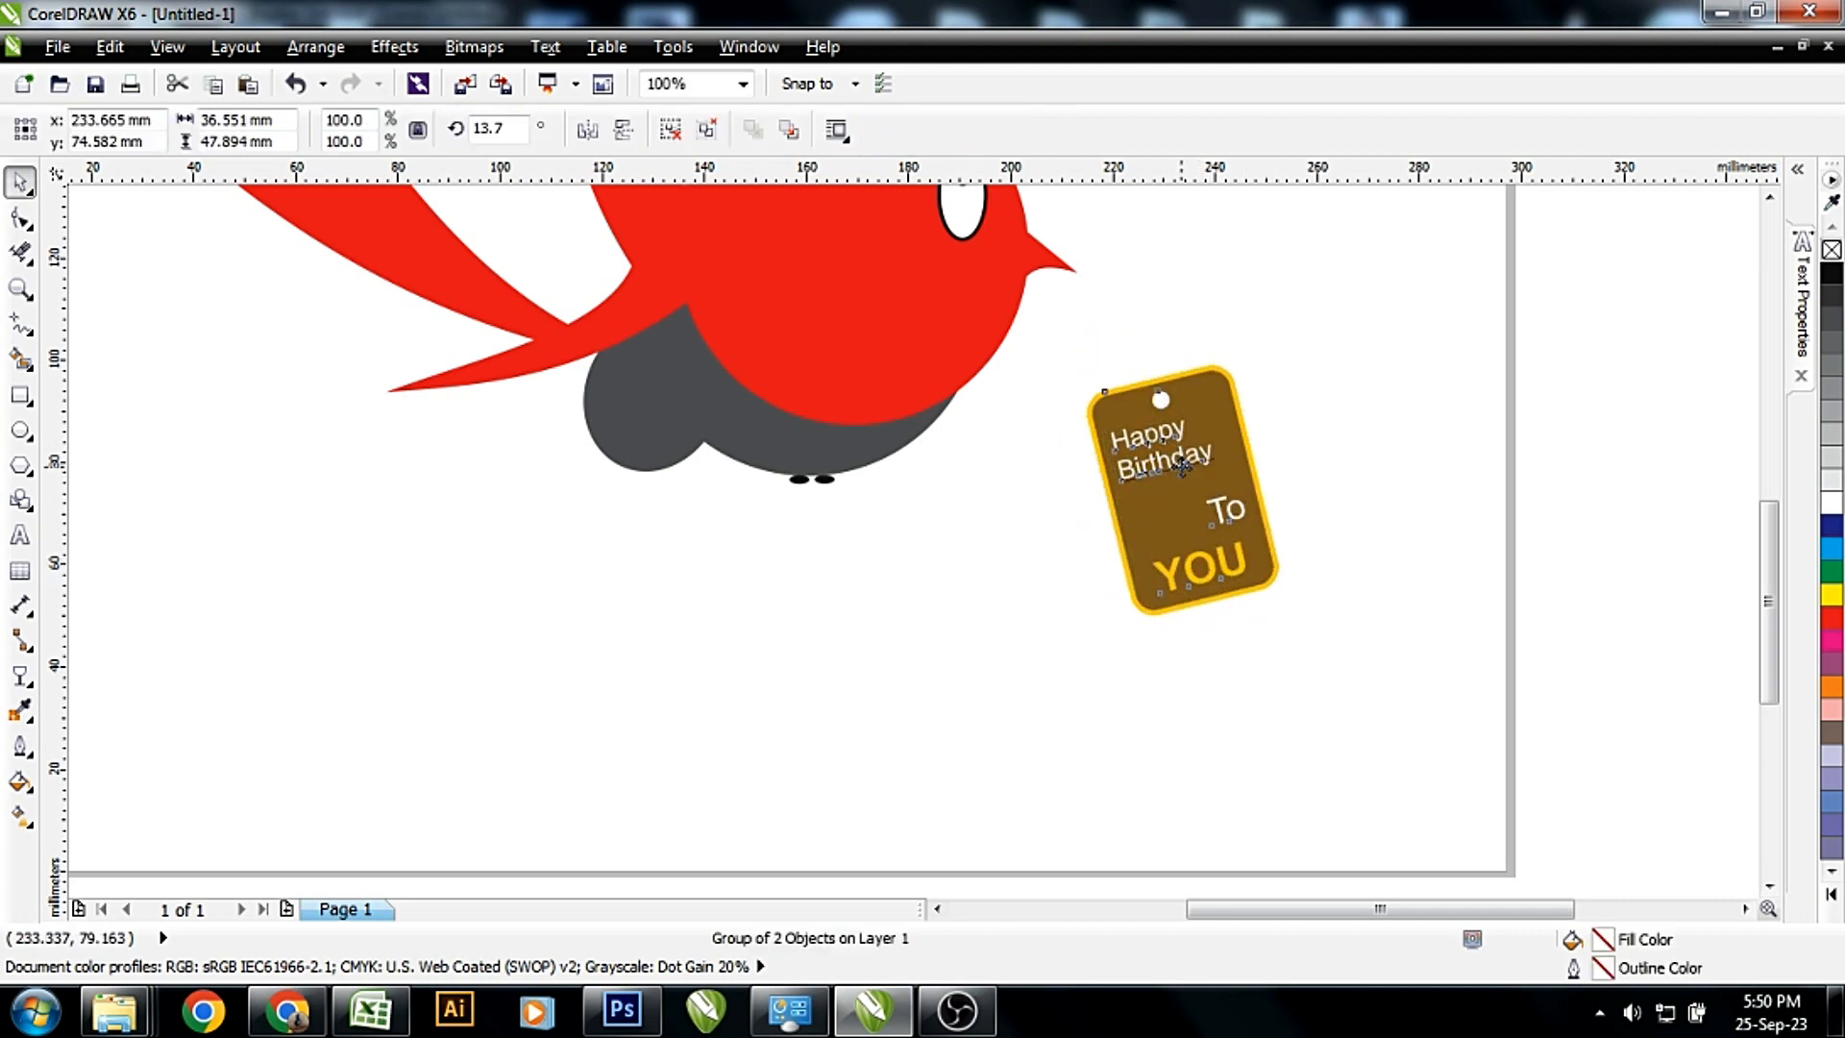
pyautogui.click(1361, 413)
# Draw two freehand bow loops at the beak's tip and a curved string about 14 by 18 mm running down towards the tag
pyautogui.scroll(2, 964, 191)
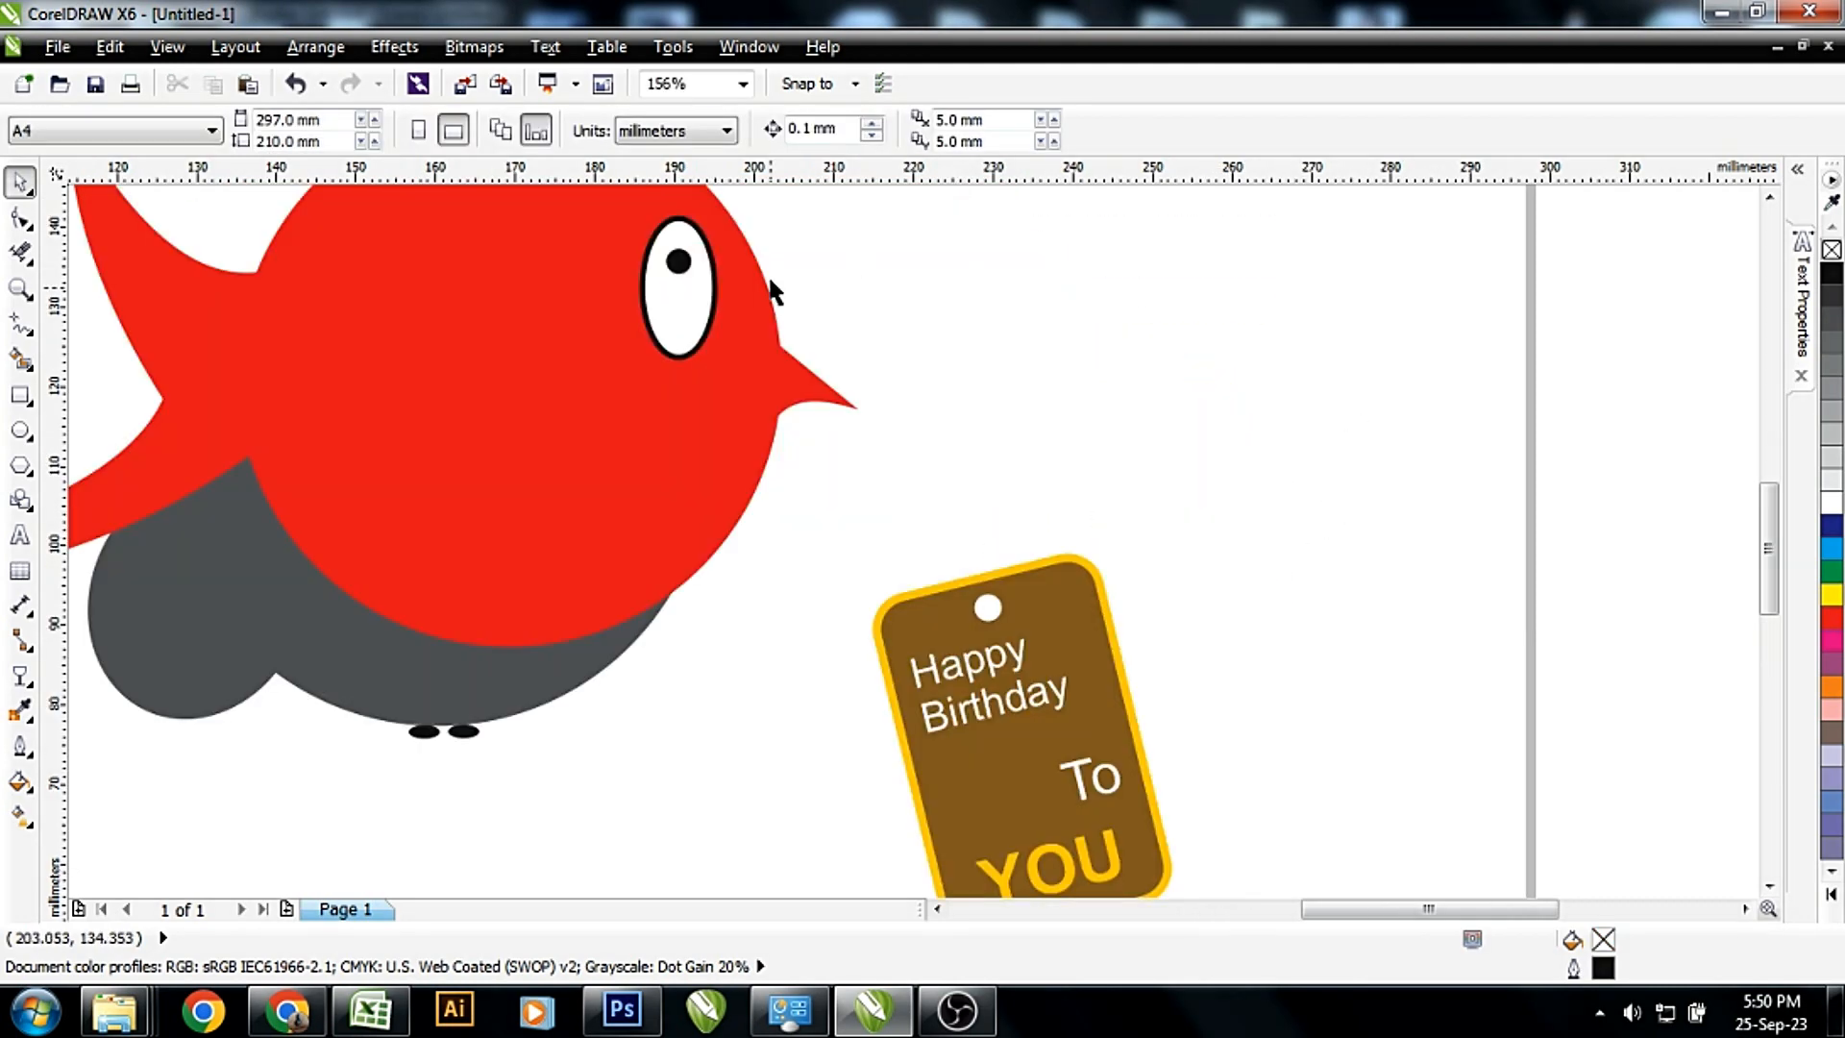
pyautogui.click(21, 325)
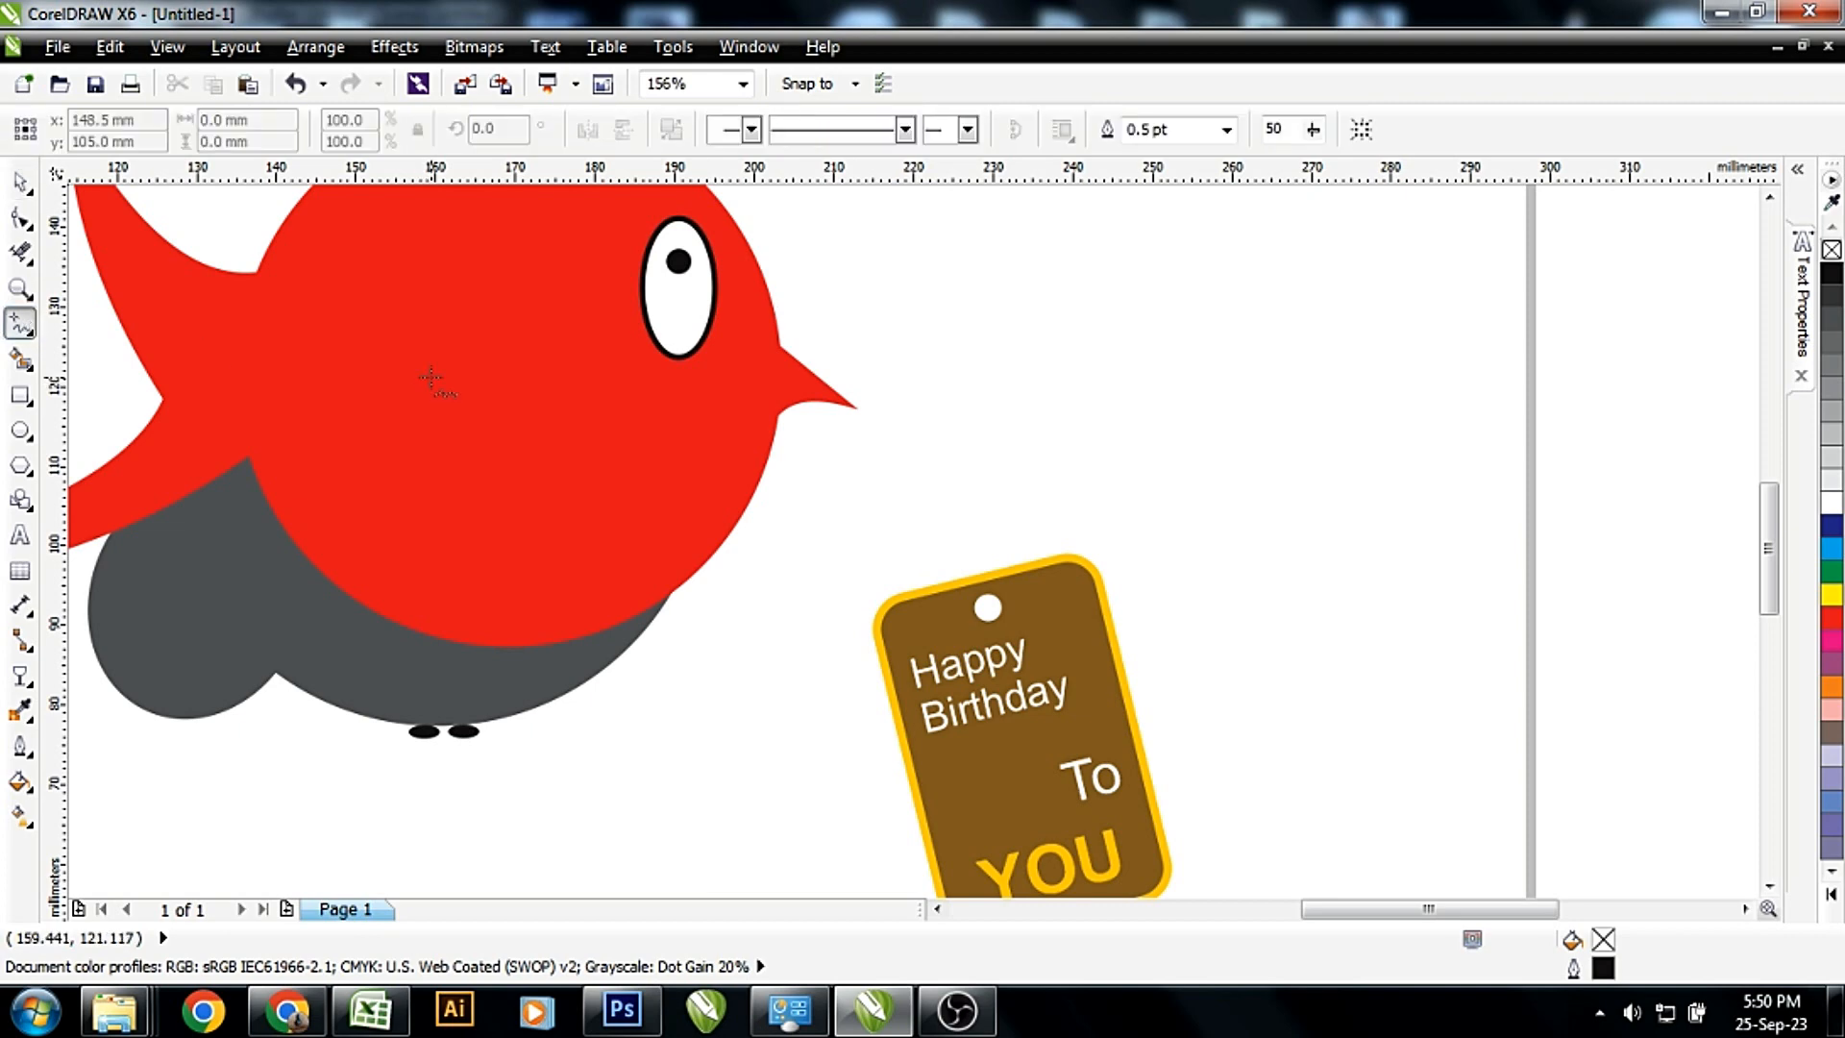
pyautogui.moveTo(853, 413)
pyautogui.mouseDown()
pyautogui.moveTo(822, 434)
pyautogui.moveTo(868, 437)
pyautogui.moveTo(867, 386)
pyautogui.moveTo(890, 396)
pyautogui.moveTo(861, 412)
pyautogui.moveTo(969, 556)
pyautogui.mouseUp()
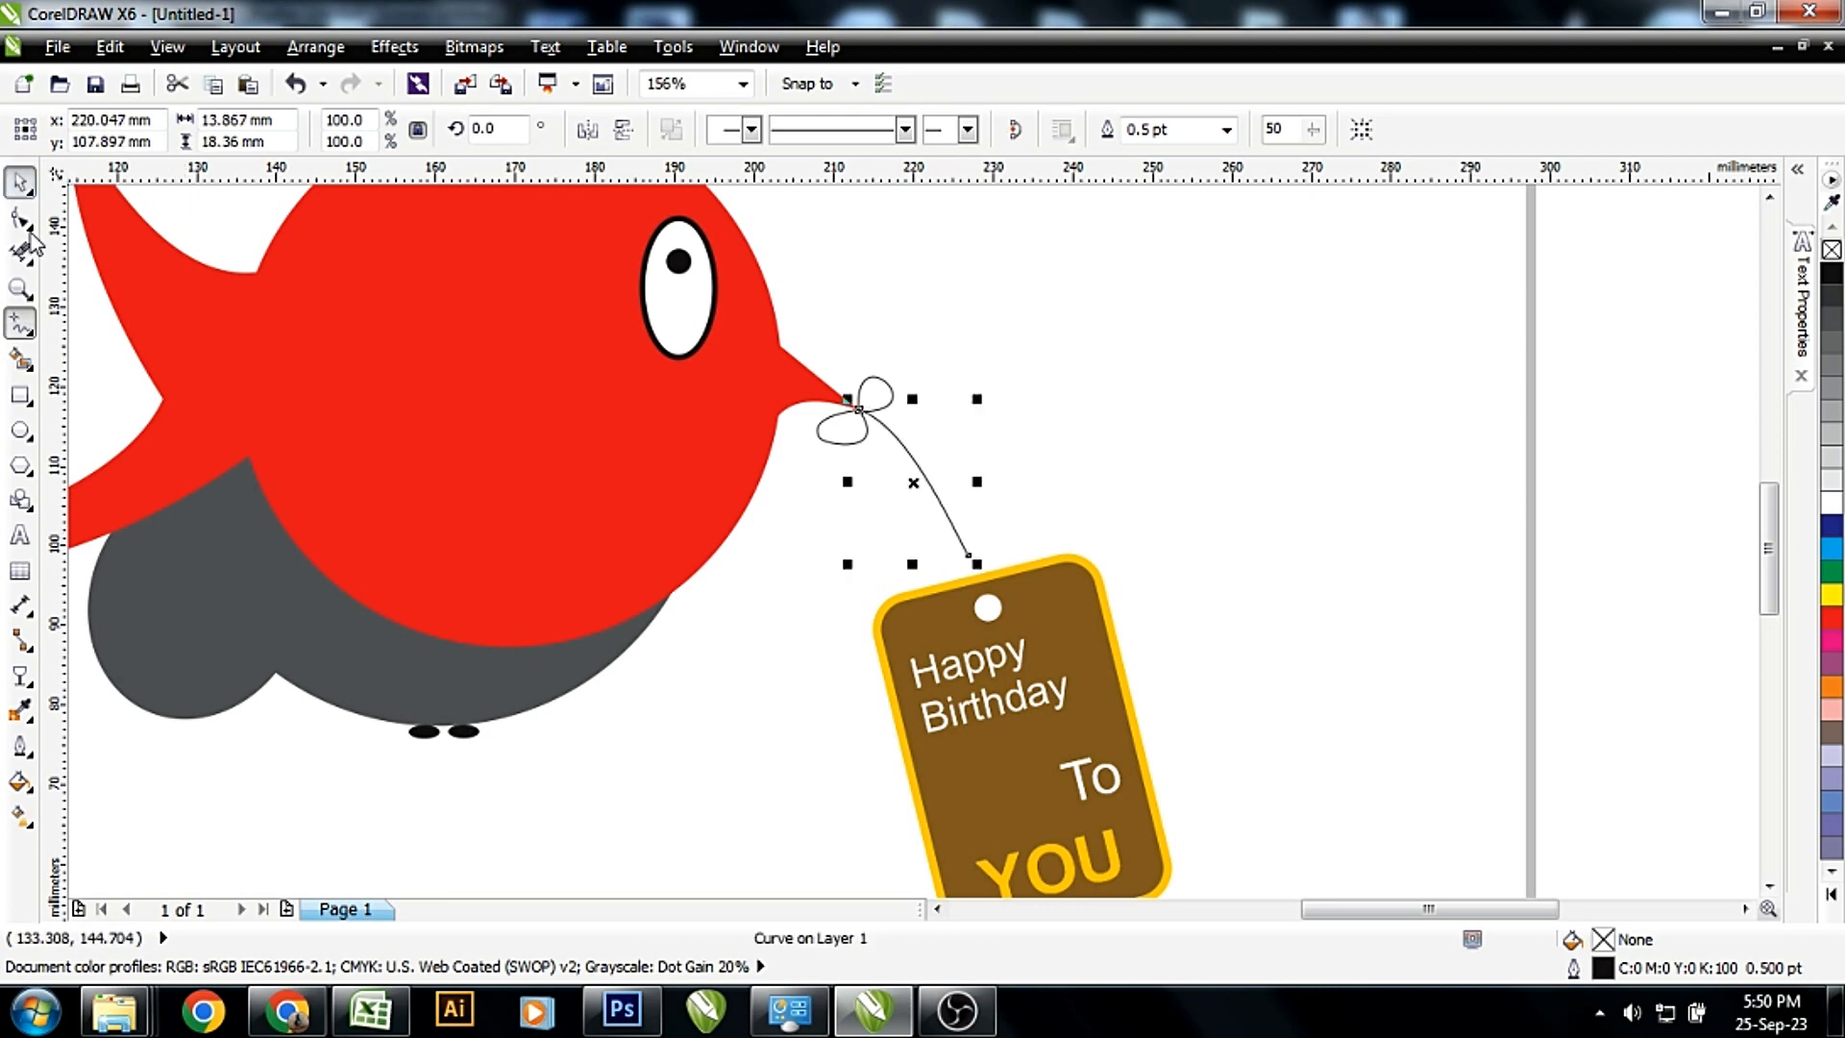
pyautogui.click(20, 180)
# Select the string together with both bow loops and set their outline width to 1.5 pt
pyautogui.scroll(2, 818, 453)
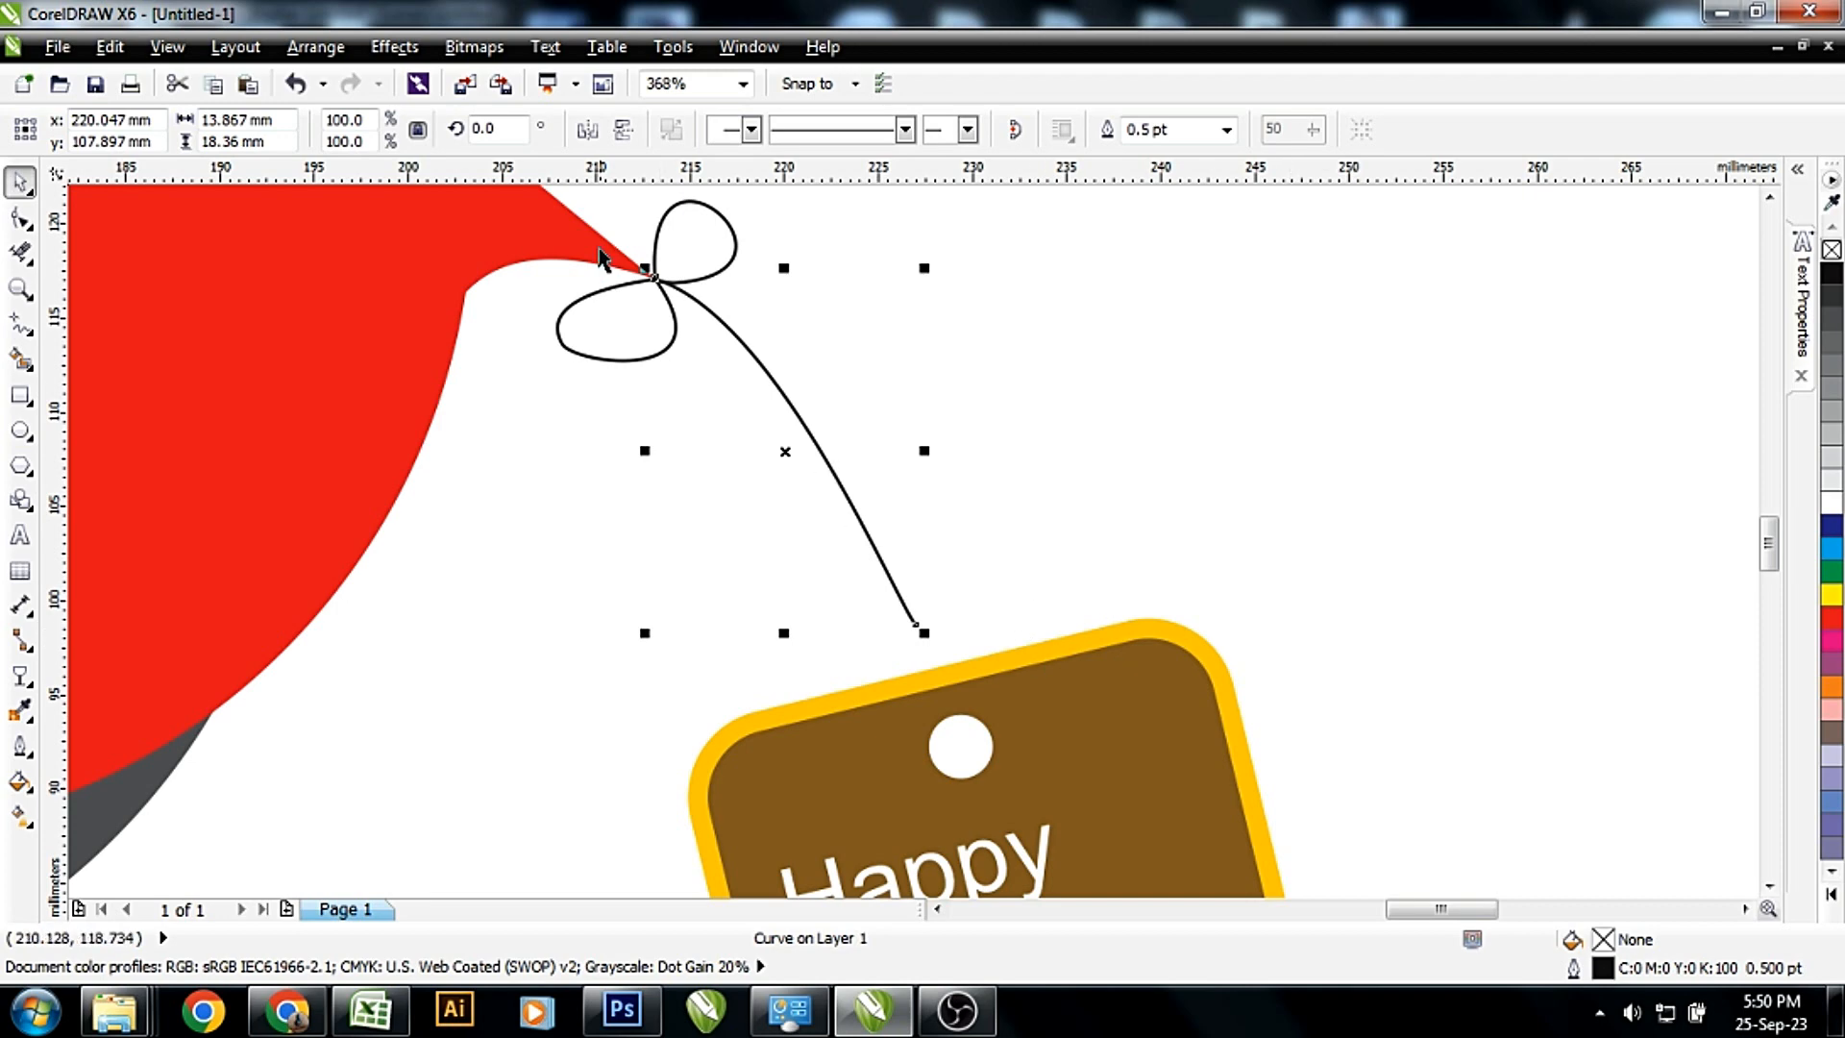
pyautogui.keyDown('shift'); pyautogui.click(626, 280); pyautogui.keyUp('shift')
pyautogui.keyDown('shift'); pyautogui.click(674, 207); pyautogui.keyUp('shift')
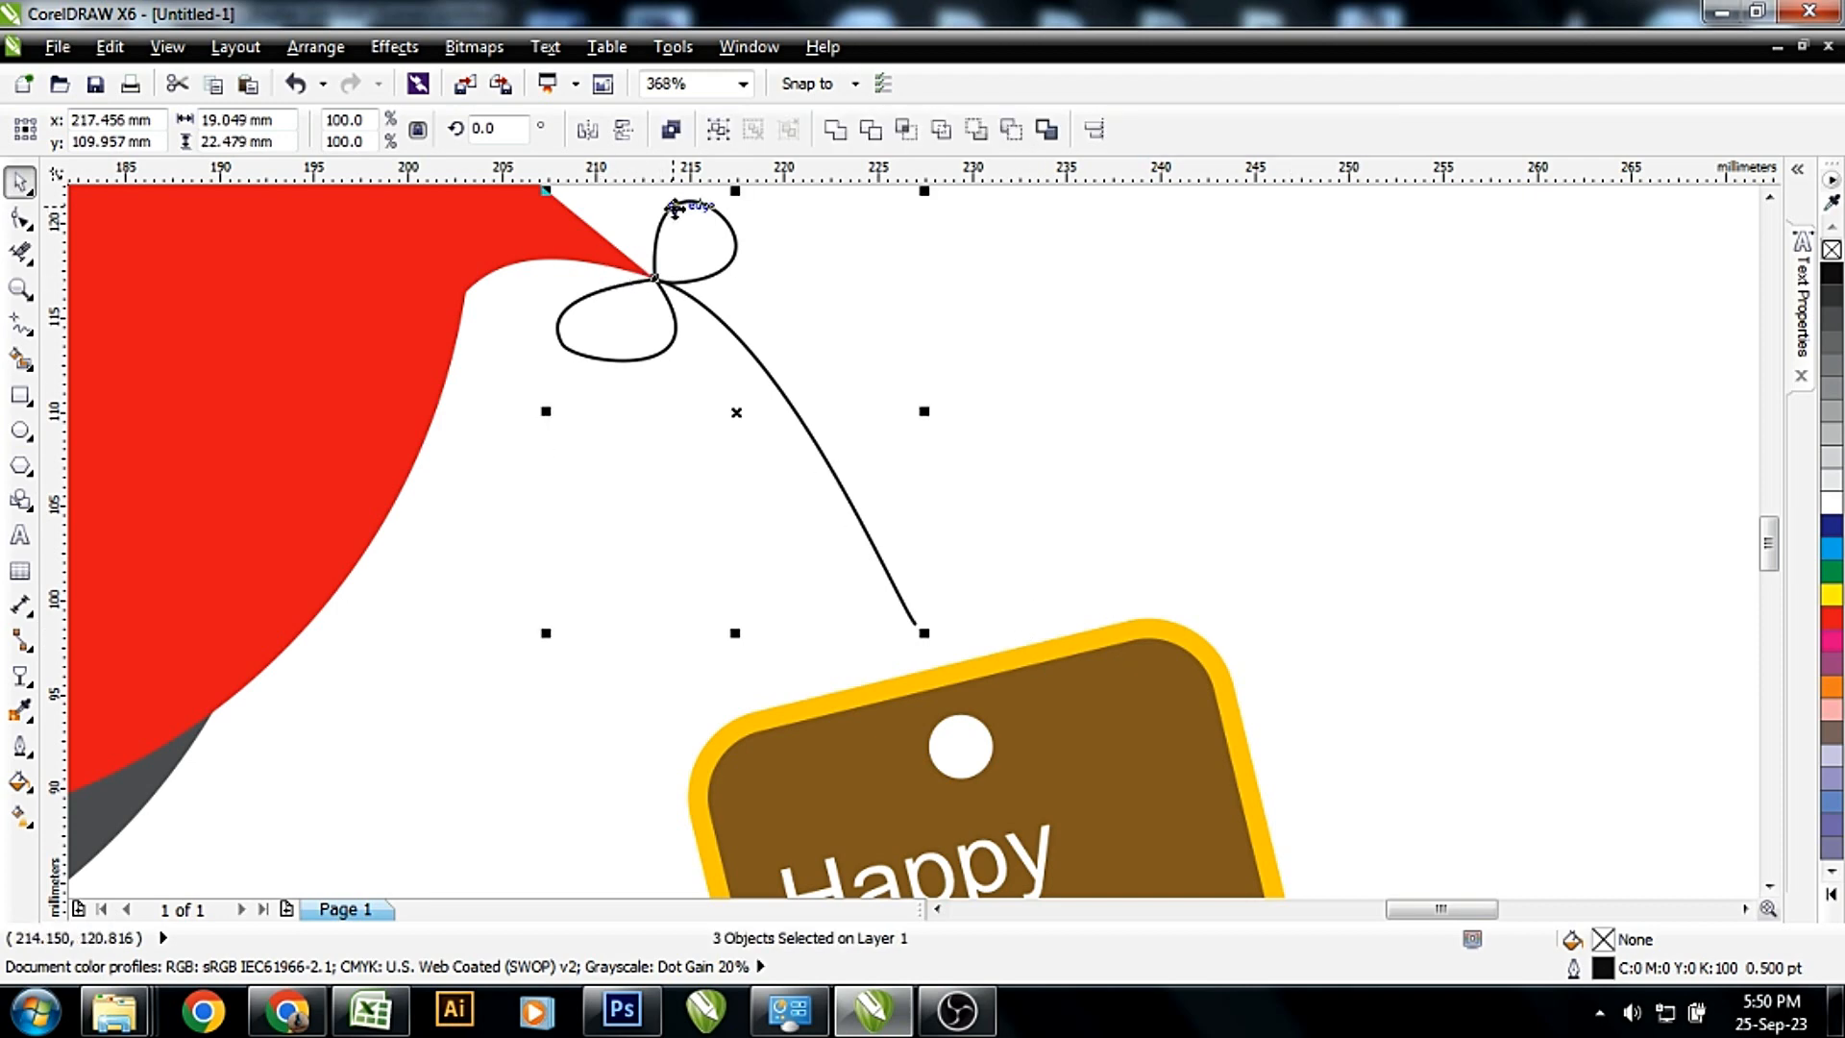
pyautogui.press('F12')
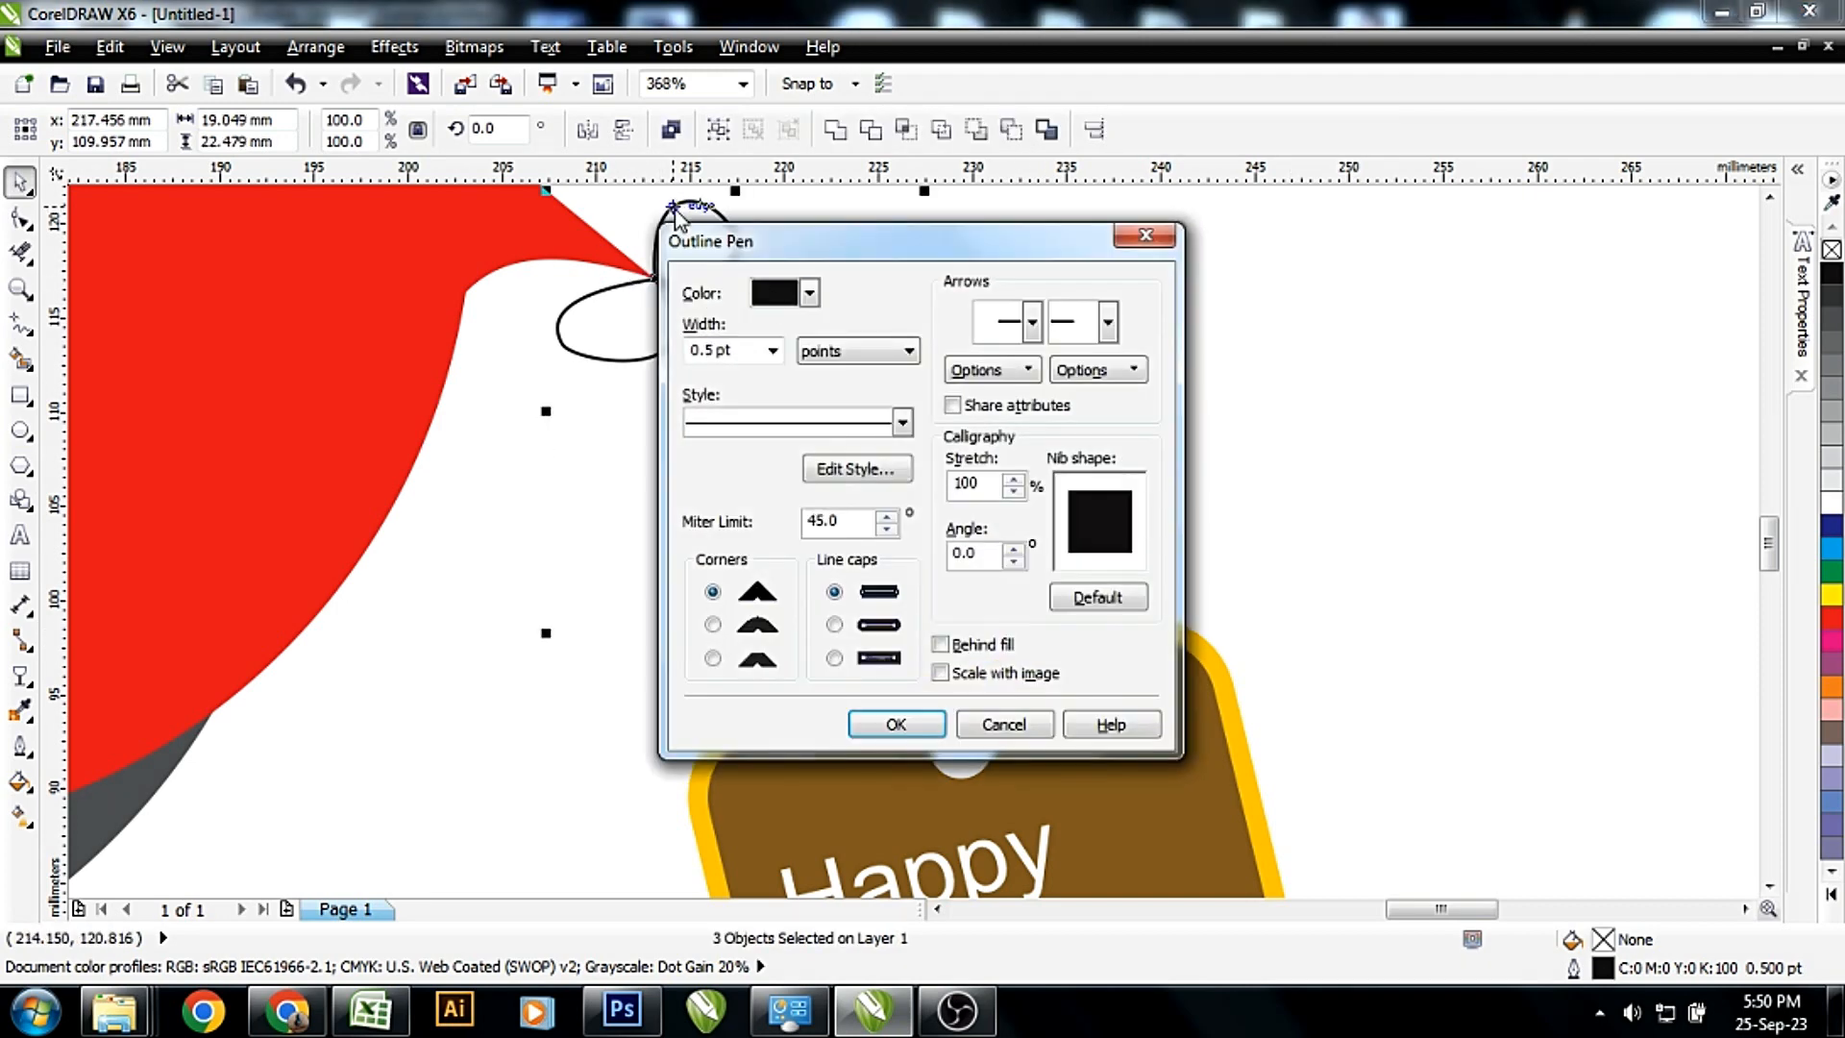
pyautogui.click(773, 350)
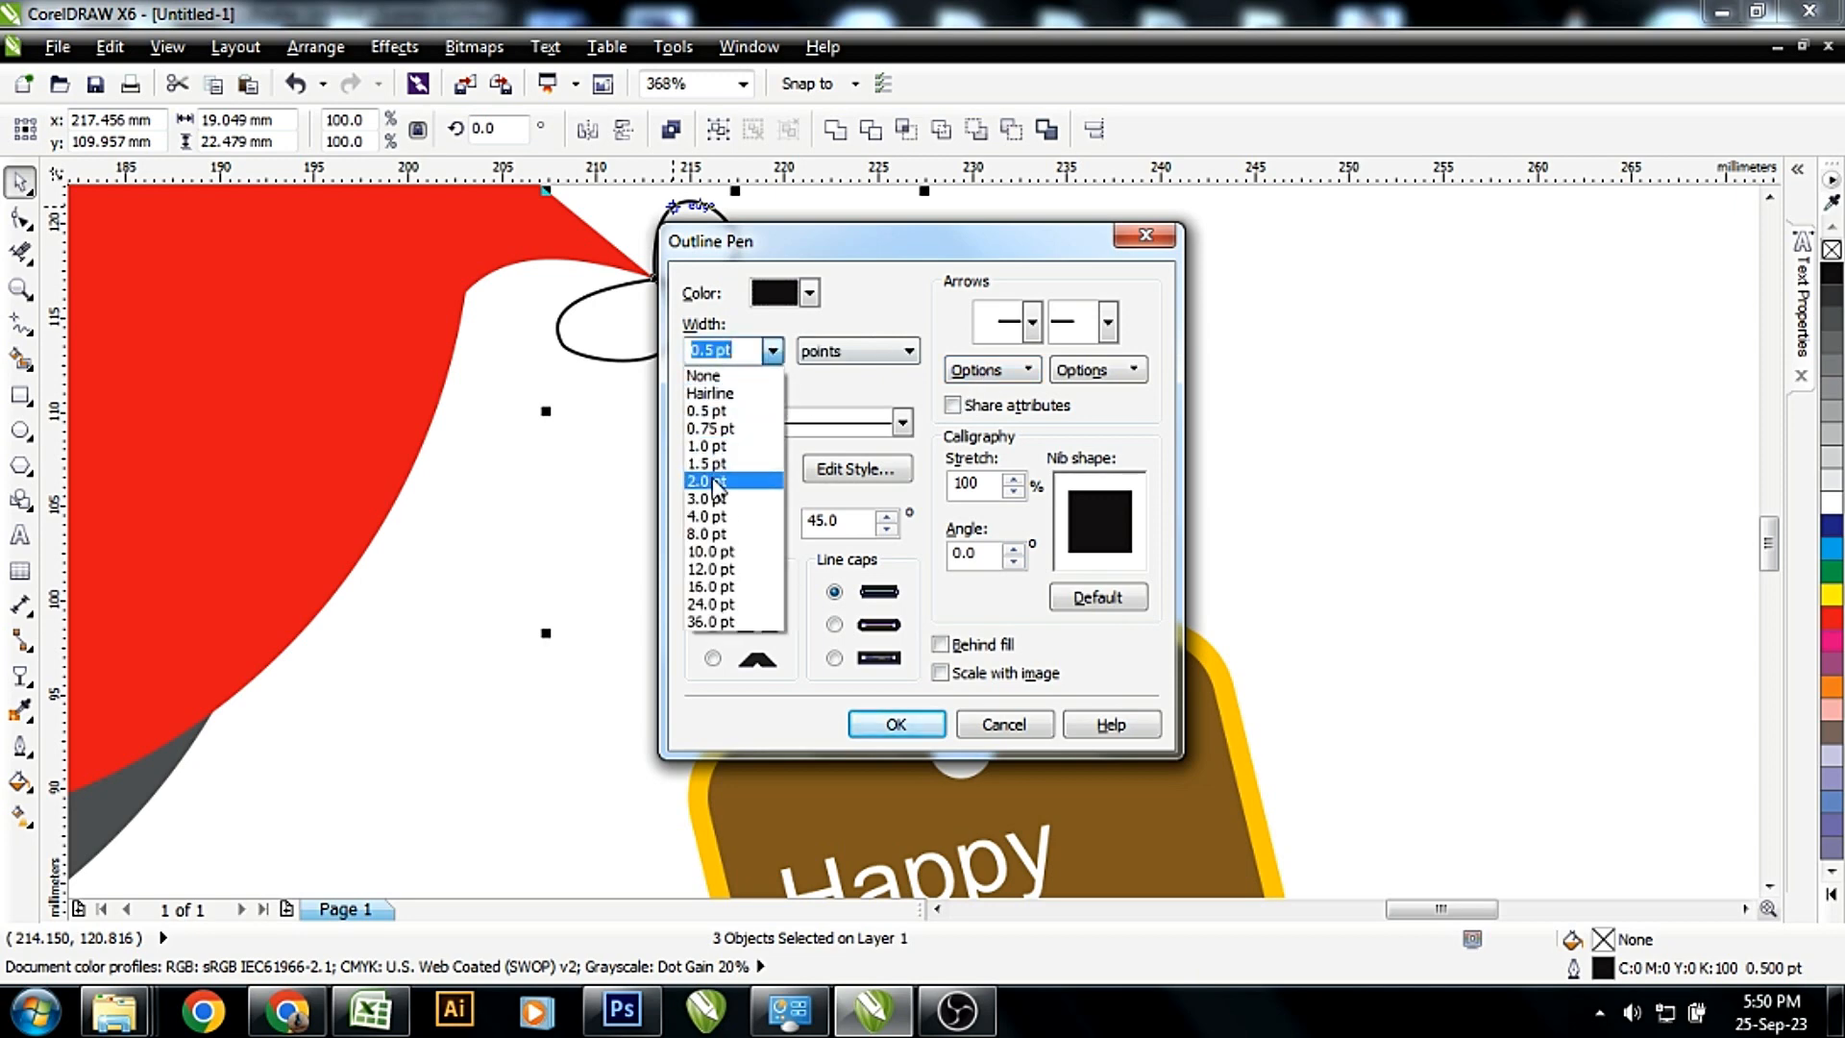
pyautogui.click(712, 463)
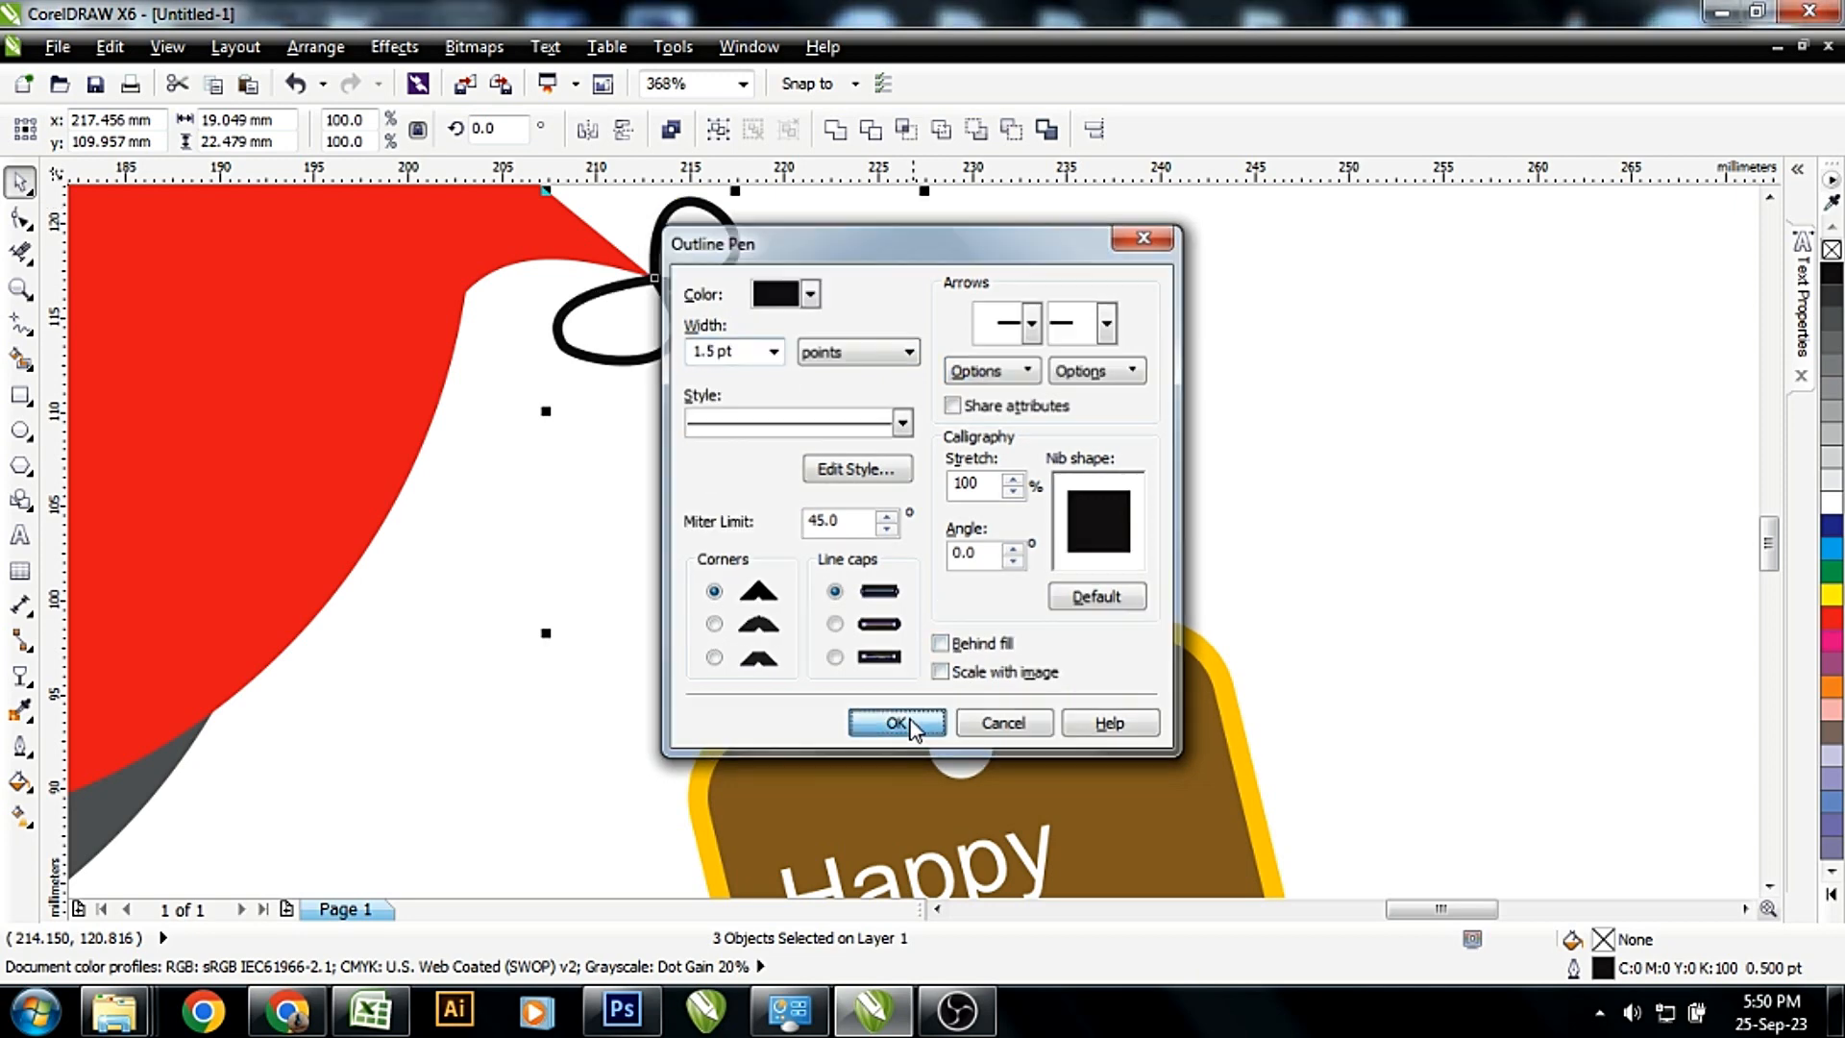
pyautogui.click(896, 723)
# Set the outline width of the selected string and bow loops to 1.0 pt and deselect them
pyautogui.press('F12')
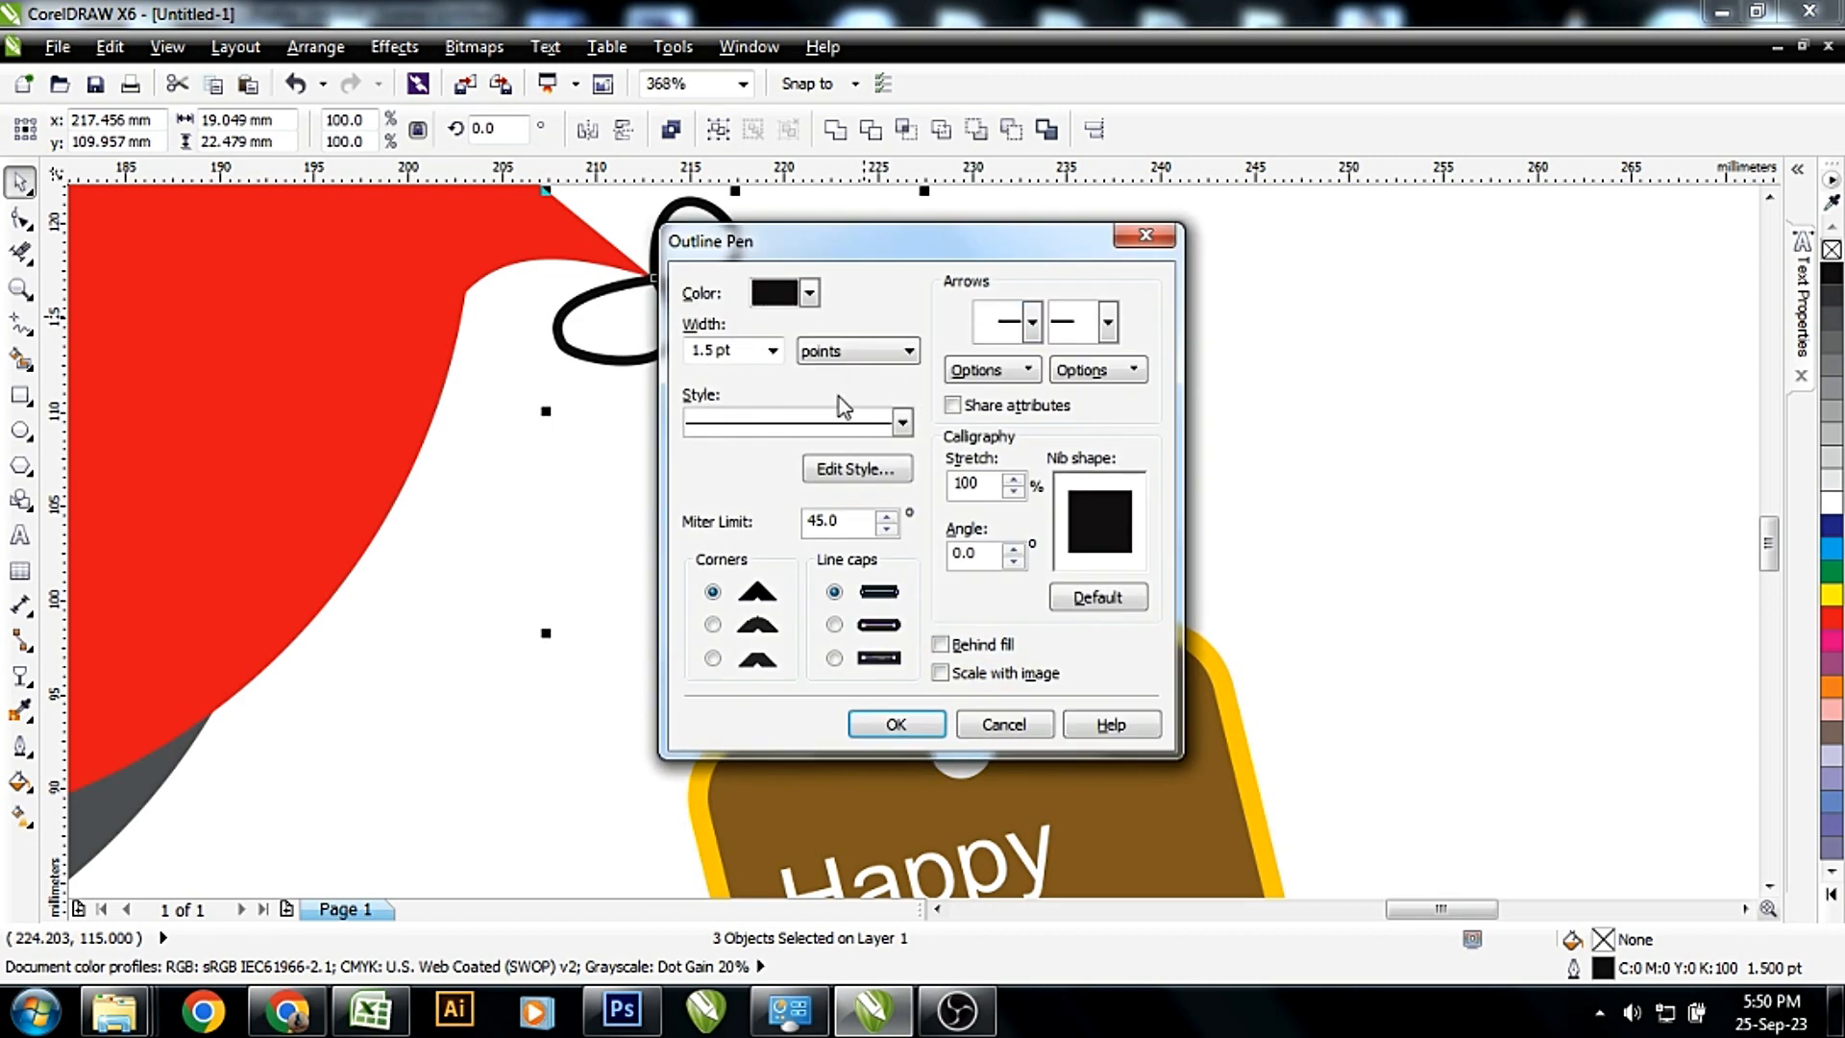
pyautogui.click(772, 350)
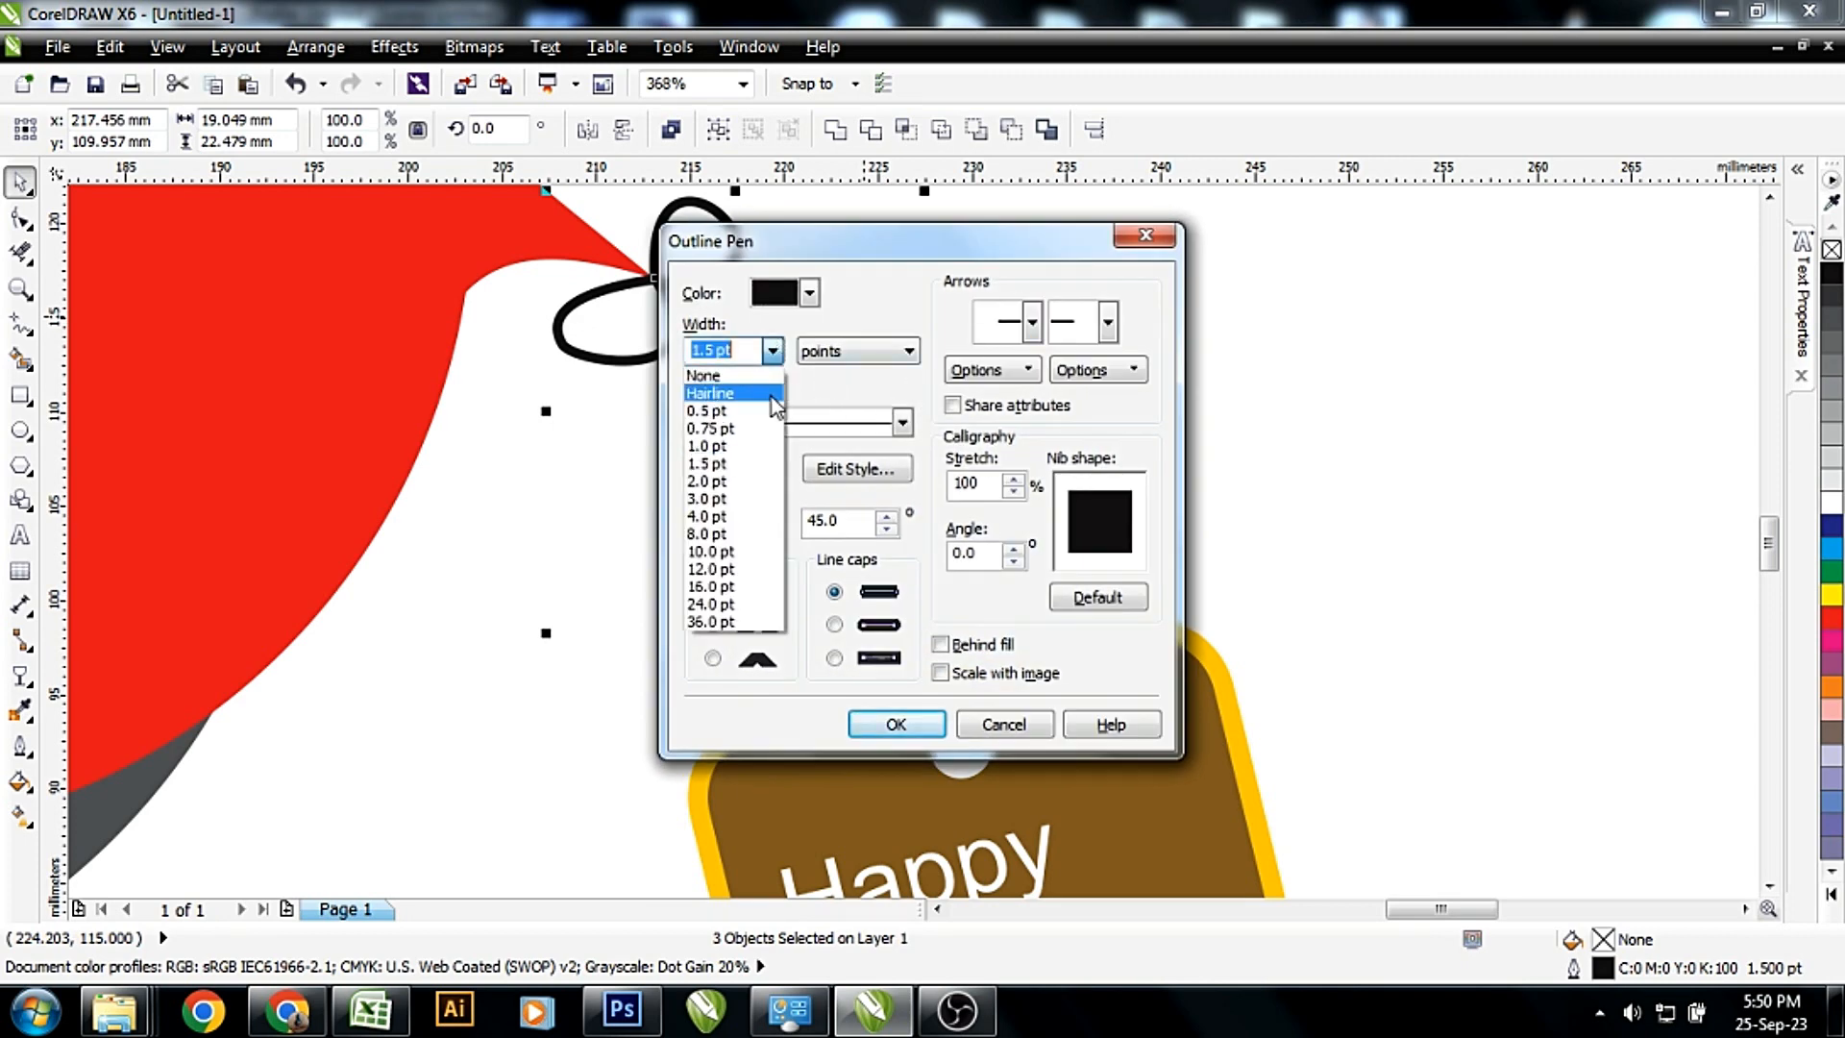
pyautogui.click(736, 448)
pyautogui.click(896, 724)
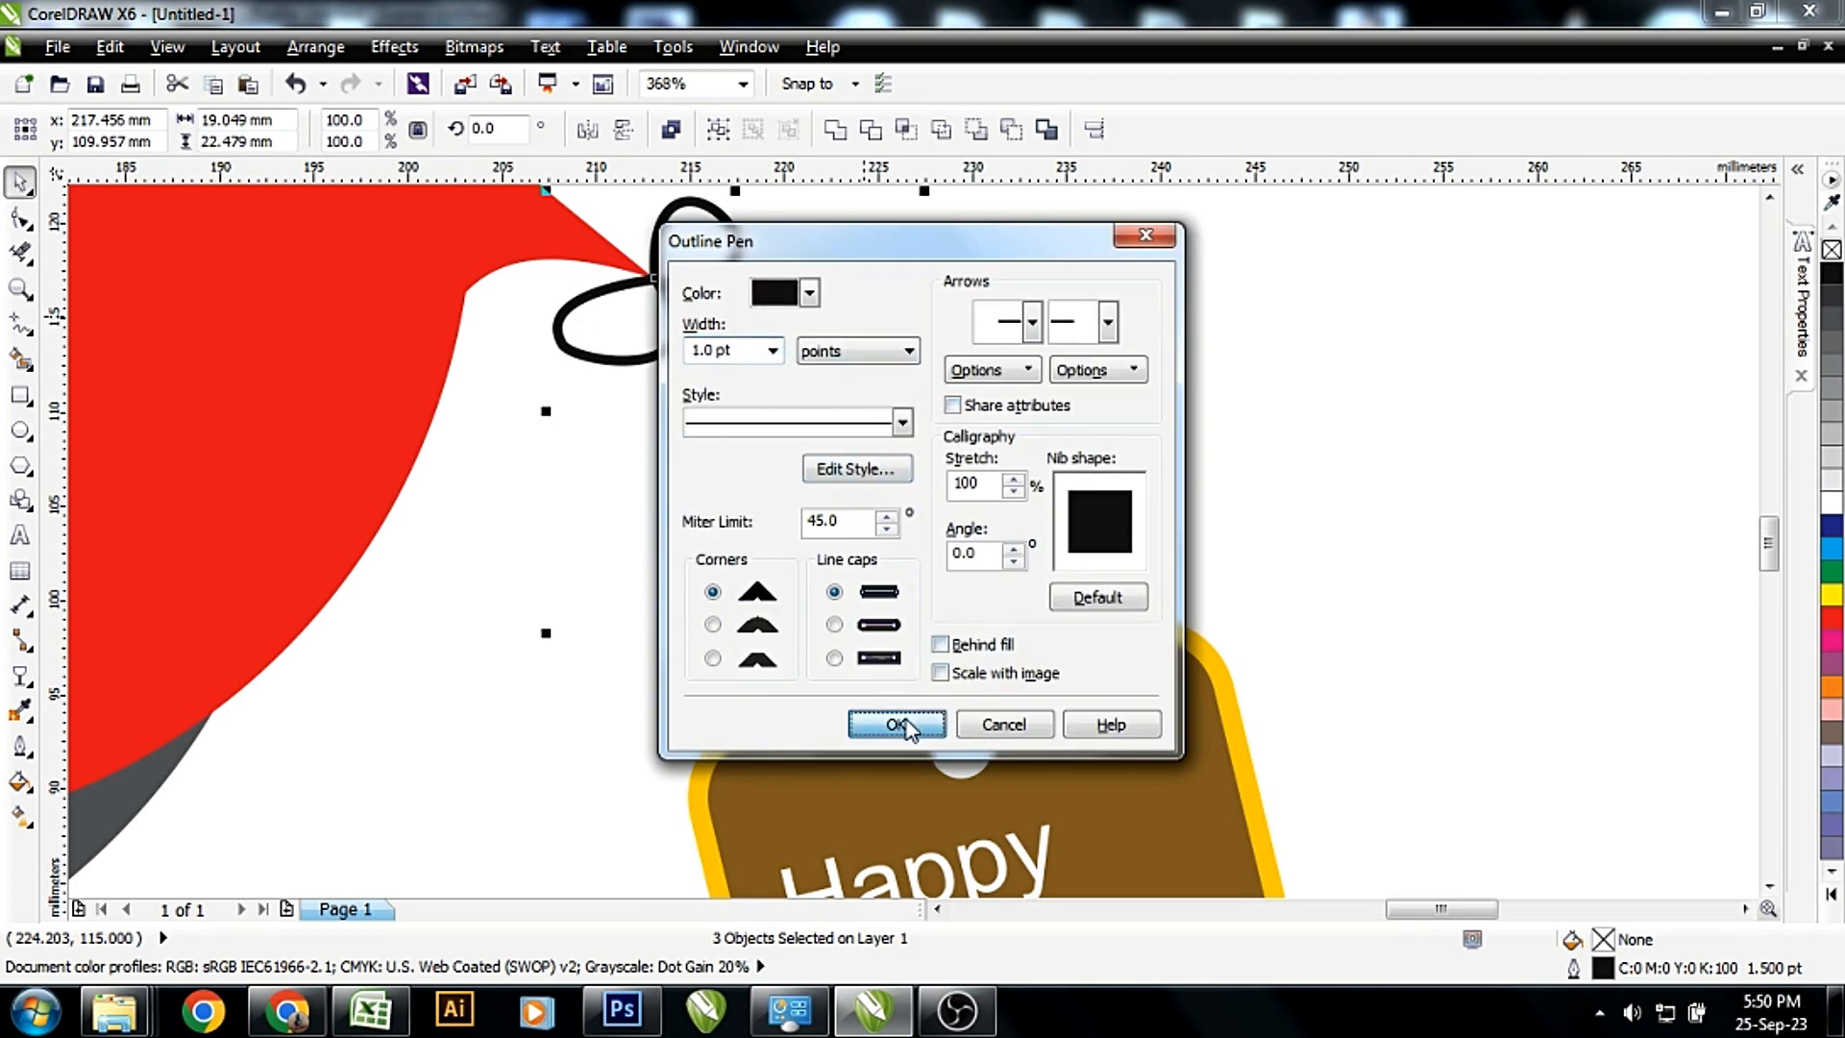
pyautogui.click(1208, 473)
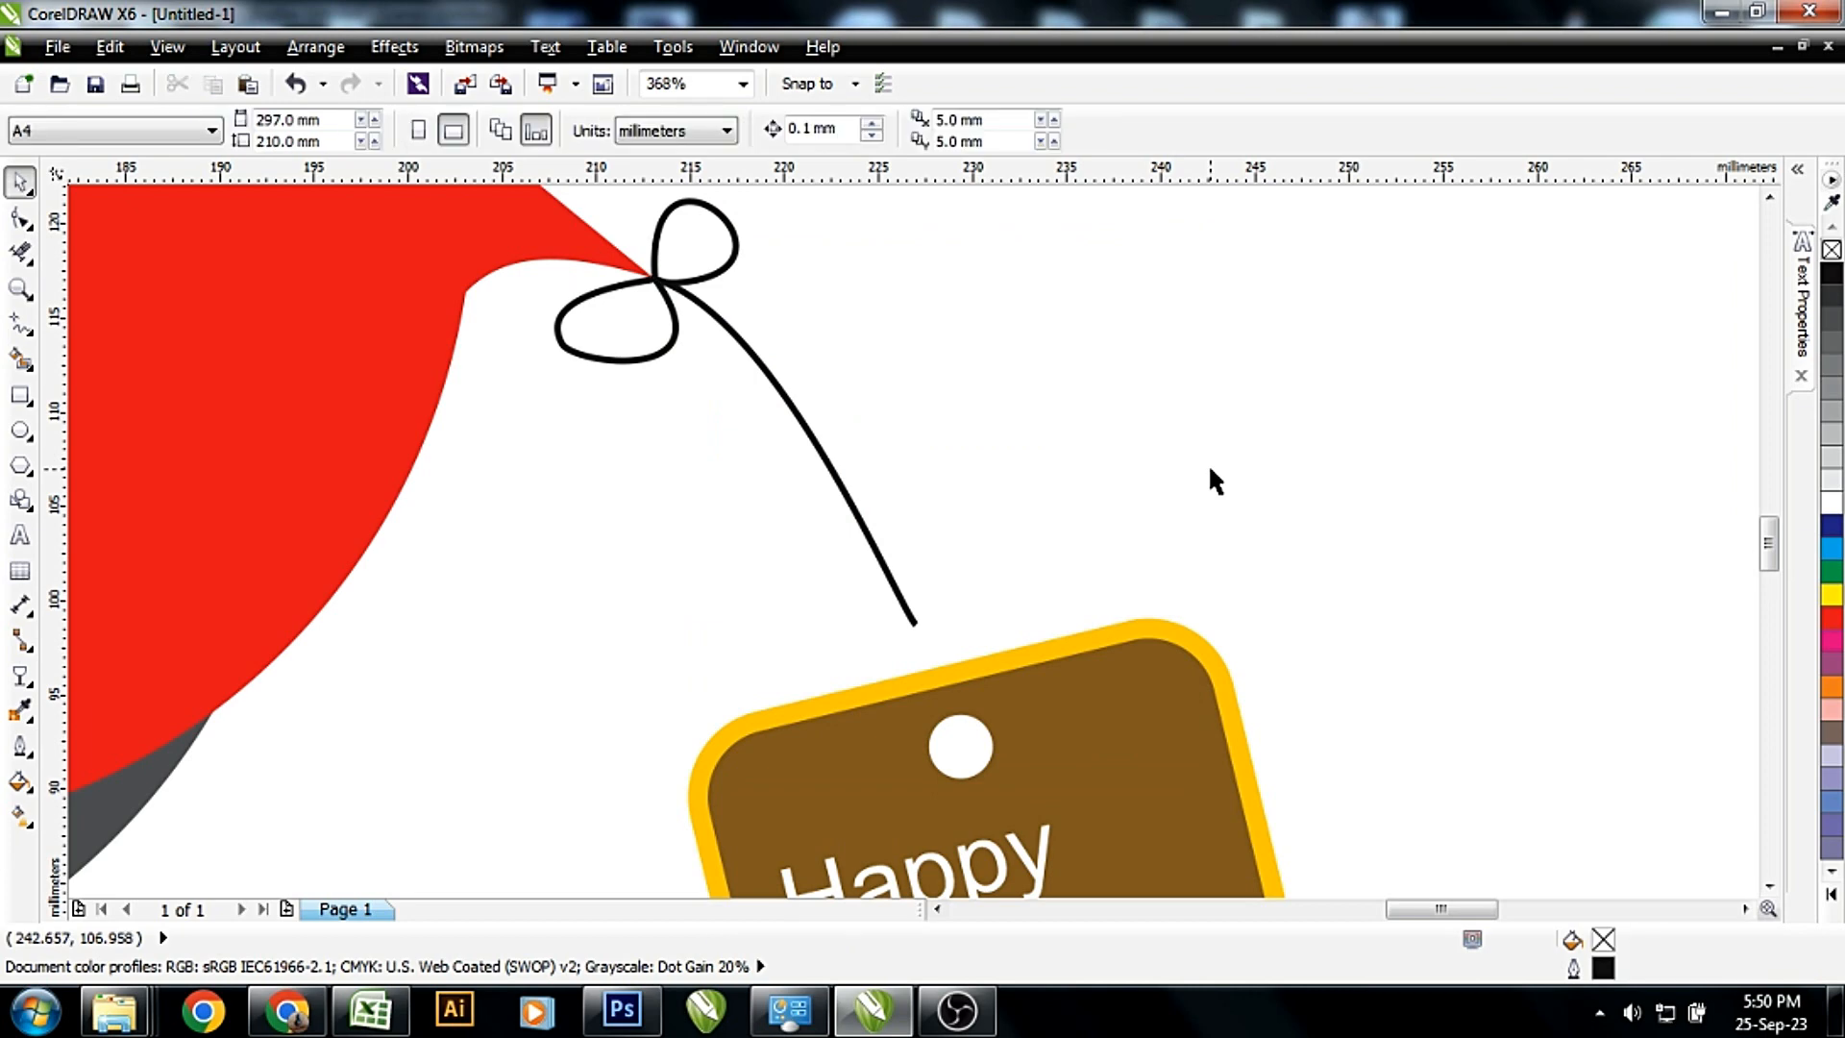
# Draw an upright ellipse about 4.2 by 6.9 mm over the tag's upper edge, give it a 1 pt outline and centre it above the hole
pyautogui.click(20, 433)
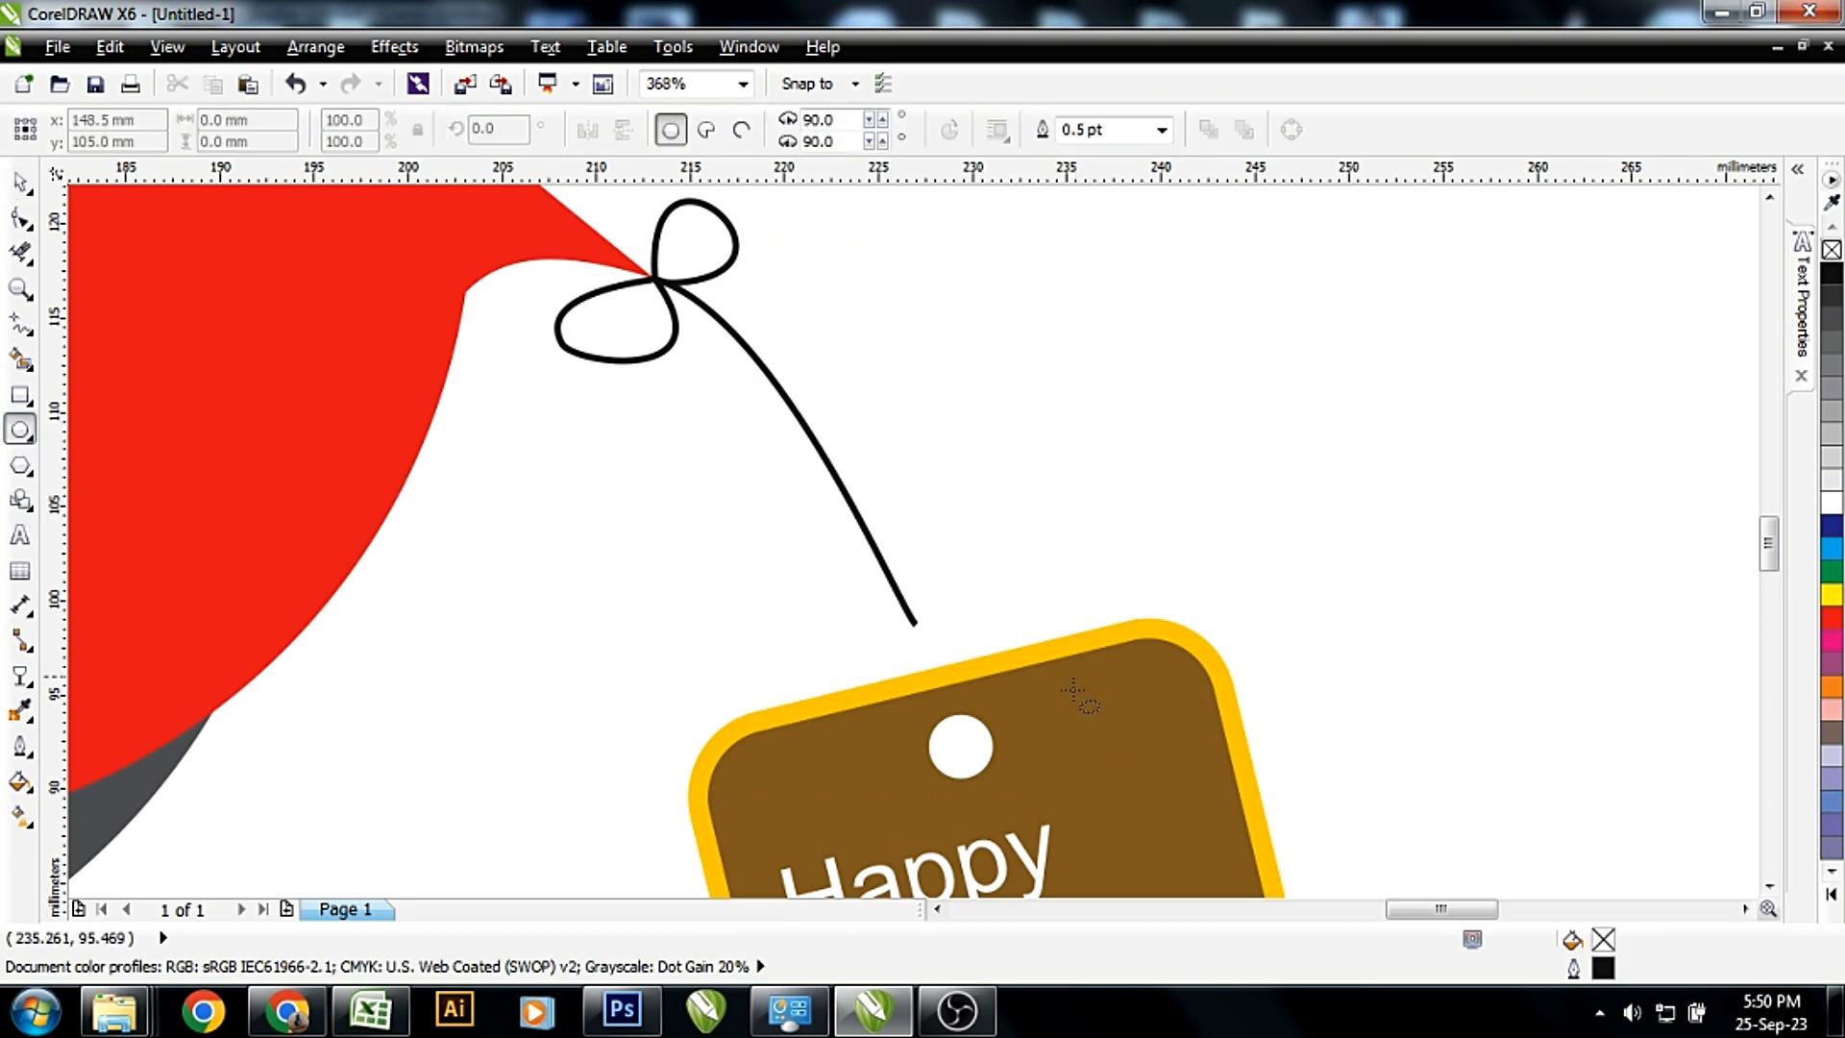
pyautogui.moveTo(931, 621); pyautogui.dragTo(1006, 751)
pyautogui.press('space')
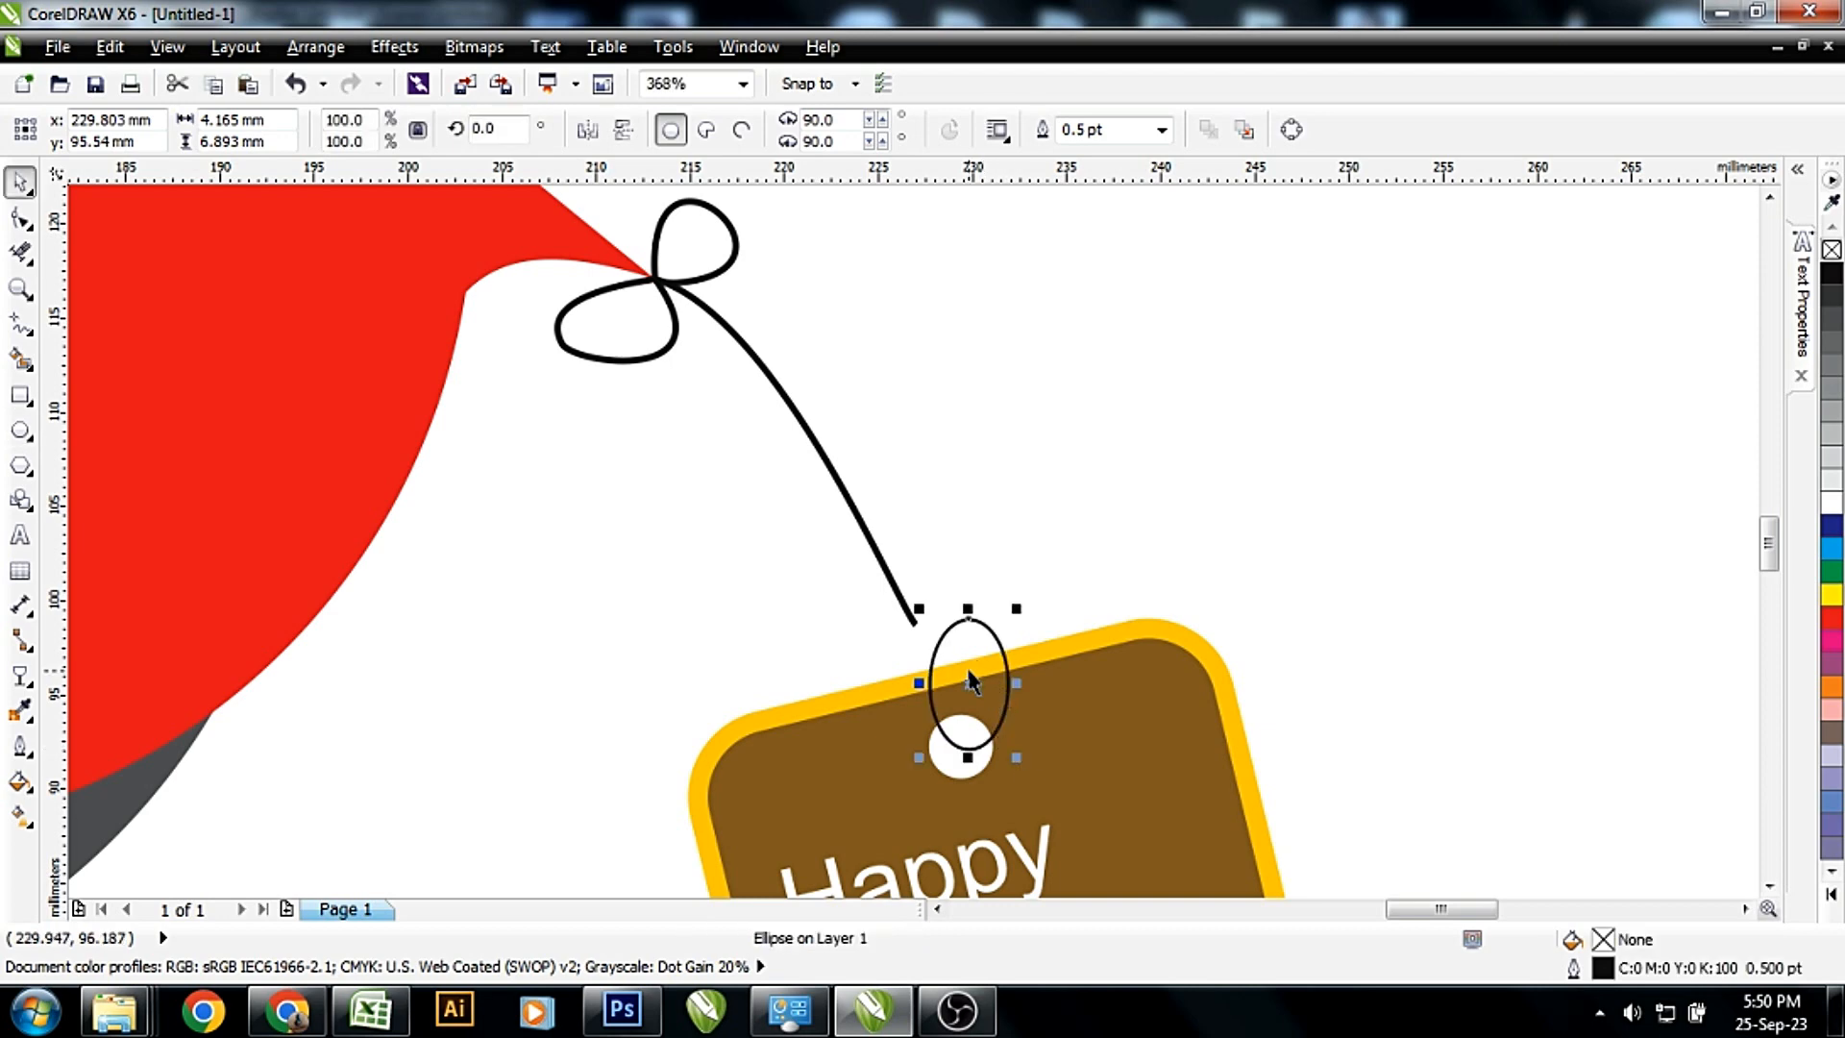
pyautogui.tripleClick(1125, 135)
pyautogui.write('1')
pyautogui.press('Return')
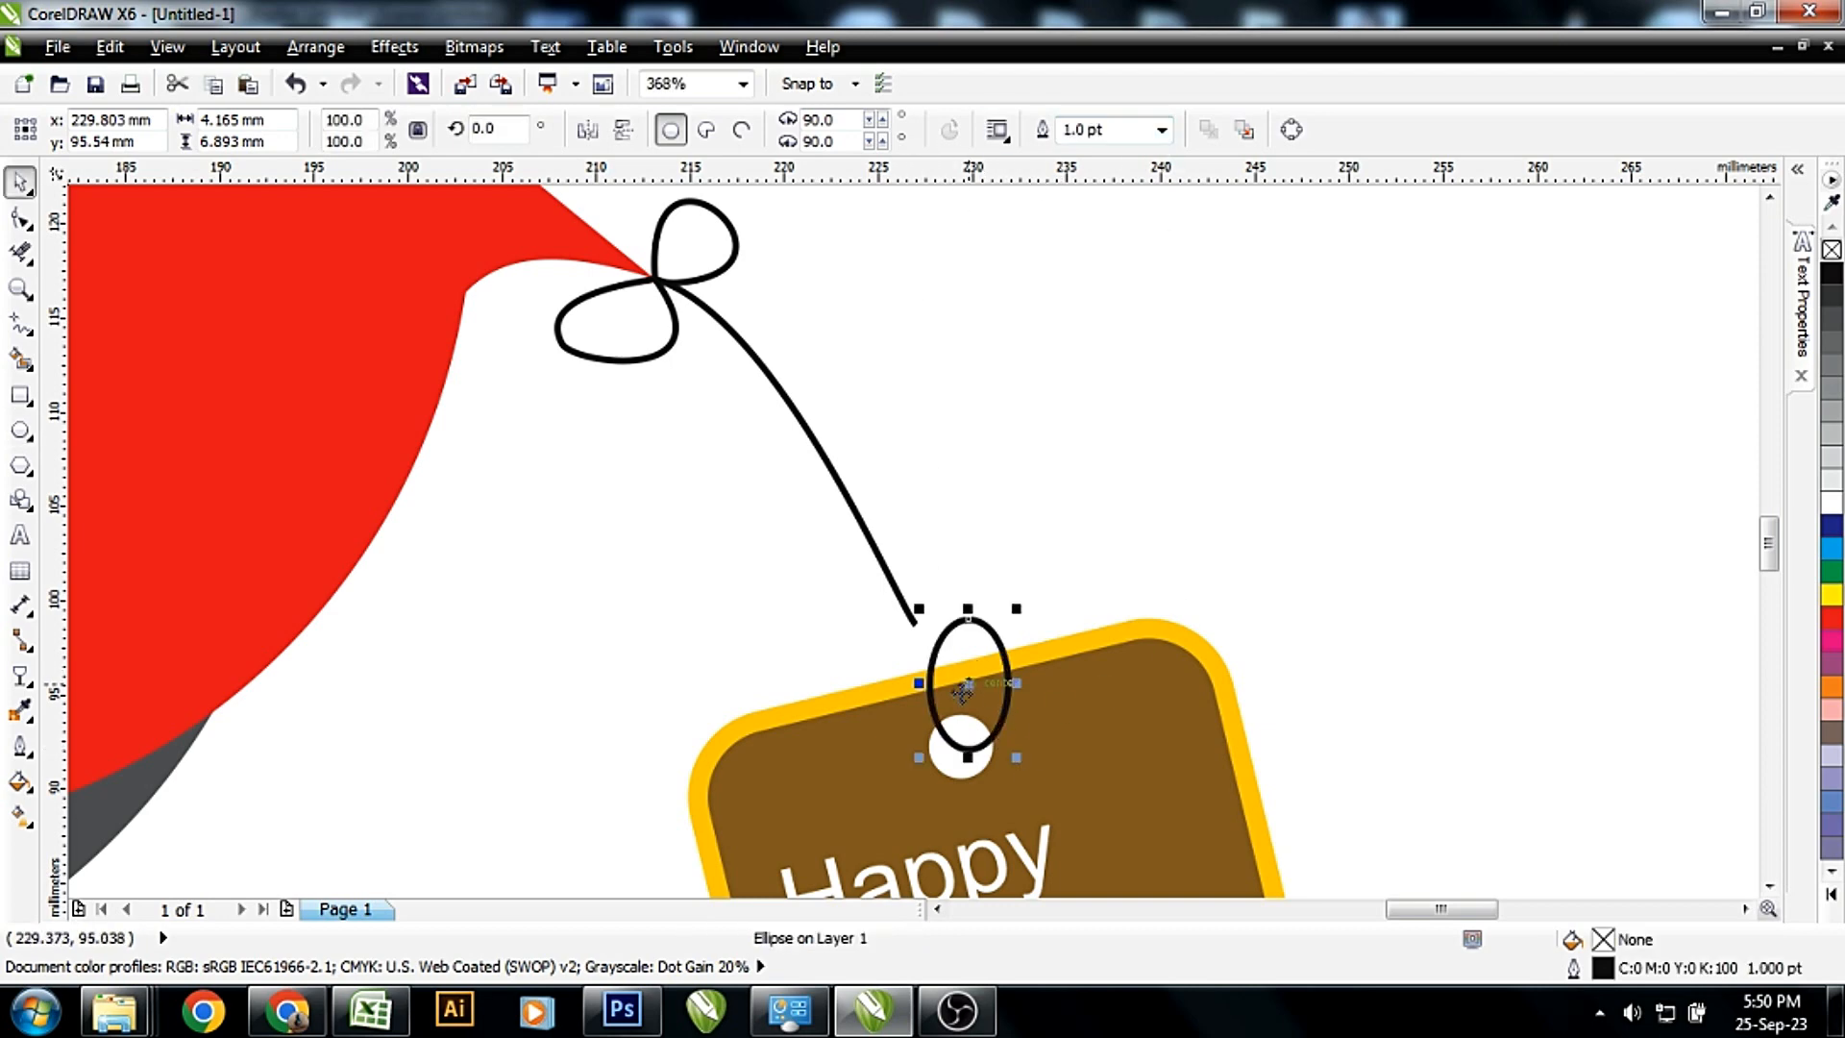
pyautogui.moveTo(939, 640); pyautogui.dragTo(931, 637)
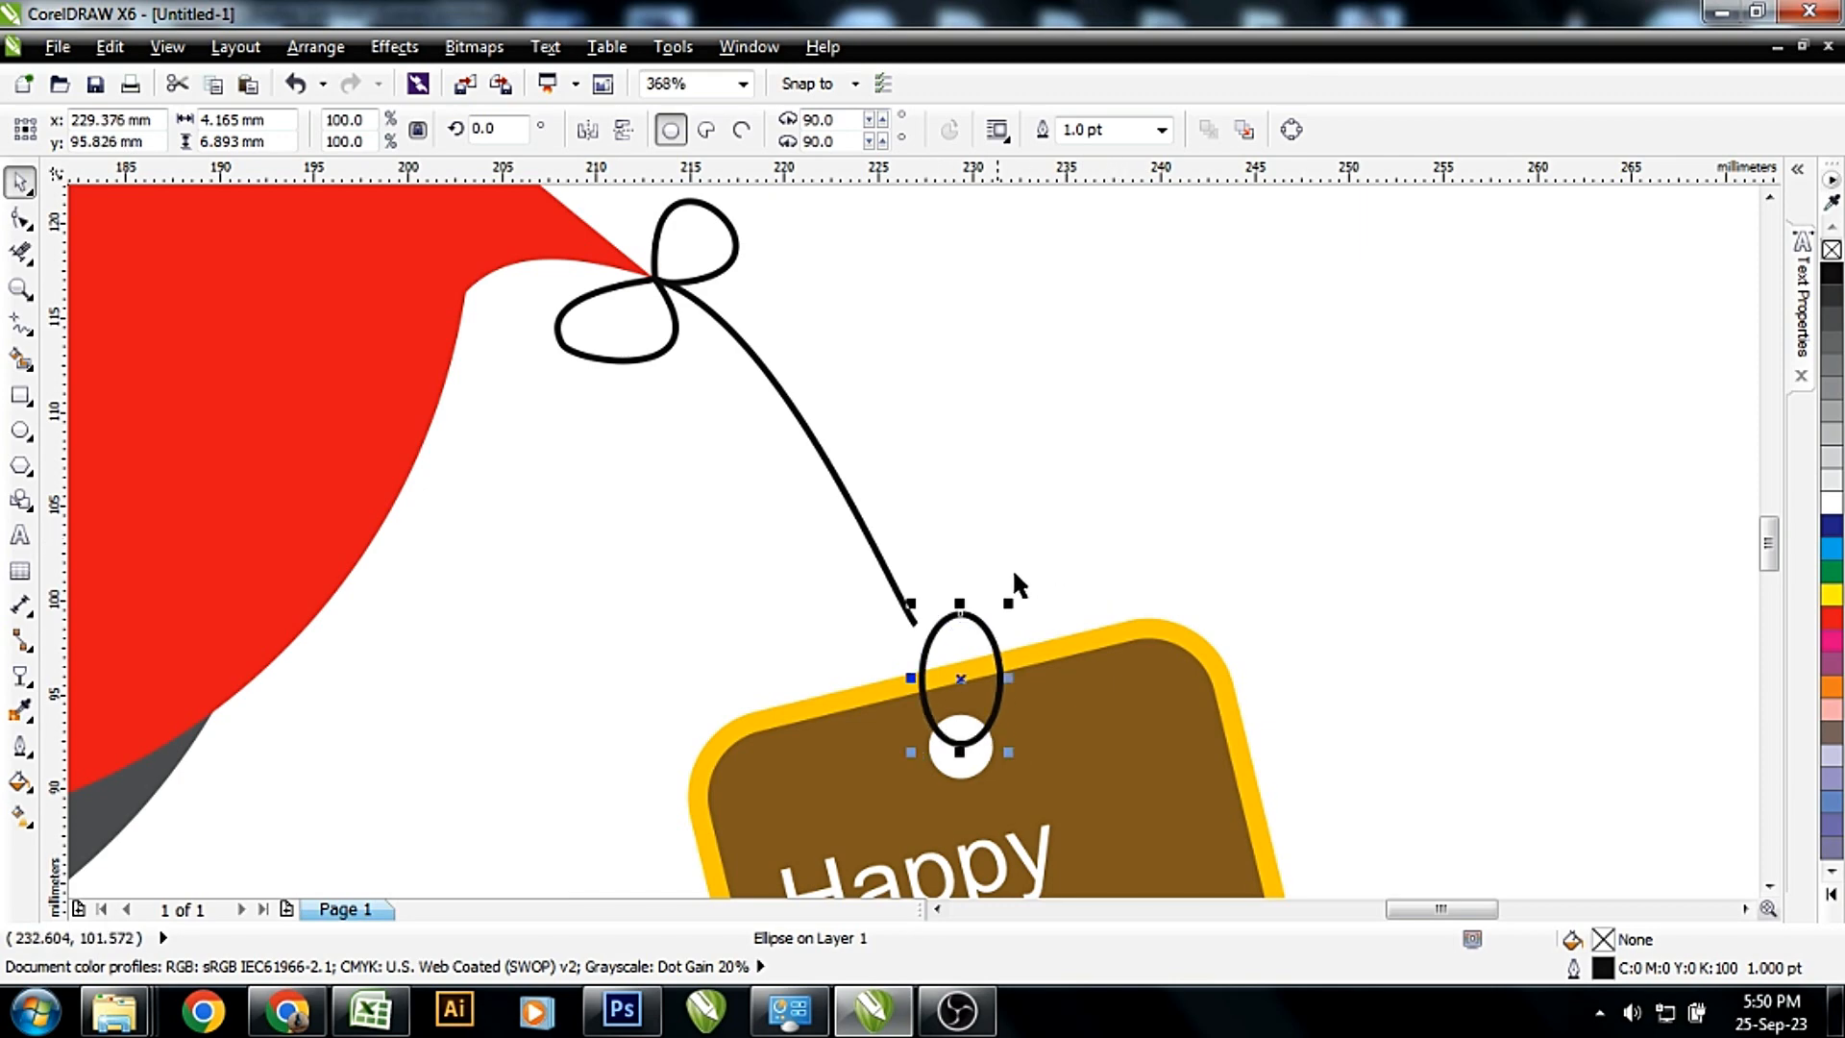
# Move the string's lower end node onto the upper edge of the ellipse so the two connect
pyautogui.click(912, 611)
pyautogui.press('F10')
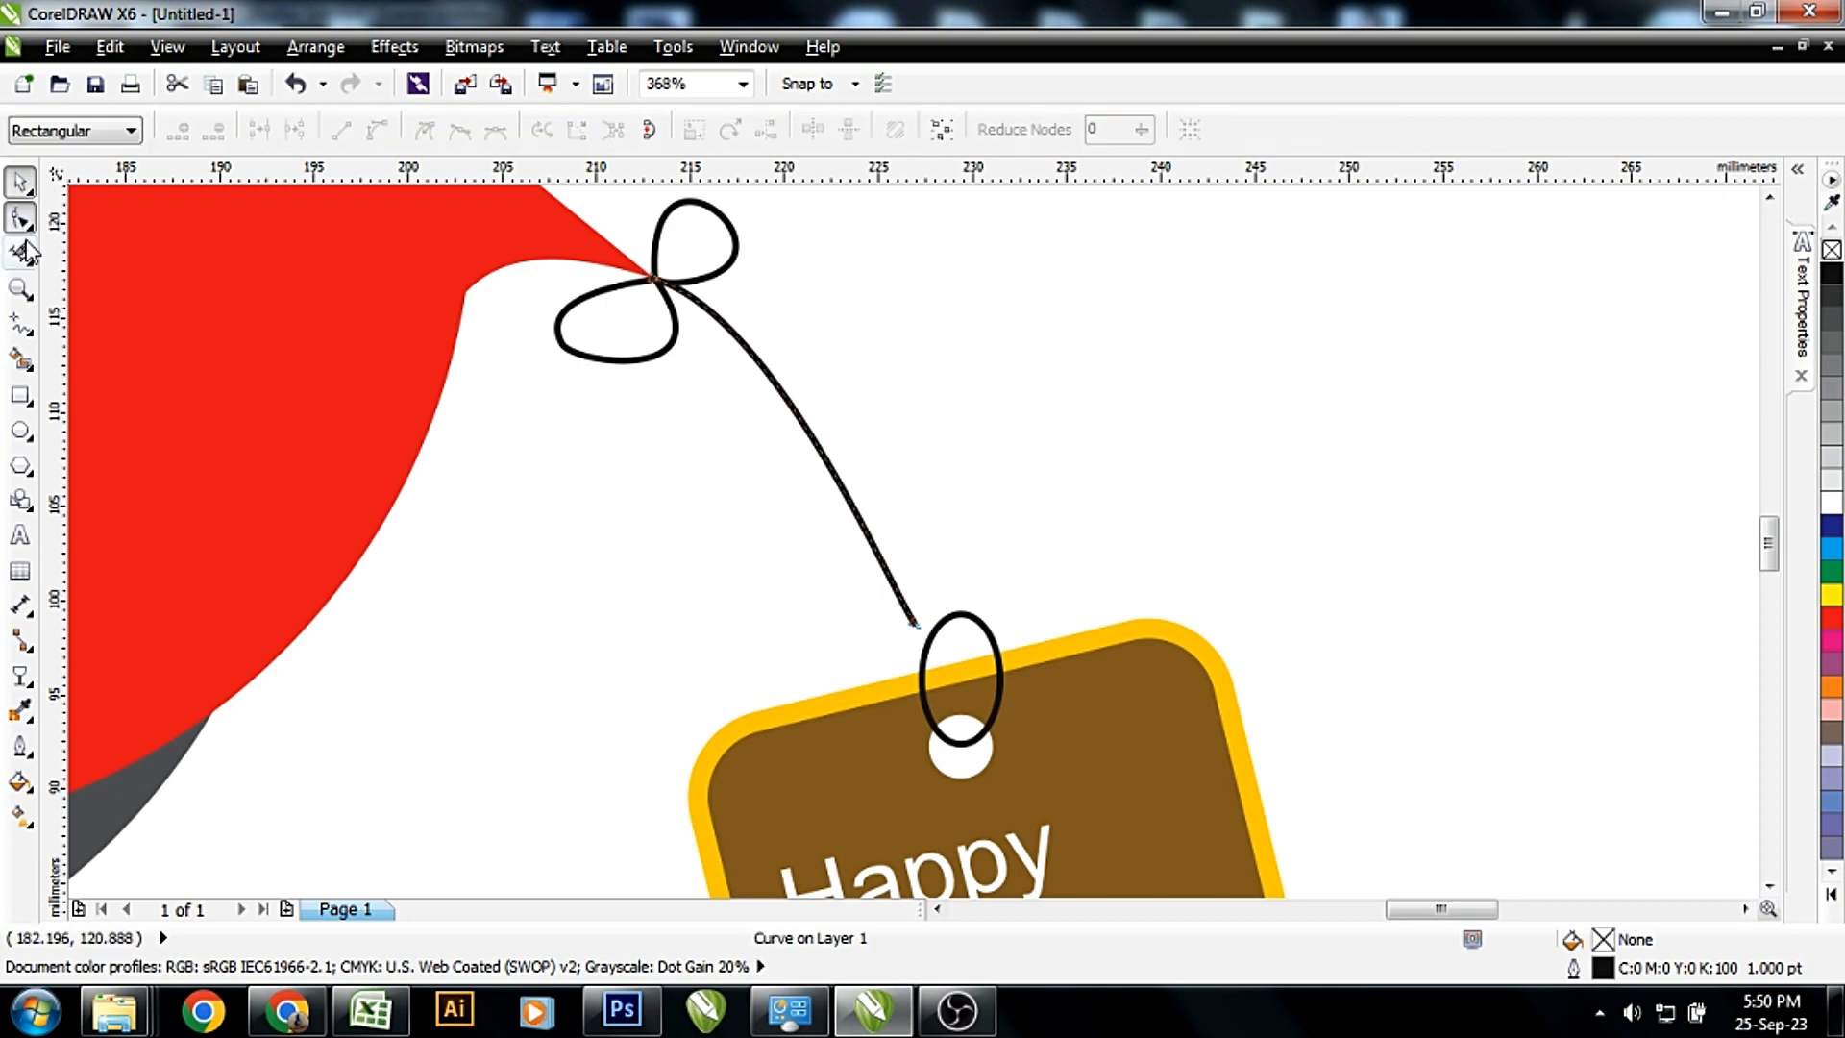
pyautogui.moveTo(912, 623); pyautogui.dragTo(944, 615)
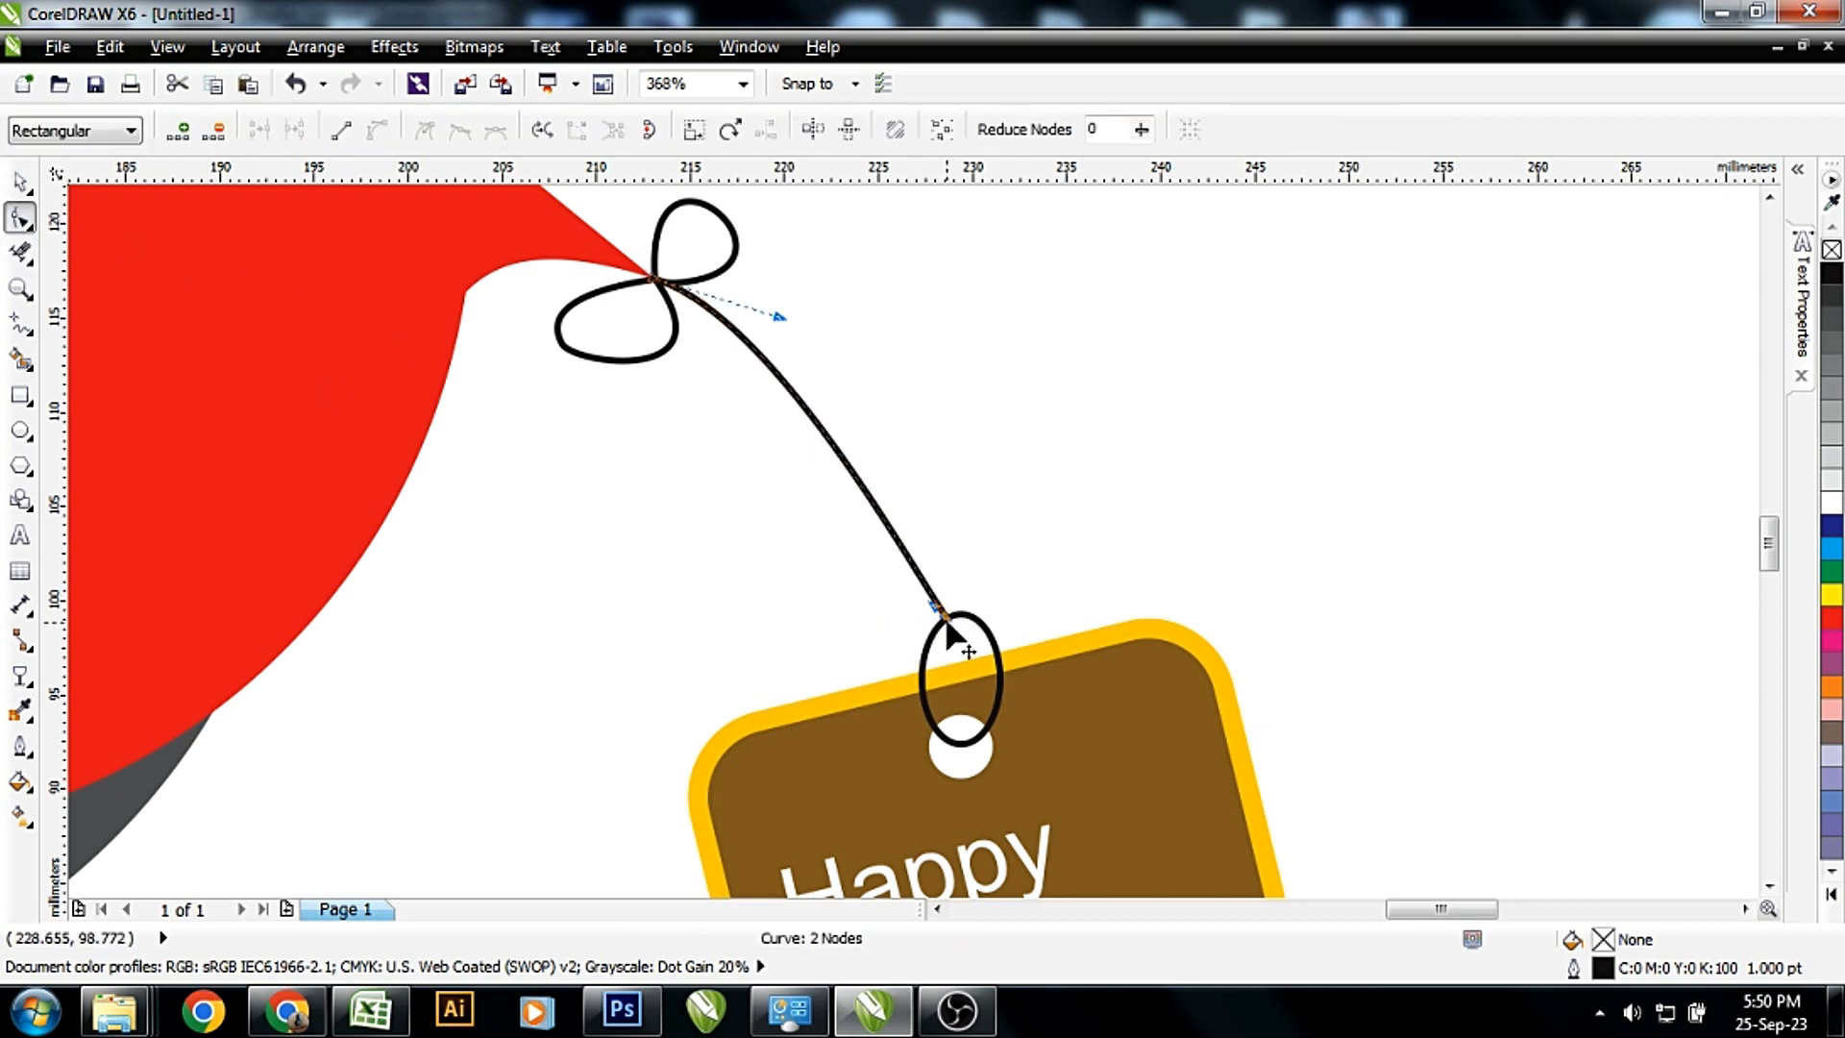
# Draw a closed four-sided freehand patch over the ellipse's right side where it crosses the tag's yellow border
pyautogui.scroll(2, 944, 615)
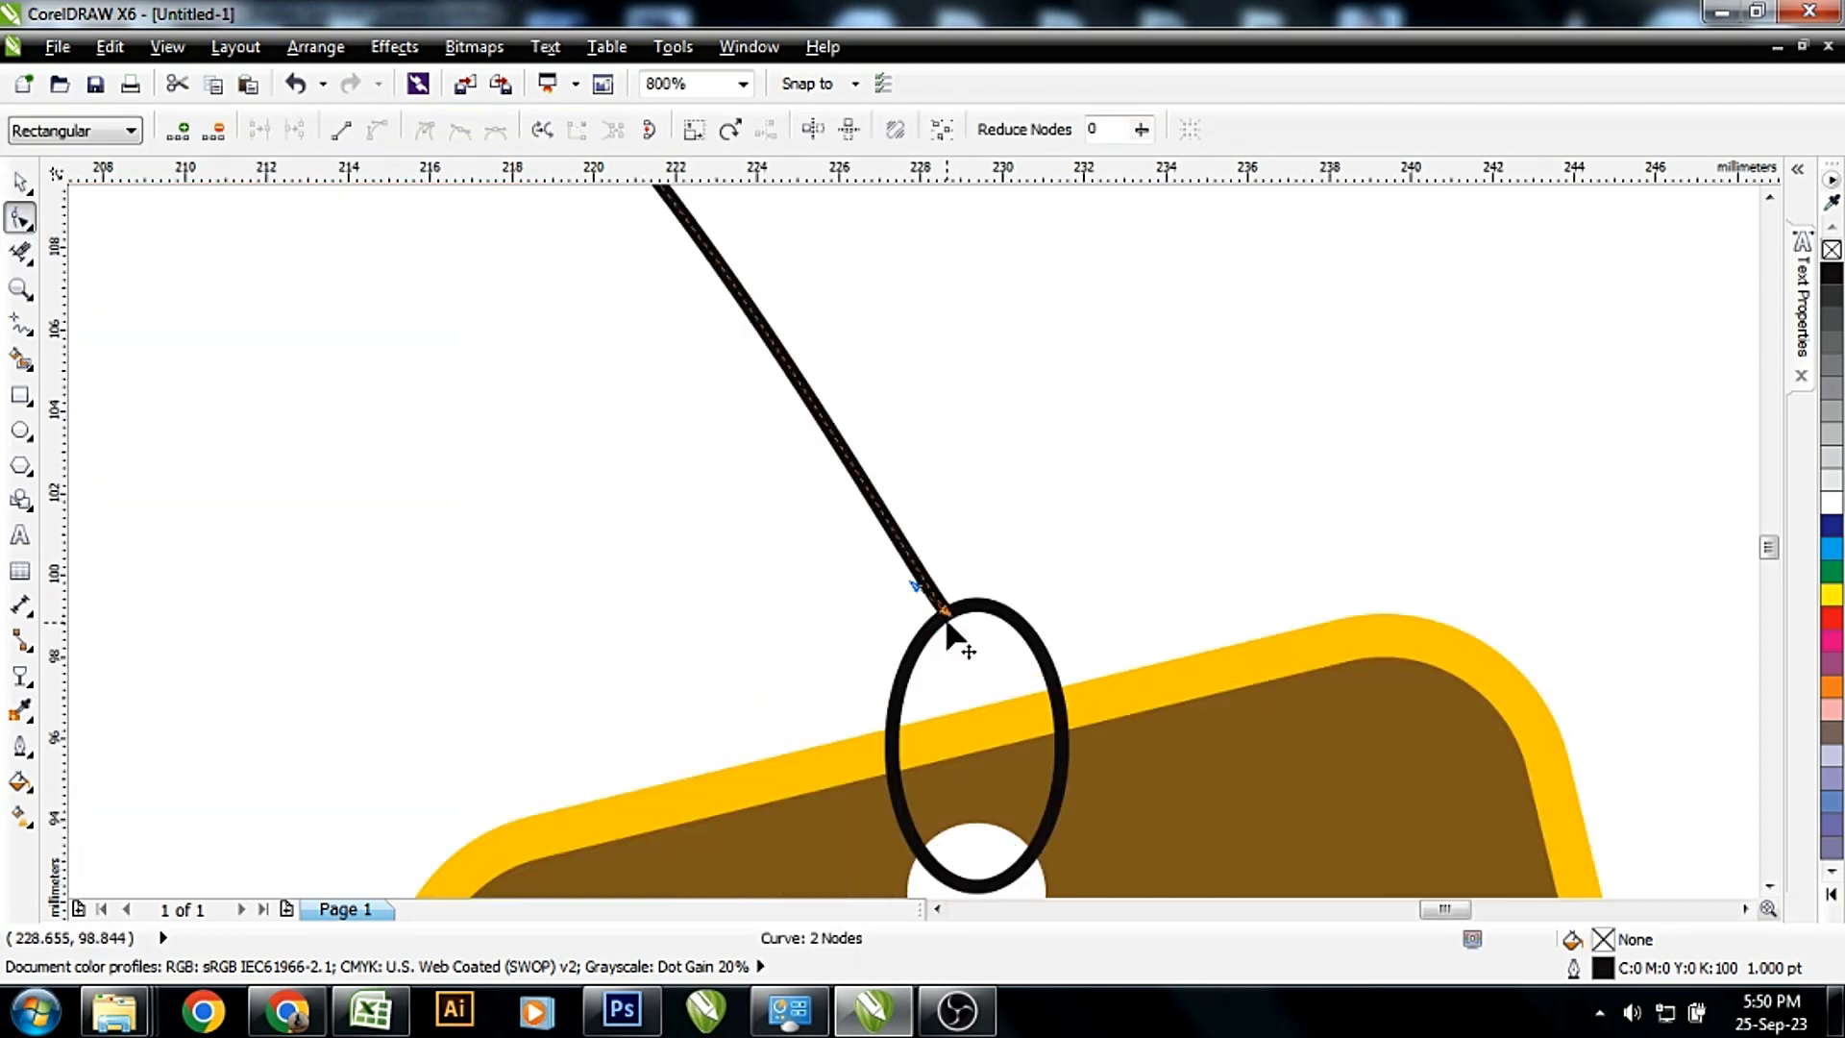
pyautogui.click(19, 324)
pyautogui.scroll(2, 1089, 606)
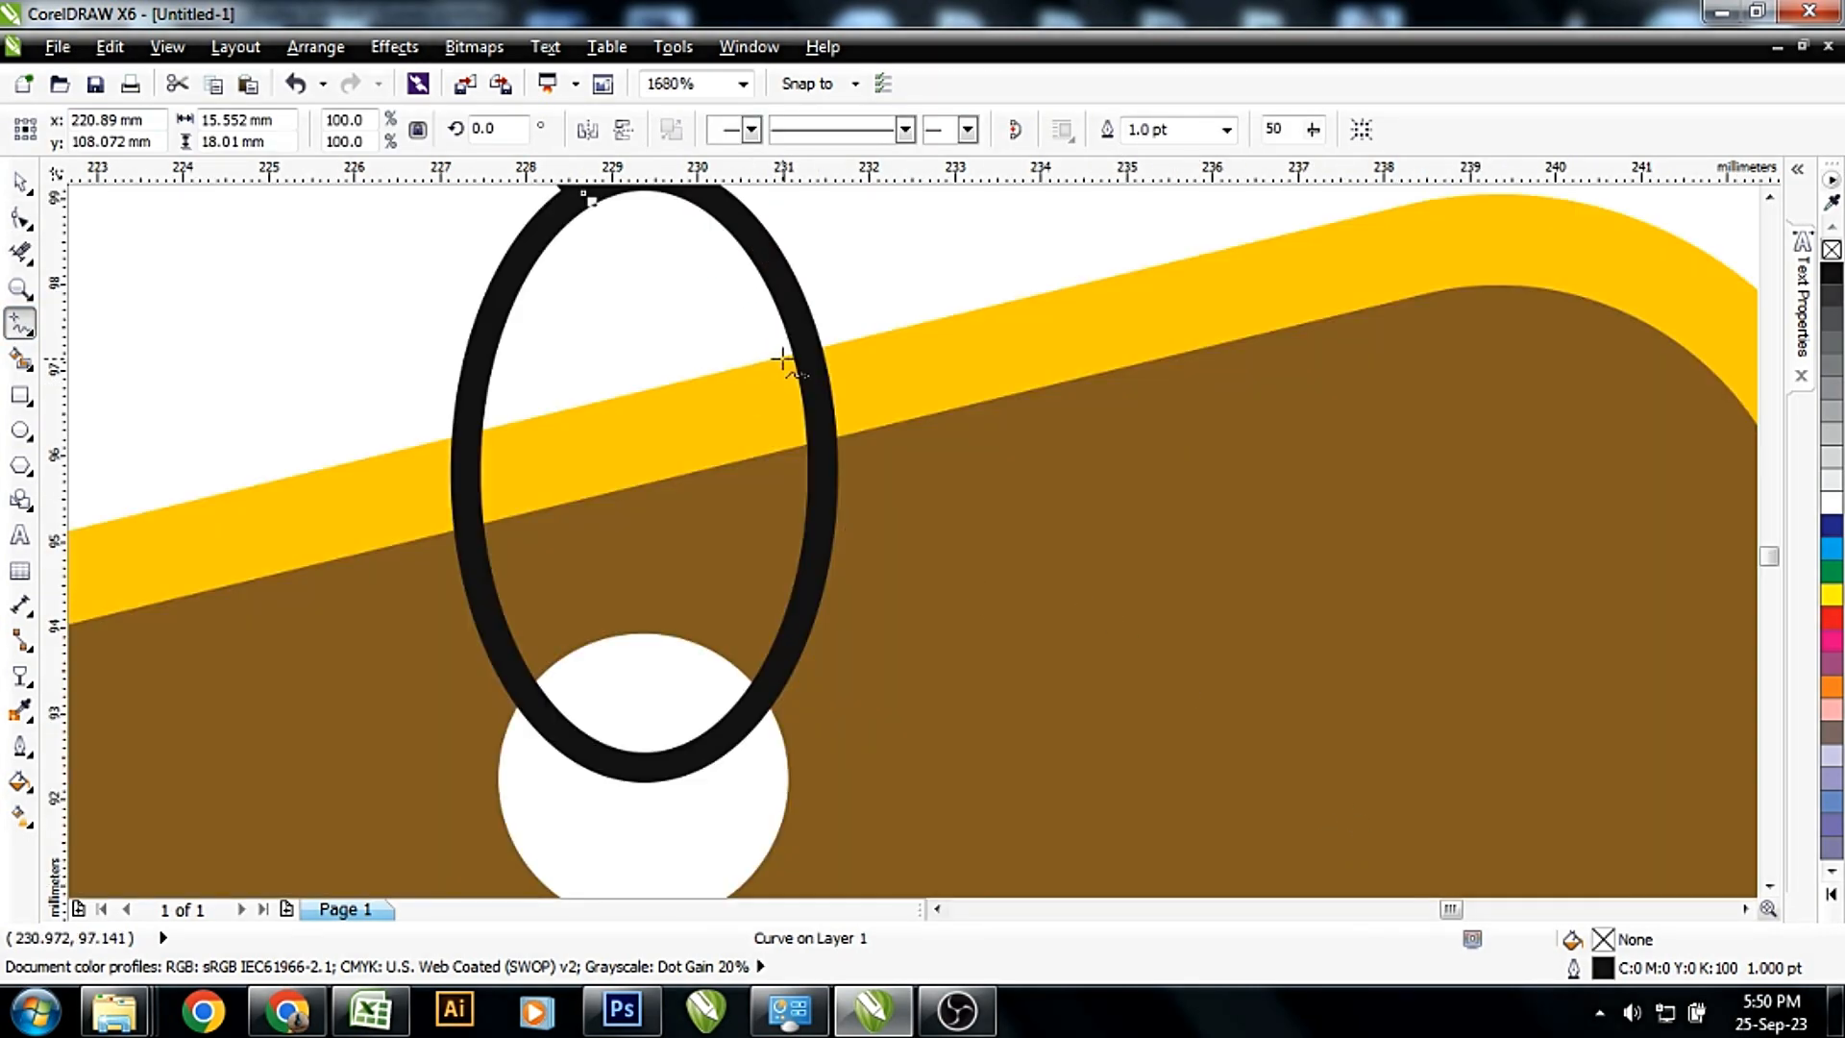
pyautogui.click(854, 83)
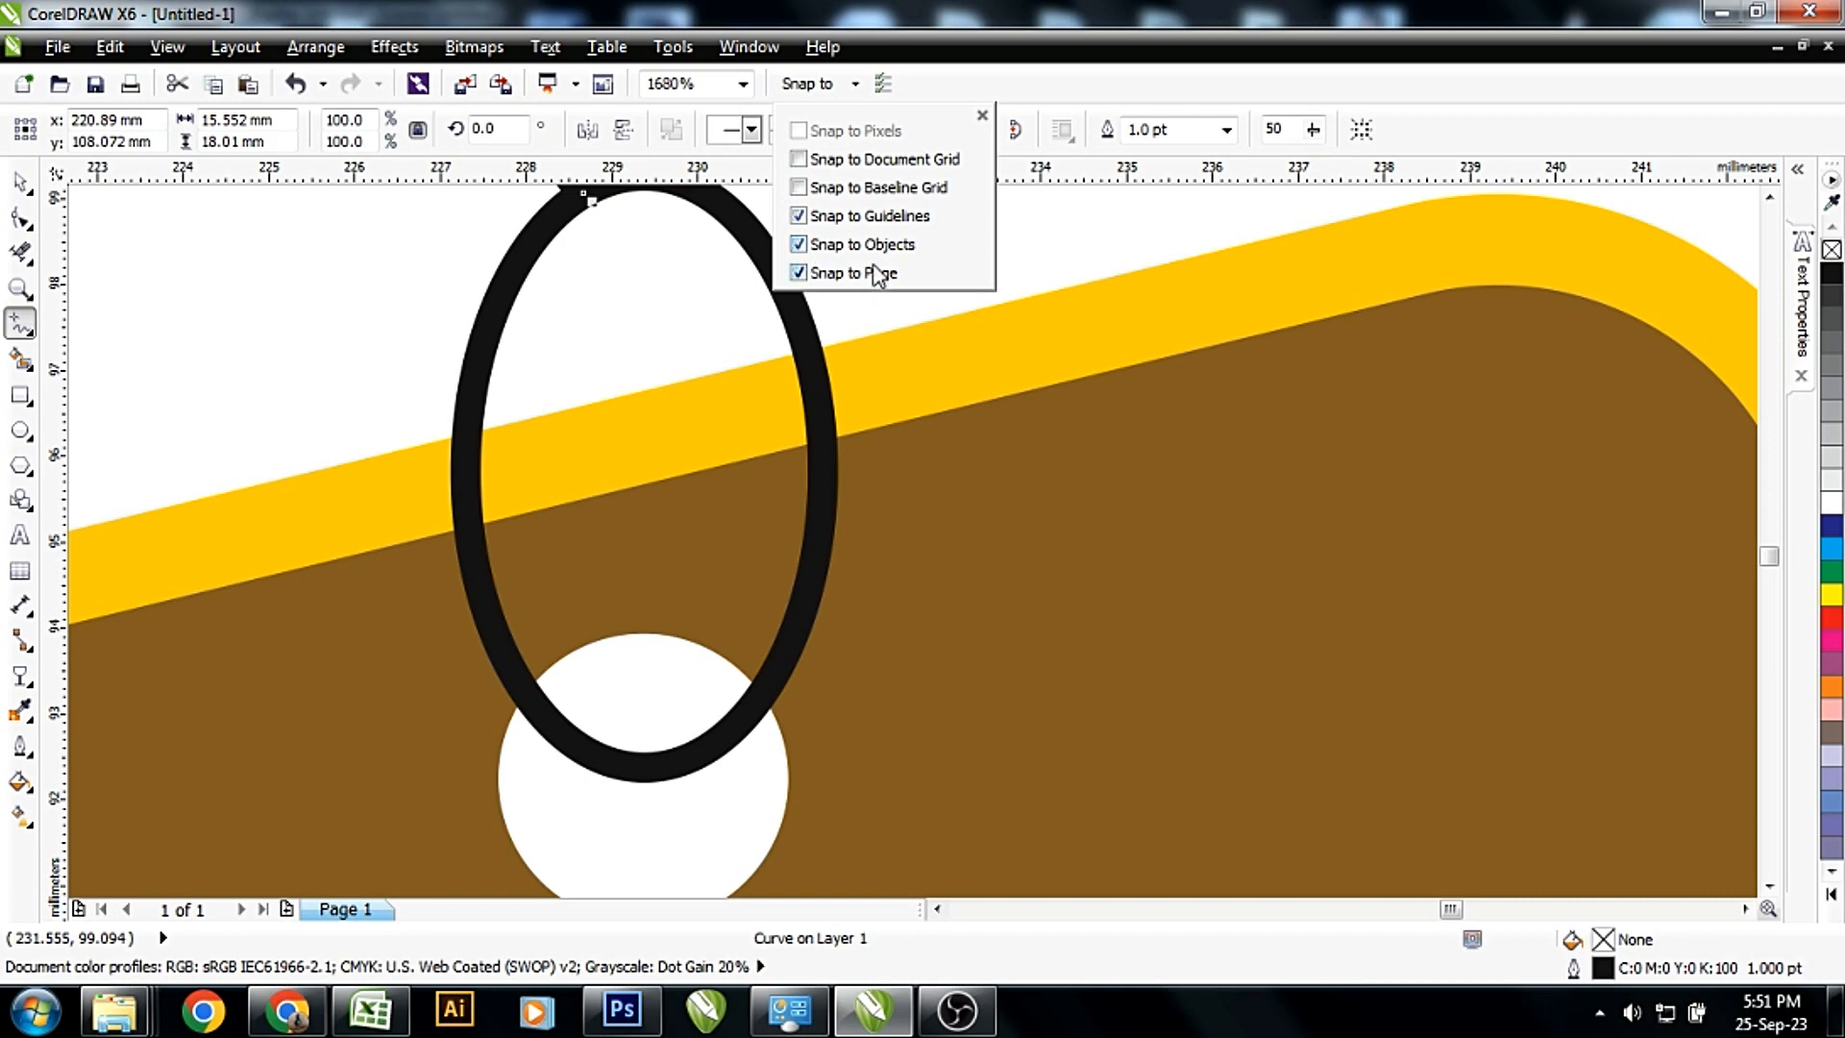
pyautogui.click(843, 332)
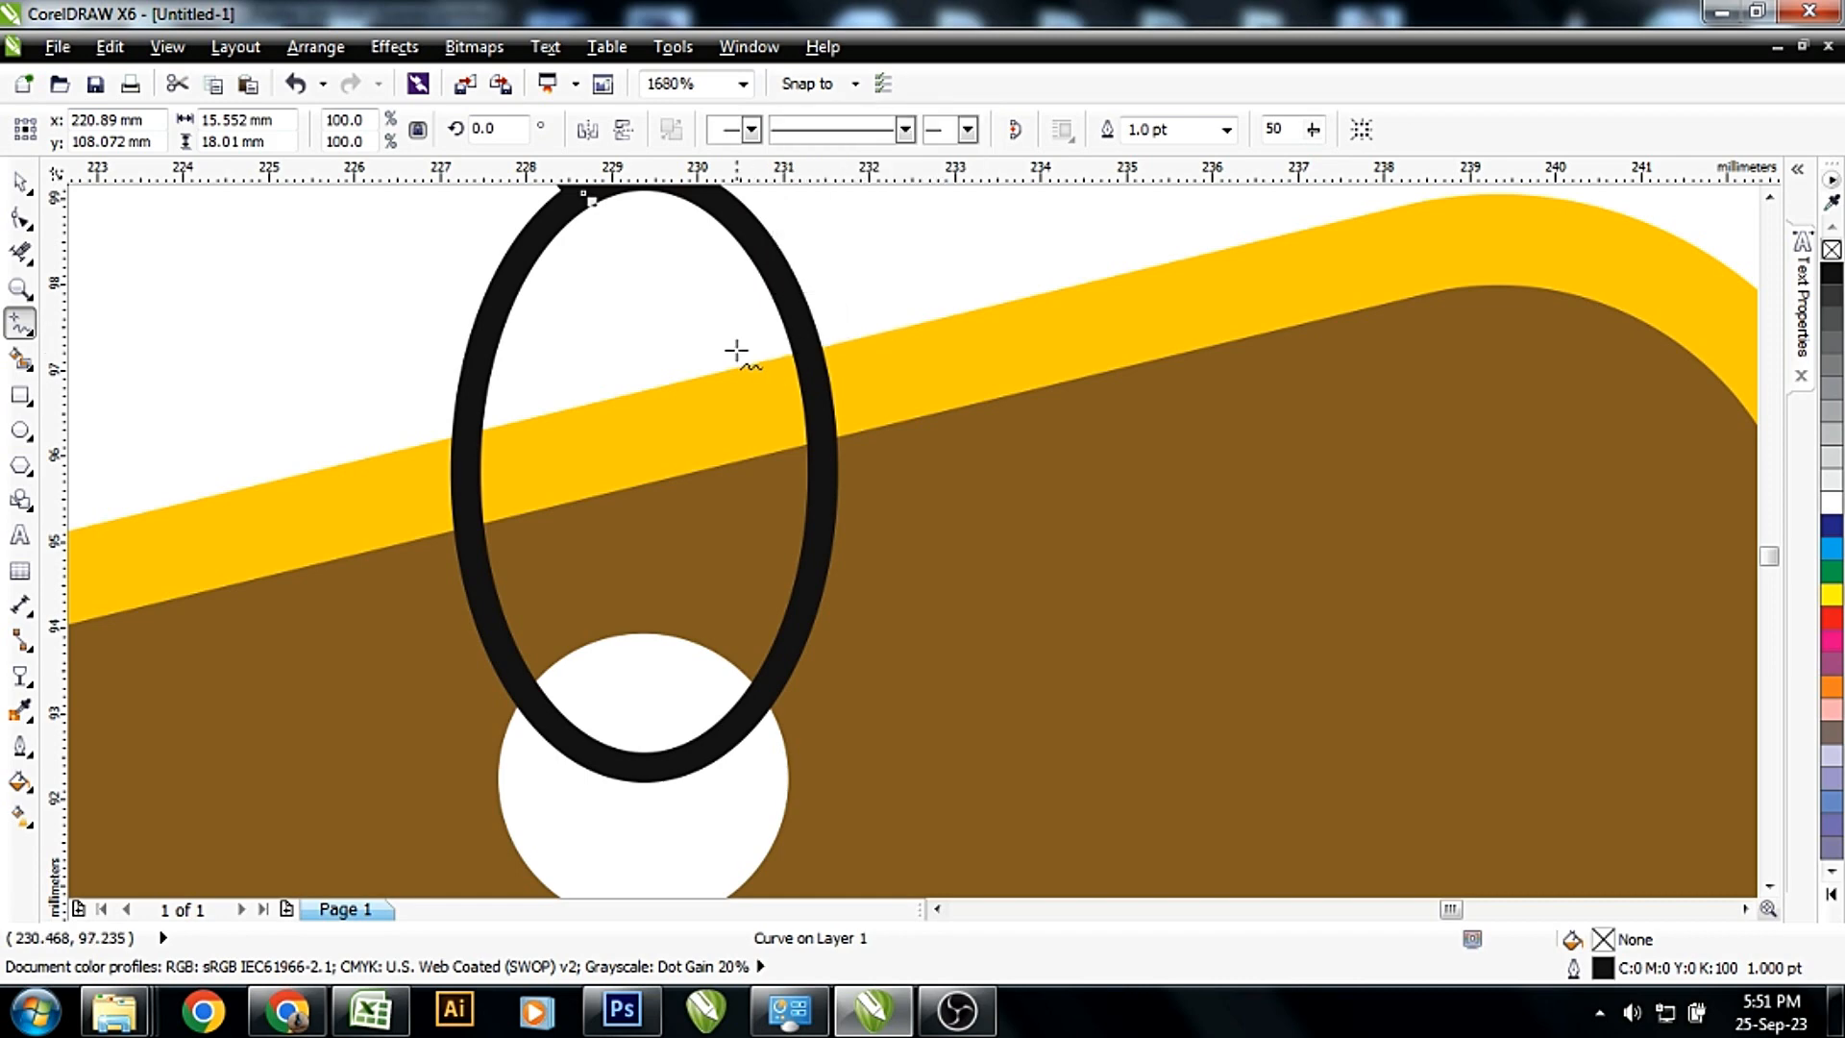
pyautogui.click(734, 369)
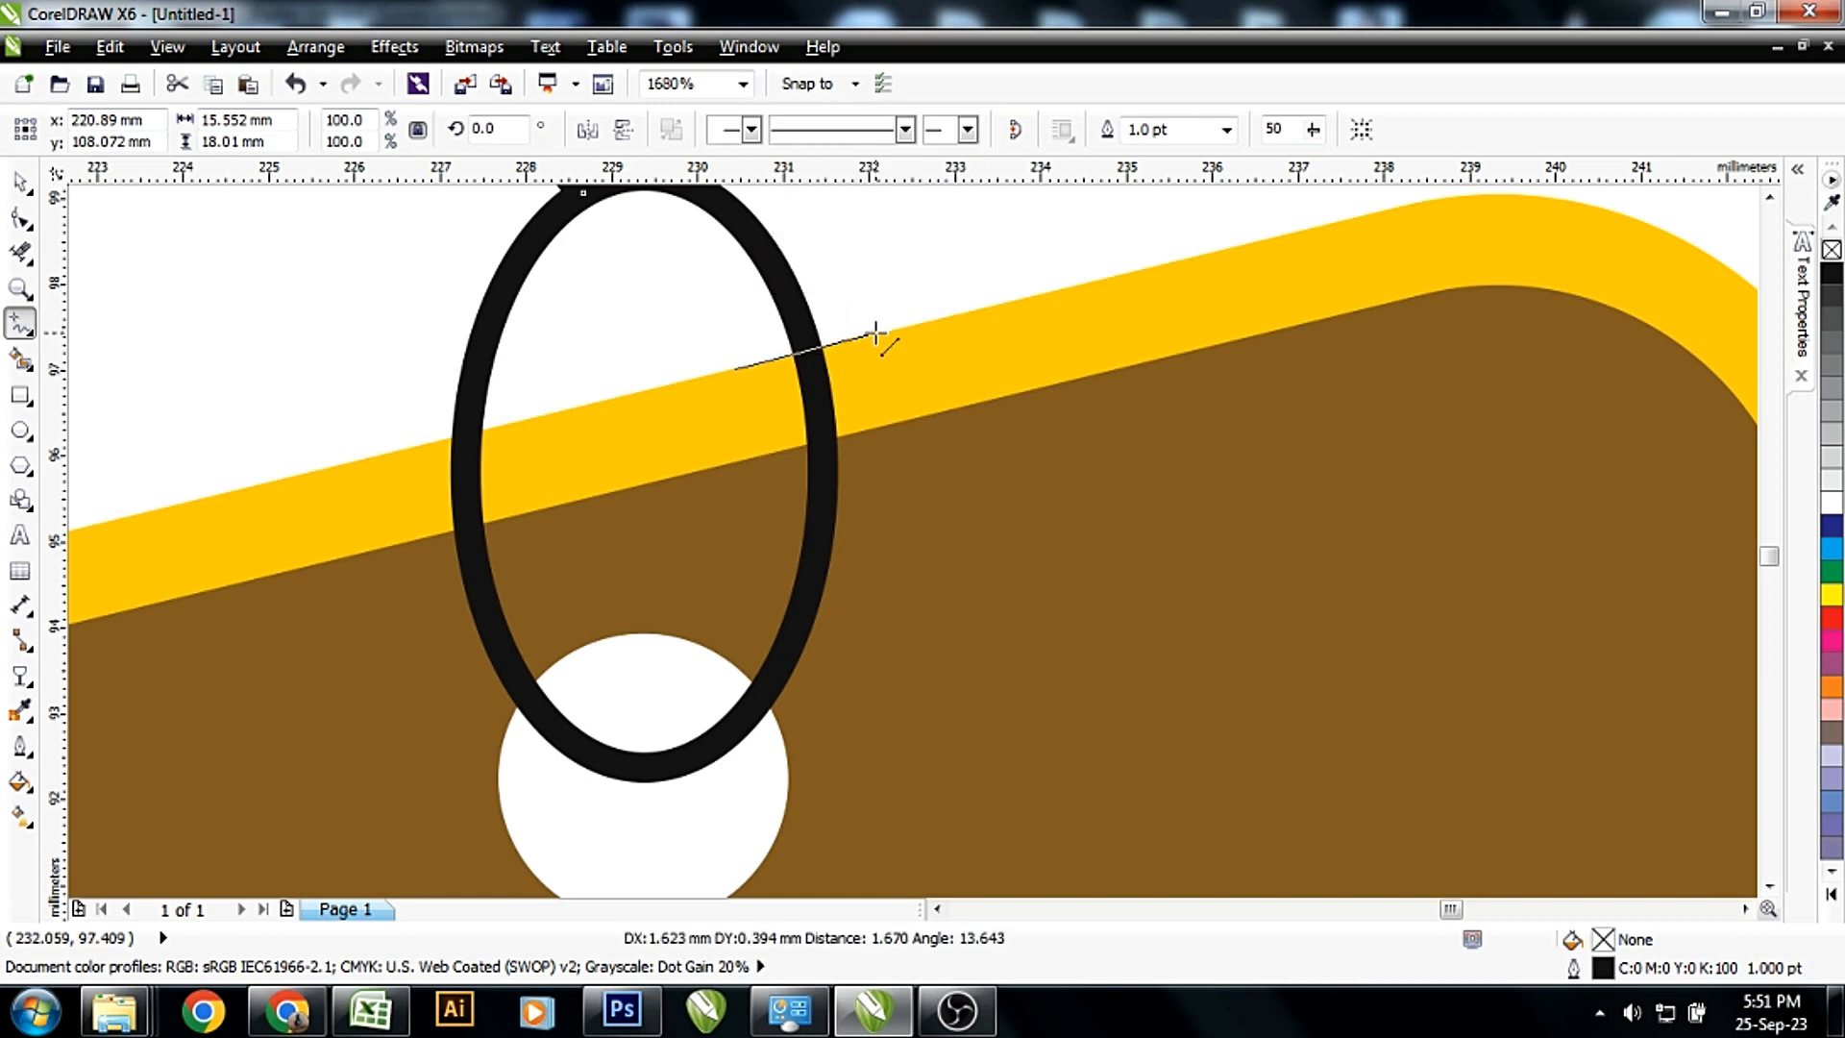
pyautogui.click(877, 331)
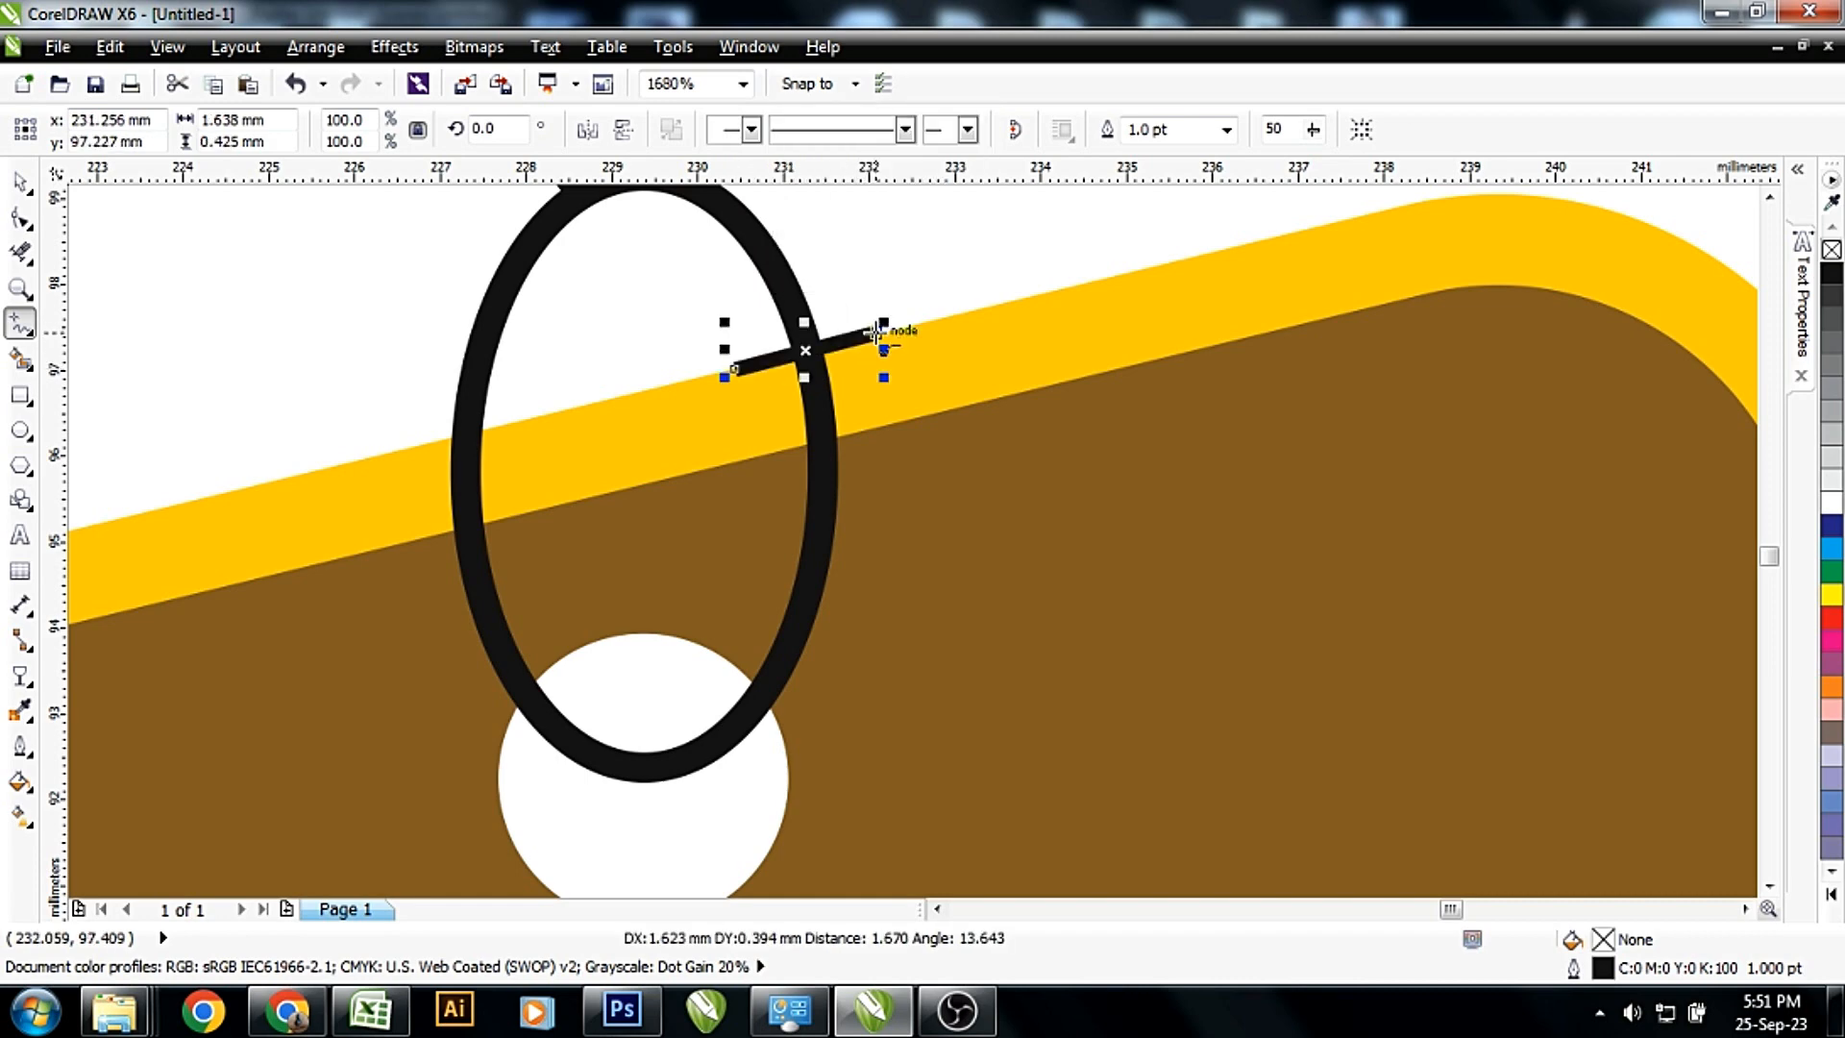
pyautogui.click(923, 418)
pyautogui.click(747, 458)
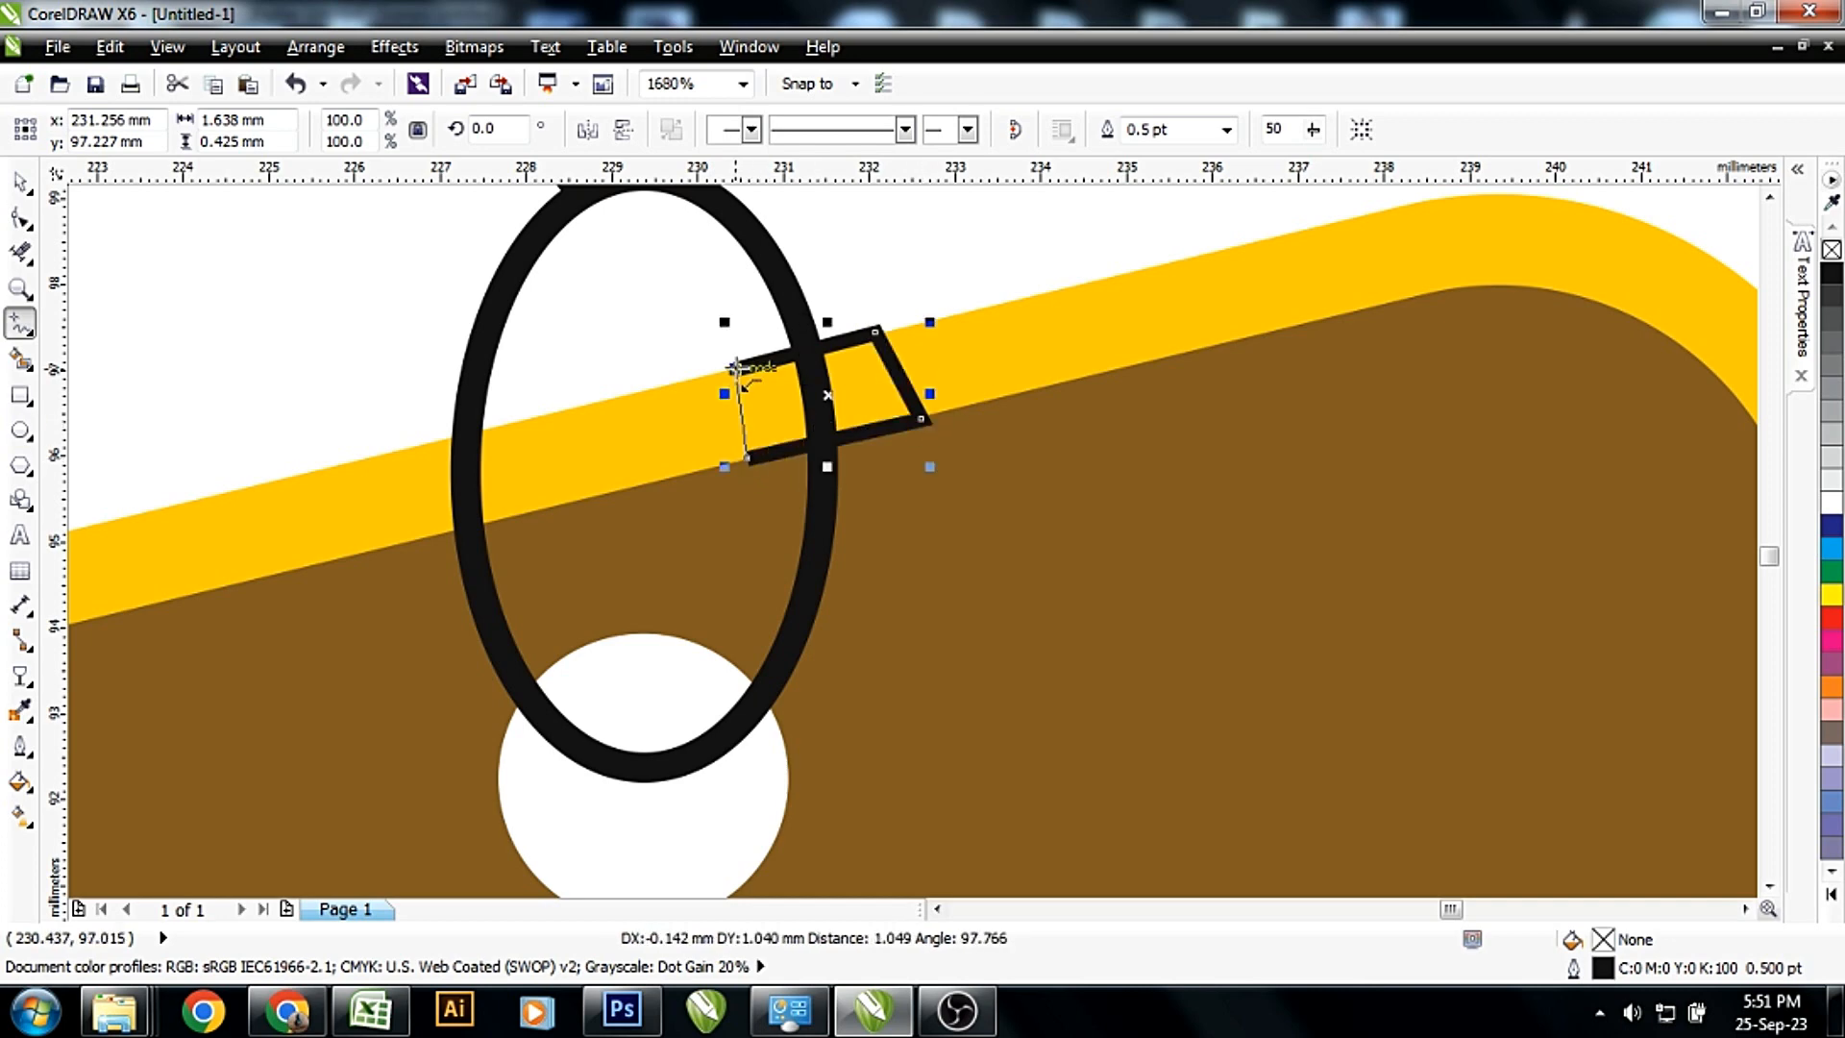
pyautogui.click(734, 369)
pyautogui.press('space')
# Fill the four-sided patch with the border's yellow (C:0 M:20 Y:100 K:0) and remove its outline
pyautogui.click(1831, 873)
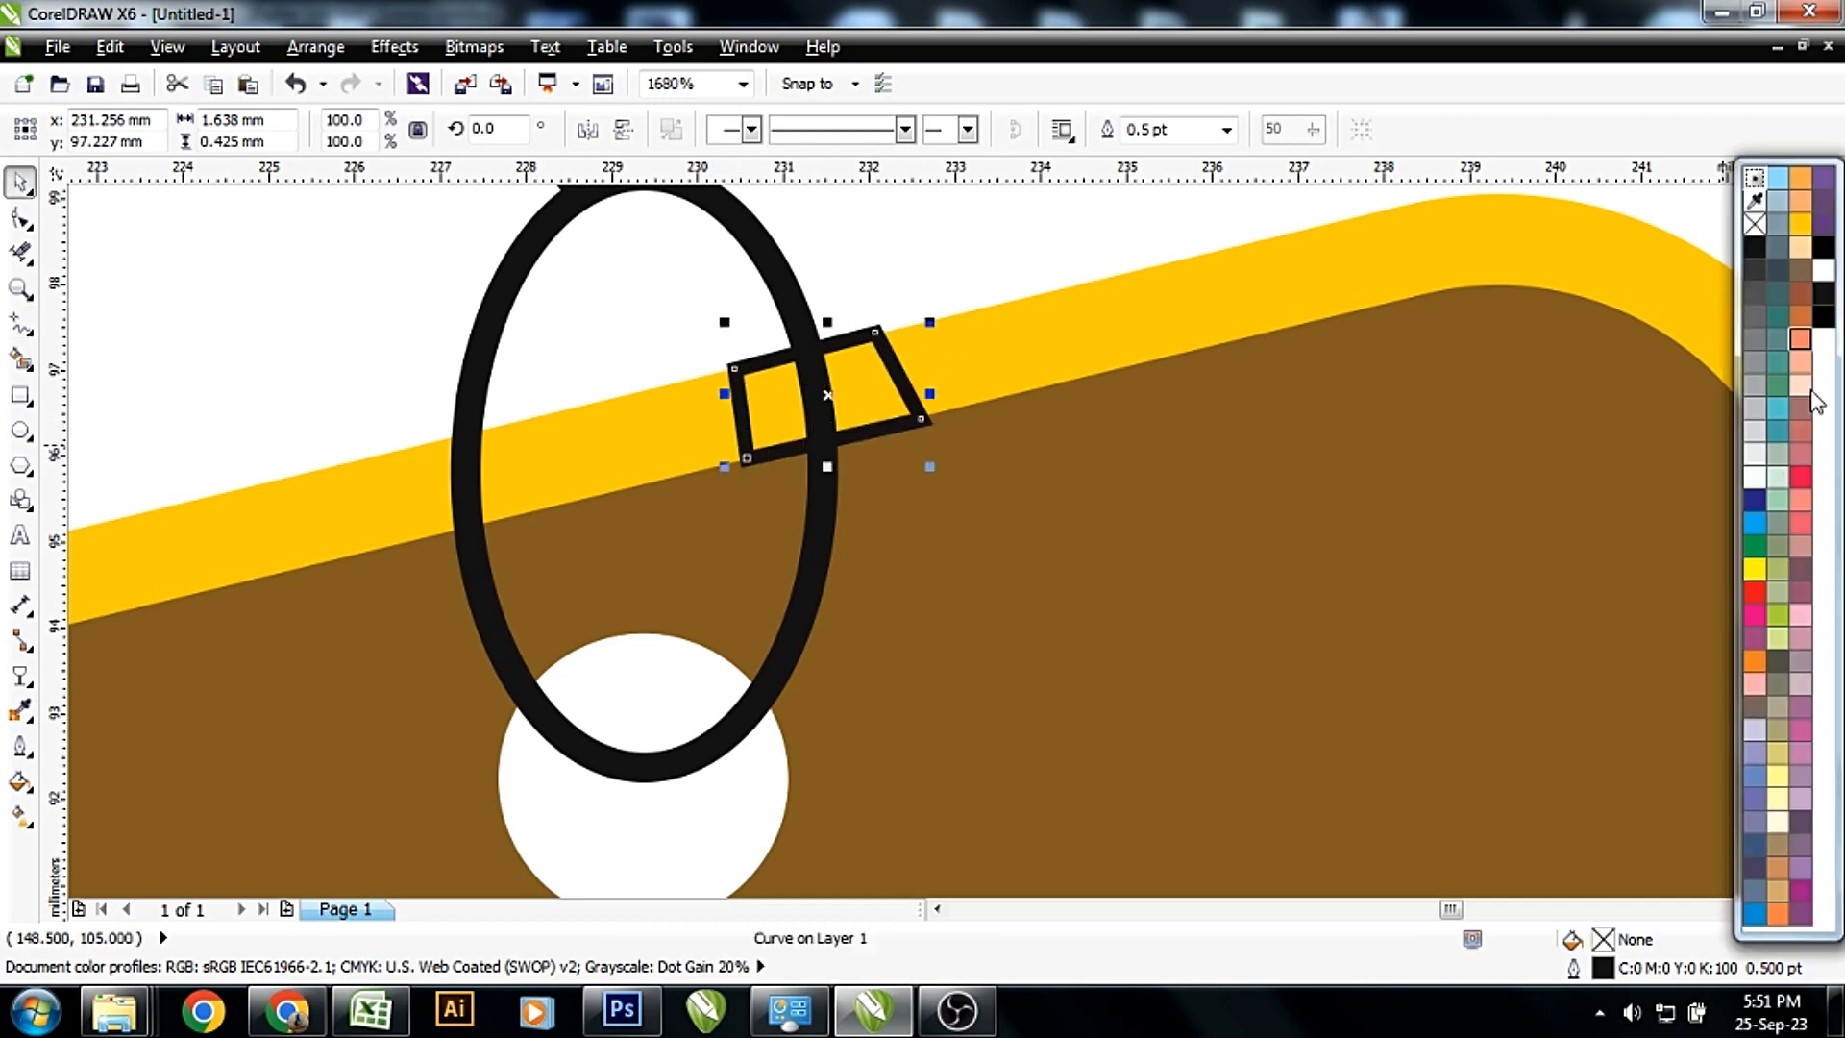
pyautogui.click(1800, 224)
pyautogui.rightClick(1800, 224)
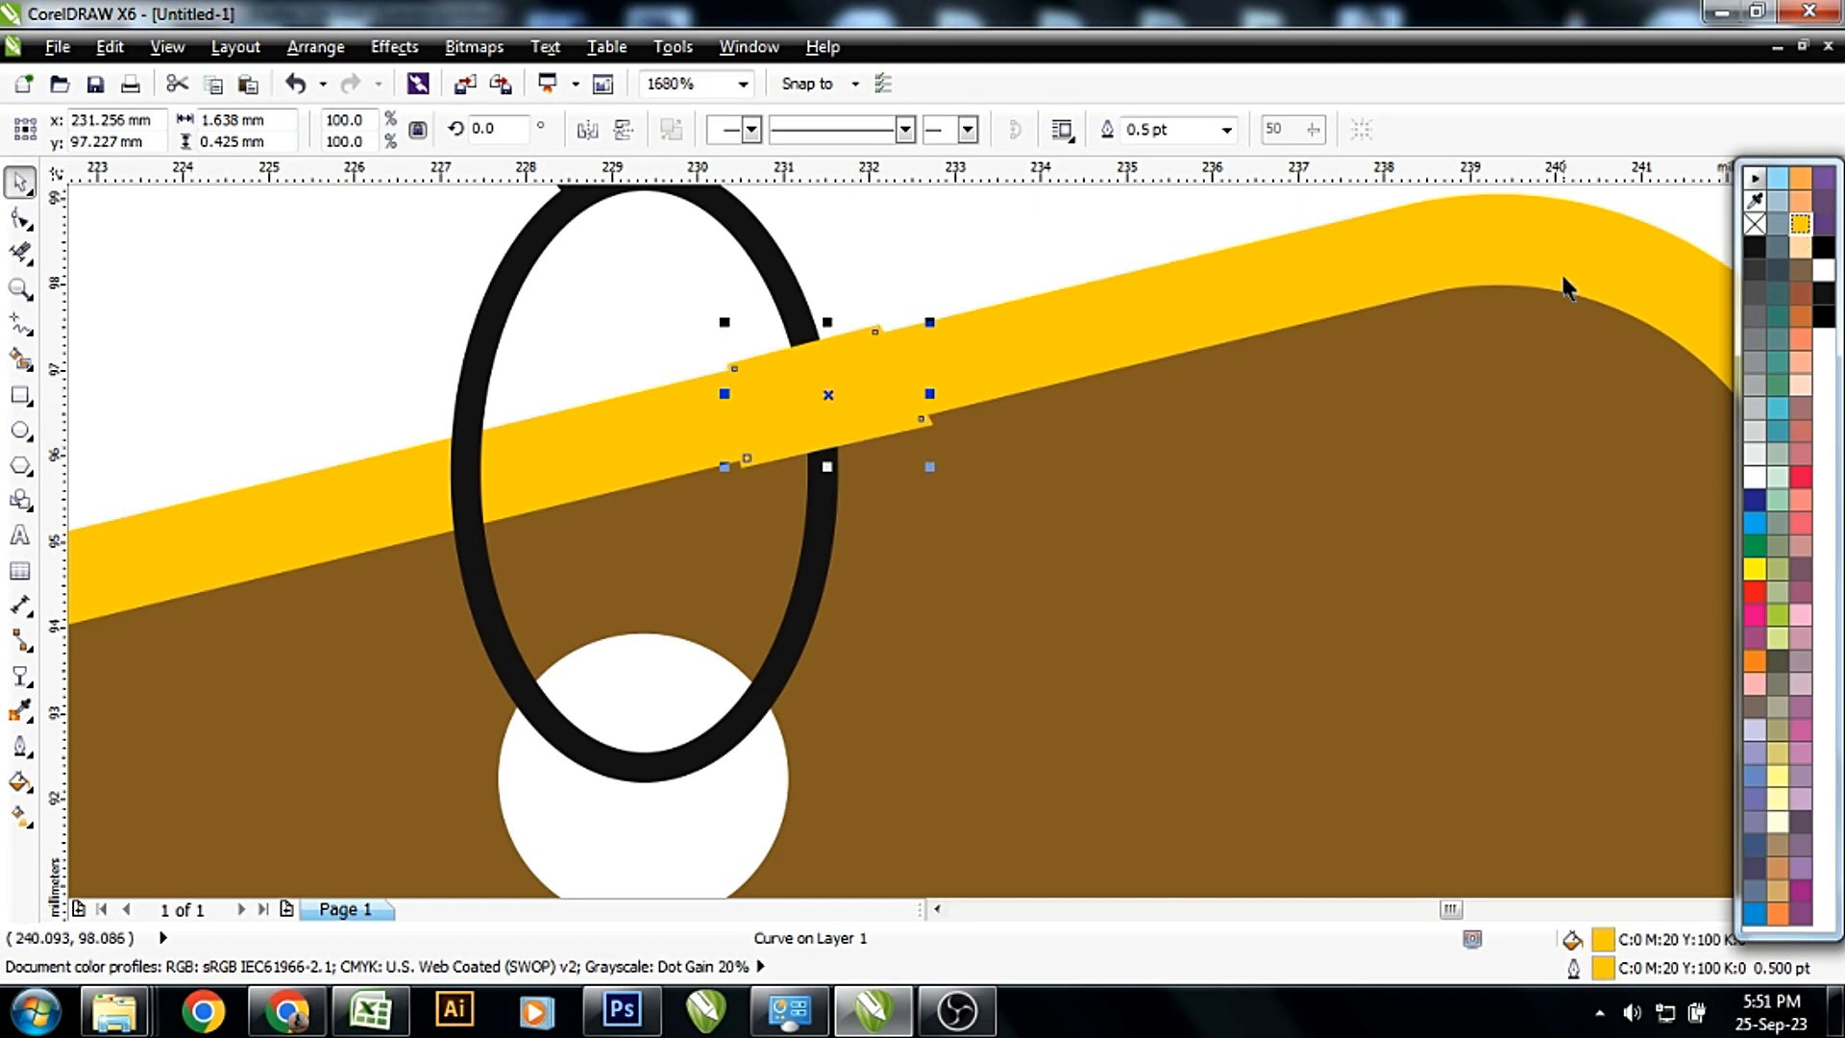
pyautogui.rightClick(1755, 224)
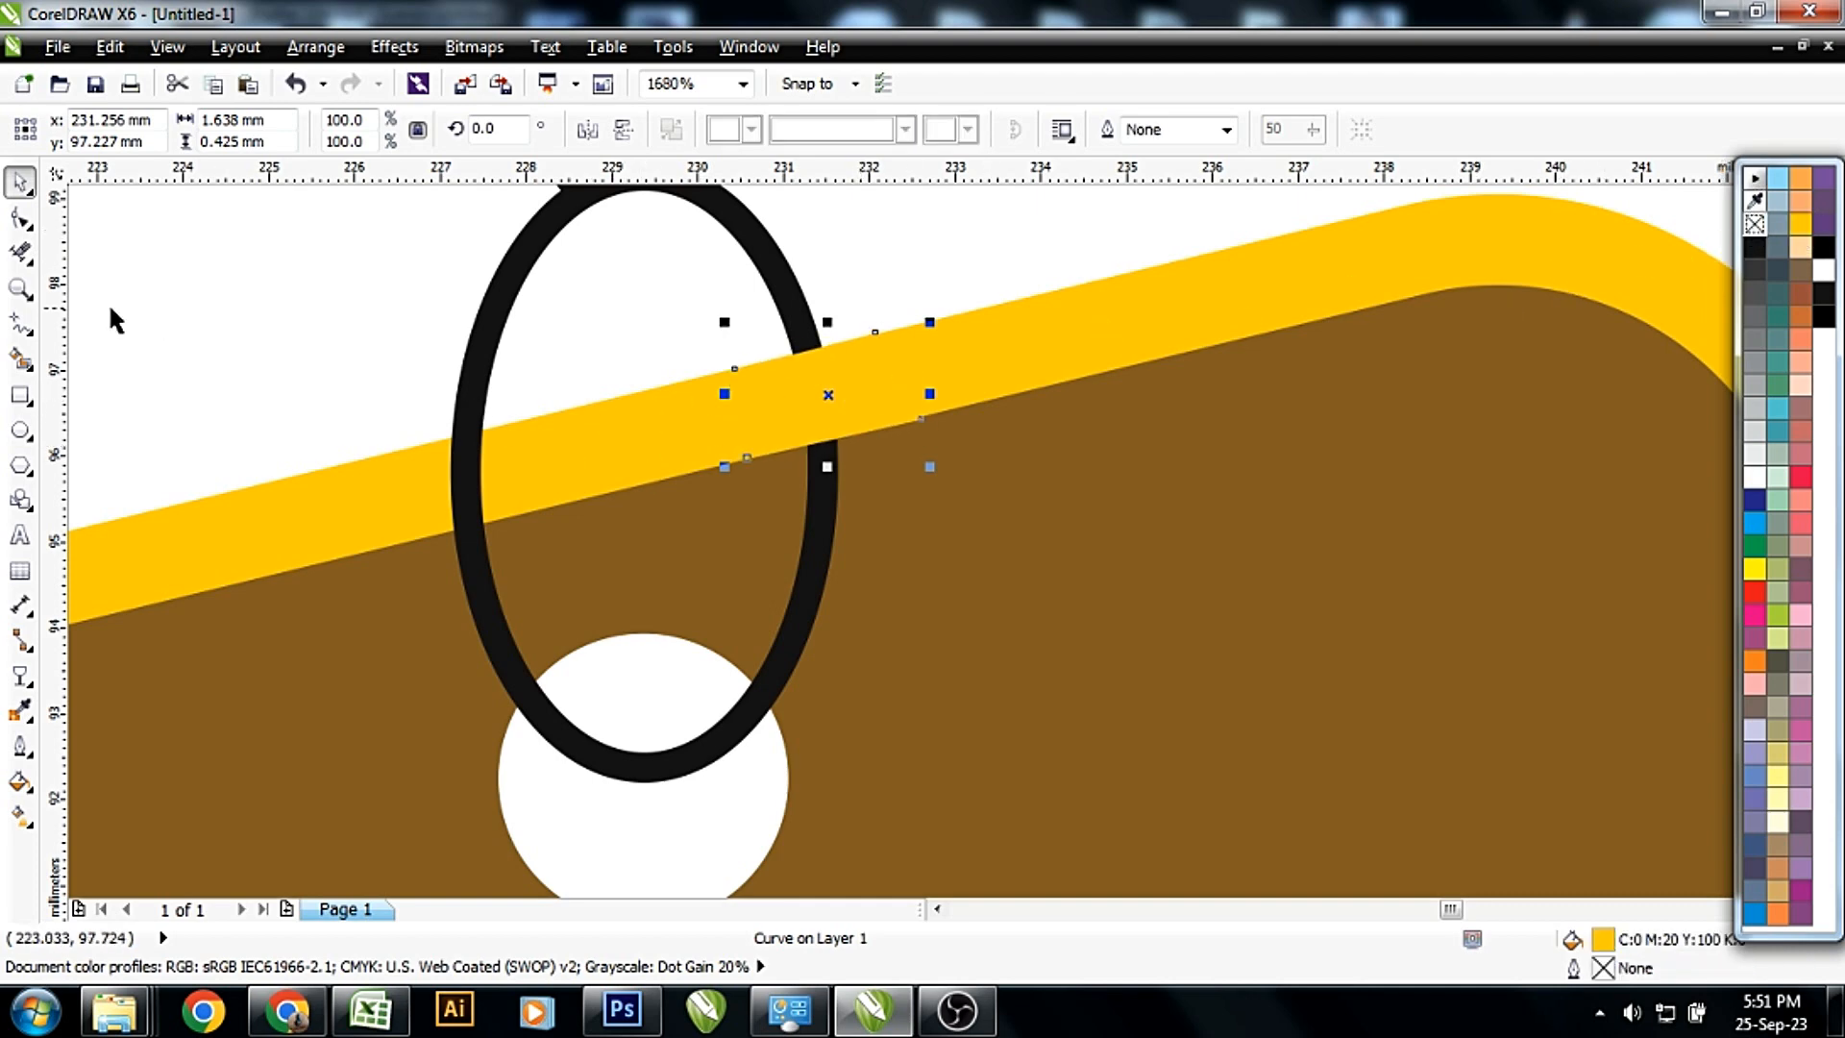
# Draw a closed five-sided freehand patch about 3.3 mm wide over the ellipse's right side, from the yellow border's lower edge down to the hole
pyautogui.click(22, 326)
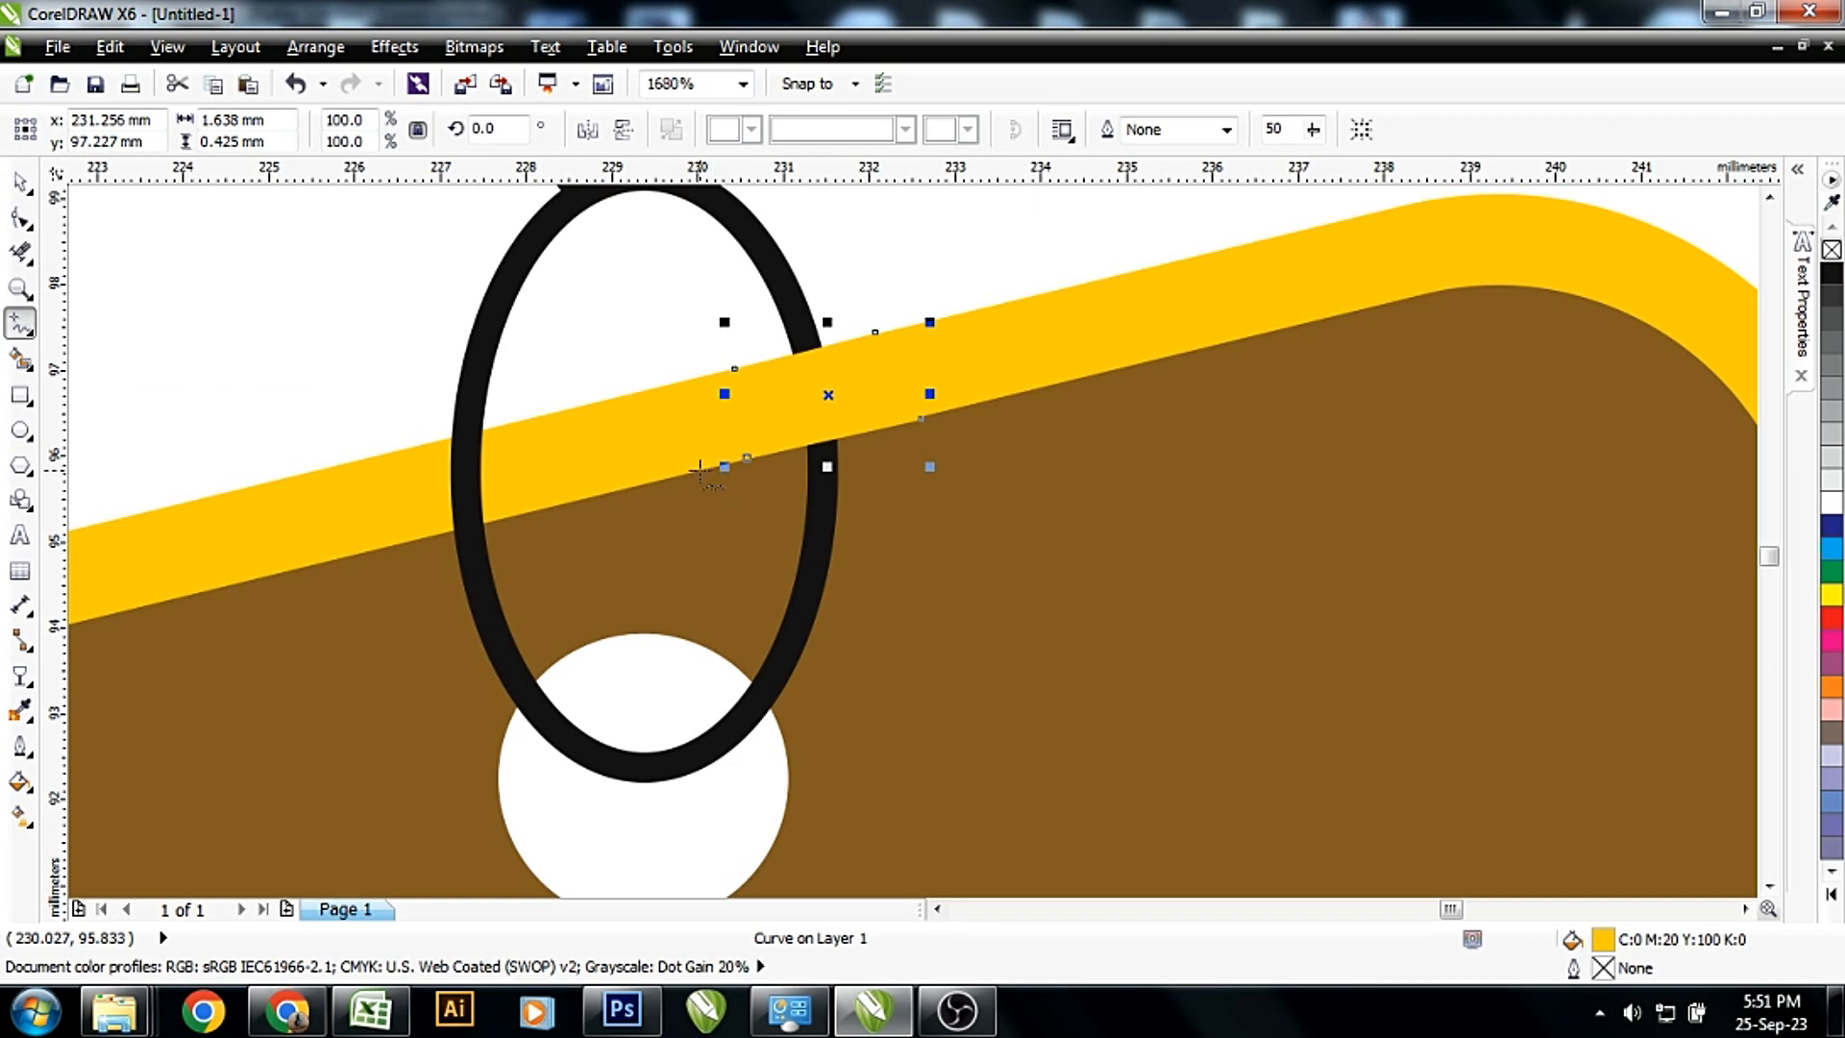
pyautogui.click(700, 470)
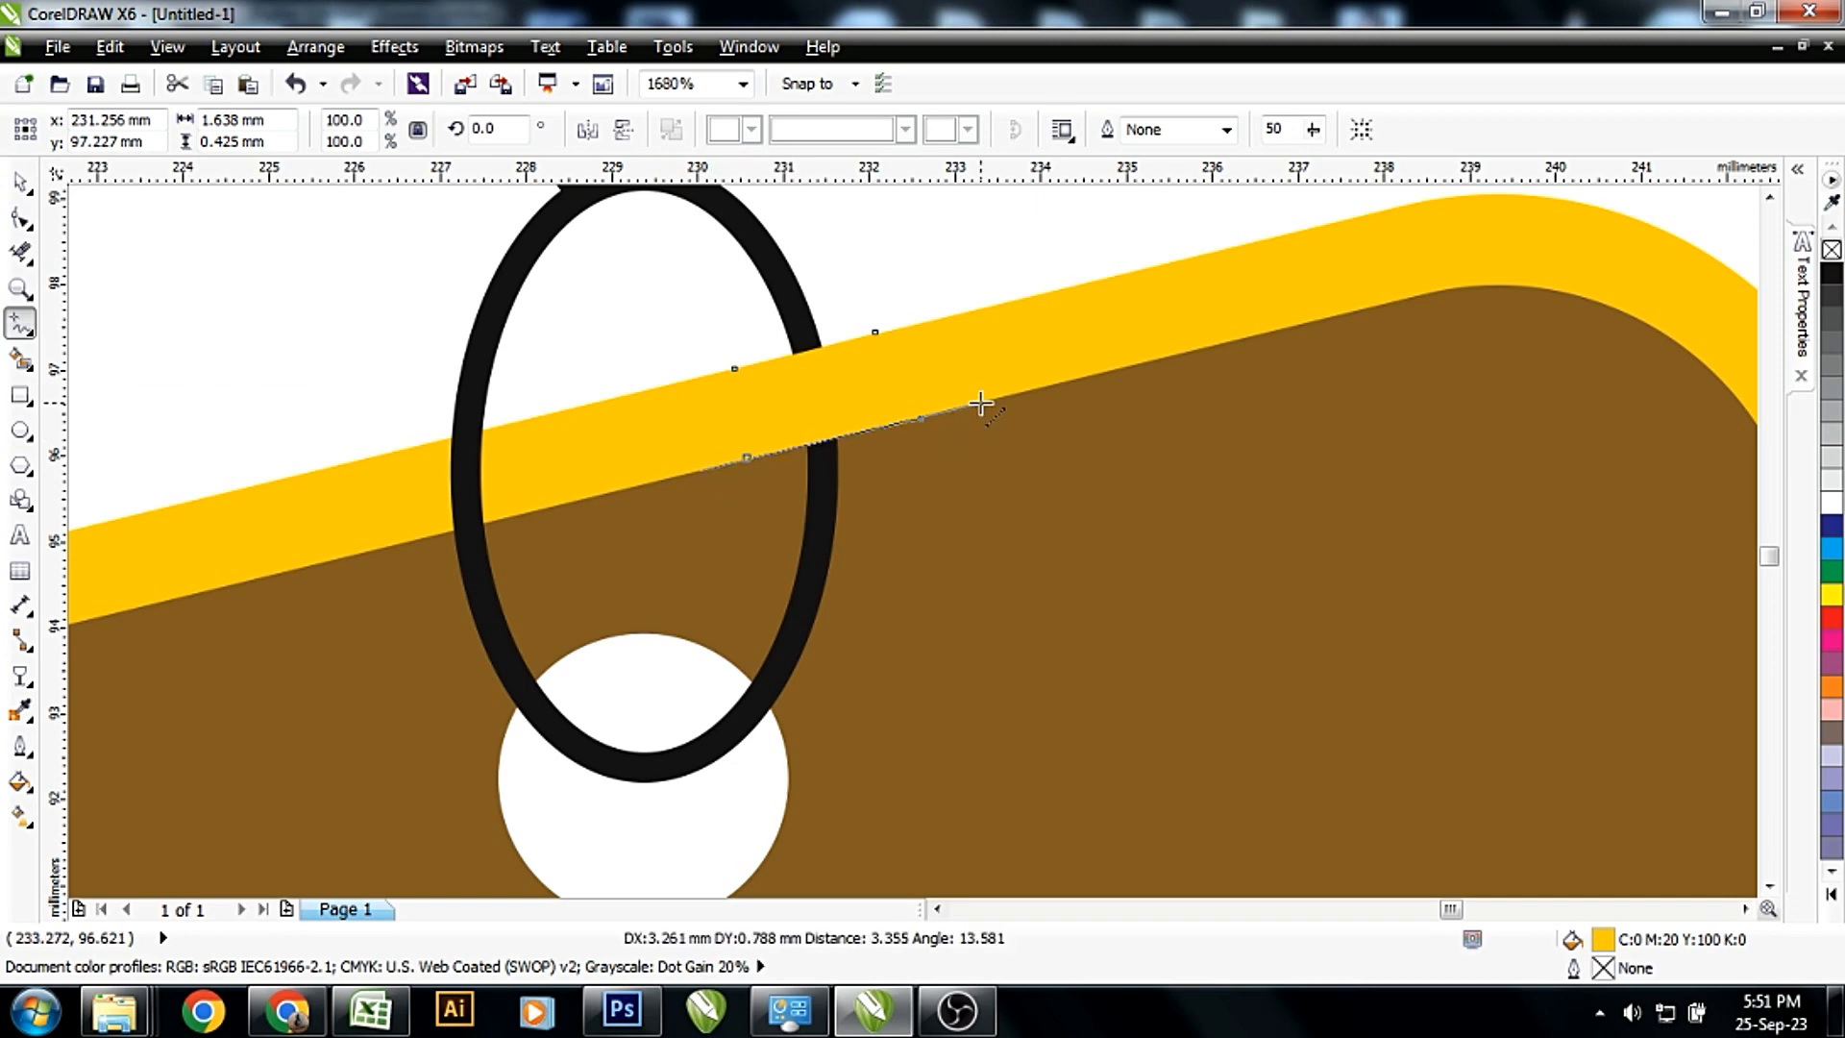
pyautogui.click(981, 403)
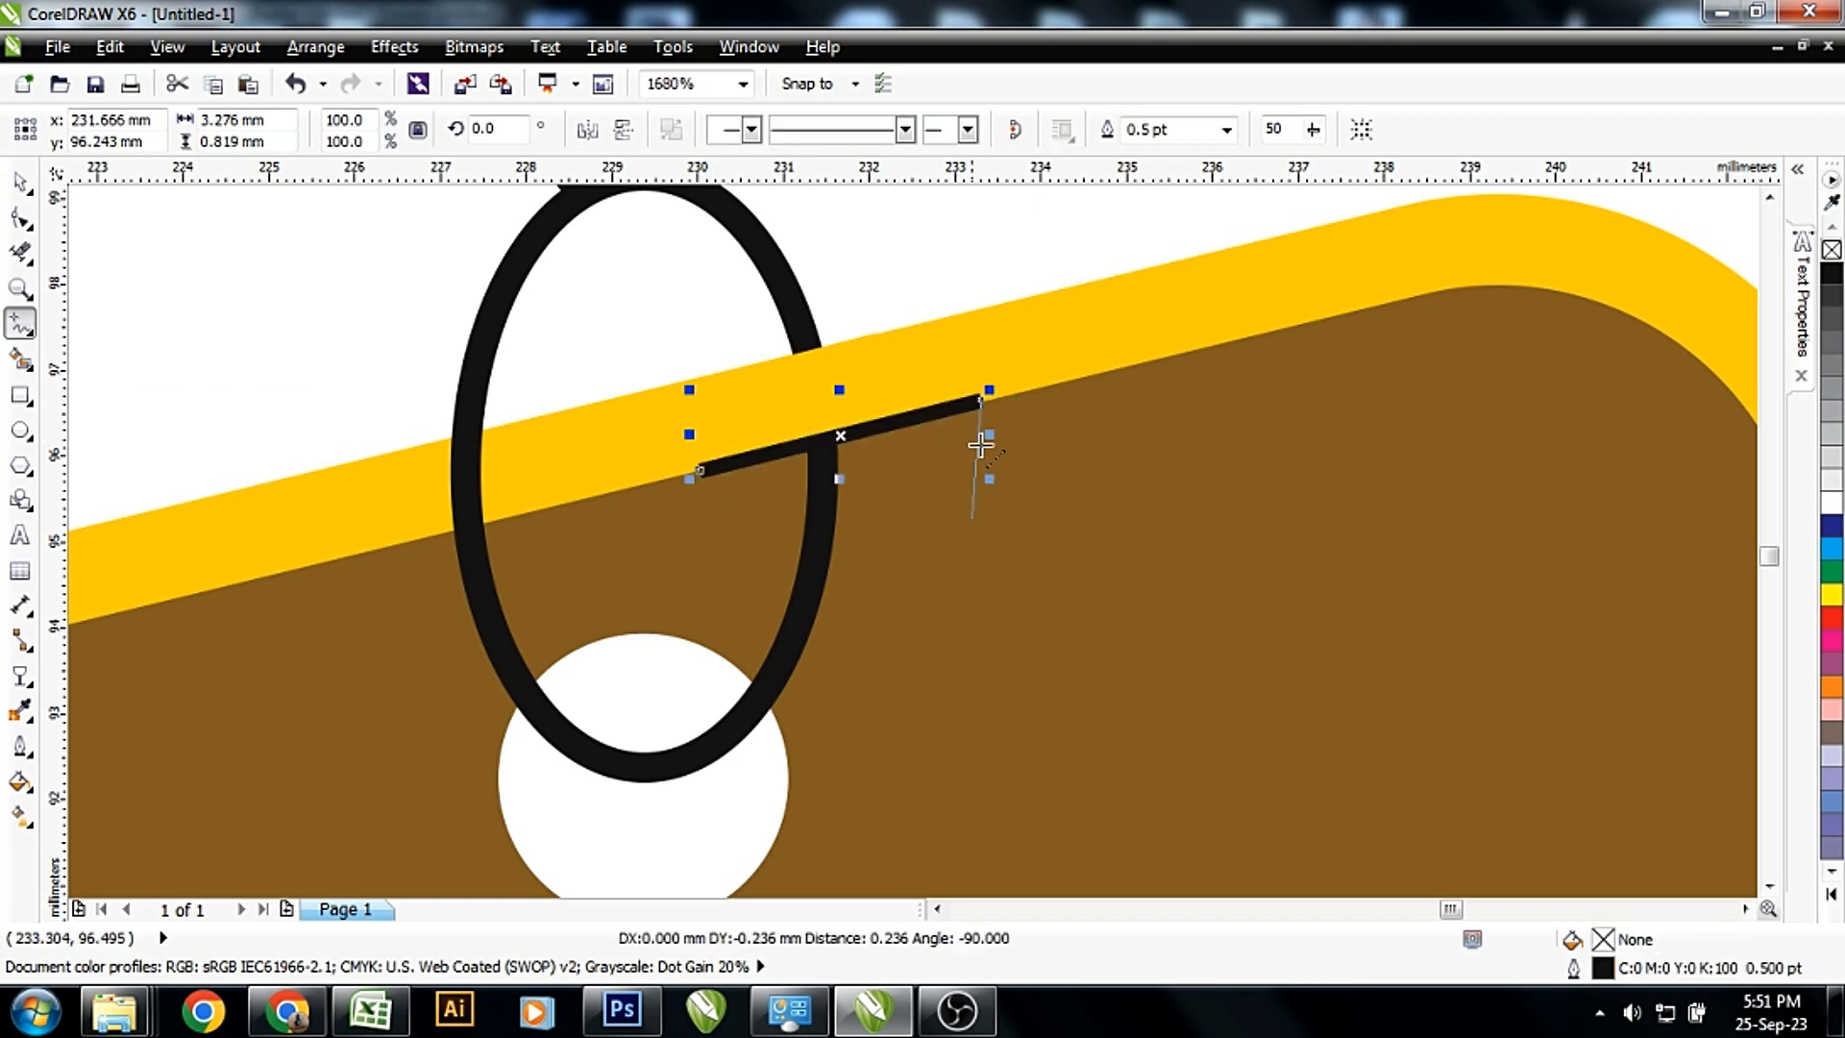
pyautogui.doubleClick(796, 714)
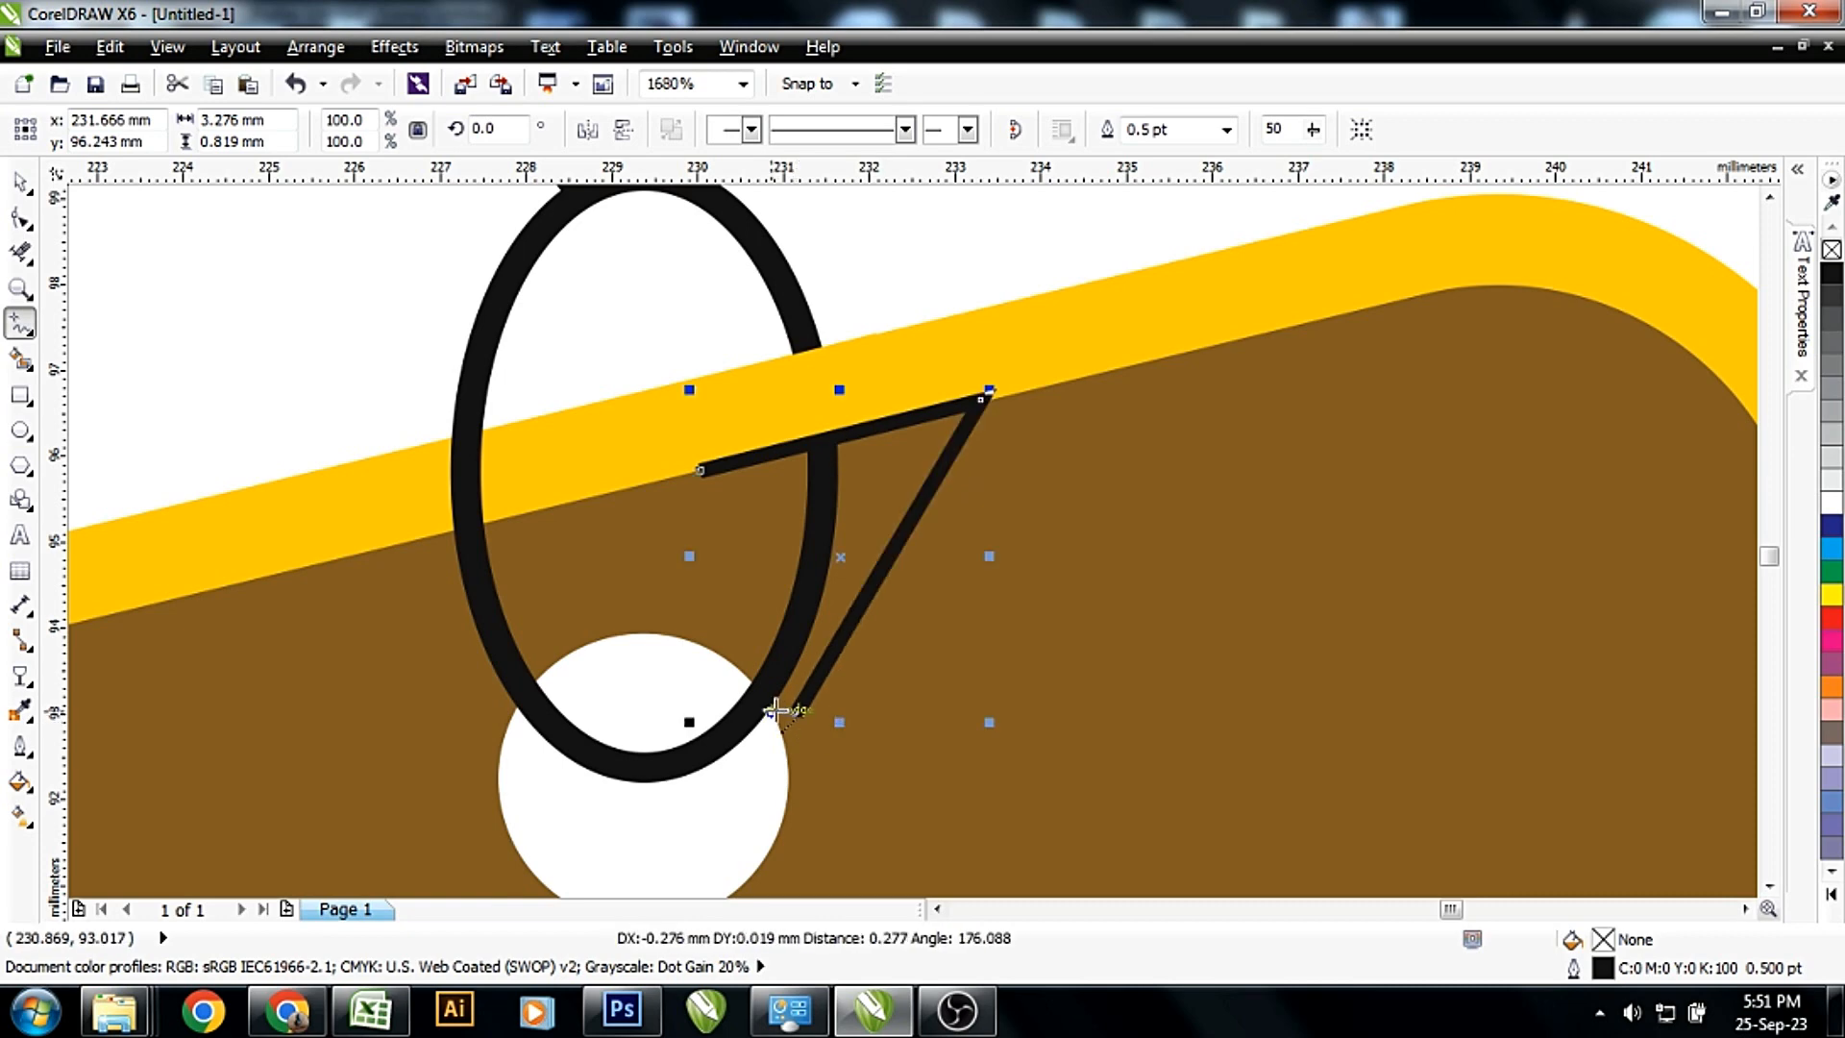
pyautogui.doubleClick(772, 711)
pyautogui.click(748, 678)
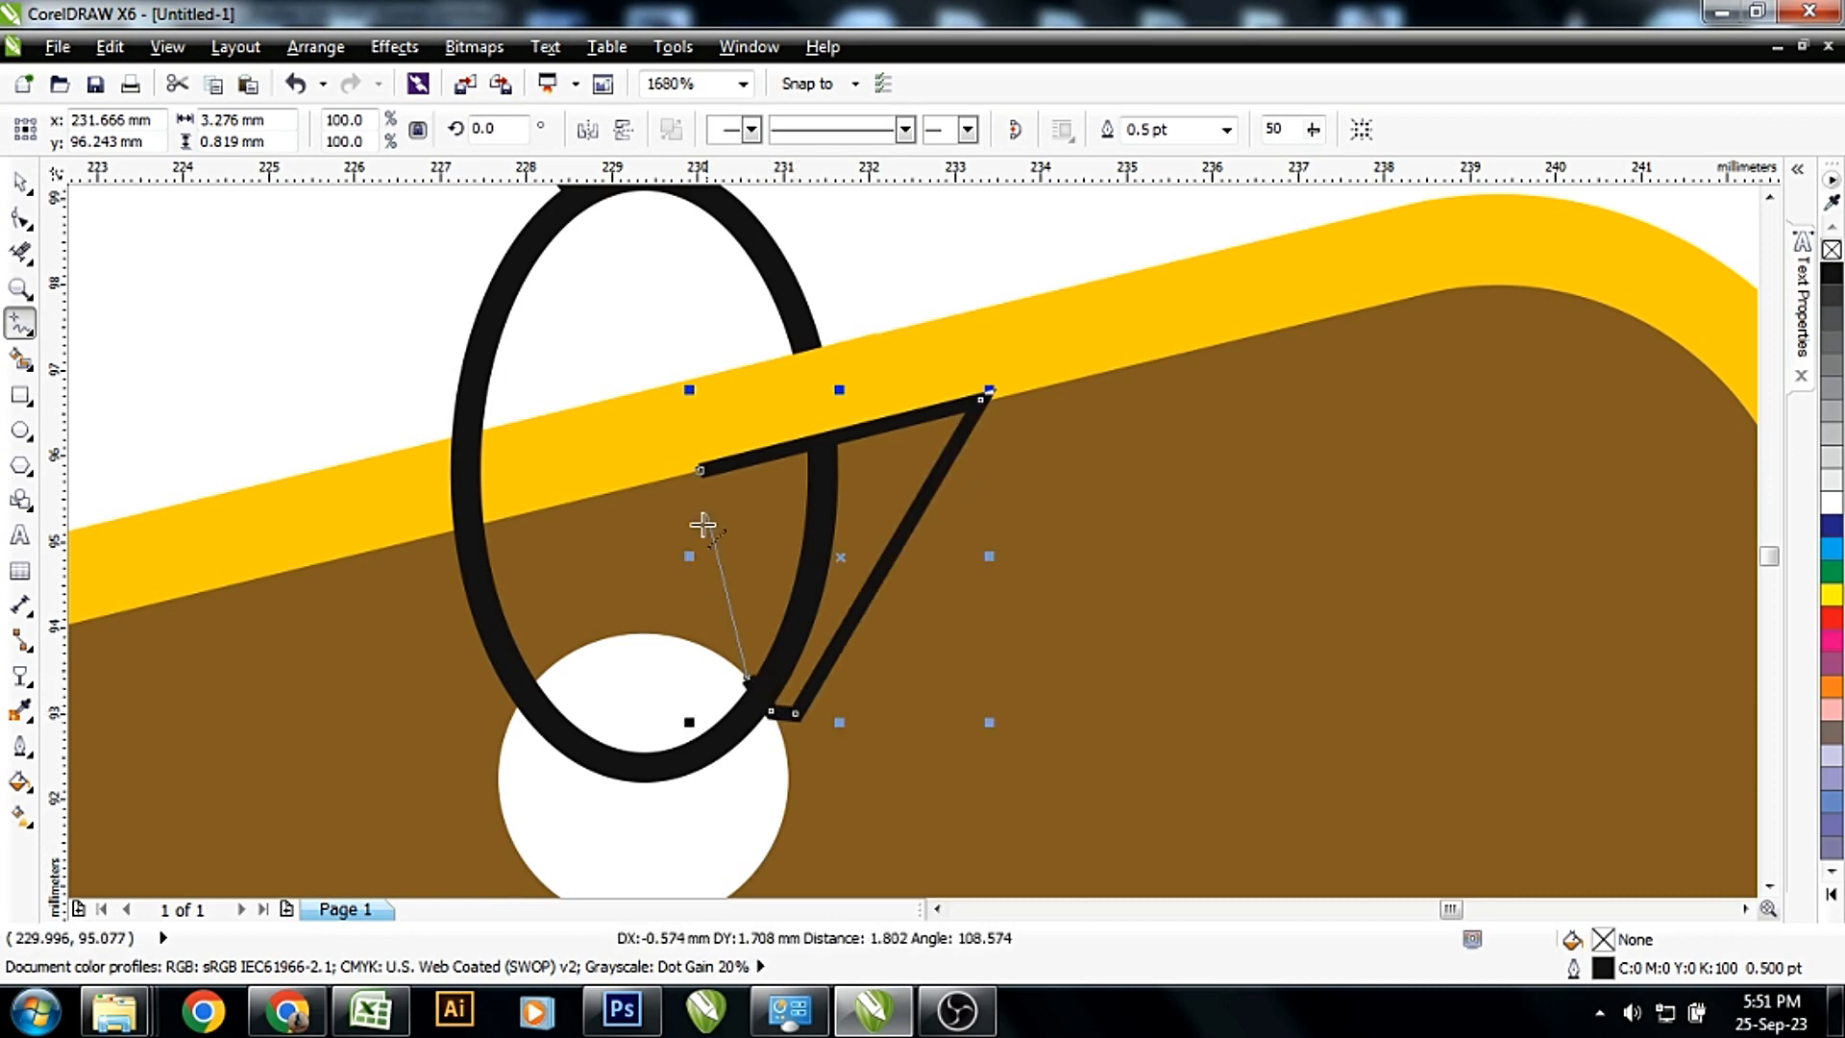
pyautogui.click(701, 472)
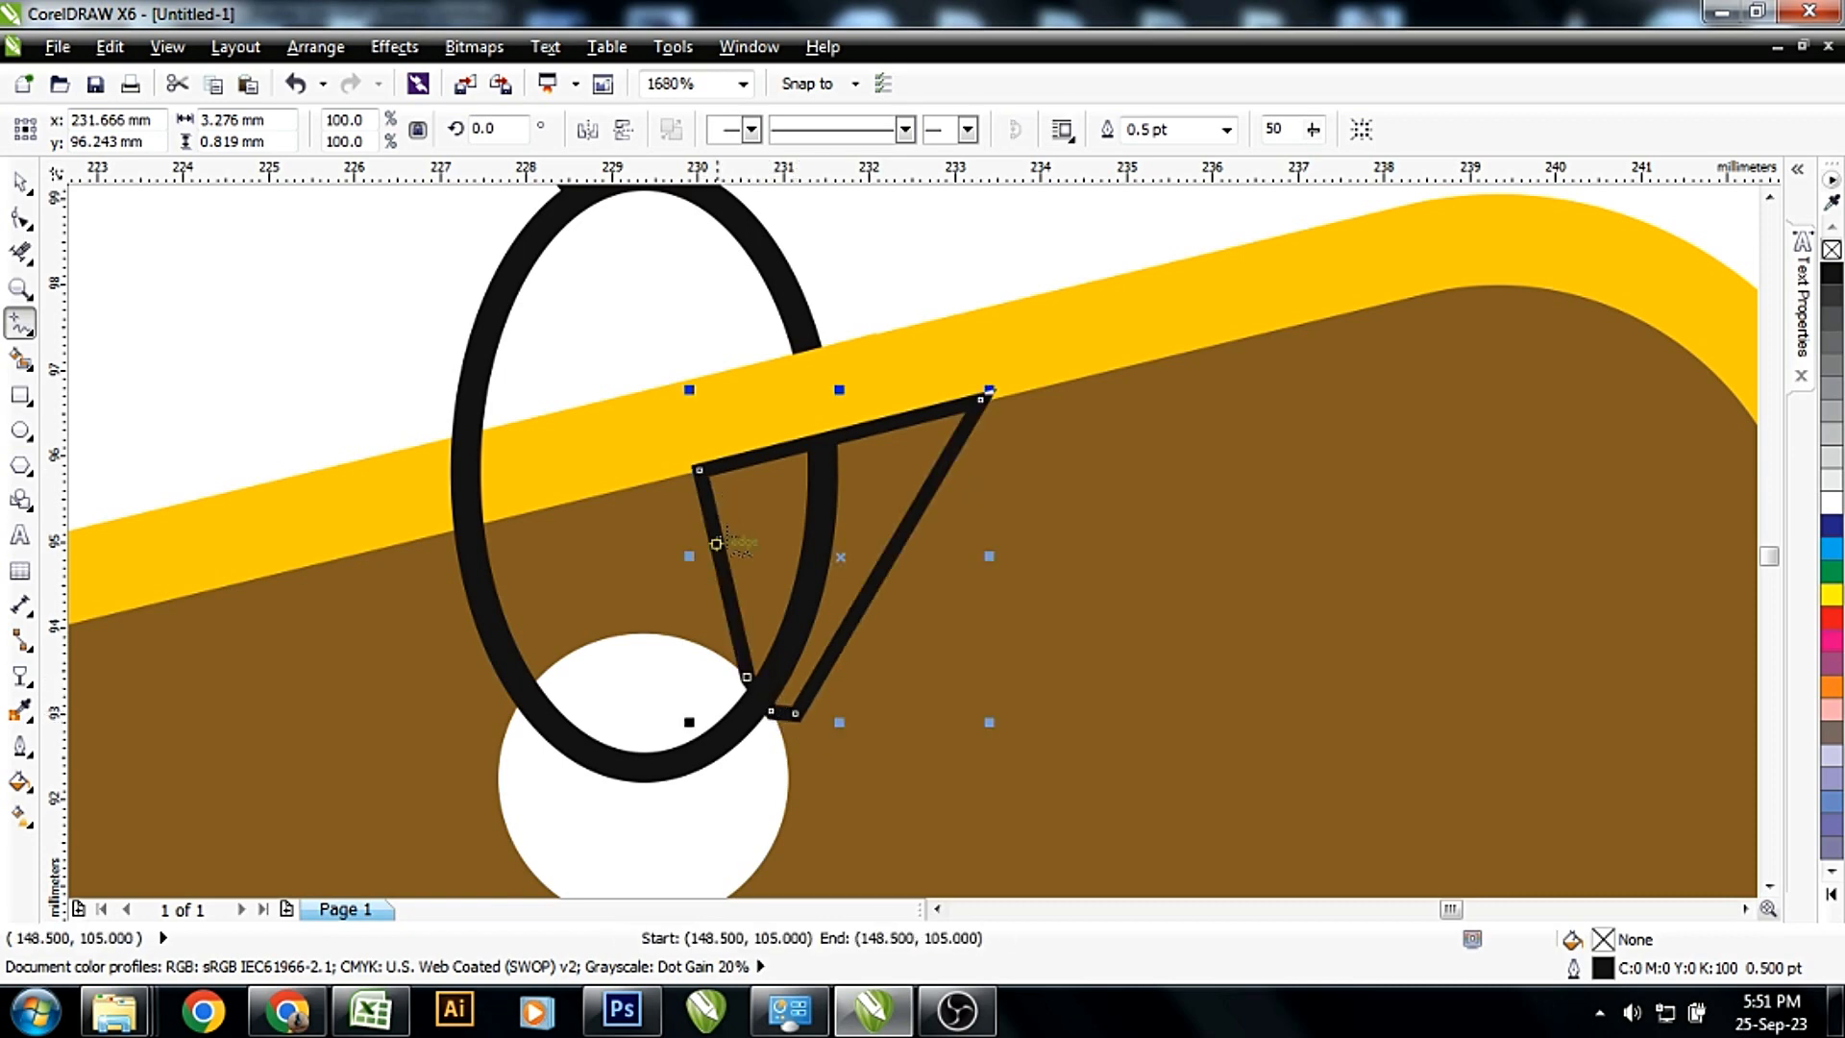
# Fill the five-sided patch with the tag's brown (C:38 M:56 Y:100 K:24), remove its outline and deselect it
pyautogui.doubleClick(1600, 944)
pyautogui.click(1729, 536)
pyautogui.click(1078, 526)
pyautogui.click(1691, 917)
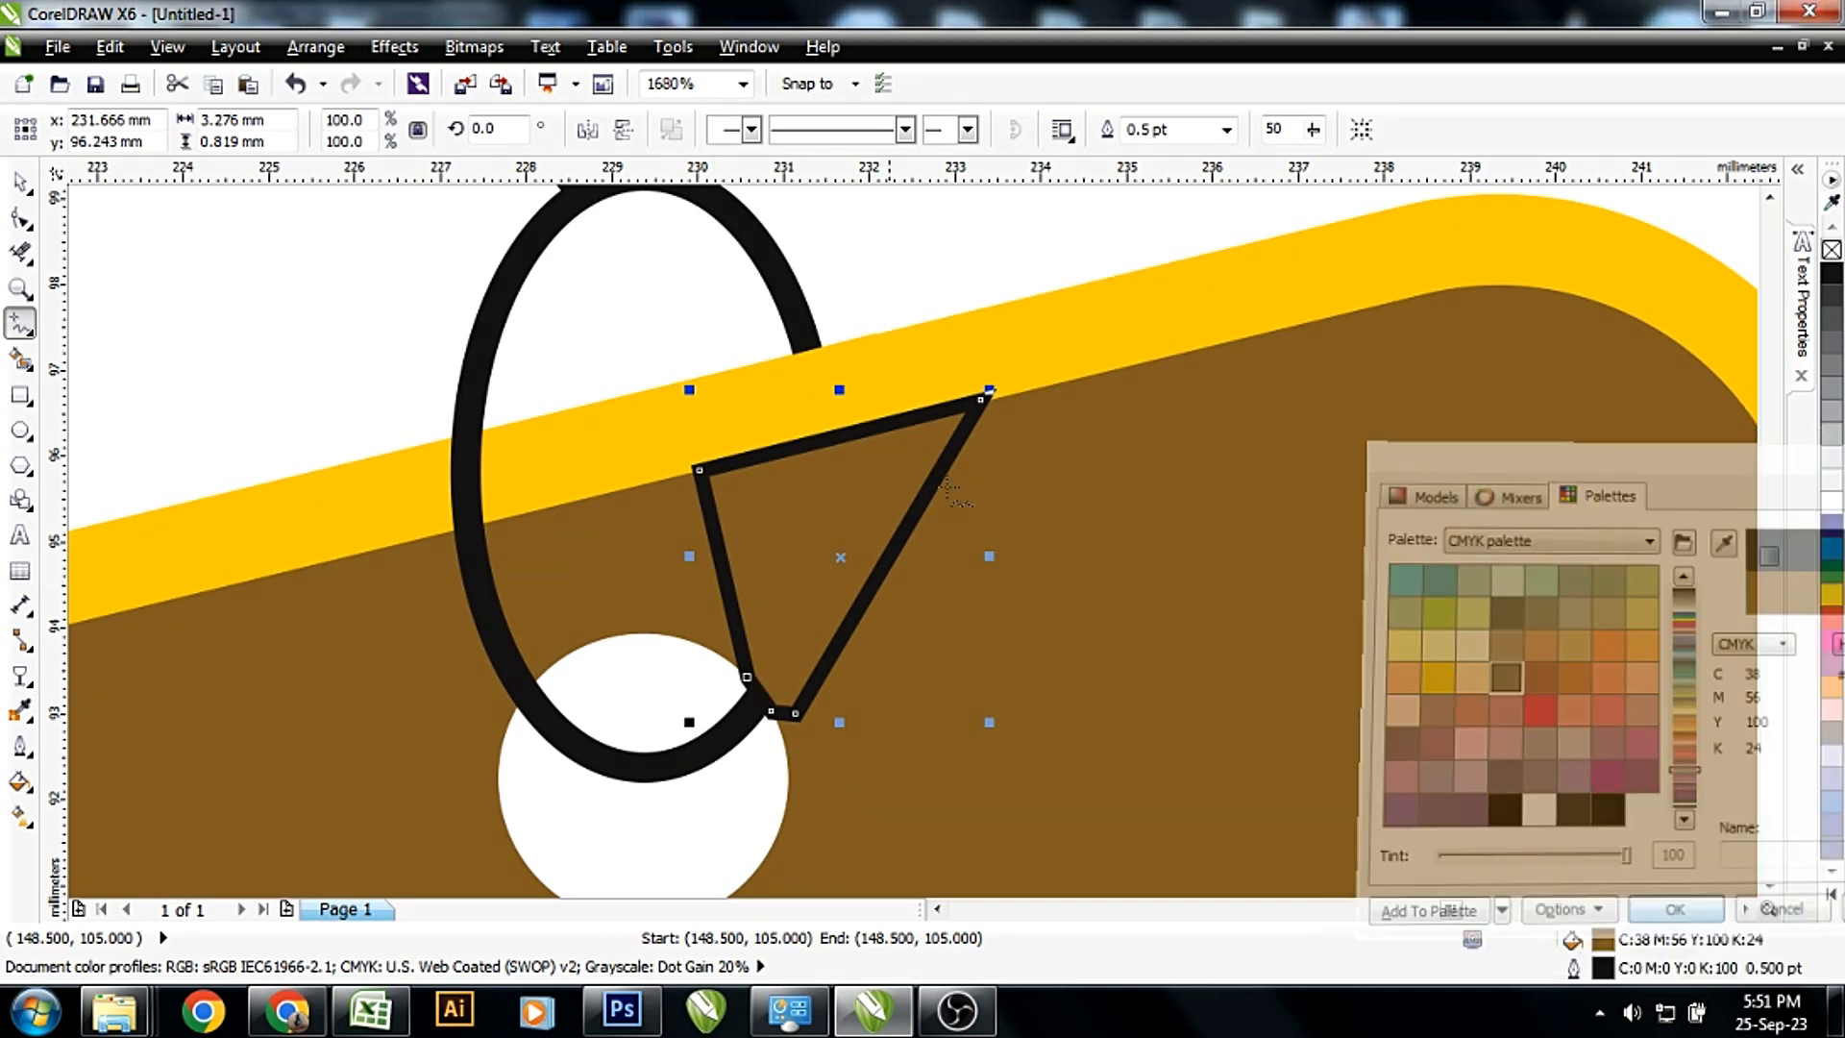
pyautogui.press('space')
pyautogui.rightClick(1832, 250)
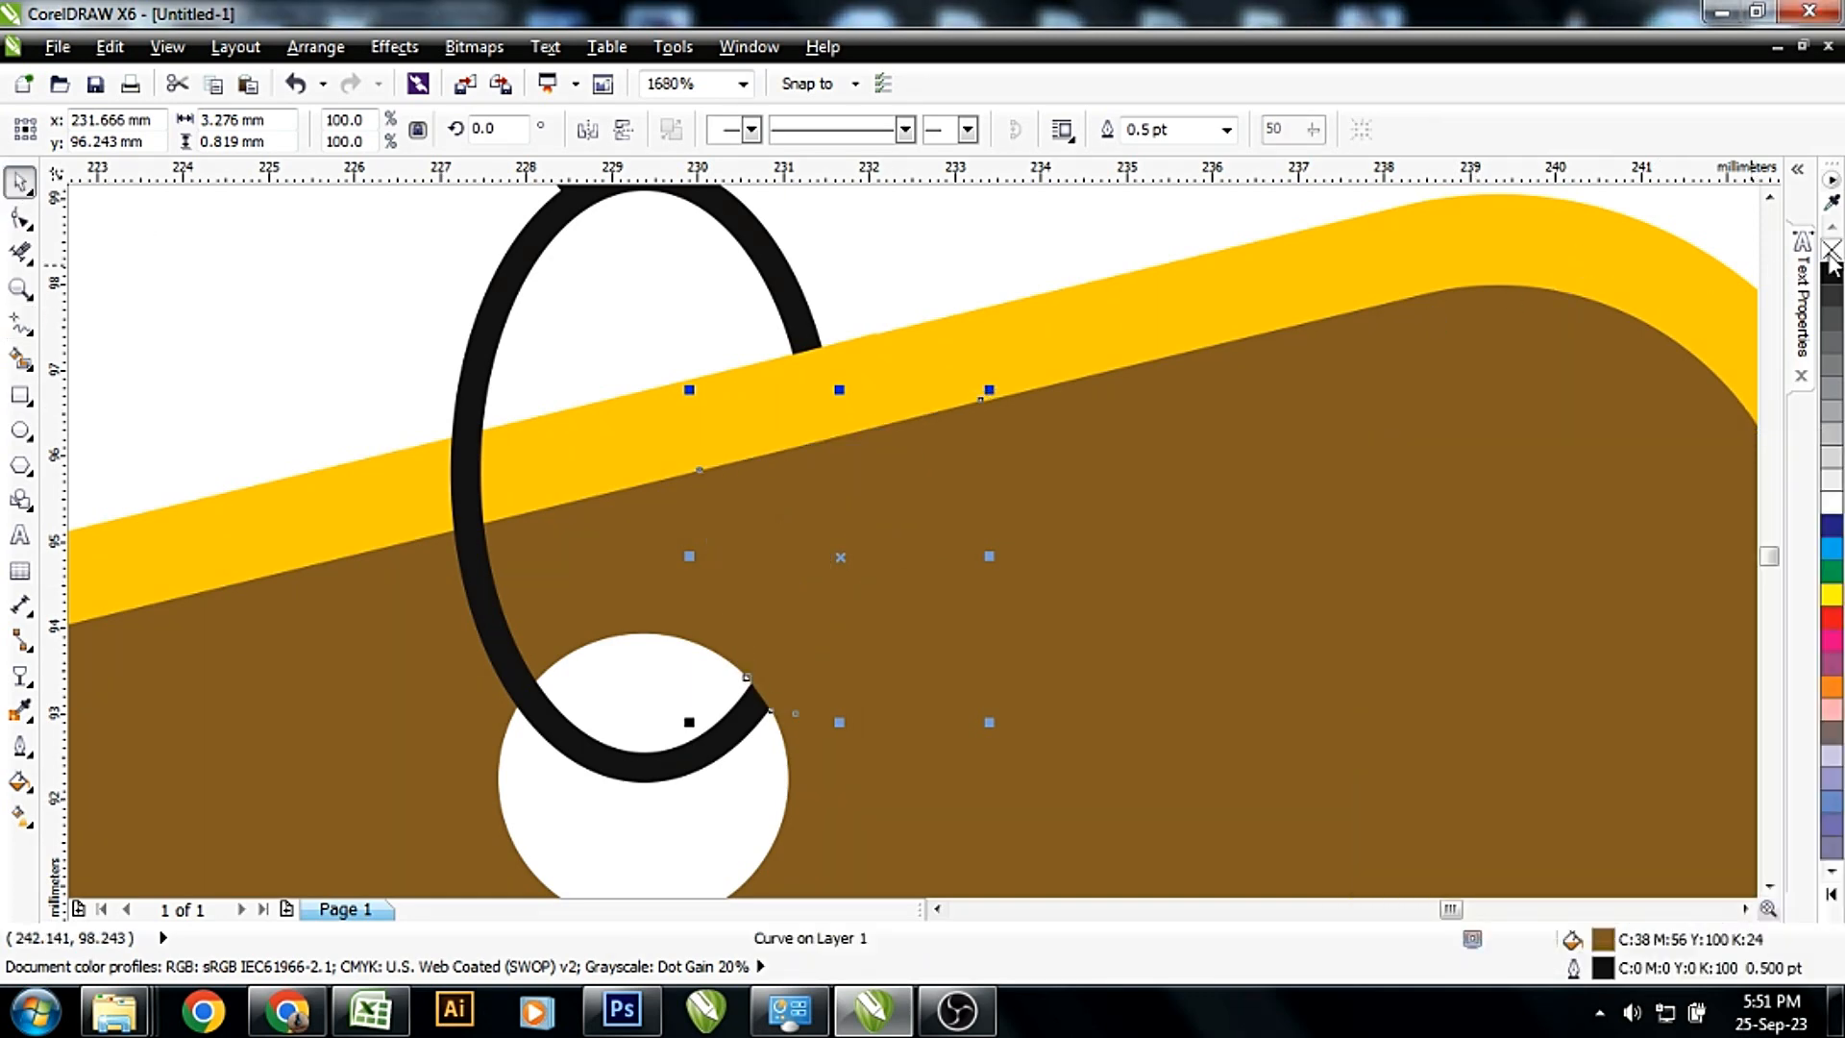
pyautogui.scroll(-2, 873, 396)
pyautogui.click(1009, 279)
# Select the entire bird and tag artwork, move it slightly straight down on the page and deselect it
pyautogui.scroll(-3, 1028, 335)
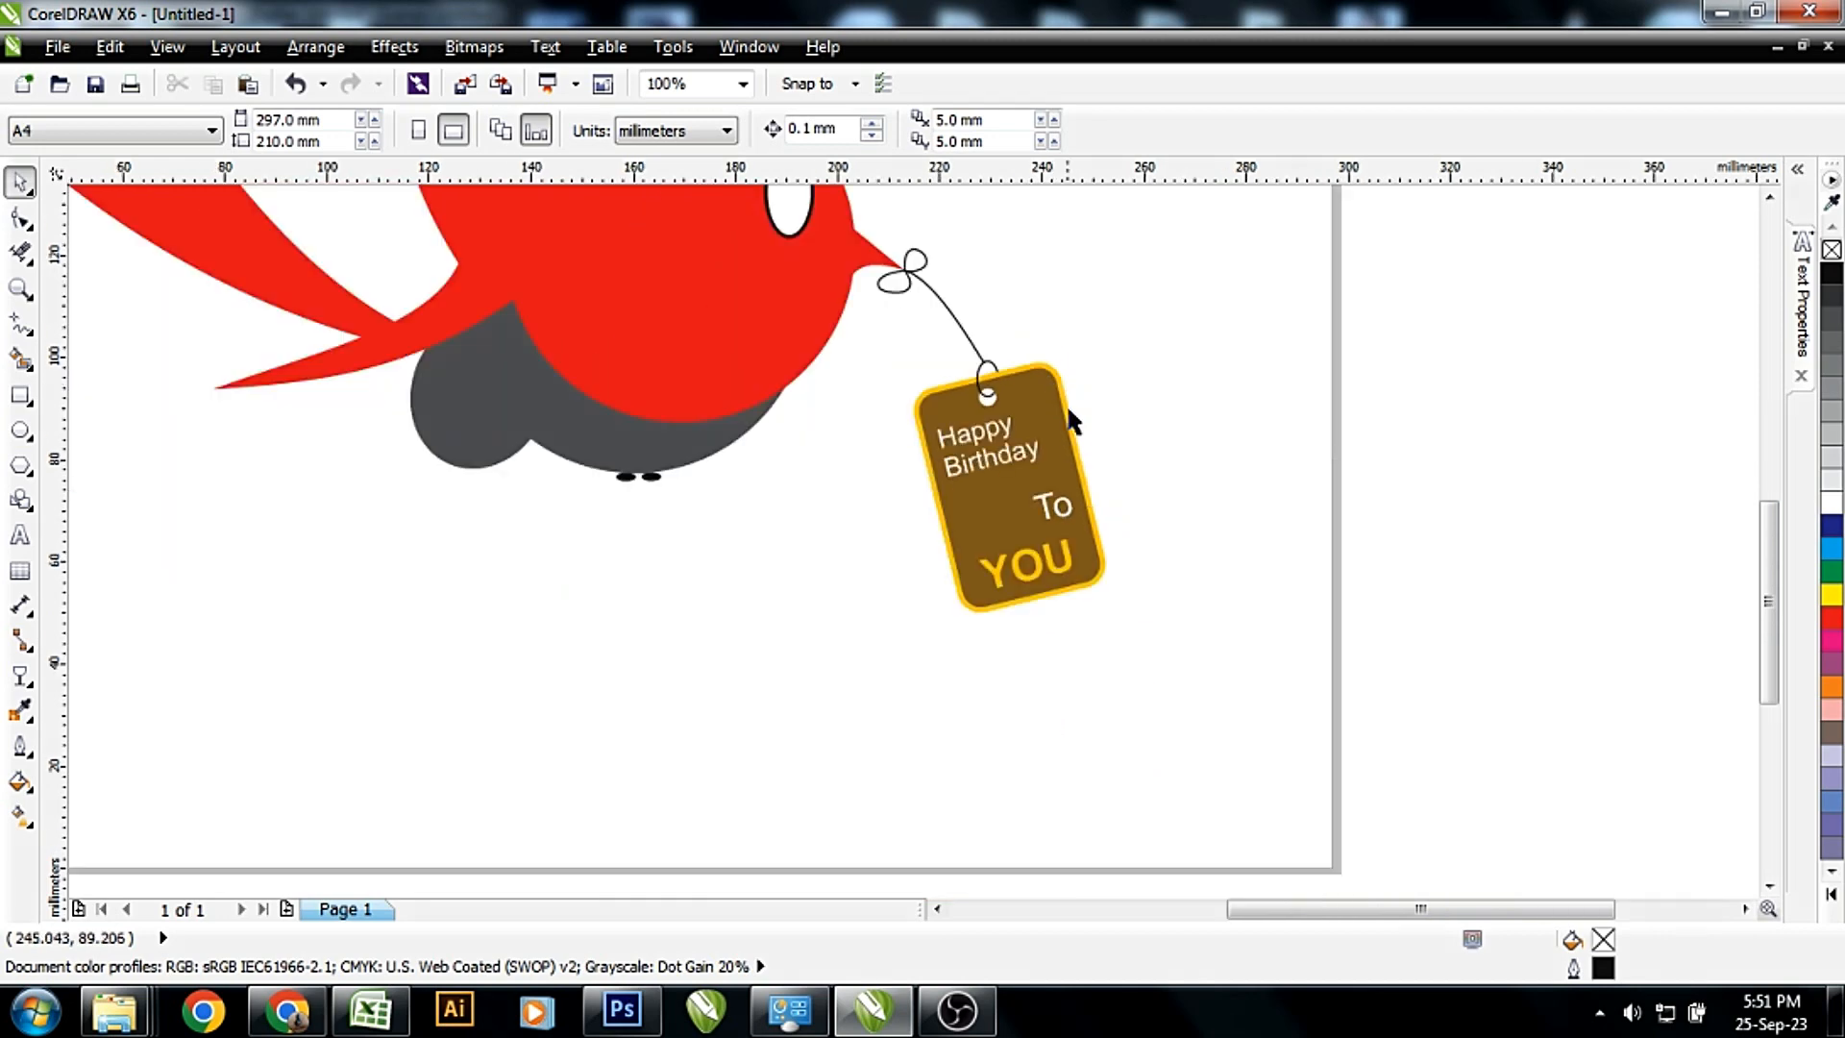
pyautogui.moveTo(1137, 556); pyautogui.dragTo(455, 207)
pyautogui.moveTo(365, 139); pyautogui.dragTo(425, 236)
pyautogui.moveTo(996, 464); pyautogui.dragTo(996, 486)
pyautogui.click(1344, 573)
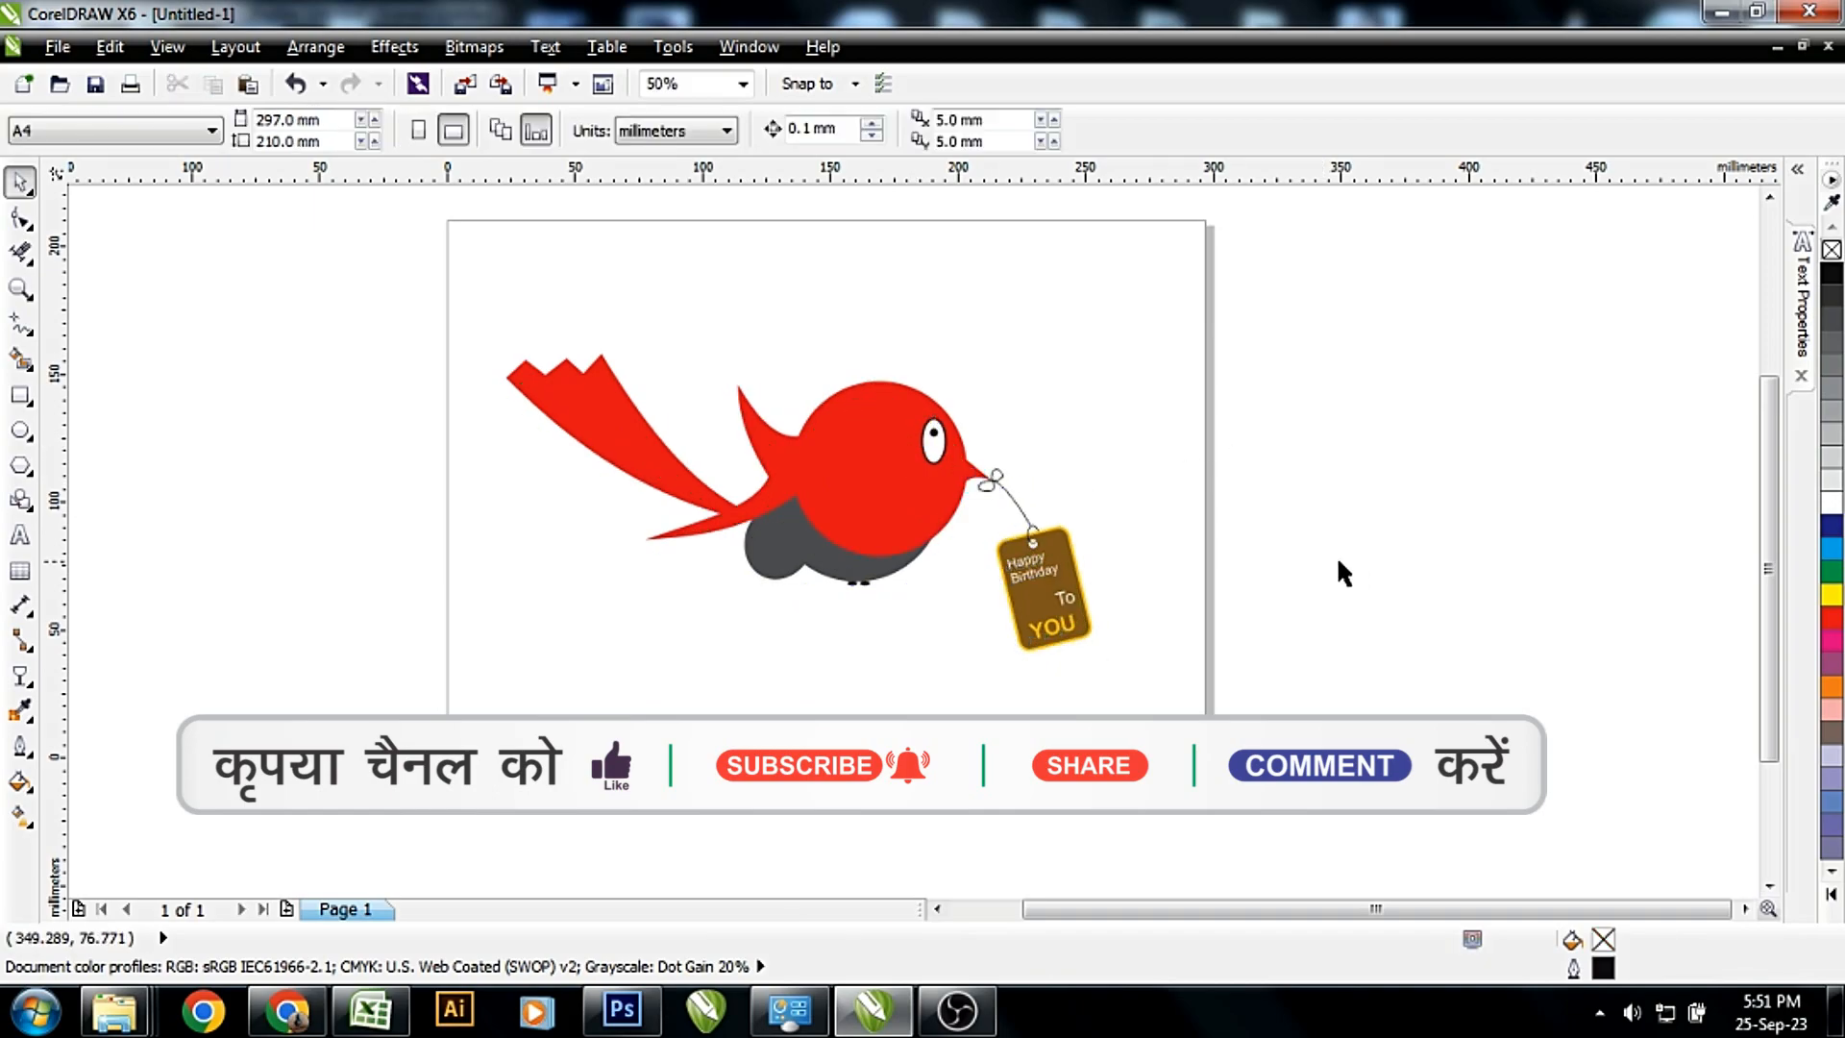